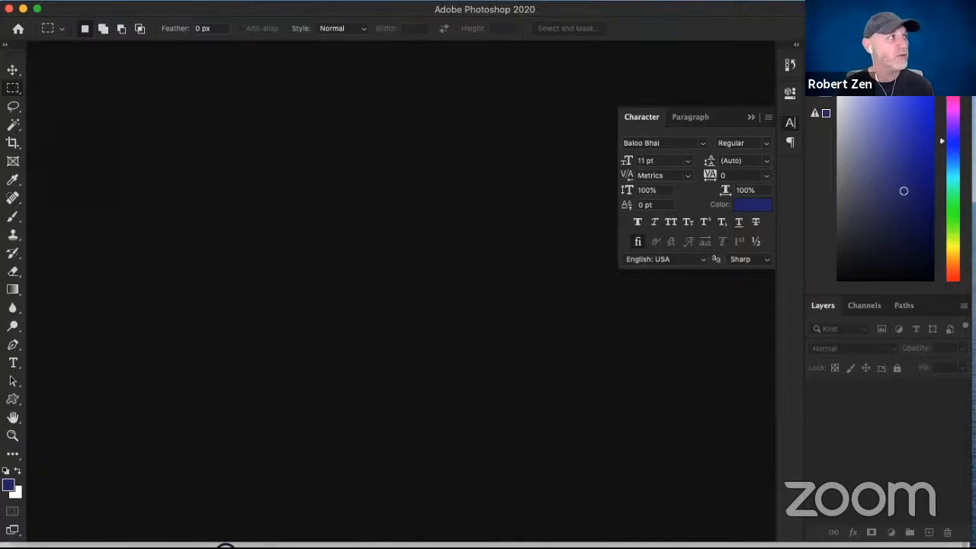
- Switch to the browser with the Adobe Color Explore page in view and highlight its web address
{"action": "key", "text": "super+Tab"}
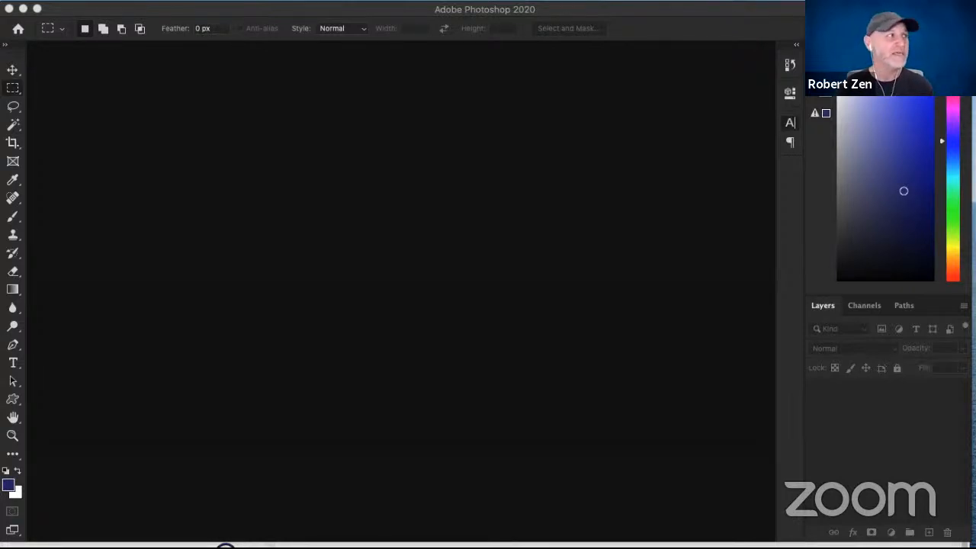
{"action": "left_click_drag", "start_coordinate": [0, 115], "coordinate": [517, 13]}
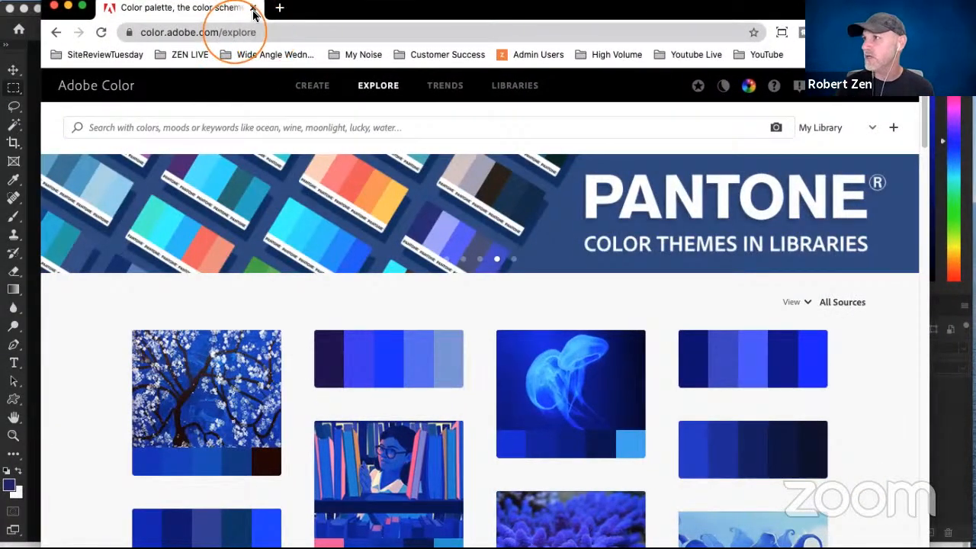
{"action": "left_click", "coordinate": [227, 33]}
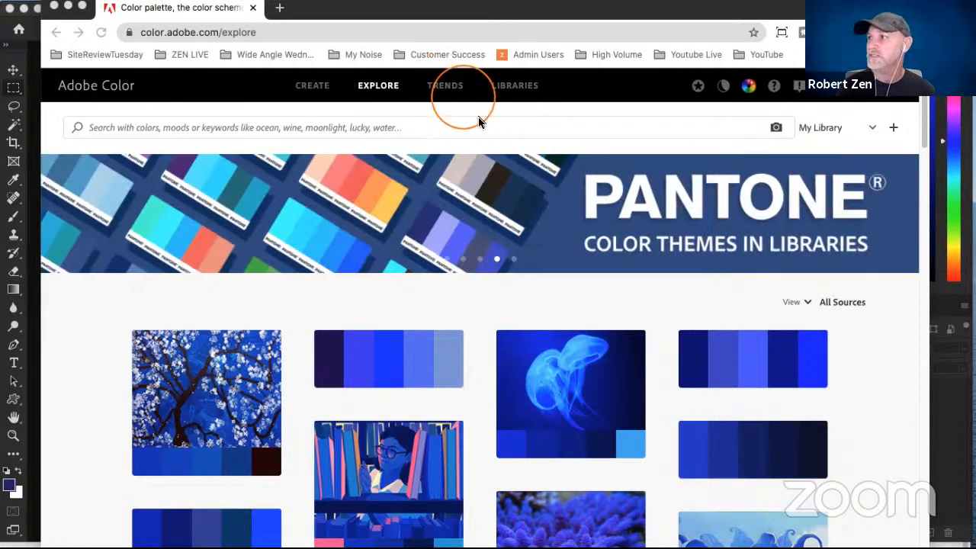
{"action": "left_click", "coordinate": [457, 35]}
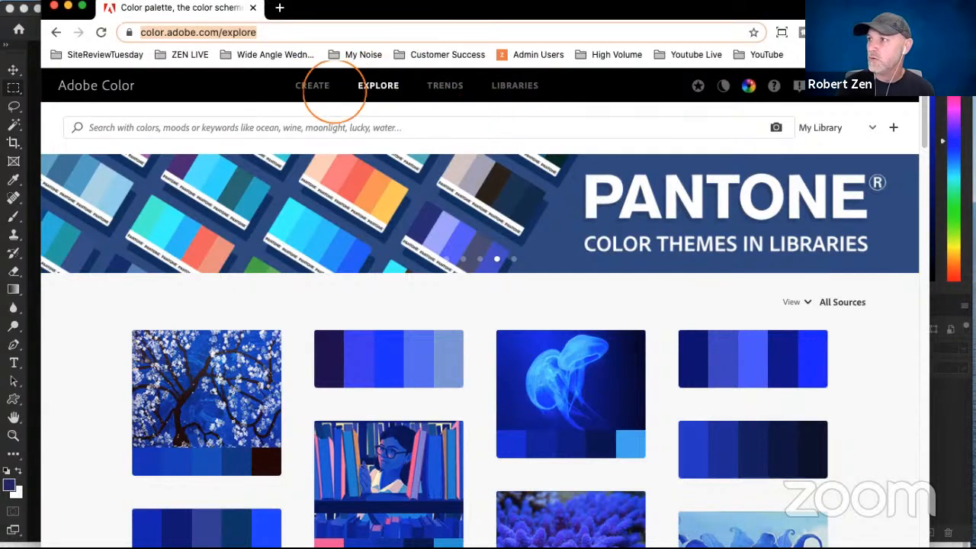
- Build a complementary blue and yellow color theme on the Adobe Color wheel and view the hex codes of its swatches
{"action": "left_click", "coordinate": [327, 90]}
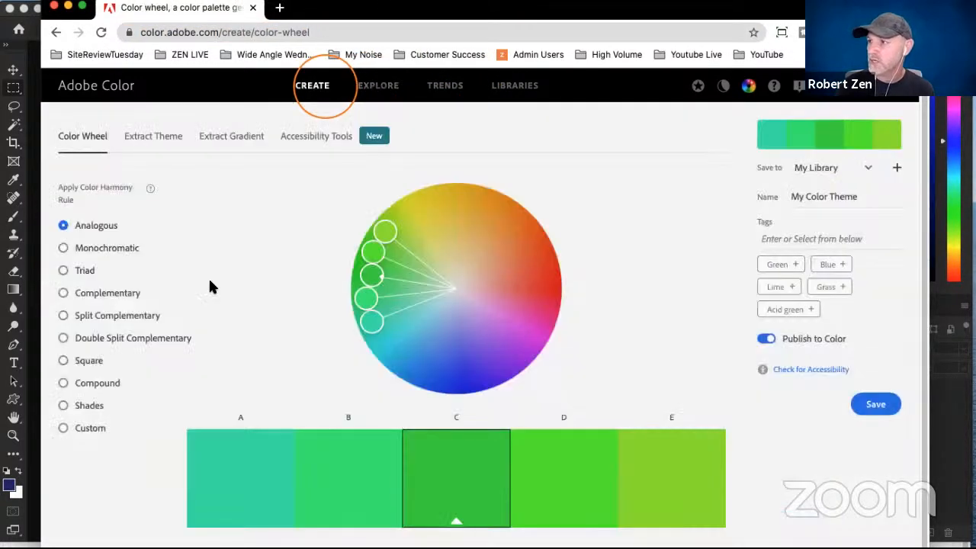
{"action": "left_click", "coordinate": [209, 264]}
{"action": "left_click", "coordinate": [94, 295]}
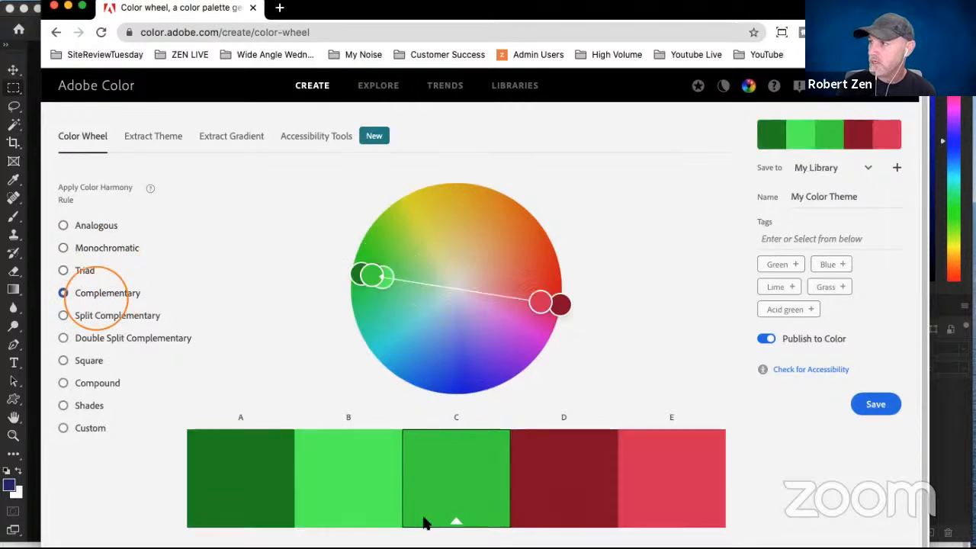
{"action": "mouse_move", "coordinate": [547, 313]}
{"action": "left_mouse_down"}
{"action": "mouse_move", "coordinate": [510, 374]}
{"action": "mouse_move", "coordinate": [473, 392]}
{"action": "left_mouse_up"}
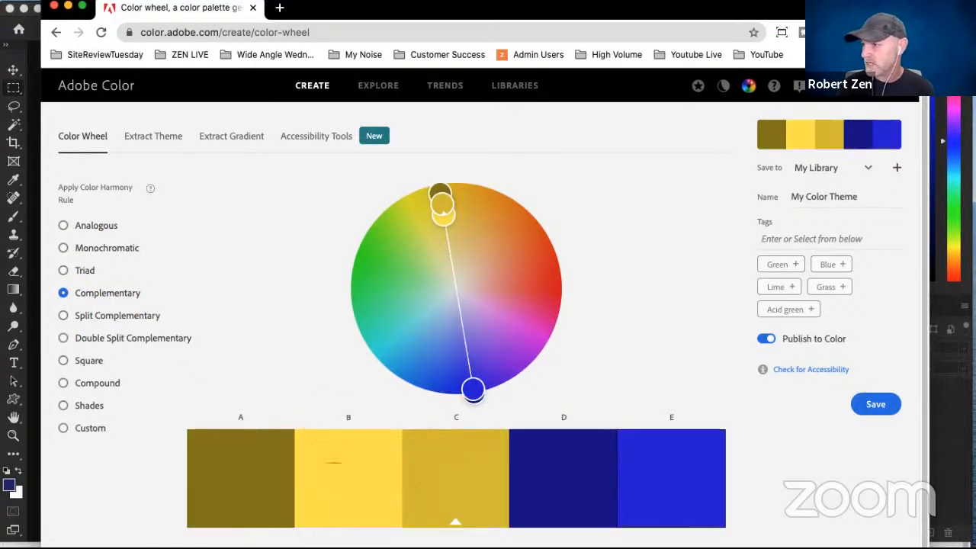
{"action": "scroll", "coordinate": [395, 517], "scroll_direction": "down", "scroll_amount": 2}
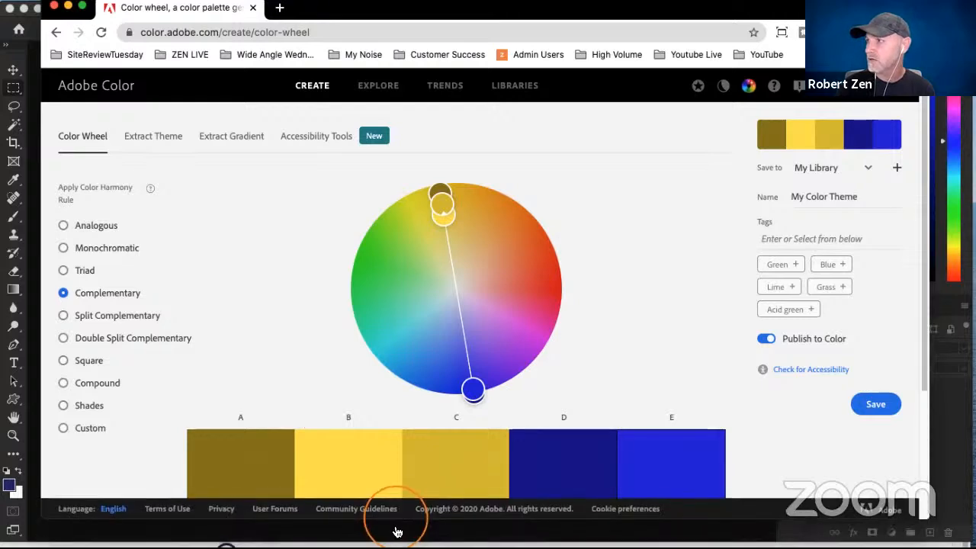
{"action": "scroll", "coordinate": [440, 383], "scroll_direction": "down", "scroll_amount": 3}
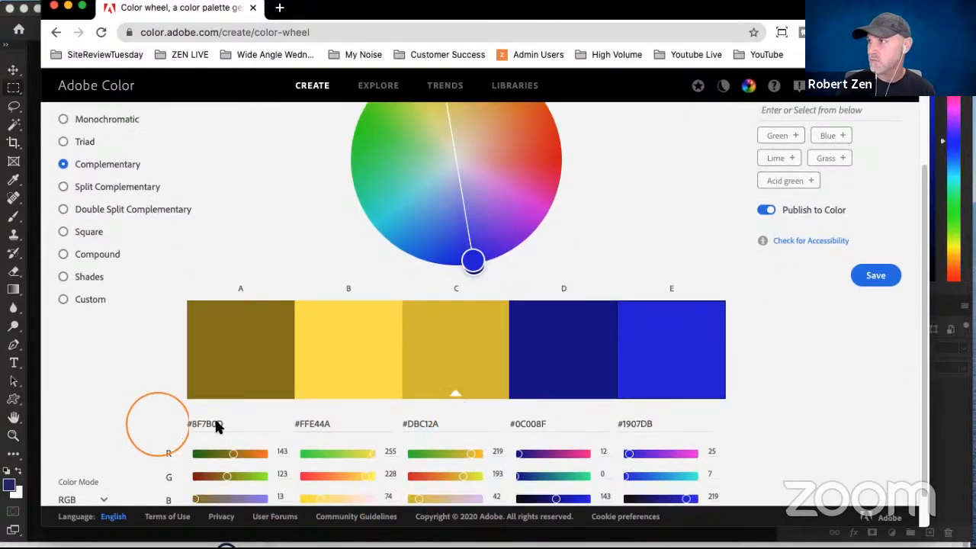
{"action": "scroll", "coordinate": [404, 423], "scroll_direction": "up", "scroll_amount": 2}
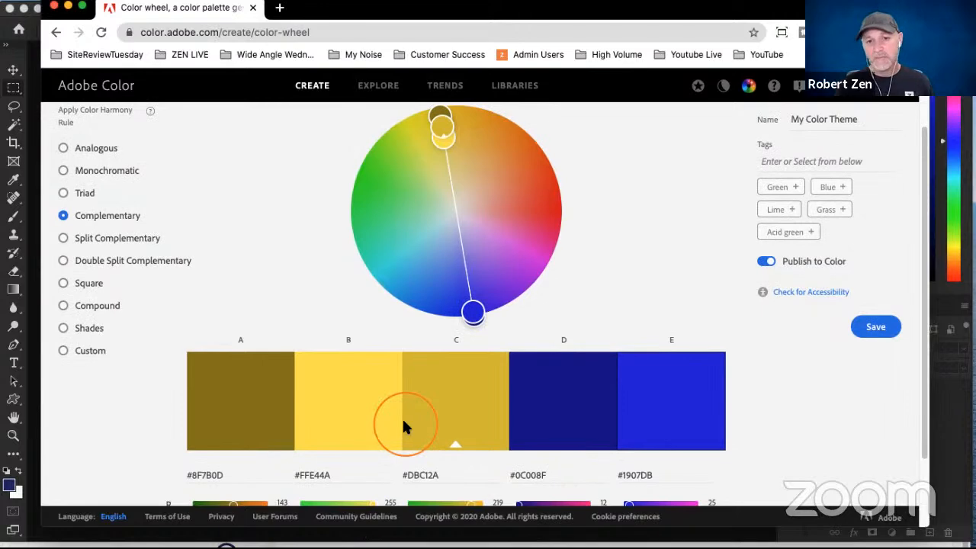
- Search the Adobe Color Explore themes for "halloween"
{"action": "left_click", "coordinate": [379, 88]}
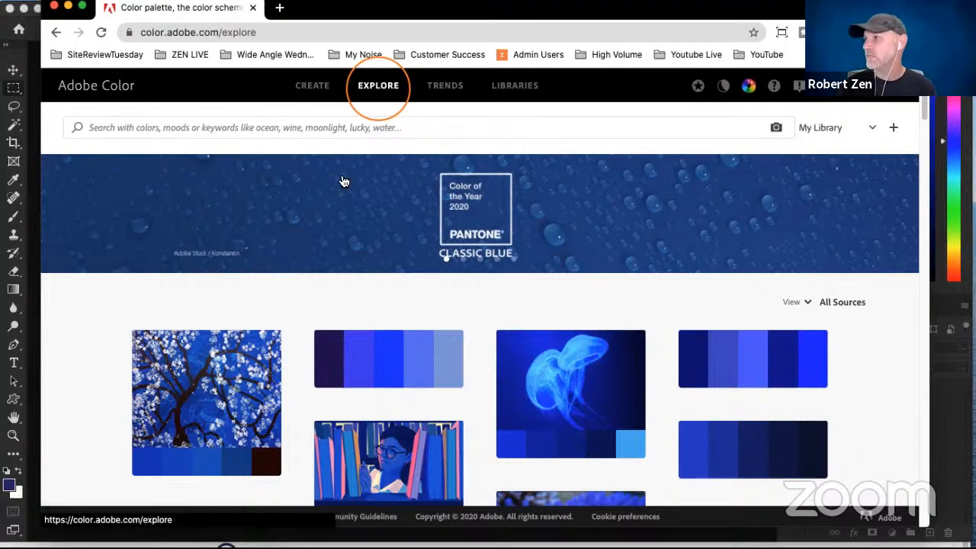
{"action": "left_click", "coordinate": [370, 131]}
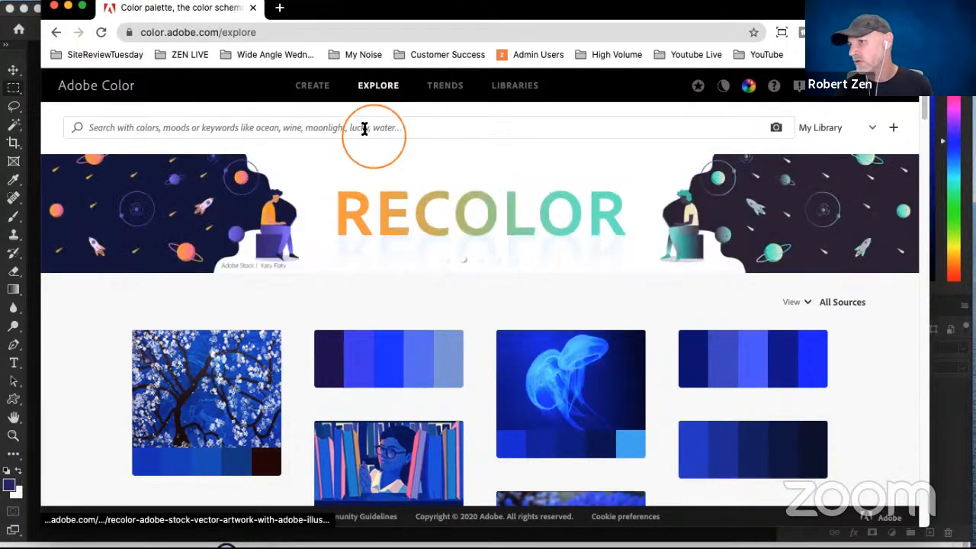
{"action": "left_click", "coordinate": [206, 130]}
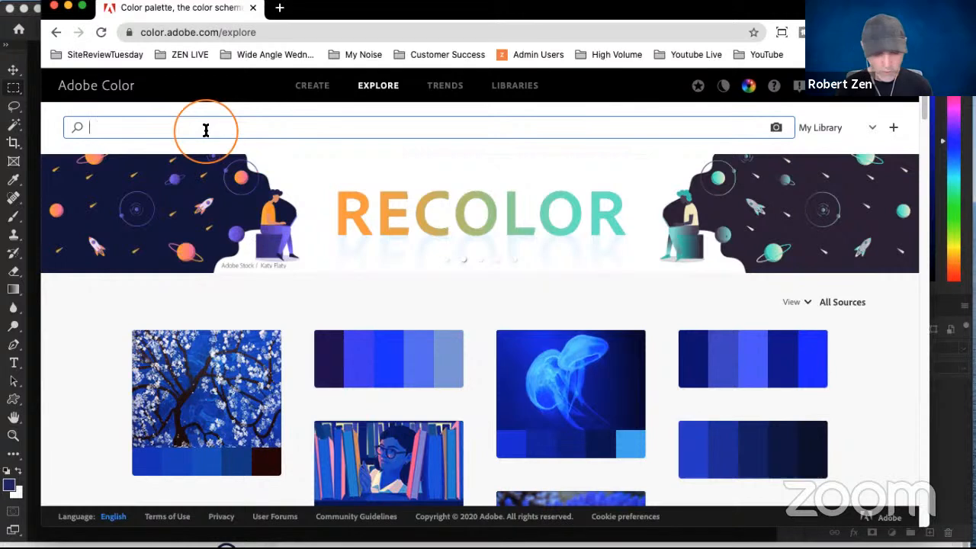
{"action": "type", "text": "h"}
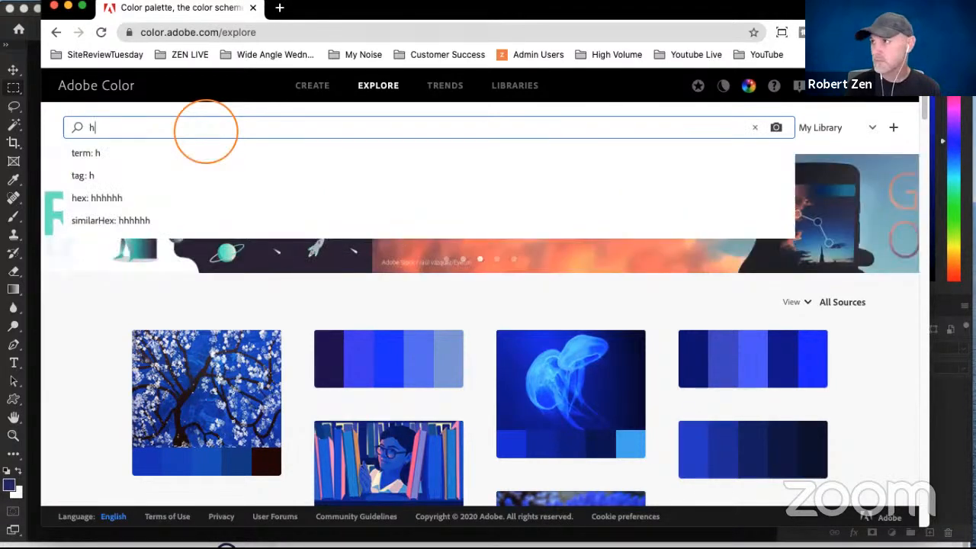
{"action": "type", "text": "alloween"}
{"action": "key", "text": "Return"}
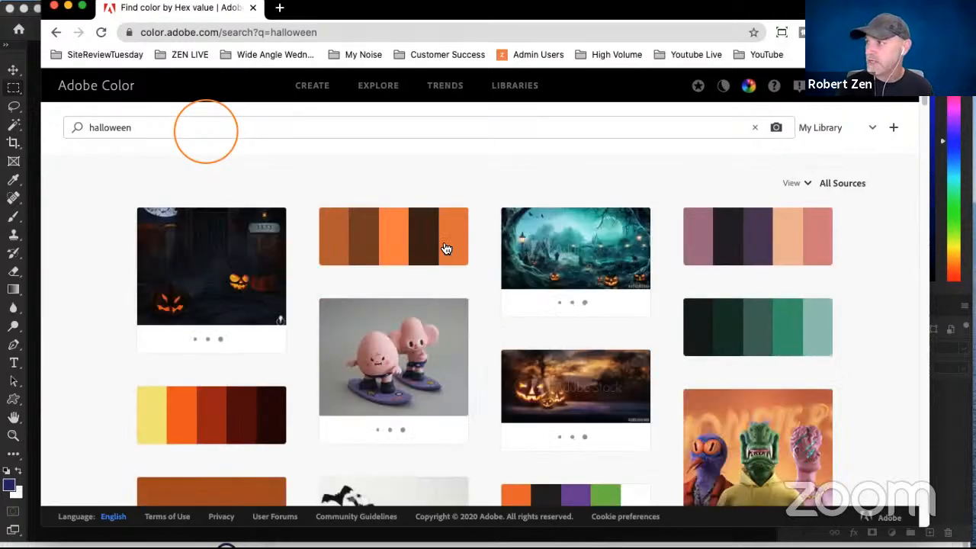
- Browse the halloween color themes for a palette suited to a seasonal design
{"action": "scroll", "coordinate": [260, 235], "scroll_direction": "down", "scroll_amount": 2}
{"action": "scroll", "coordinate": [260, 235], "scroll_direction": "down", "scroll_amount": 6}
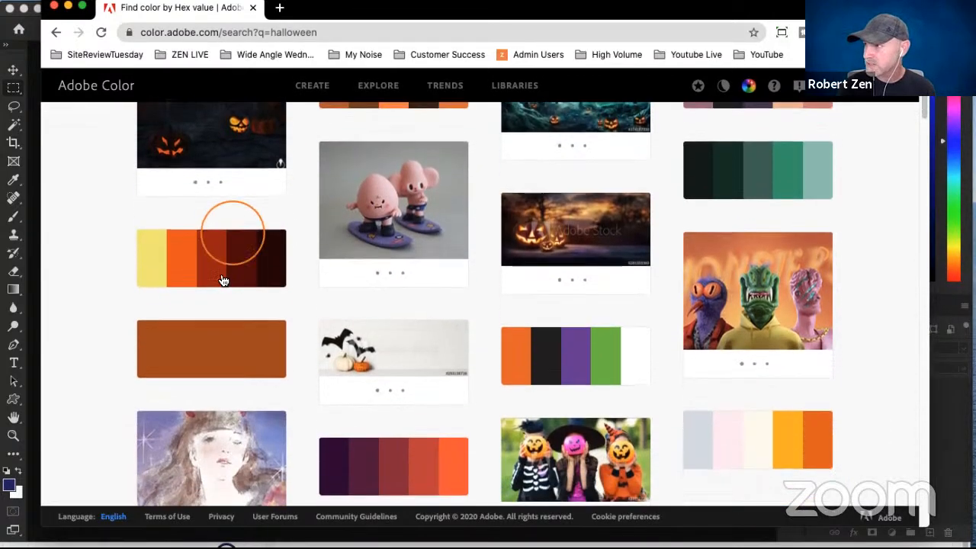
{"action": "scroll", "coordinate": [700, 242], "scroll_direction": "down", "scroll_amount": 4}
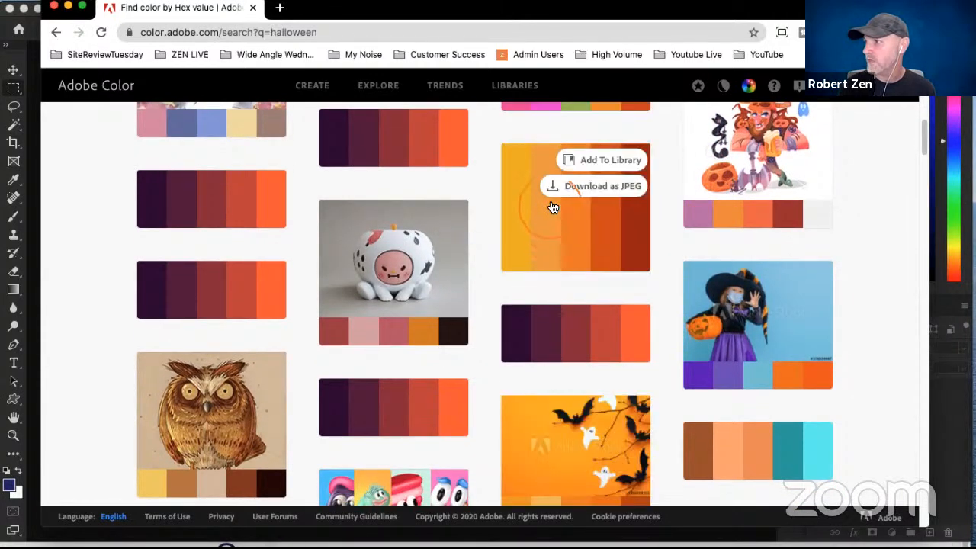
{"action": "scroll", "coordinate": [553, 207], "scroll_direction": "down", "scroll_amount": 1}
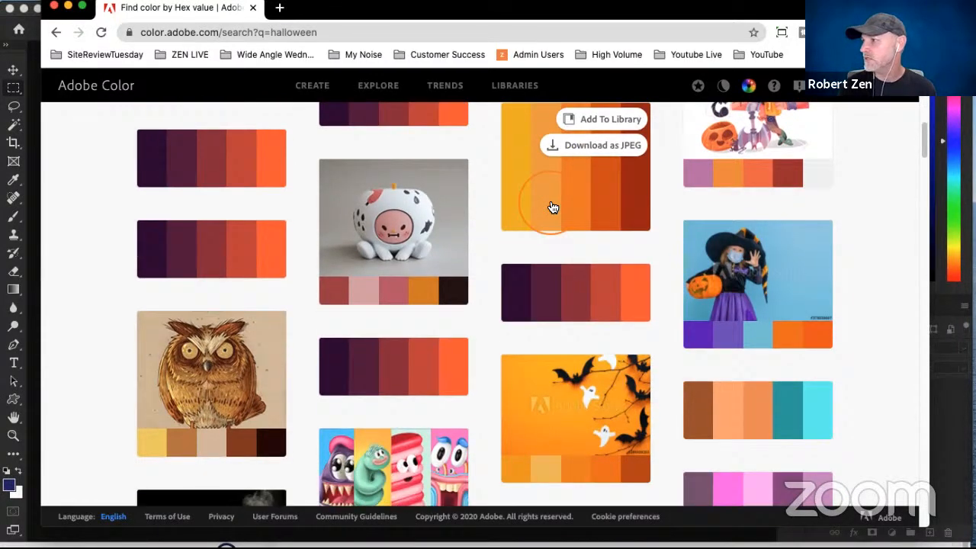
{"action": "scroll", "coordinate": [553, 208], "scroll_direction": "down", "scroll_amount": 7}
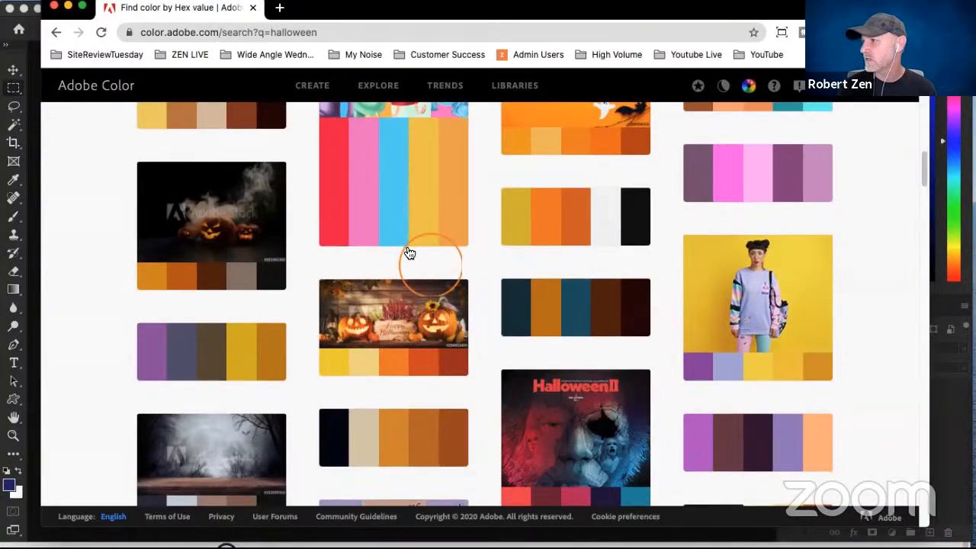
{"action": "scroll", "coordinate": [403, 240], "scroll_direction": "down", "scroll_amount": 1}
{"action": "scroll", "coordinate": [428, 252], "scroll_direction": "up", "scroll_amount": 2}
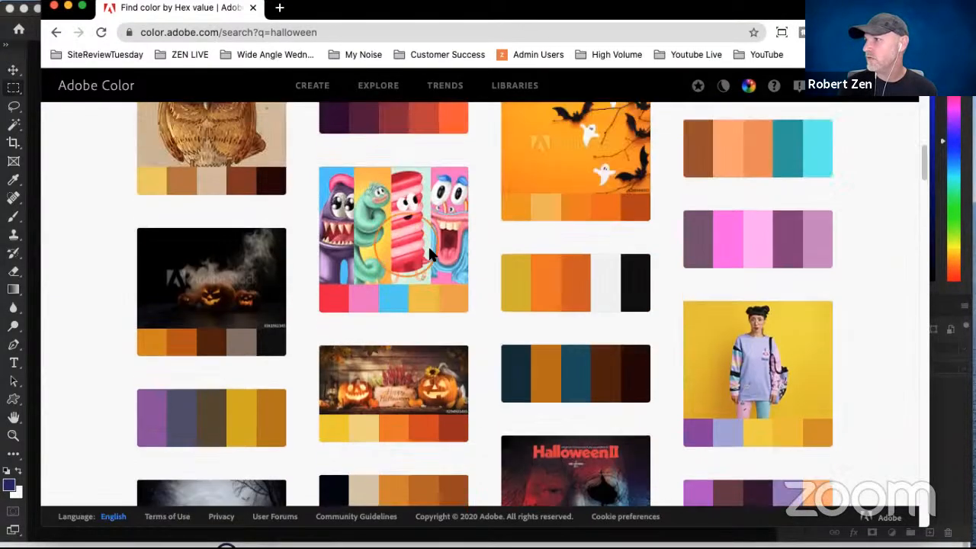
{"action": "scroll", "coordinate": [428, 245], "scroll_direction": "up", "scroll_amount": 4}
- Open the dark purple to orange Happy Halloween palette and copy the hex code of its darkest purple swatch
{"action": "left_click", "coordinate": [192, 183]}
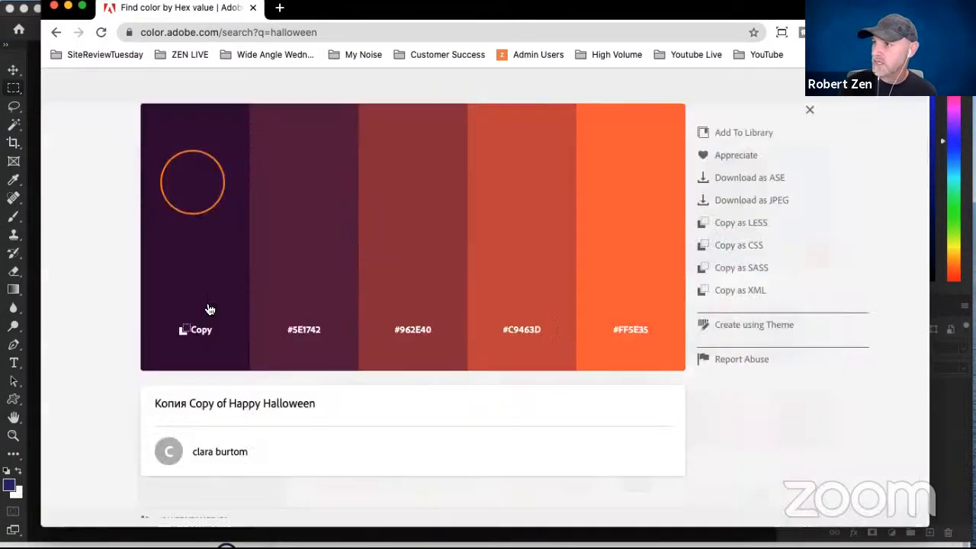
{"action": "left_click", "coordinate": [209, 310]}
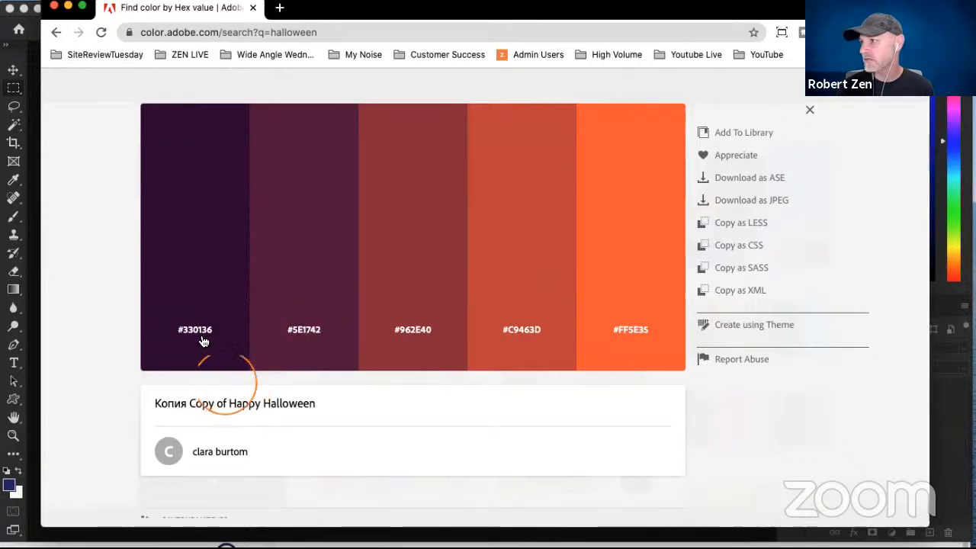
{"action": "left_click", "coordinate": [73, 288]}
{"action": "left_click", "coordinate": [199, 182]}
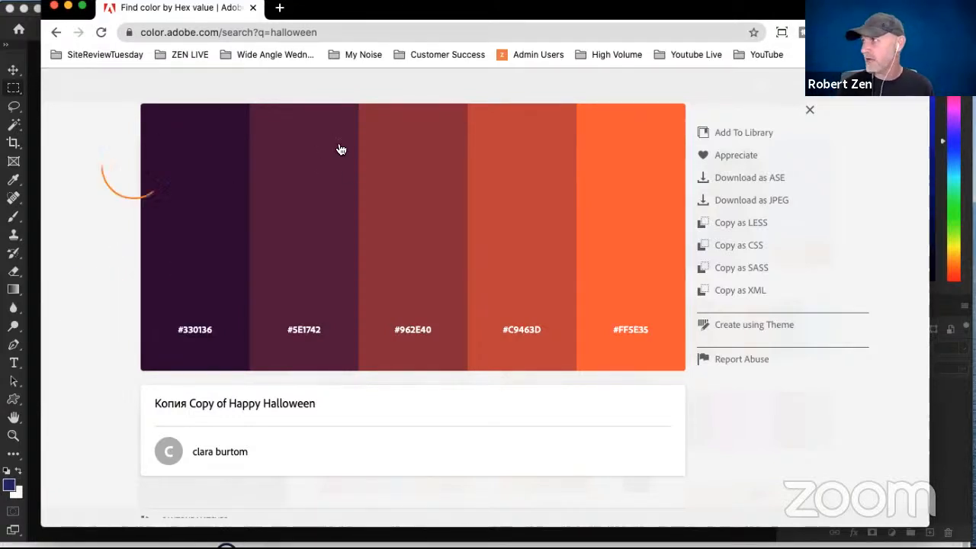
- Move the Adobe Color browser window out of the way to uncover the Photoshop workspace
{"action": "left_click_drag", "start_coordinate": [770, 18], "coordinate": [697, 90]}
{"action": "mouse_move", "coordinate": [519, 125]}
{"action": "left_mouse_down"}
{"action": "mouse_move", "coordinate": [493, 130]}
{"action": "mouse_move", "coordinate": [504, 127]}
{"action": "left_mouse_up"}
{"action": "left_click_drag", "start_coordinate": [471, 137], "coordinate": [227, 548]}
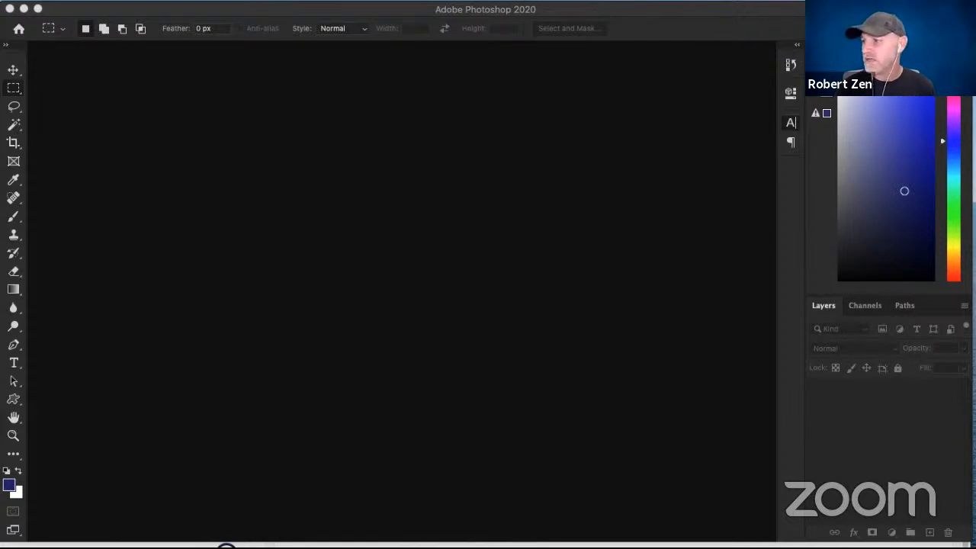
- Switch to the Zenfolio All Photographs page to view it, and return to the empty Photoshop workspace
{"action": "key", "text": "super+Tab"}
{"action": "left_click_drag", "start_coordinate": [351, 293], "coordinate": [356, 17]}
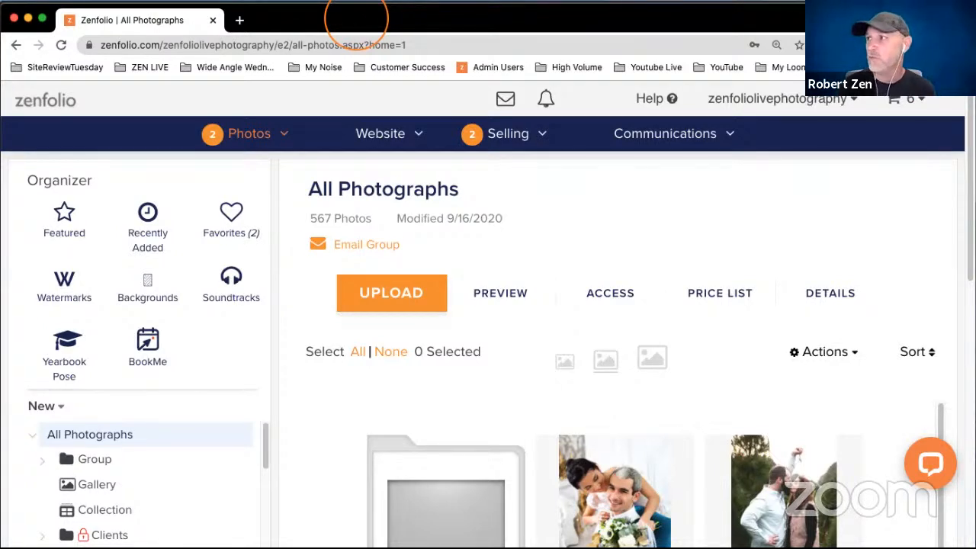
{"action": "left_click_drag", "start_coordinate": [357, 19], "coordinate": [362, 244]}
{"action": "left_click", "coordinate": [372, 171]}
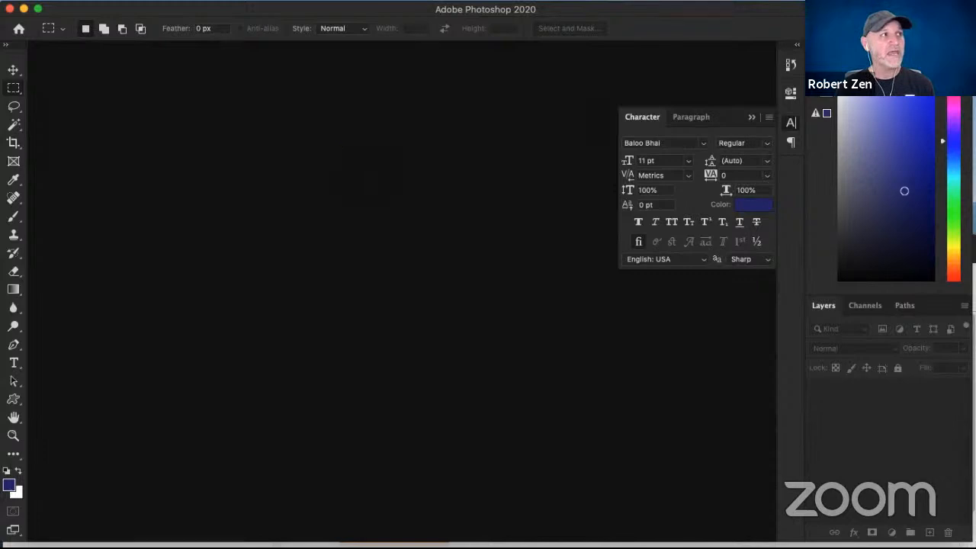
{"action": "key", "text": "super+Tab"}
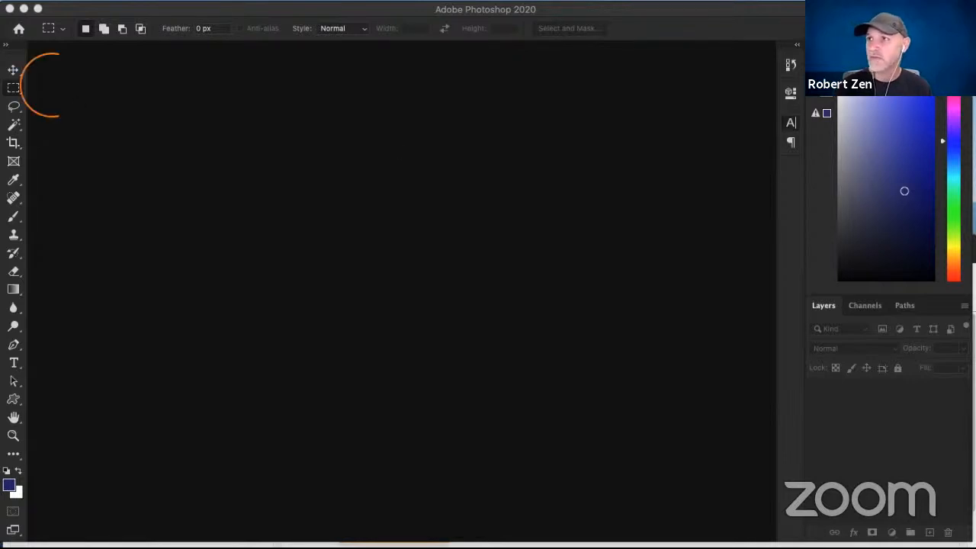
{"action": "left_click", "coordinate": [275, 168]}
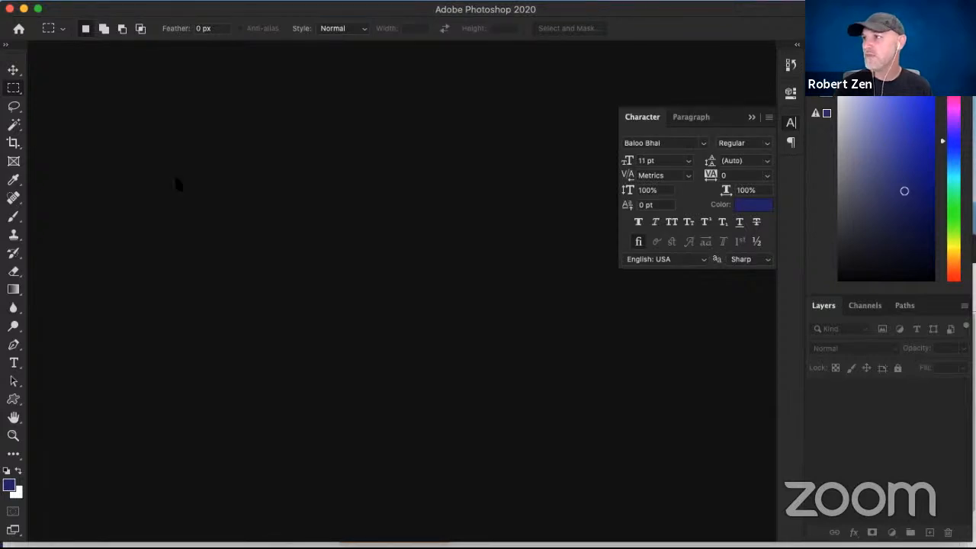
- Create a 640 × 230 pixel RGB document at 300 pixels/inch with transparent background contents, and collapse the Character settings covering the canvas
{"action": "key", "text": "super+n"}
{"action": "left_click_drag", "start_coordinate": [555, 17], "coordinate": [508, 19]}
{"action": "left_click", "coordinate": [643, 145]}
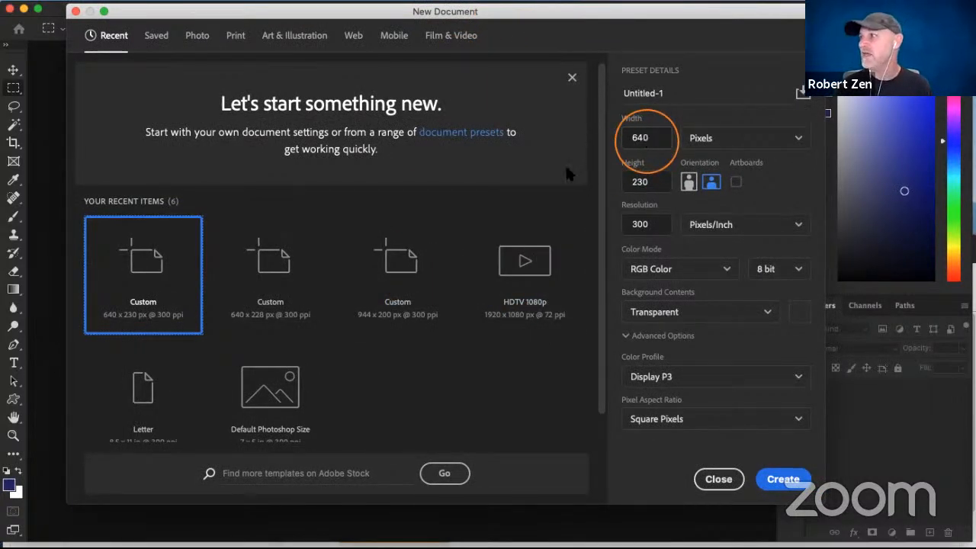
{"action": "left_click", "coordinate": [634, 180]}
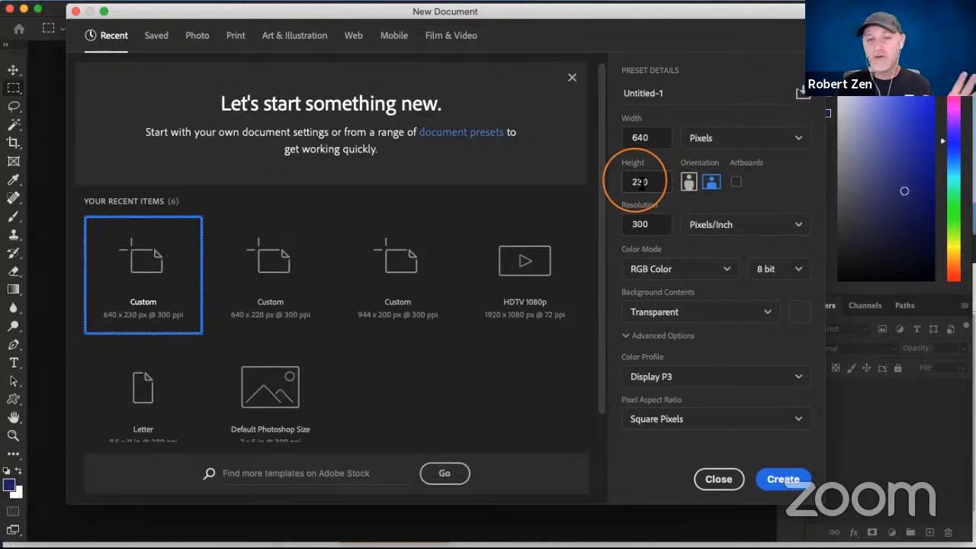
{"action": "left_click", "coordinate": [641, 188]}
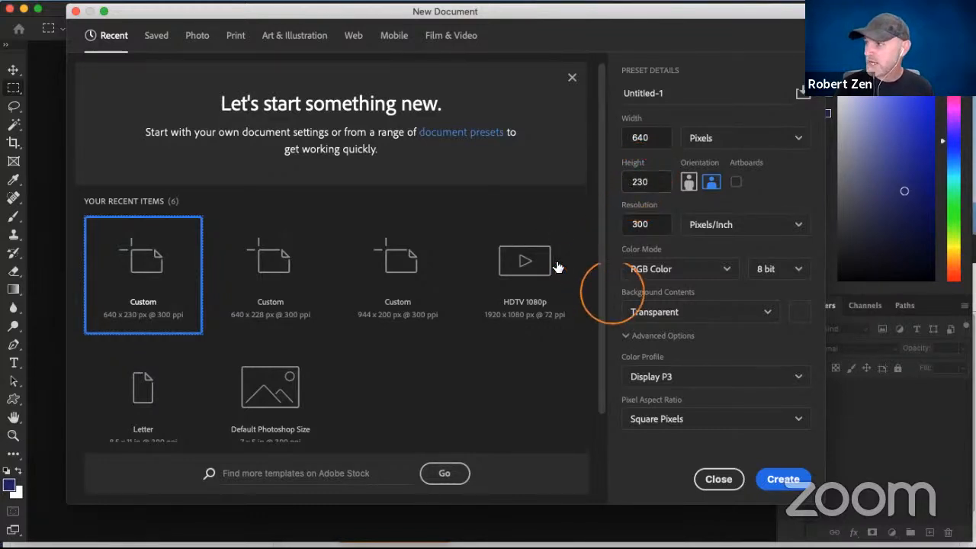
{"action": "left_click", "coordinate": [728, 316]}
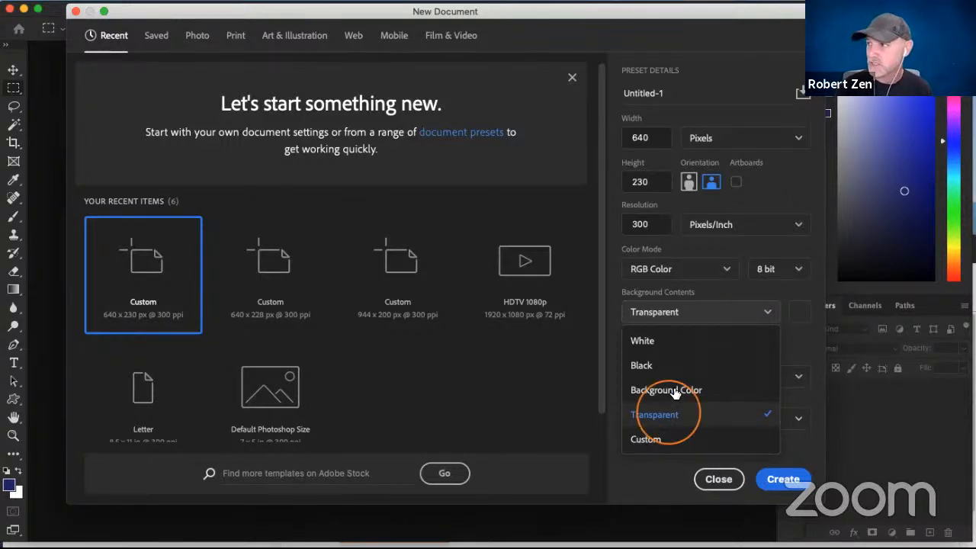
{"action": "left_click", "coordinate": [671, 414]}
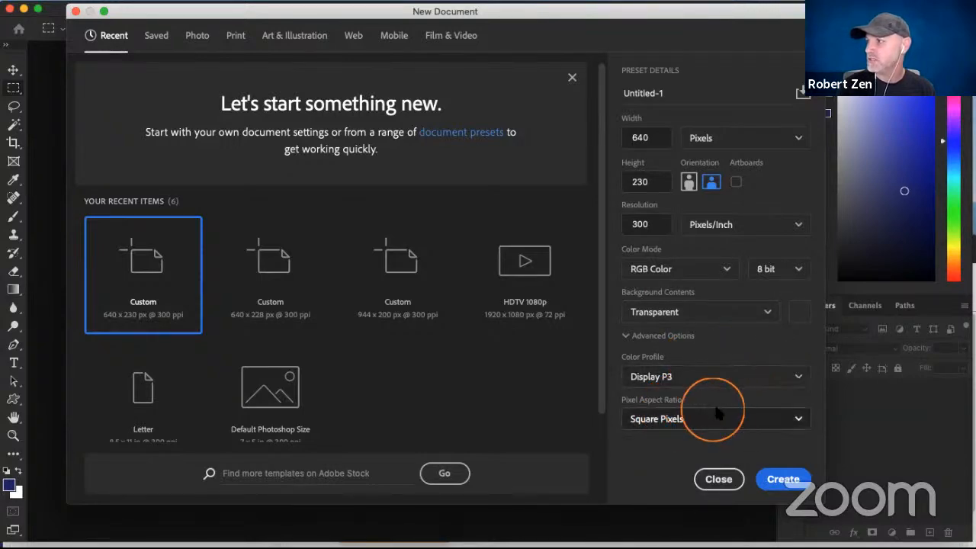
{"action": "left_click", "coordinate": [782, 482]}
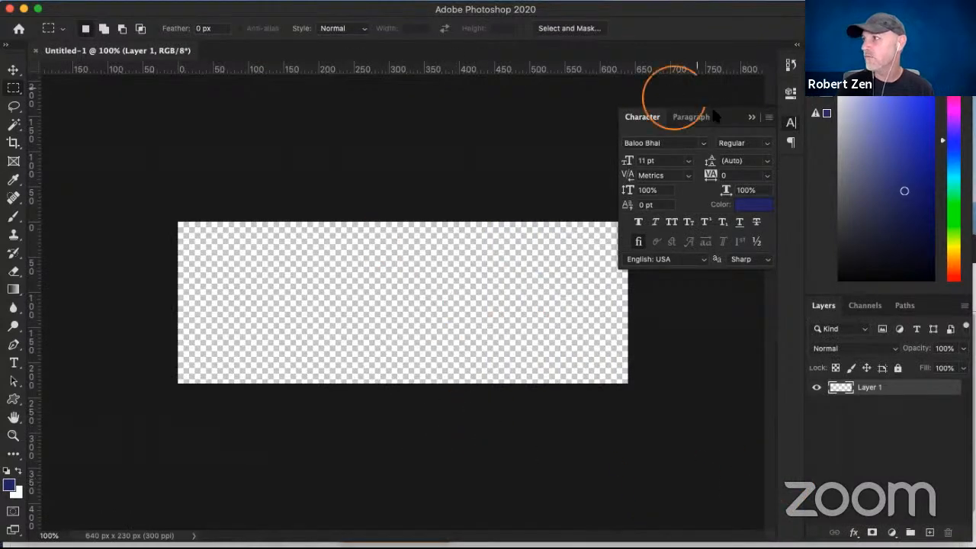
{"action": "left_click", "coordinate": [752, 116]}
{"action": "left_click", "coordinate": [348, 248]}
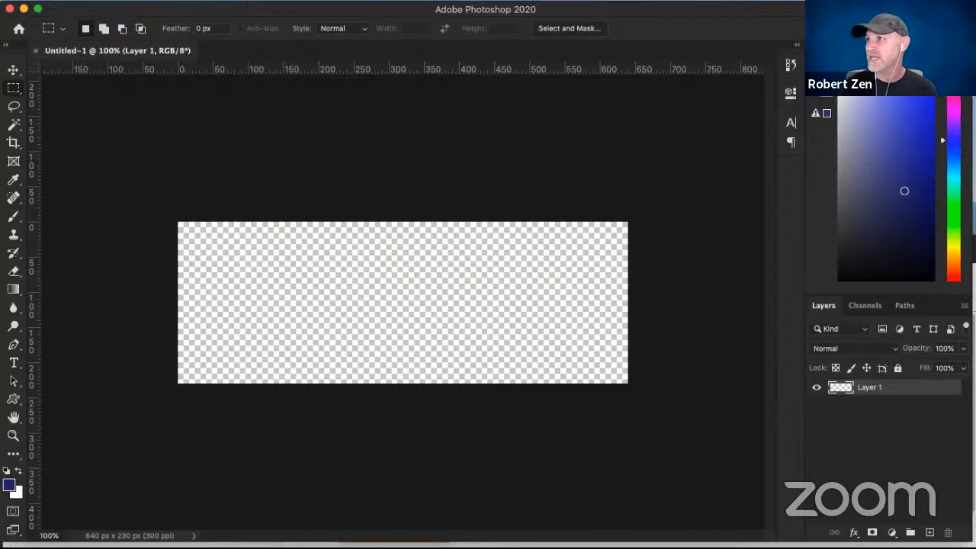
- Create a guide layout with 4 columns, 4 rows and 20 px margins on all four sides of the canvas
{"action": "left_click", "coordinate": [54, 1]}
{"action": "left_click", "coordinate": [43, 1]}
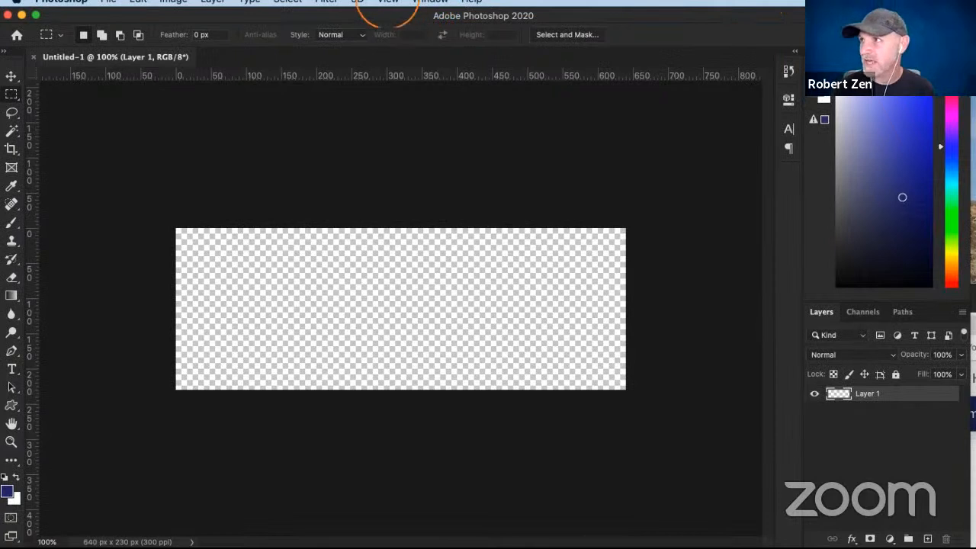
{"action": "left_click", "coordinate": [388, 2]}
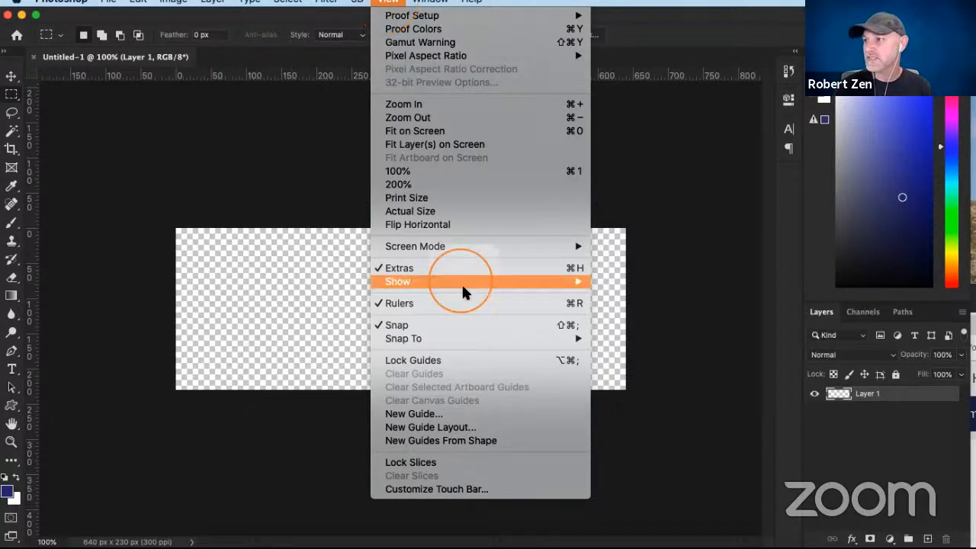
{"action": "left_click", "coordinate": [437, 430]}
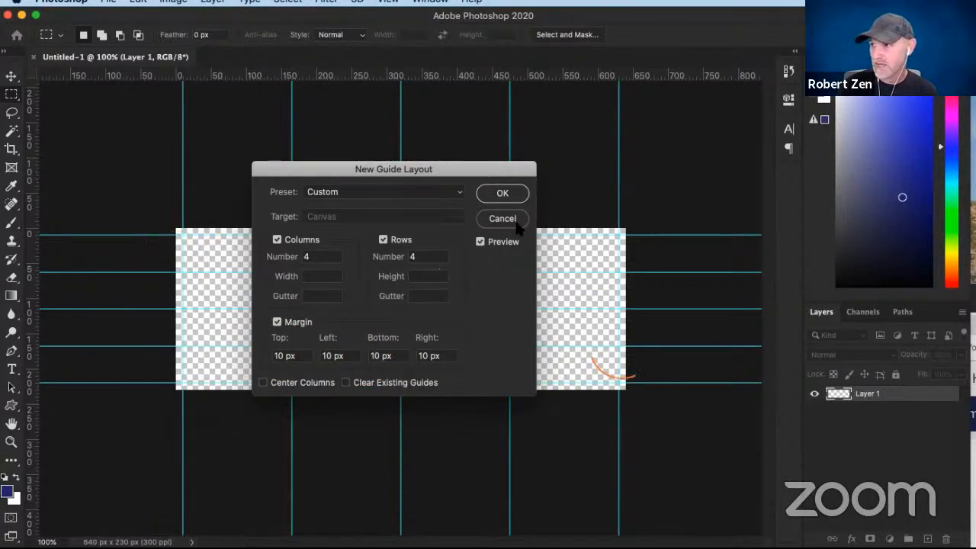
{"action": "left_click", "coordinate": [279, 356]}
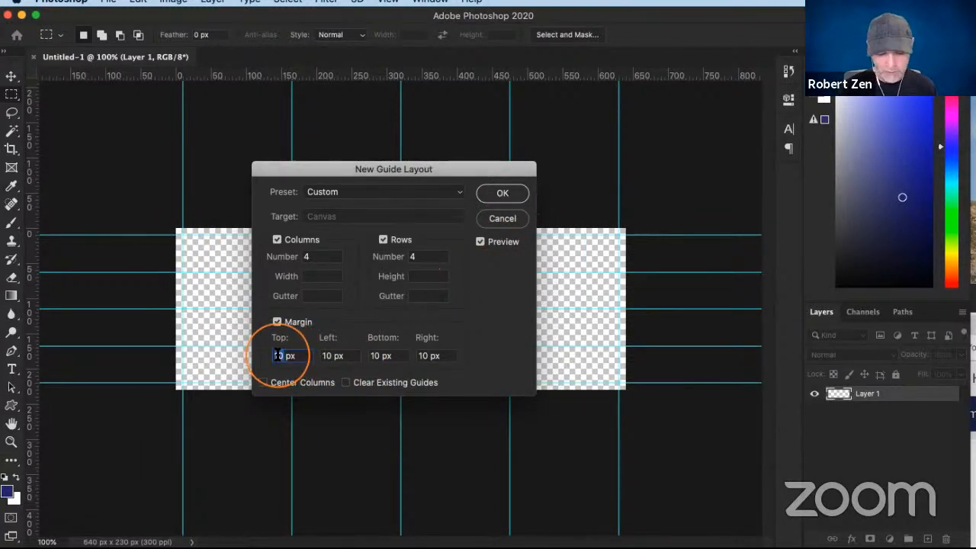
{"action": "type", "text": "2"}
{"action": "key", "text": "Tab"}
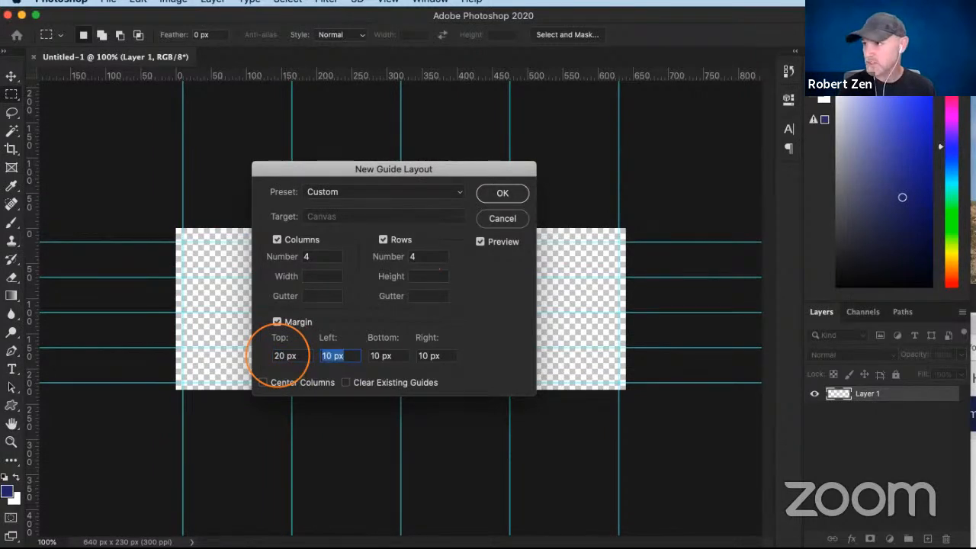
{"action": "type", "text": "20"}
{"action": "key", "text": "Tab"}
{"action": "type", "text": "20"}
{"action": "key", "text": "Tab"}
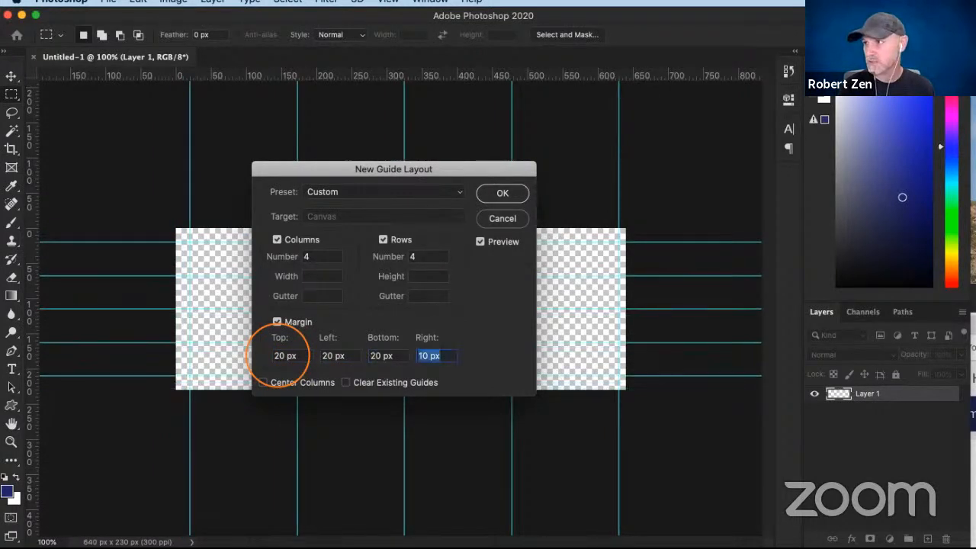
{"action": "type", "text": "20"}
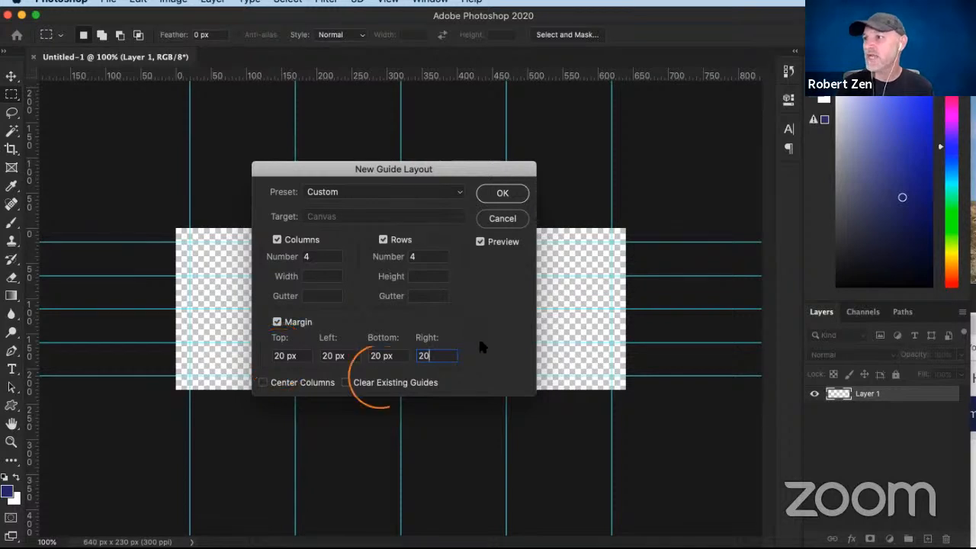
{"action": "left_click", "coordinate": [503, 193]}
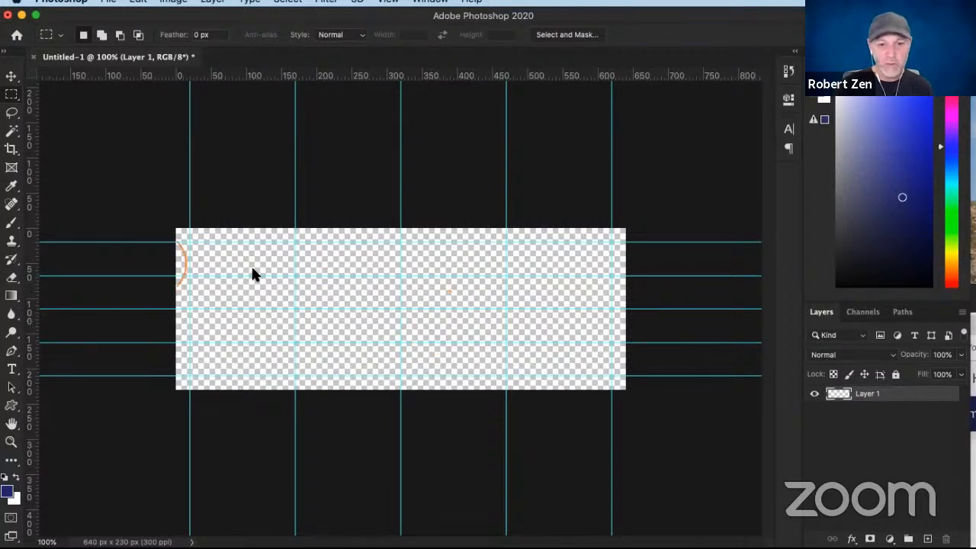
- Place the purple hippo image from Finder into the Photoshop document, centered on the canvas, and commit the placement
{"action": "left_click", "coordinate": [2, 229]}
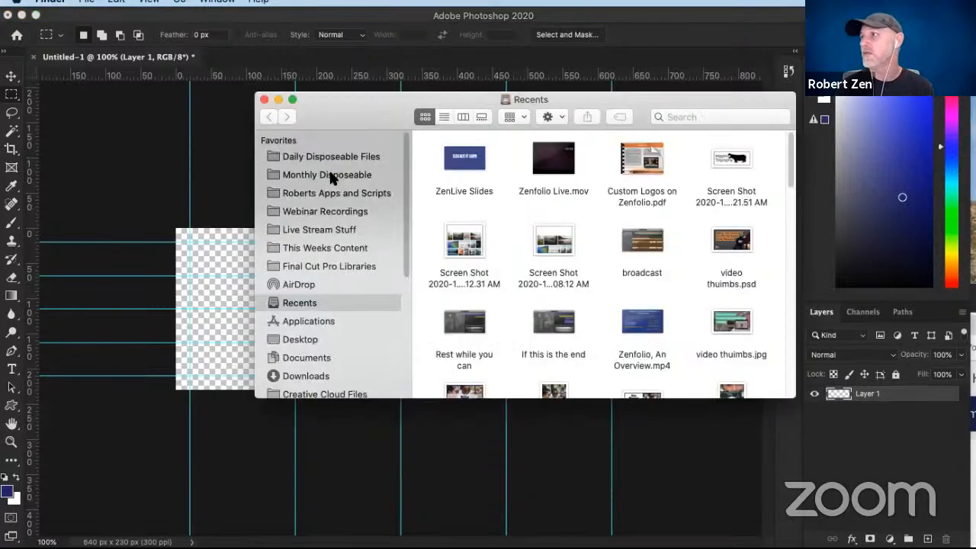
{"action": "left_click_drag", "start_coordinate": [651, 98], "coordinate": [45, 330]}
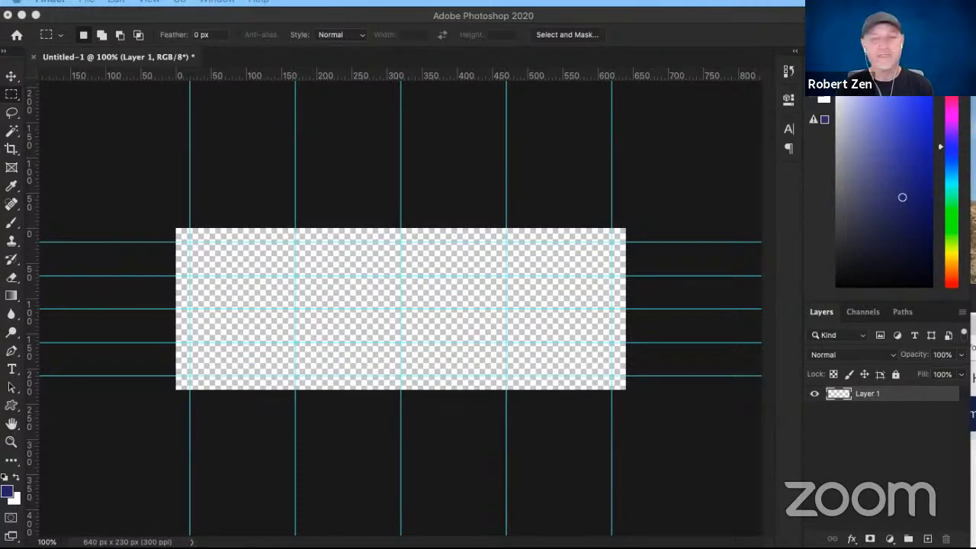
{"action": "left_click_drag", "start_coordinate": [621, 133], "coordinate": [0, 180]}
{"action": "left_click_drag", "start_coordinate": [91, 409], "coordinate": [440, 266]}
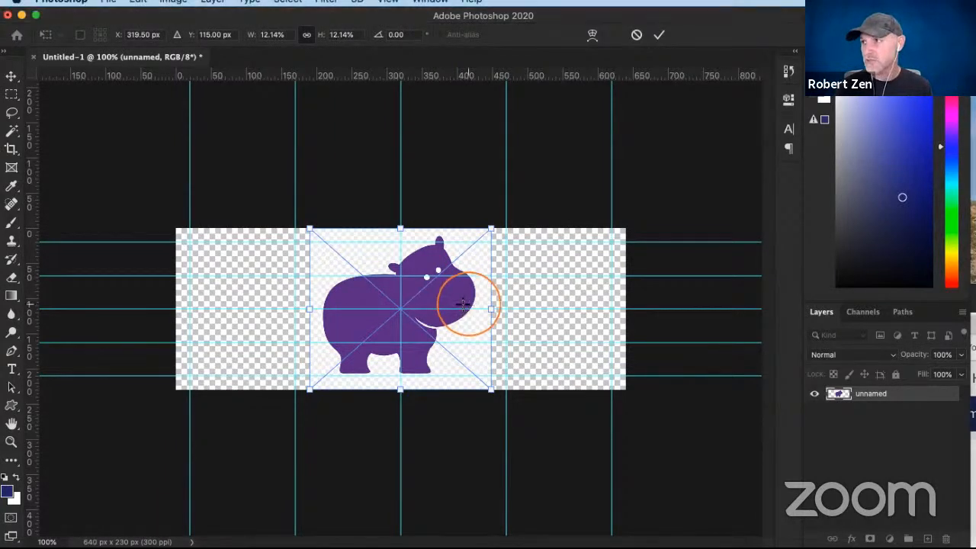
{"action": "key", "text": "Return"}
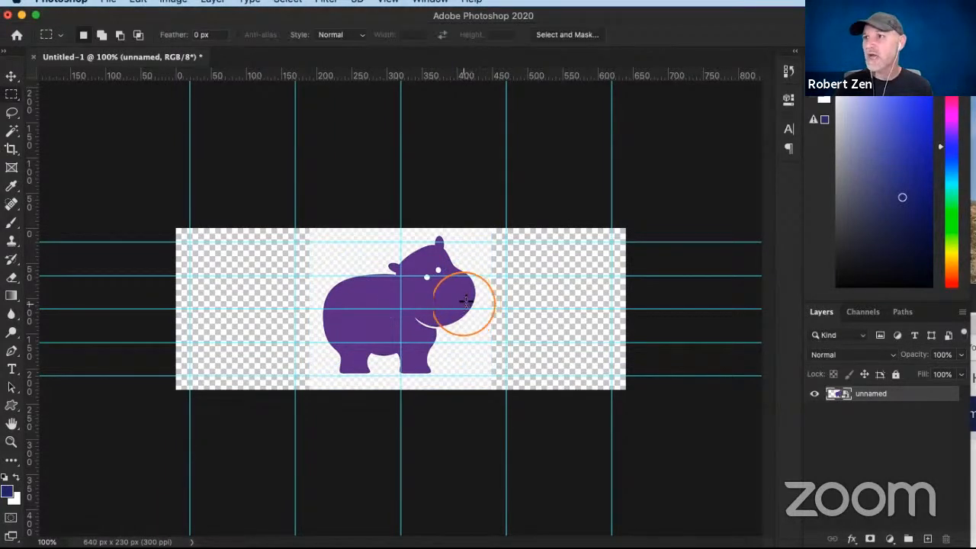
- Select the purple hippo shape with the Magic Wand and cover it with a bright green Solid Color fill layer
{"action": "left_click", "coordinate": [12, 130]}
{"action": "left_click", "coordinate": [387, 298]}
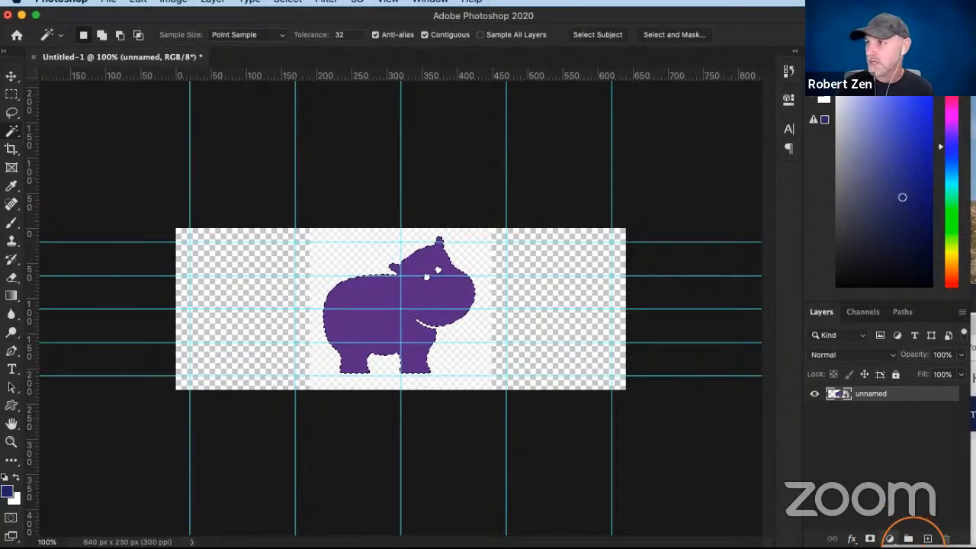
{"action": "left_click", "coordinate": [889, 538]}
{"action": "left_click", "coordinate": [641, 209]}
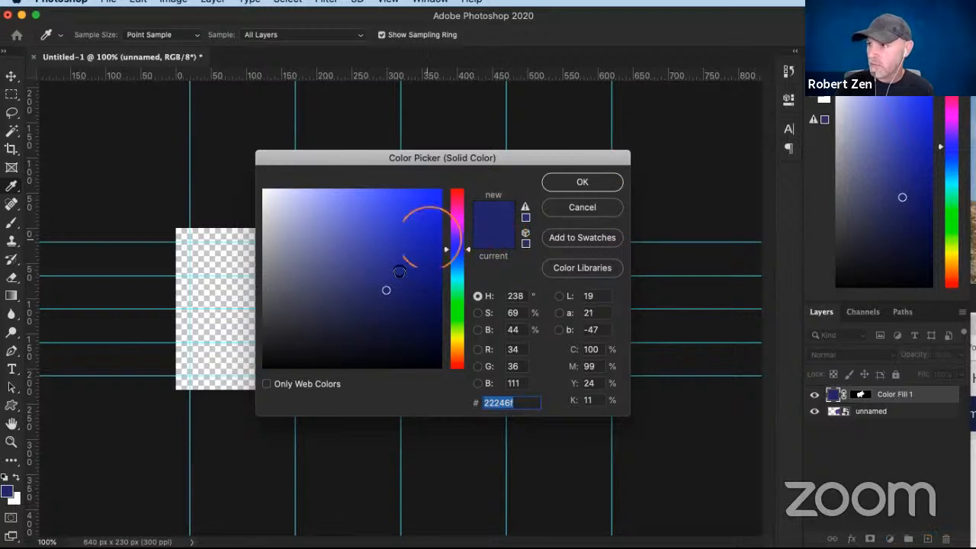
{"action": "left_click", "coordinate": [456, 297]}
{"action": "left_click", "coordinate": [455, 307]}
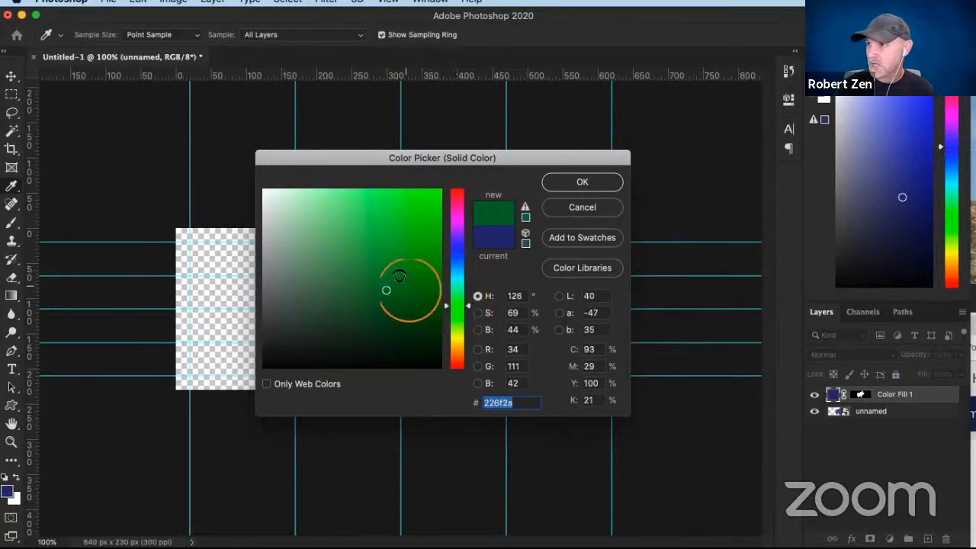
{"action": "left_click_drag", "start_coordinate": [404, 283], "coordinate": [418, 207]}
{"action": "left_click", "coordinate": [581, 184]}
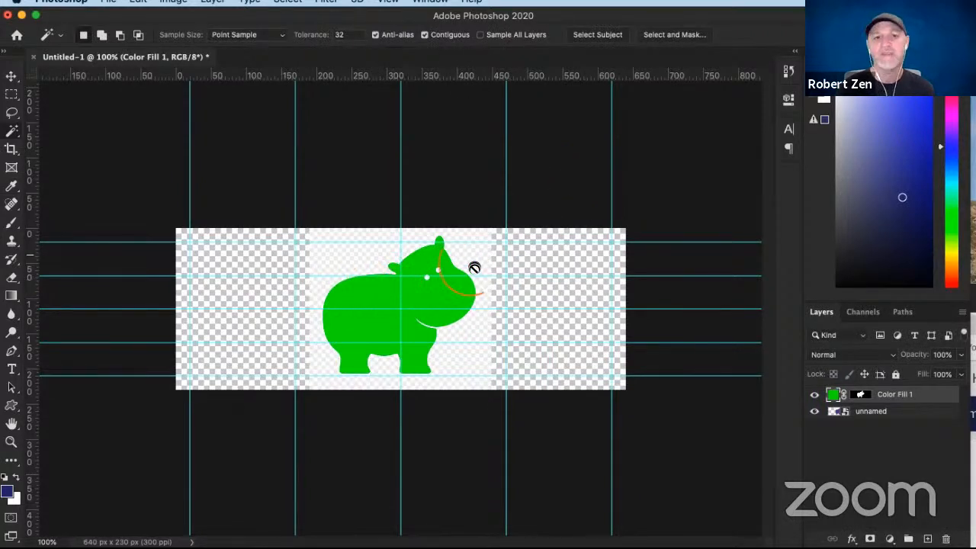
- Delete the placed "unnamed" image layer beneath the green hippo fill
{"action": "left_click", "coordinate": [475, 268]}
{"action": "left_click", "coordinate": [697, 385]}
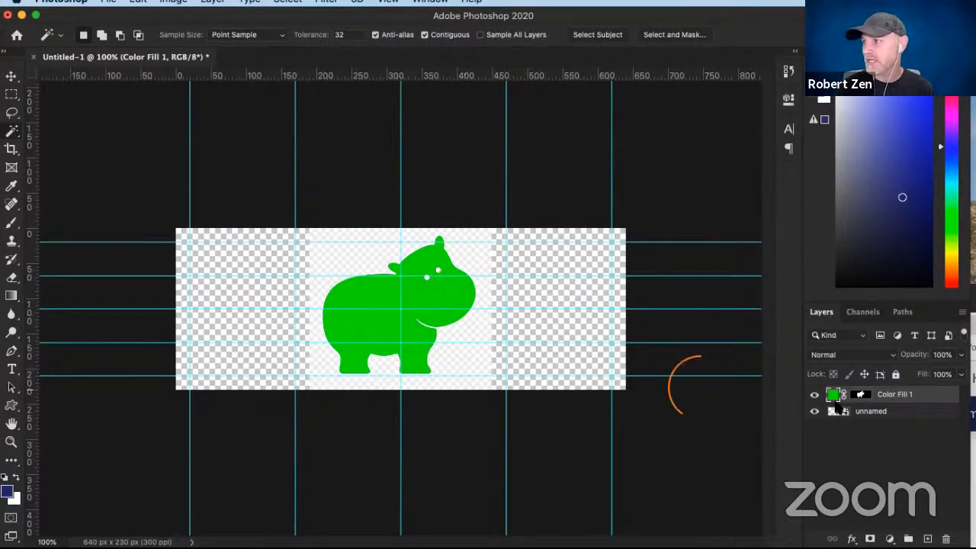
{"action": "left_click", "coordinate": [893, 415]}
{"action": "key", "text": "Delete"}
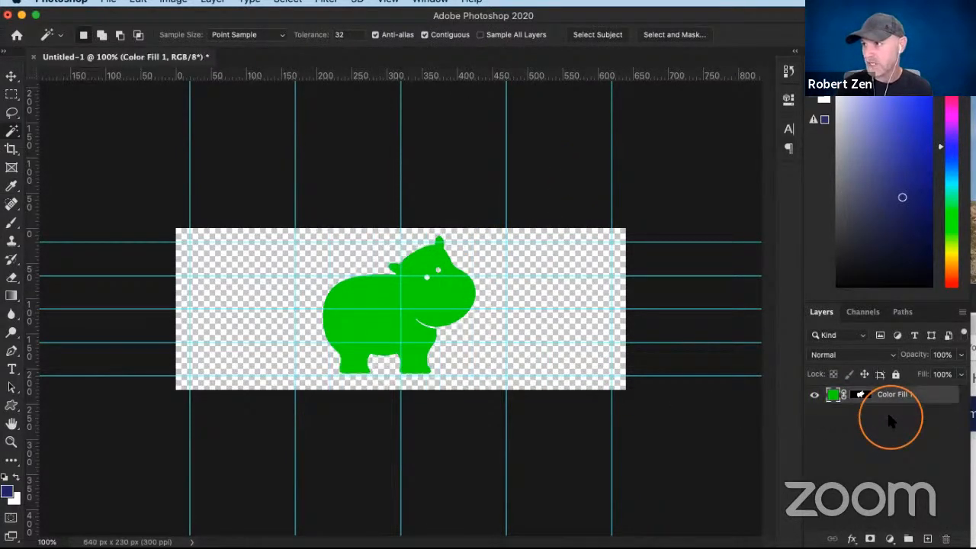
{"action": "left_click", "coordinate": [305, 279]}
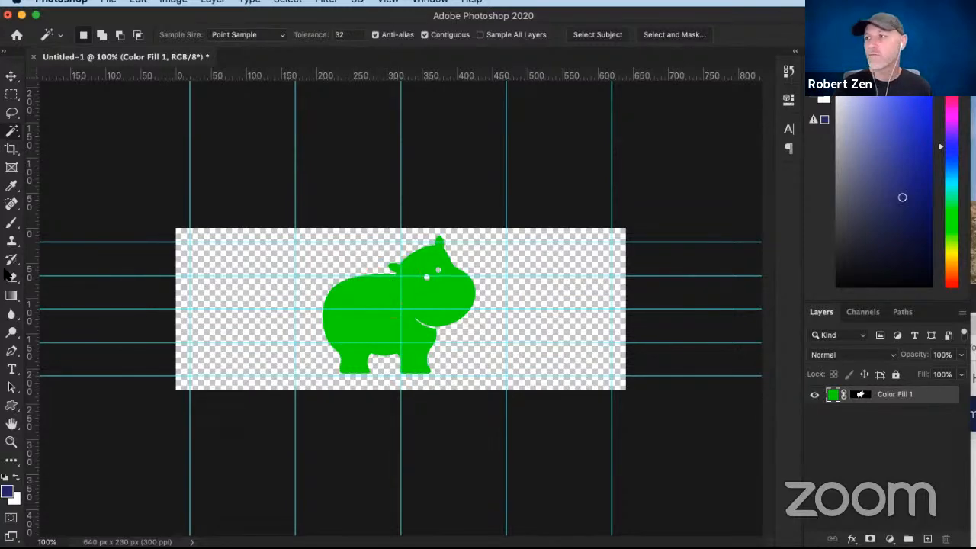
- Switch to the Happy Halloween palette in Adobe Color, copy the #330136 hex code, and move the browser off the canvas
{"action": "left_click_drag", "start_coordinate": [669, 194], "coordinate": [772, 62]}
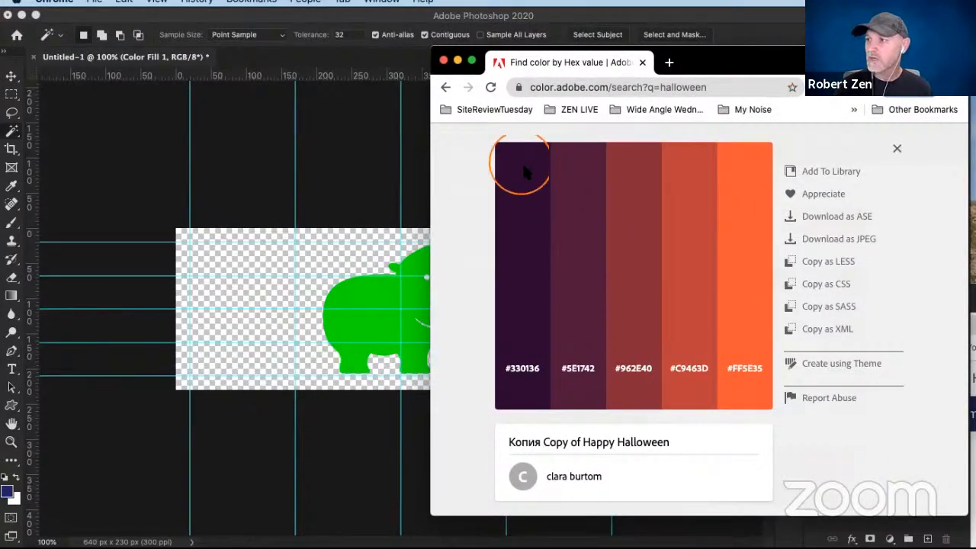
{"action": "left_click", "coordinate": [622, 14]}
{"action": "left_click", "coordinate": [522, 370]}
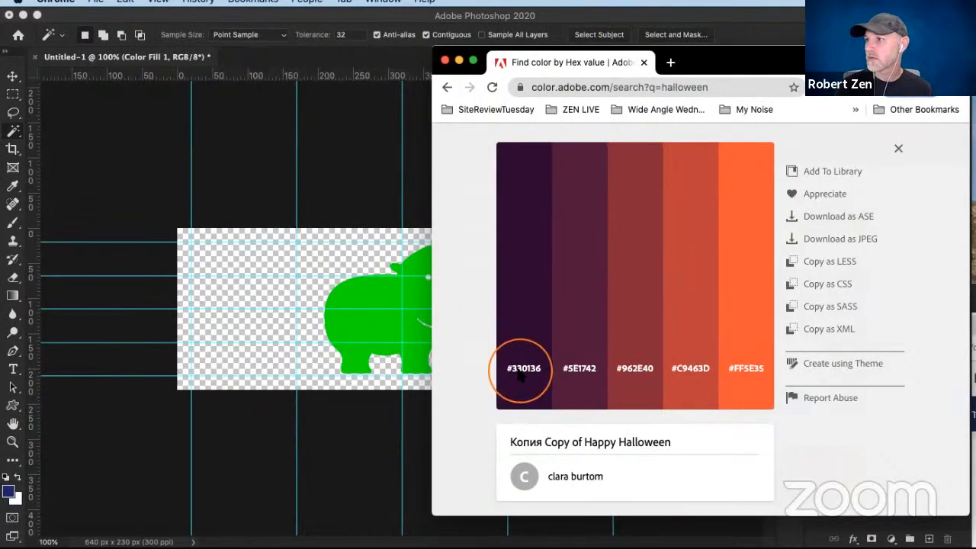
{"action": "left_click_drag", "start_coordinate": [690, 59], "coordinate": [2, 114]}
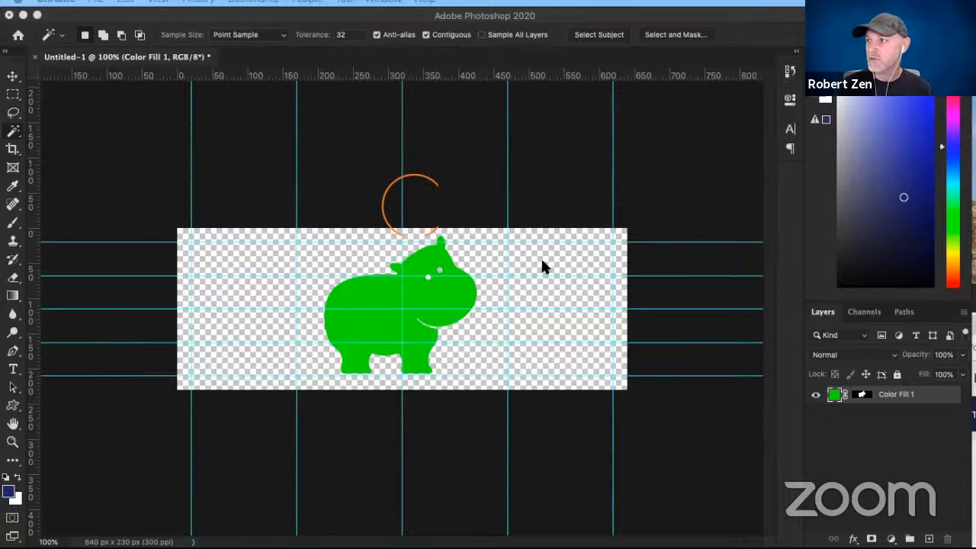
{"action": "left_click", "coordinate": [935, 399]}
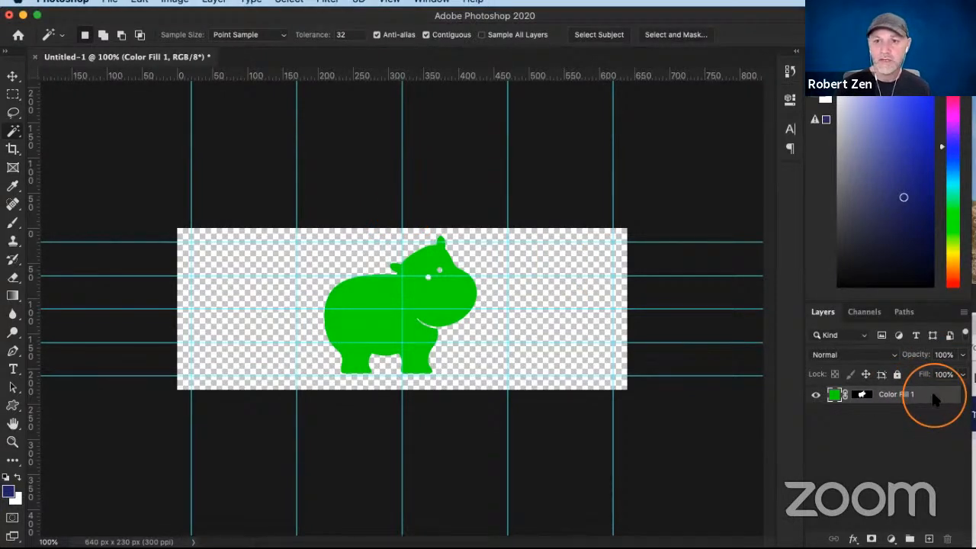
{"action": "double_click", "coordinate": [934, 402]}
{"action": "left_click_drag", "start_coordinate": [518, 345], "coordinate": [535, 214]}
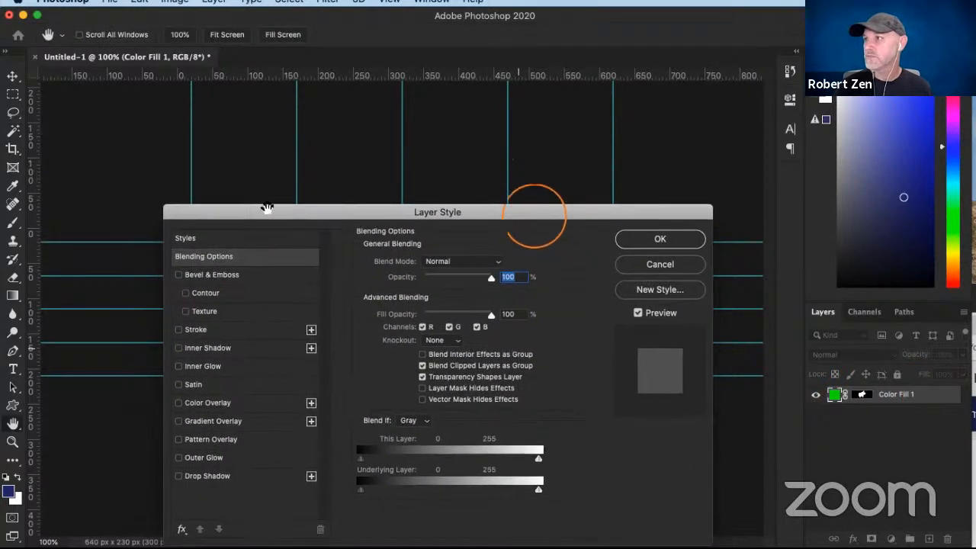
{"action": "left_click", "coordinate": [671, 264]}
- Set the hippo's Solid Color fill to the copied dark purple #330136
{"action": "double_click", "coordinate": [834, 394]}
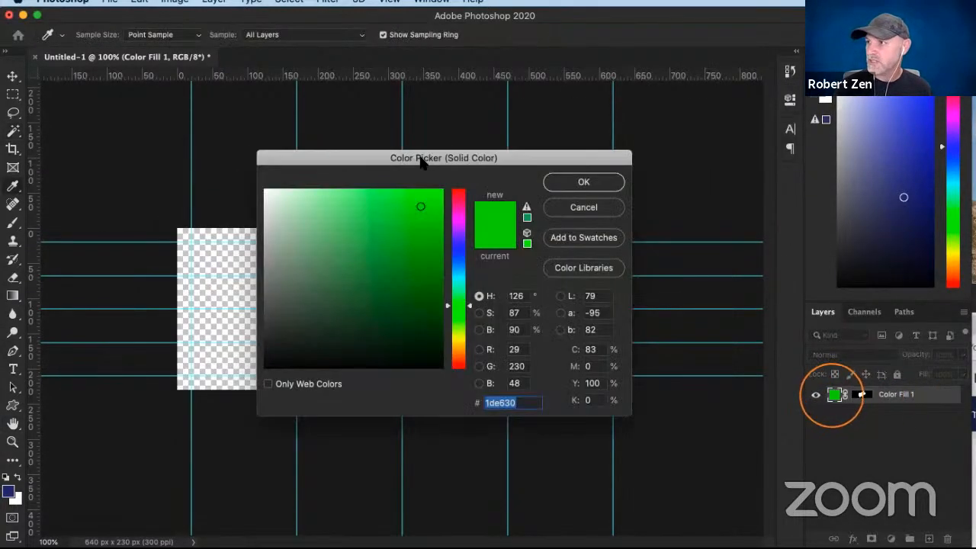
{"action": "left_click", "coordinate": [508, 398]}
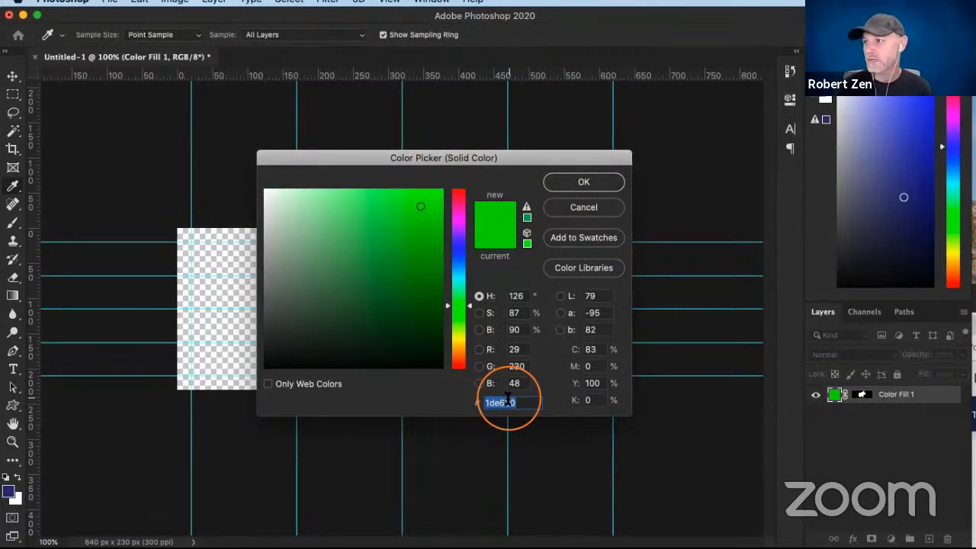
{"action": "left_click", "coordinate": [515, 403]}
{"action": "type", "text": "#330136"}
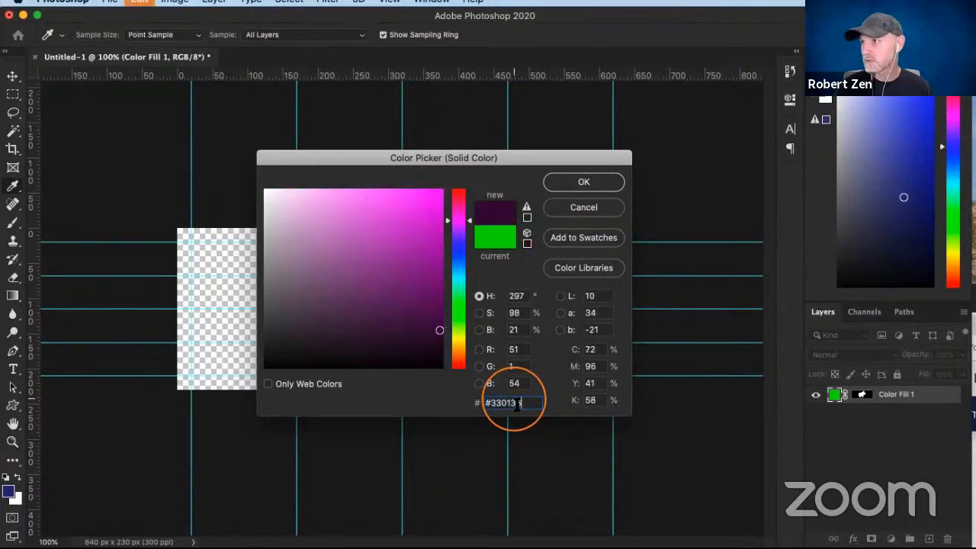
{"action": "left_click", "coordinate": [603, 187]}
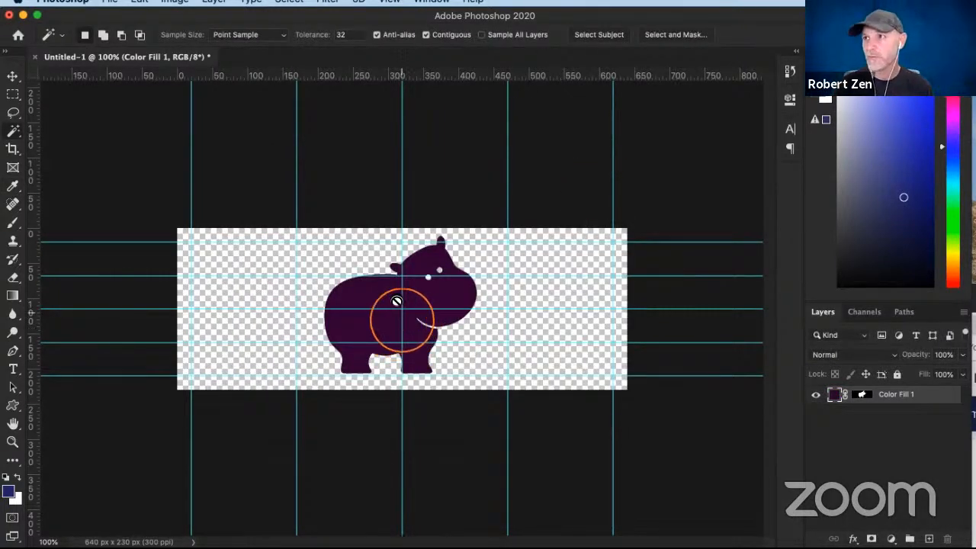
- Move the hippo to the canvas's left margin guide, scale it to about 50%, and position it near mid-height
{"action": "left_click", "coordinate": [12, 76]}
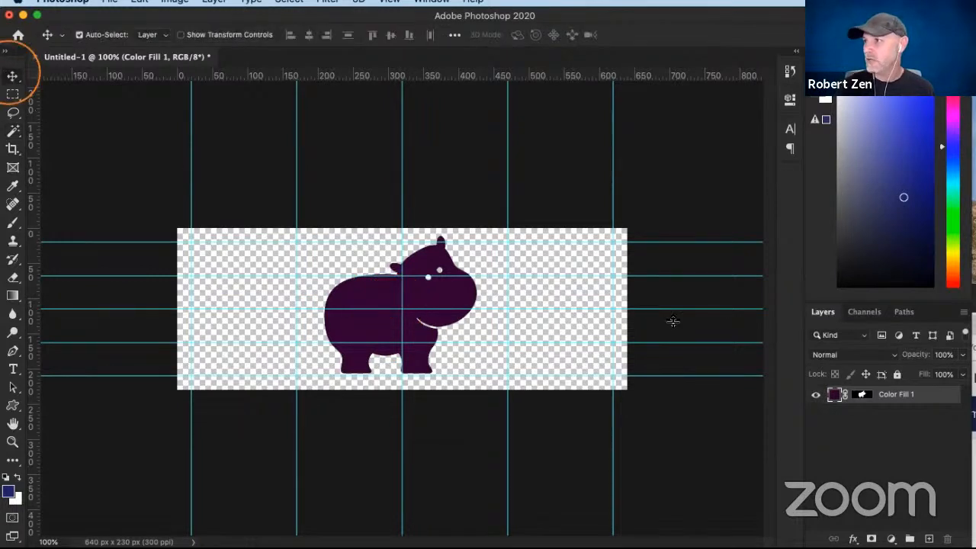
{"action": "left_click_drag", "start_coordinate": [405, 310], "coordinate": [311, 301]}
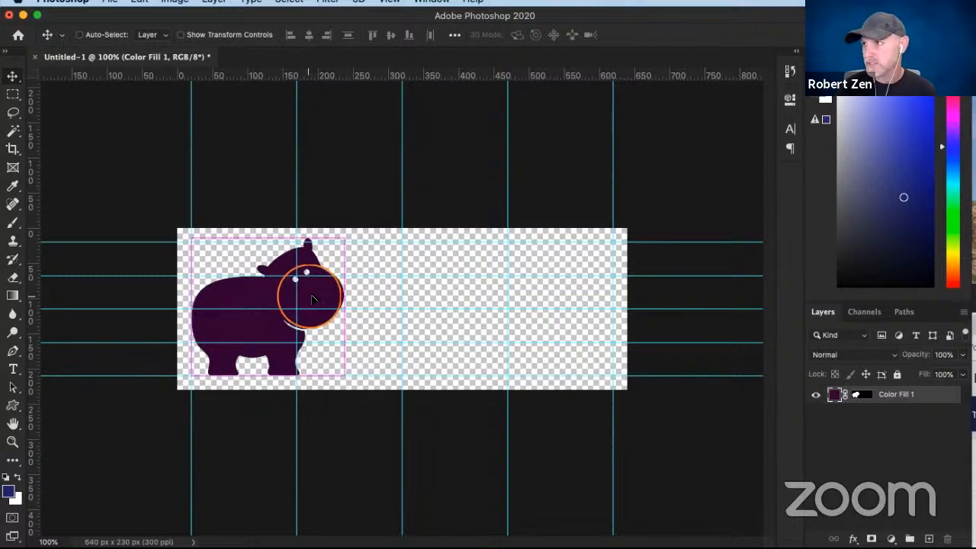
{"action": "key", "text": "super+t"}
{"action": "left_click_drag", "start_coordinate": [338, 243], "coordinate": [253, 292]}
{"action": "key", "text": "super+z"}
{"action": "left_click", "coordinate": [300, 34]}
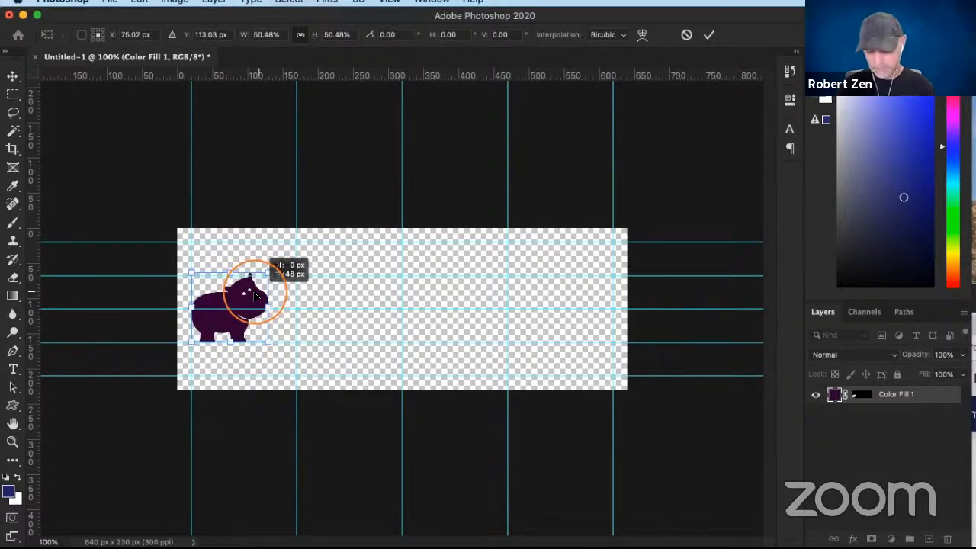
{"action": "key", "text": "Return"}
{"action": "left_click", "coordinate": [304, 370]}
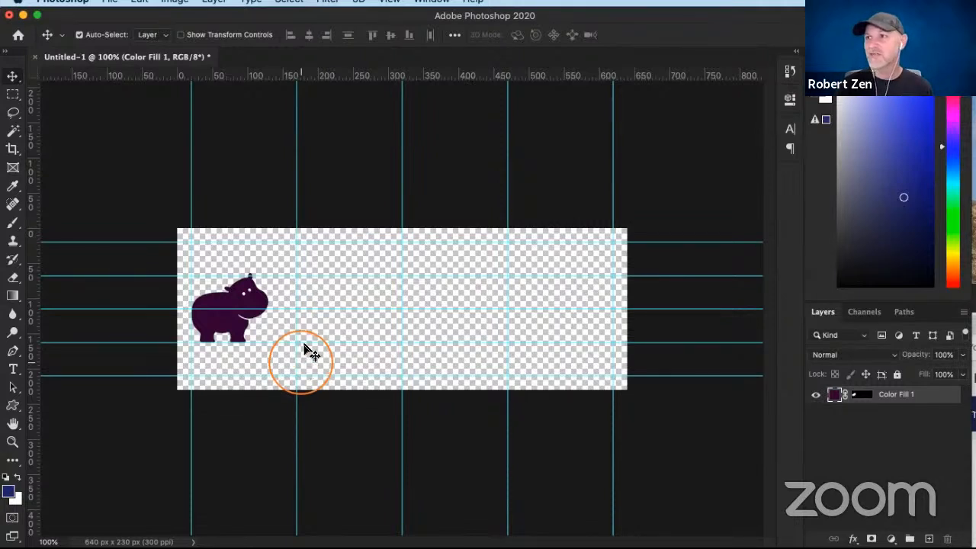
- Add a text layer to the right of the hippo reading "Hip" on the first line and "Photography" on the second
{"action": "left_click", "coordinate": [67, 149]}
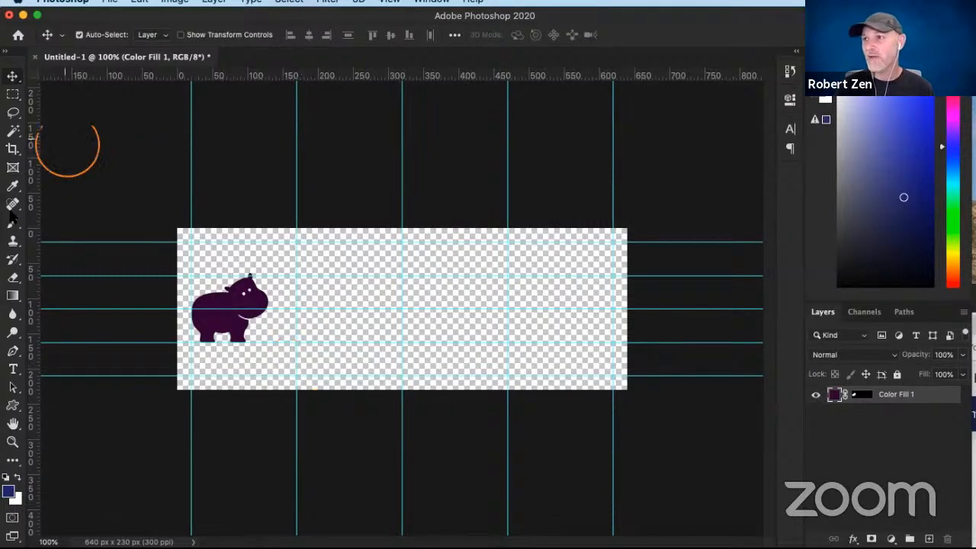
{"action": "left_click", "coordinate": [14, 369]}
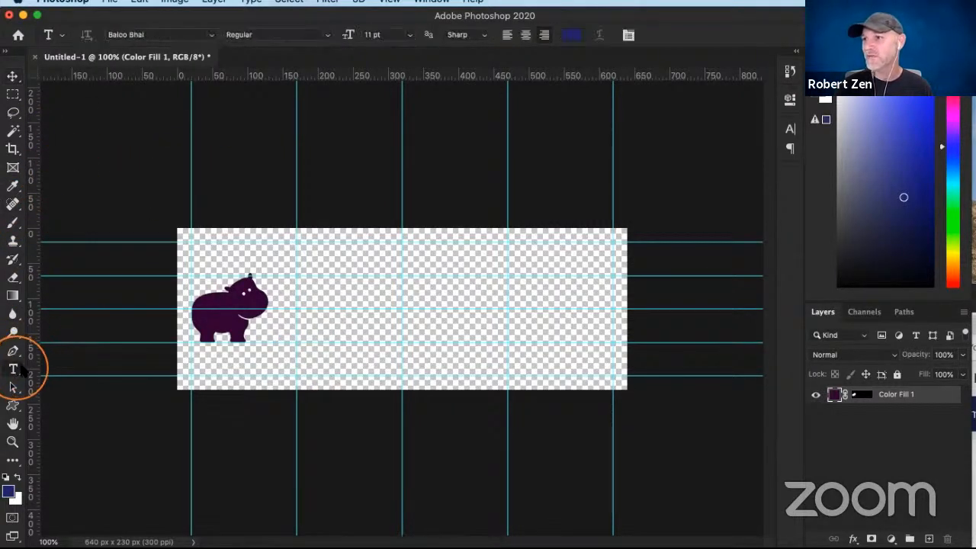
{"action": "left_click", "coordinate": [300, 264]}
{"action": "left_click", "coordinate": [409, 317]}
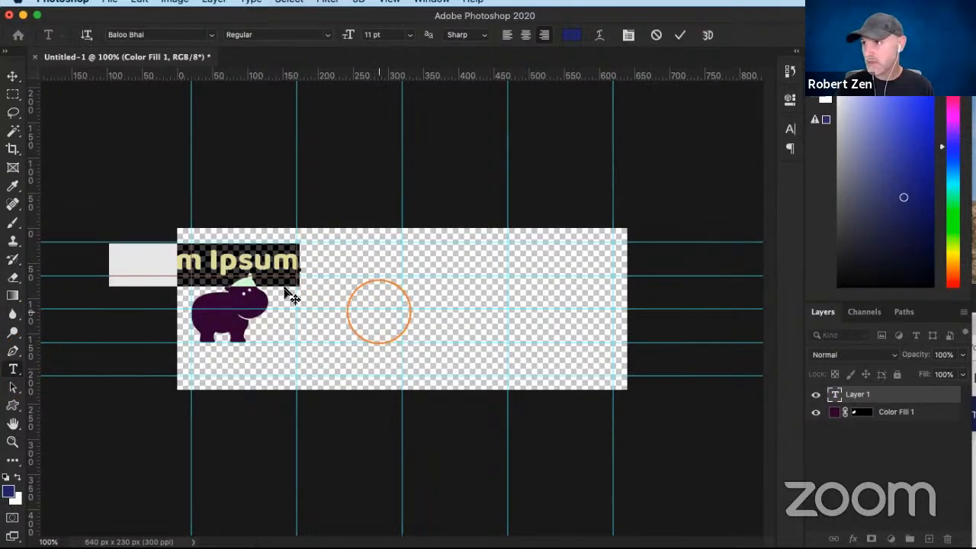
{"action": "left_click", "coordinate": [410, 321]}
{"action": "left_click_drag", "start_coordinate": [427, 324], "coordinate": [487, 313]}
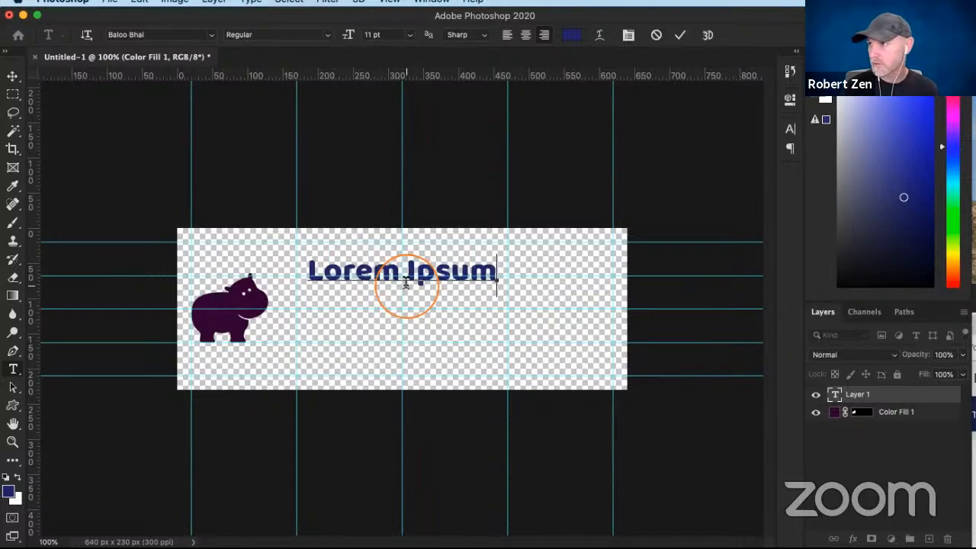
{"action": "type", "text": "Hip"}
{"action": "key", "text": "Return"}
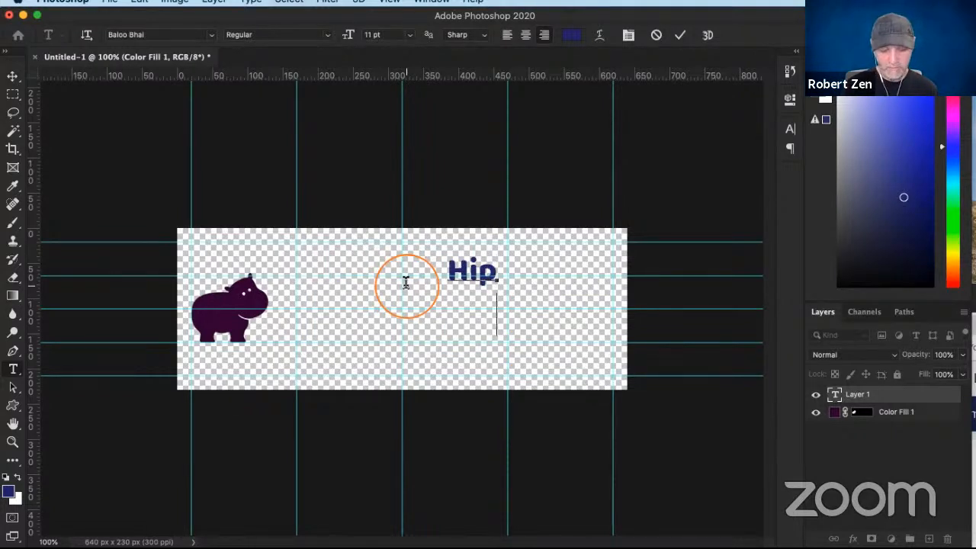
{"action": "type", "text": "Photo"}
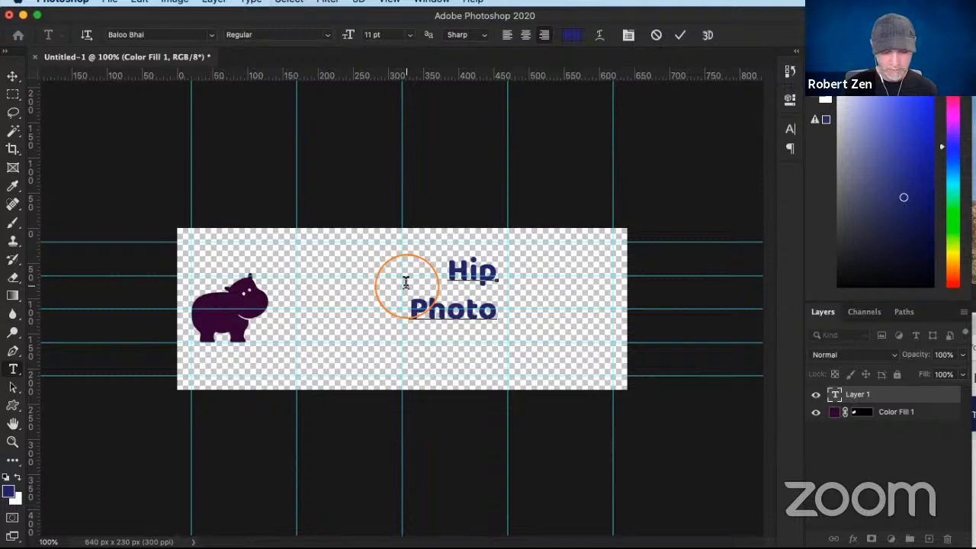
{"action": "type", "text": "graphy"}
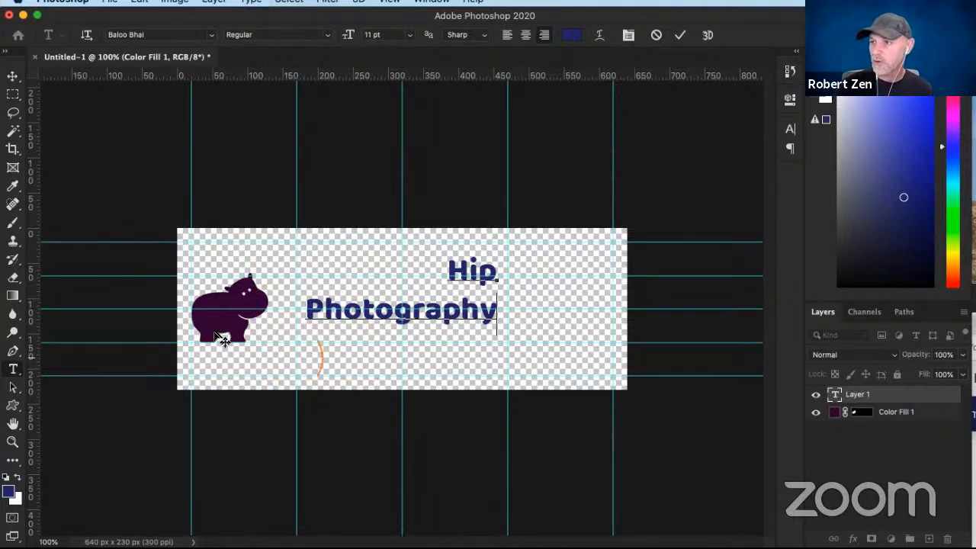
- Move the text block about 150 px left and 63 px down so "Photography" sits beneath the hippo
{"action": "left_click", "coordinate": [12, 76]}
{"action": "left_click_drag", "start_coordinate": [363, 317], "coordinate": [260, 362]}
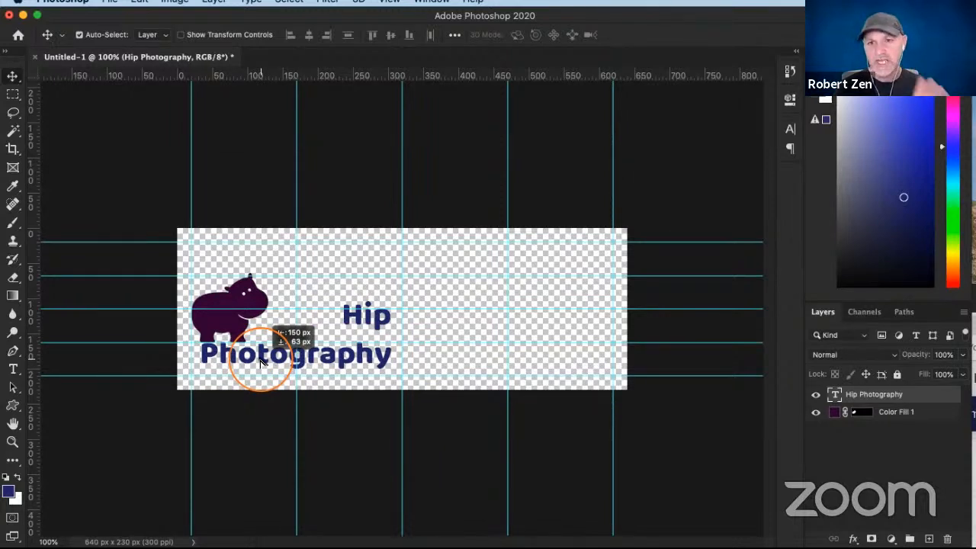
{"action": "left_click_drag", "start_coordinate": [260, 361], "coordinate": [260, 361]}
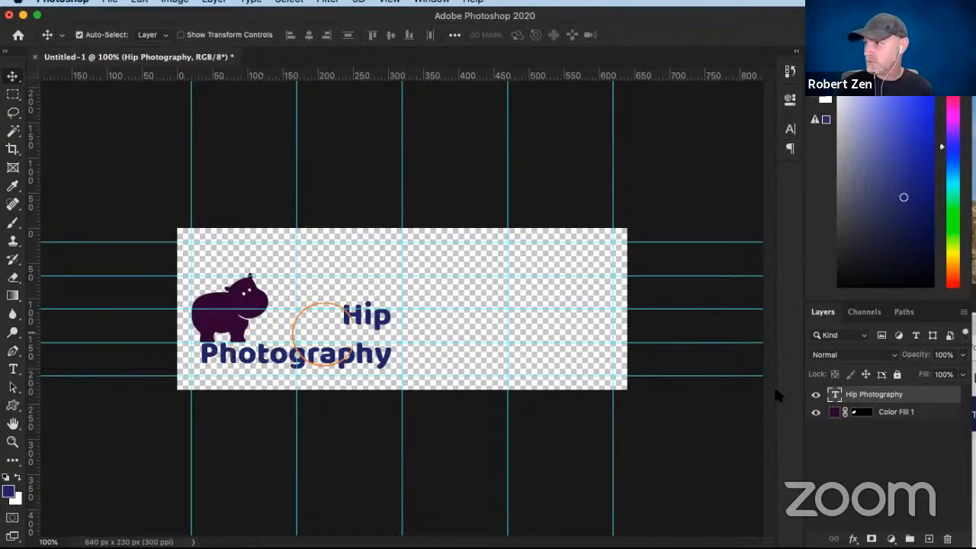
- Enlarge only the word "Hip" in the text layer to 26 pt
{"action": "double_click", "coordinate": [835, 394]}
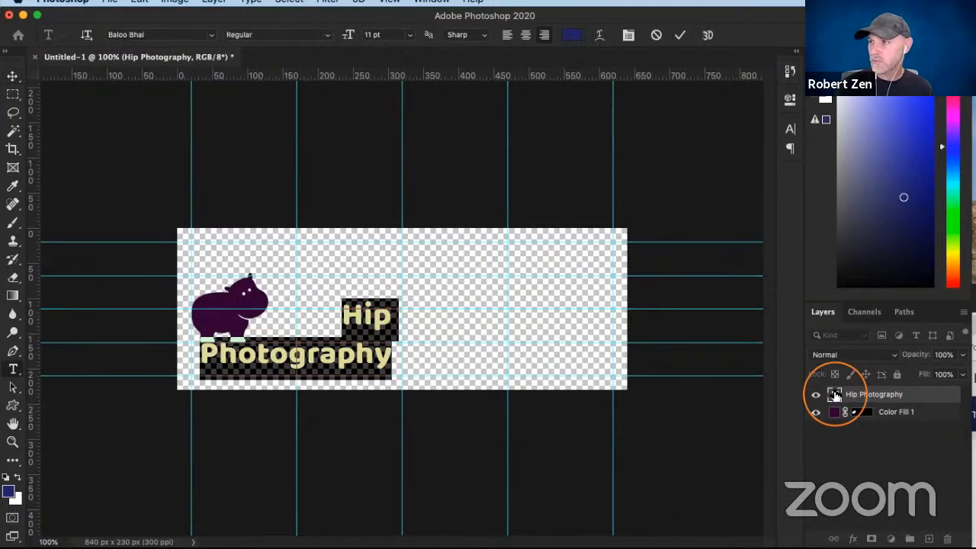
{"action": "left_click", "coordinate": [389, 315]}
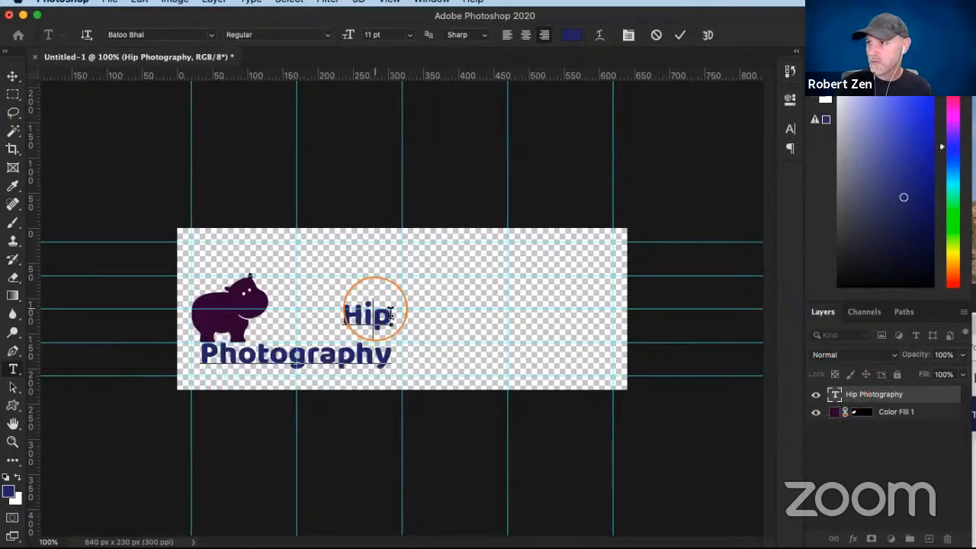
{"action": "left_click_drag", "start_coordinate": [390, 314], "coordinate": [339, 313]}
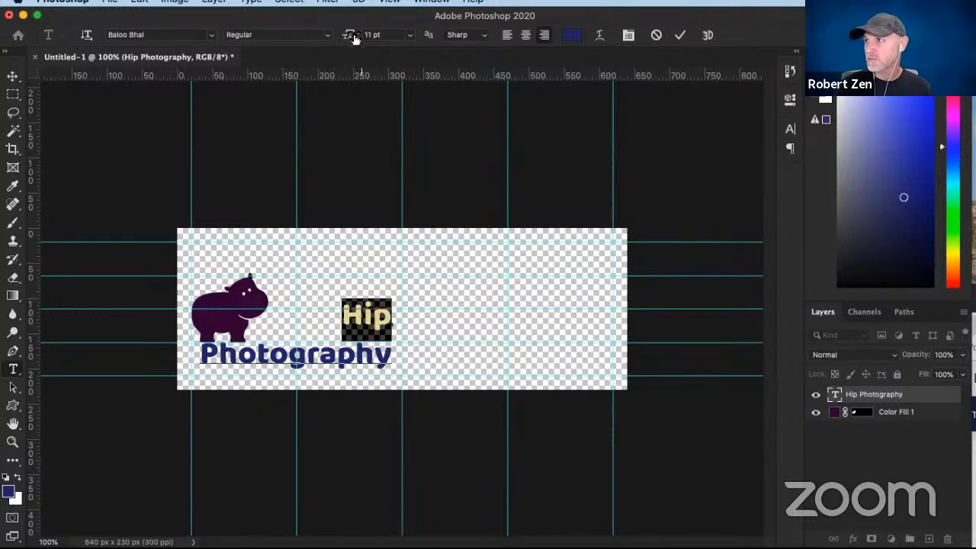
{"action": "mouse_move", "coordinate": [353, 39]}
{"action": "left_mouse_down"}
{"action": "mouse_move", "coordinate": [377, 35]}
{"action": "mouse_move", "coordinate": [348, 38]}
{"action": "mouse_move", "coordinate": [359, 40]}
{"action": "left_mouse_up"}
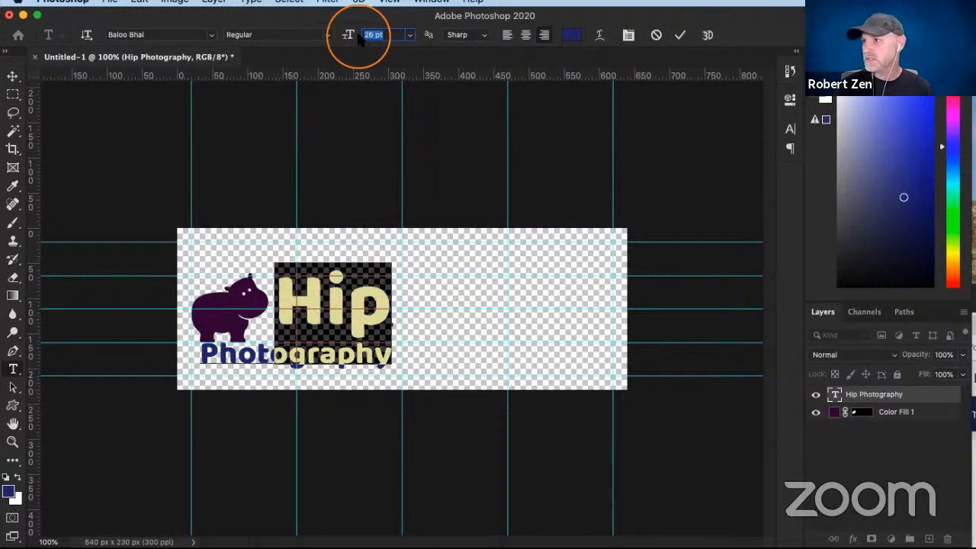
{"action": "left_click", "coordinate": [321, 297]}
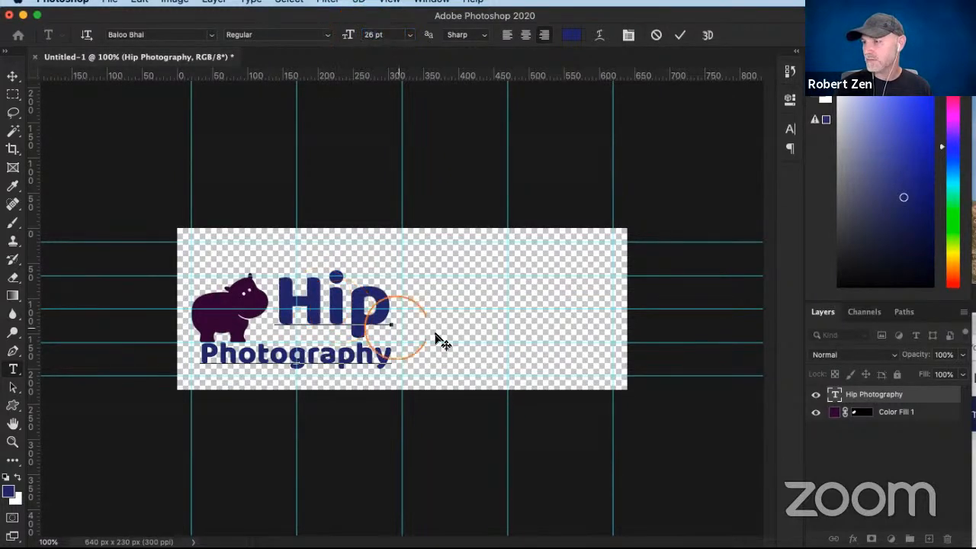
- Fine-tune the text block's height against the hippo, moving it slightly down and nudging it back up 3 px
{"action": "left_click", "coordinate": [13, 76]}
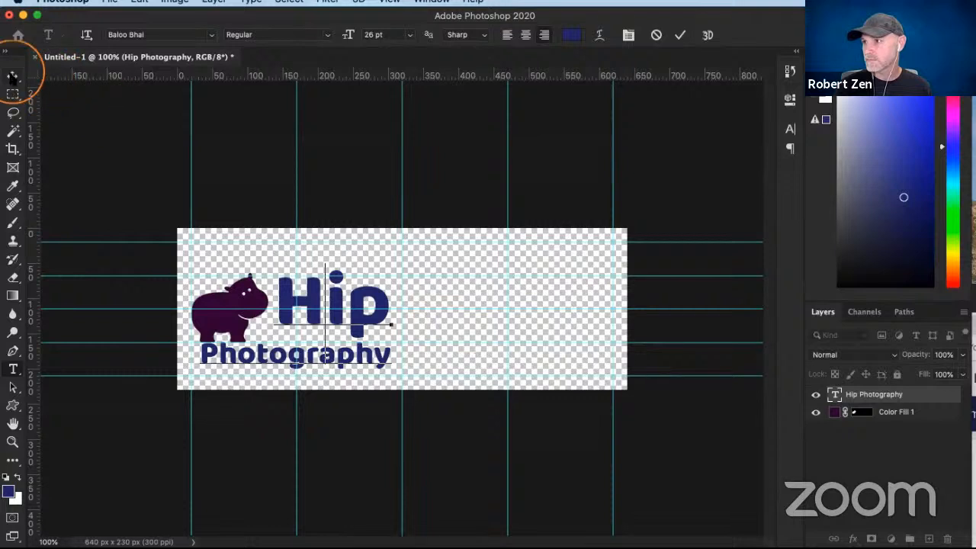
{"action": "left_click", "coordinate": [173, 443]}
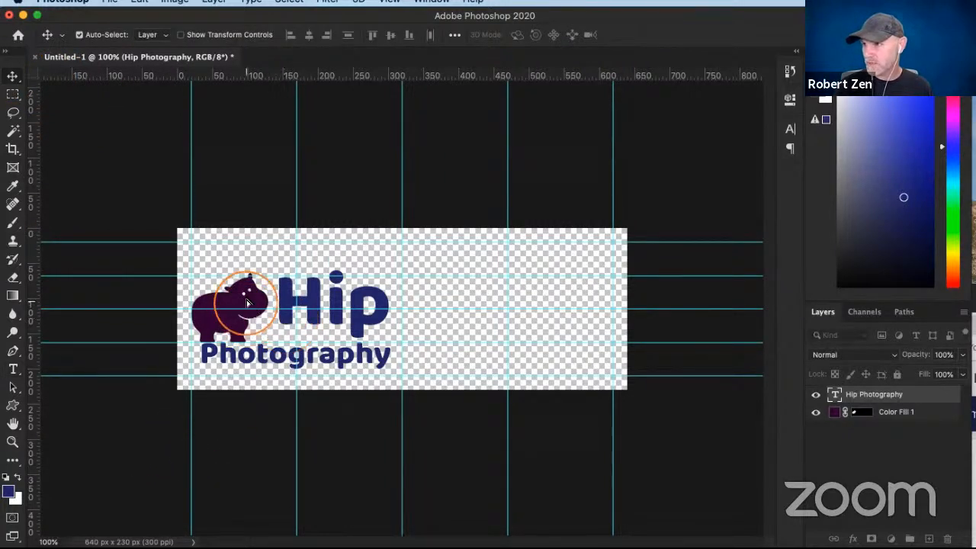
{"action": "left_click_drag", "start_coordinate": [249, 308], "coordinate": [250, 314]}
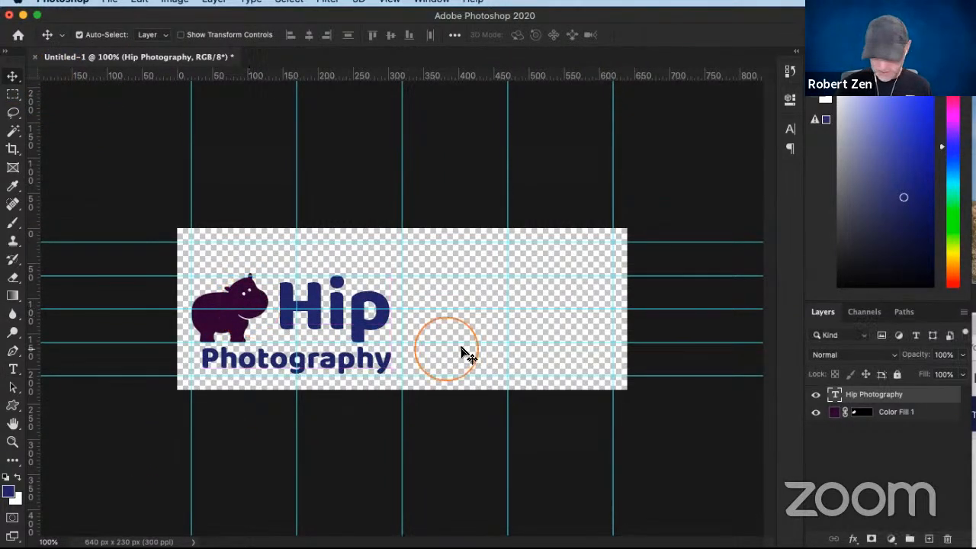
{"action": "key", "text": "Up"}
{"action": "key", "text": "Up"}
{"action": "key", "text": "Up"}
{"action": "key", "text": "Up"}
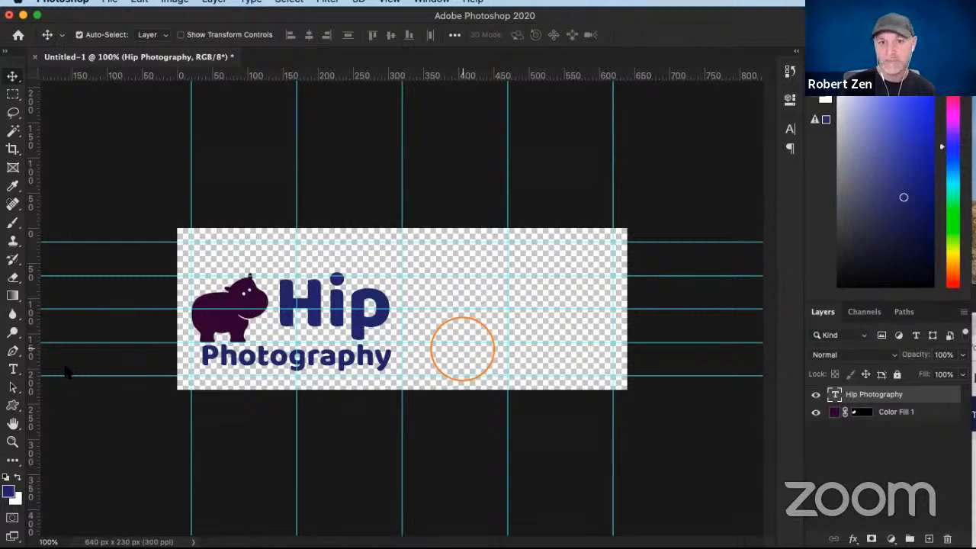
- Try to recolor the word "Photography" with the copied dark purple #330136
{"action": "mouse_move", "coordinate": [2, 335]}
{"action": "left_mouse_down"}
{"action": "mouse_move", "coordinate": [633, 127]}
{"action": "mouse_move", "coordinate": [625, 132]}
{"action": "mouse_move", "coordinate": [686, 95]}
{"action": "mouse_move", "coordinate": [83, 326]}
{"action": "mouse_move", "coordinate": [0, 343]}
{"action": "left_mouse_up"}
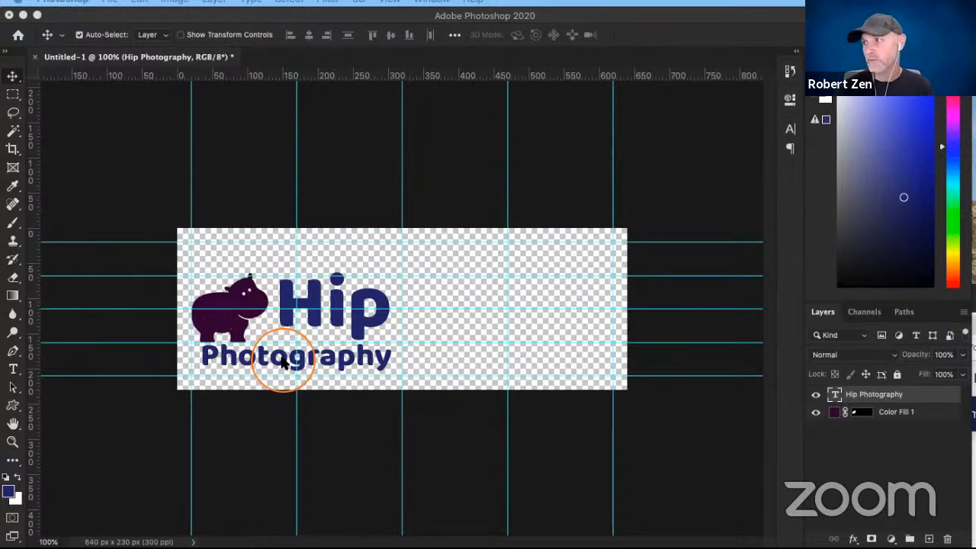
{"action": "left_click", "coordinate": [834, 400]}
{"action": "double_click", "coordinate": [835, 400]}
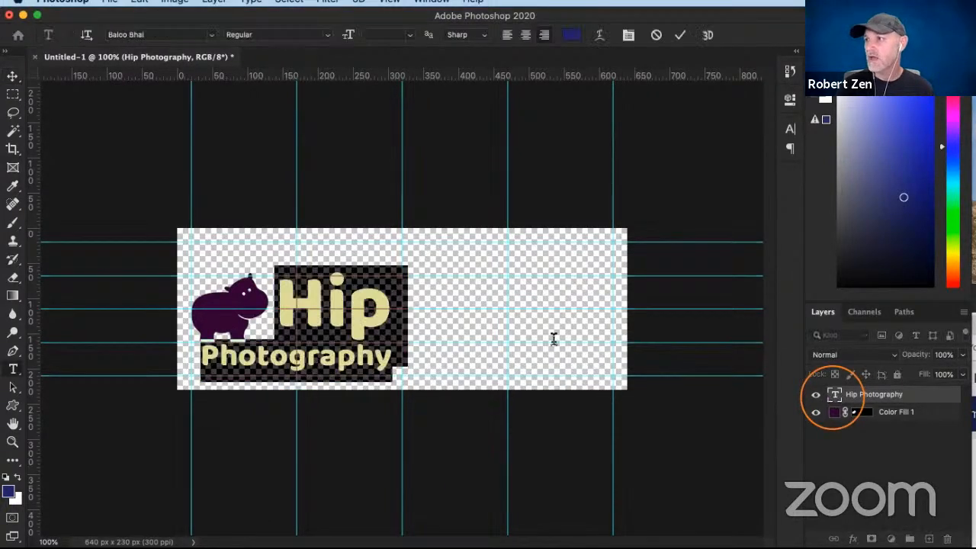
{"action": "left_click", "coordinate": [334, 297]}
{"action": "left_click_drag", "start_coordinate": [200, 354], "coordinate": [390, 357]}
{"action": "left_click", "coordinate": [572, 36]}
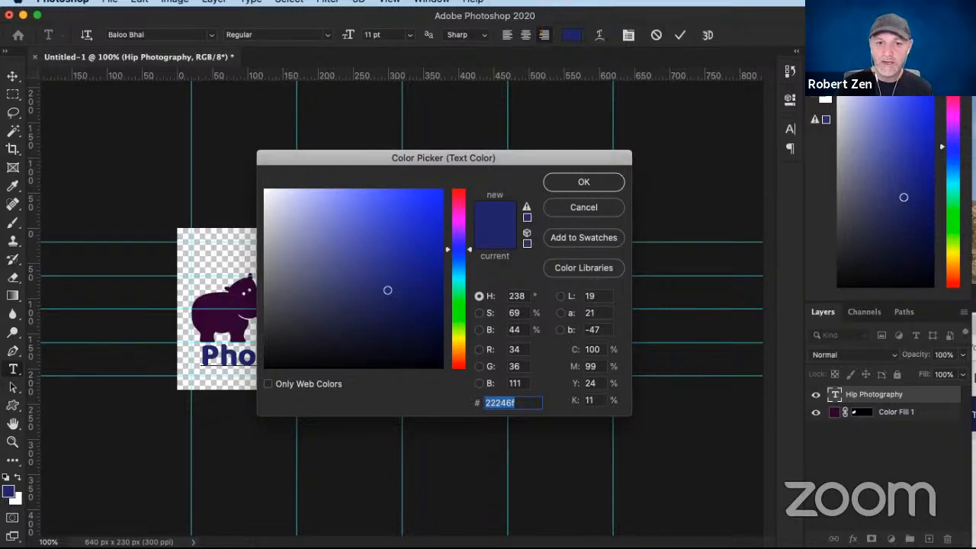
{"action": "key", "text": "super+Tab"}
{"action": "left_click", "coordinate": [505, 403]}
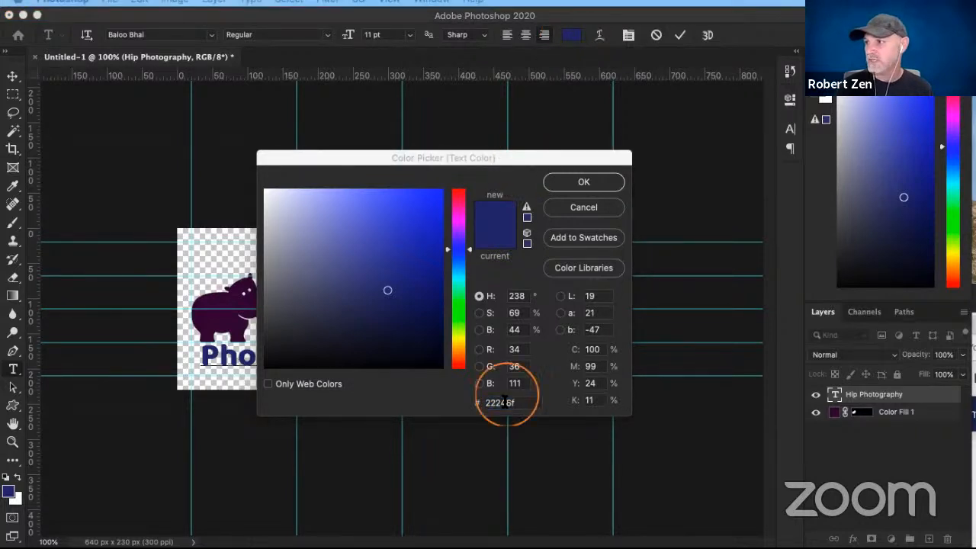
{"action": "type", "text": "#330136"}
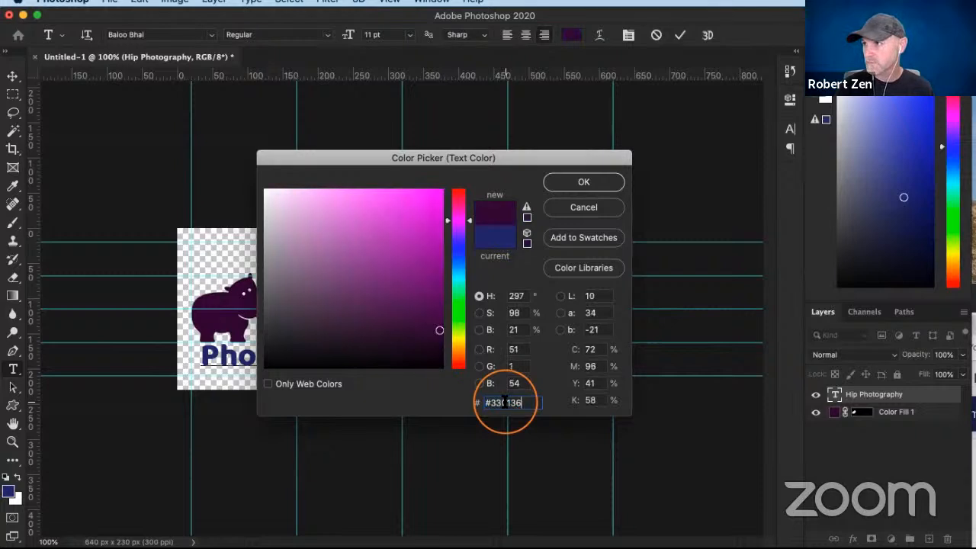
{"action": "left_click", "coordinate": [594, 183]}
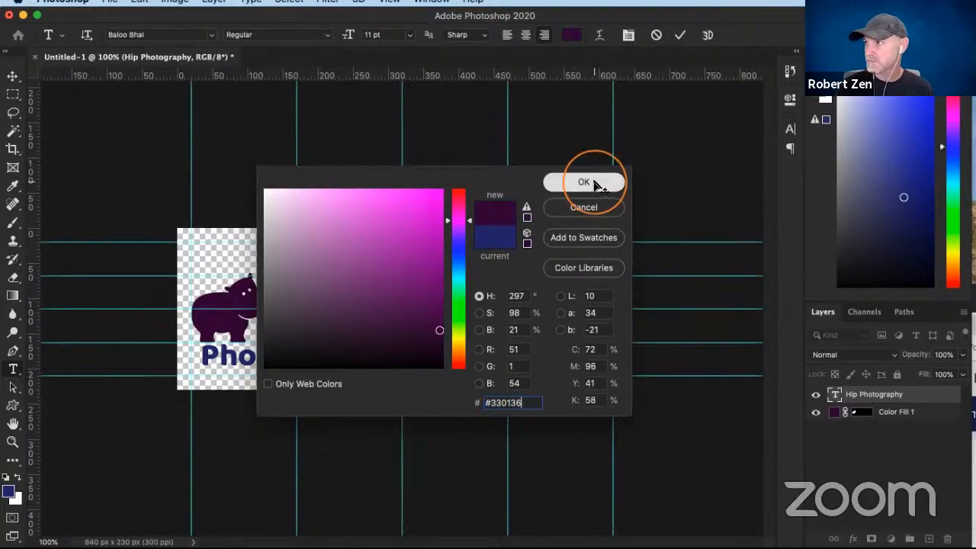
- Select the word "Photography" and set its text color to the hippo's dark purple #330136
{"action": "double_click", "coordinate": [834, 394]}
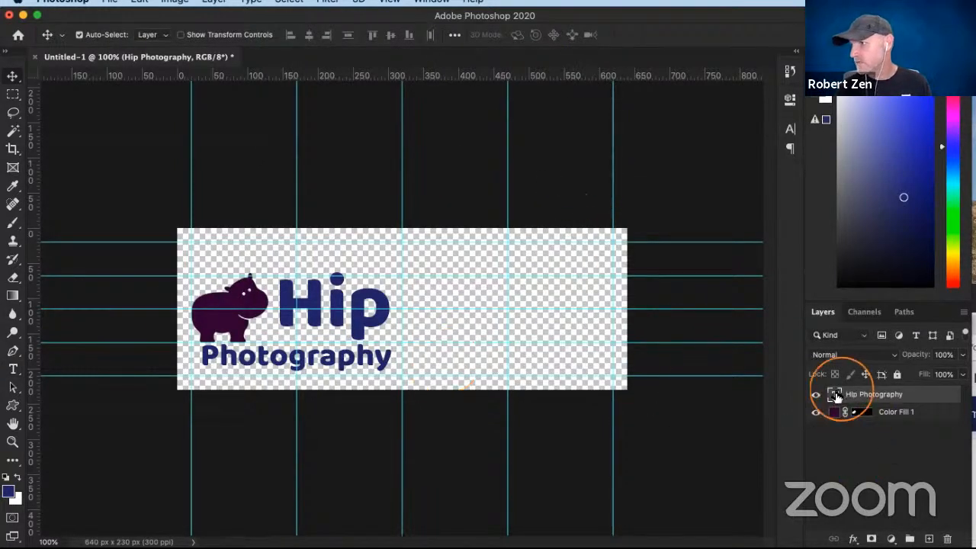
{"action": "left_click_drag", "start_coordinate": [397, 365], "coordinate": [200, 357]}
{"action": "left_click", "coordinate": [573, 35]}
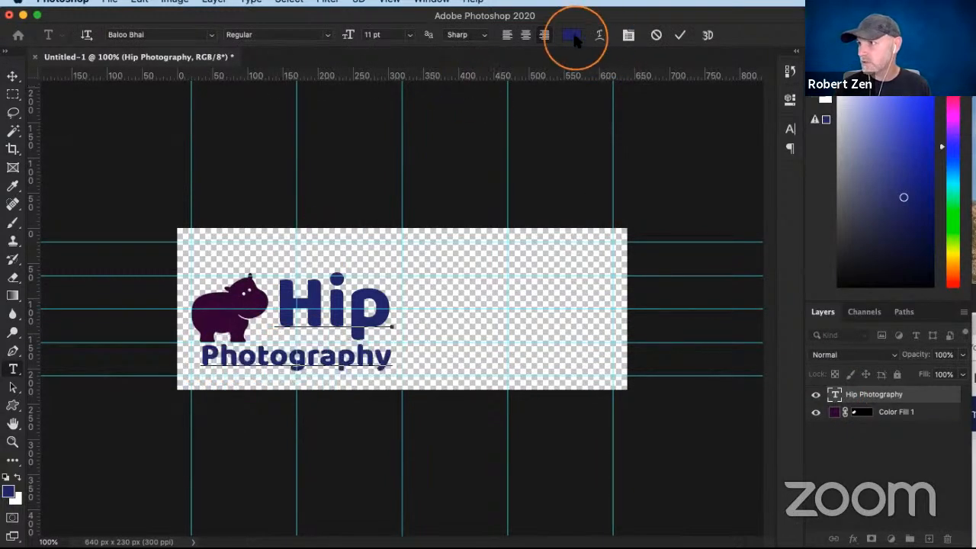
{"action": "double_click", "coordinate": [515, 402]}
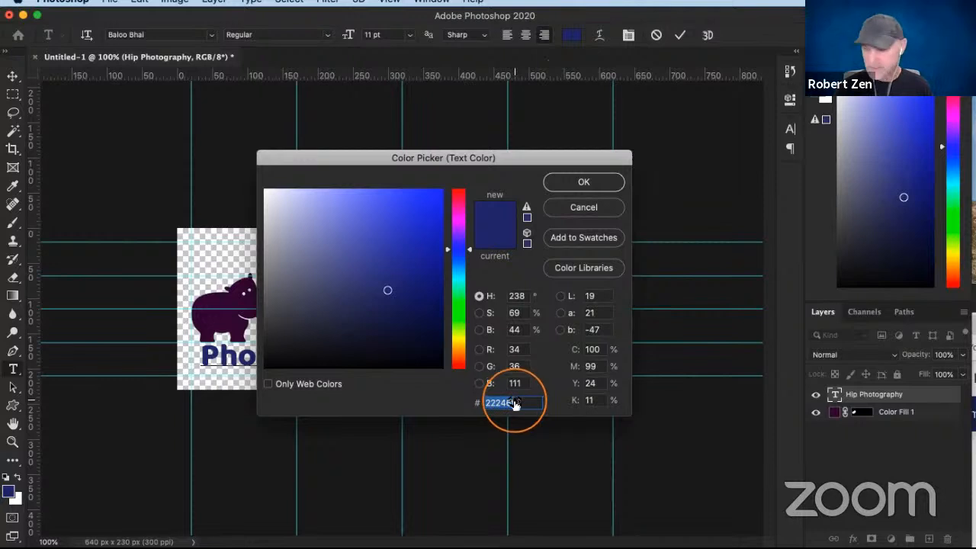
{"action": "type", "text": "#330136"}
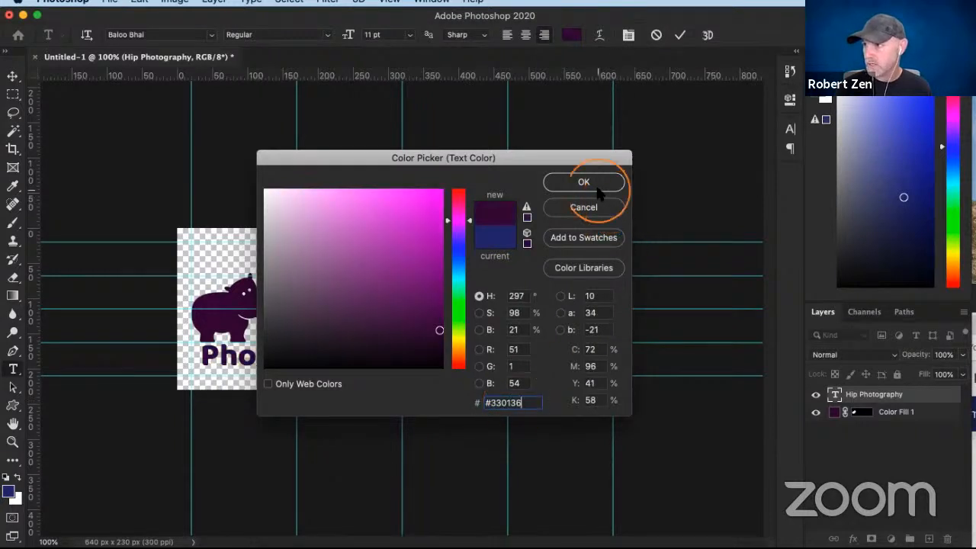
{"action": "left_click", "coordinate": [597, 183]}
{"action": "left_click", "coordinate": [379, 356]}
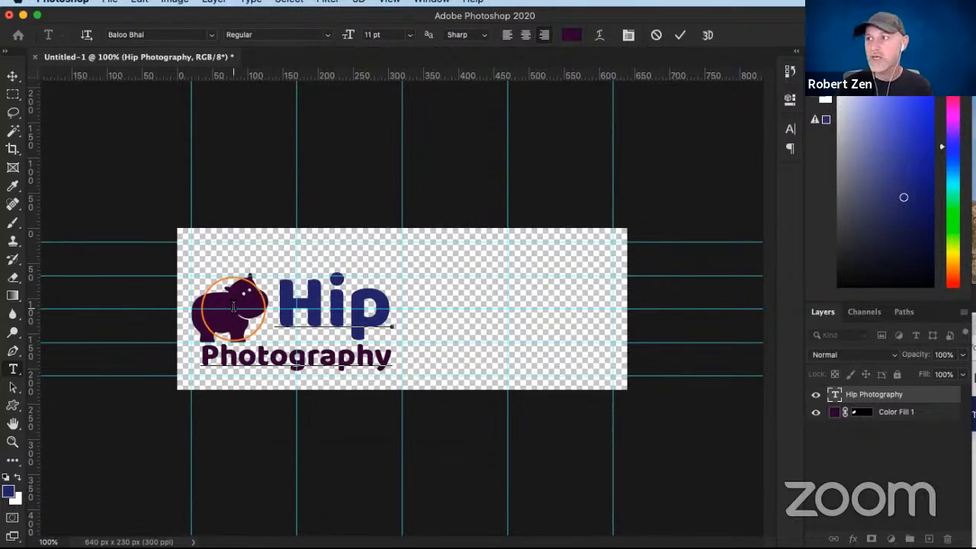
{"action": "left_click_drag", "start_coordinate": [277, 301], "coordinate": [386, 302]}
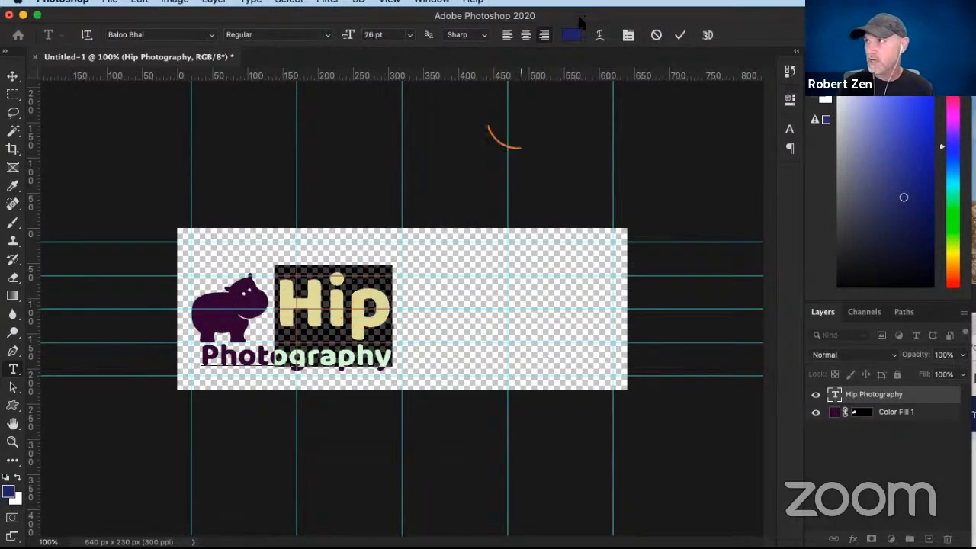
{"action": "left_click", "coordinate": [572, 34]}
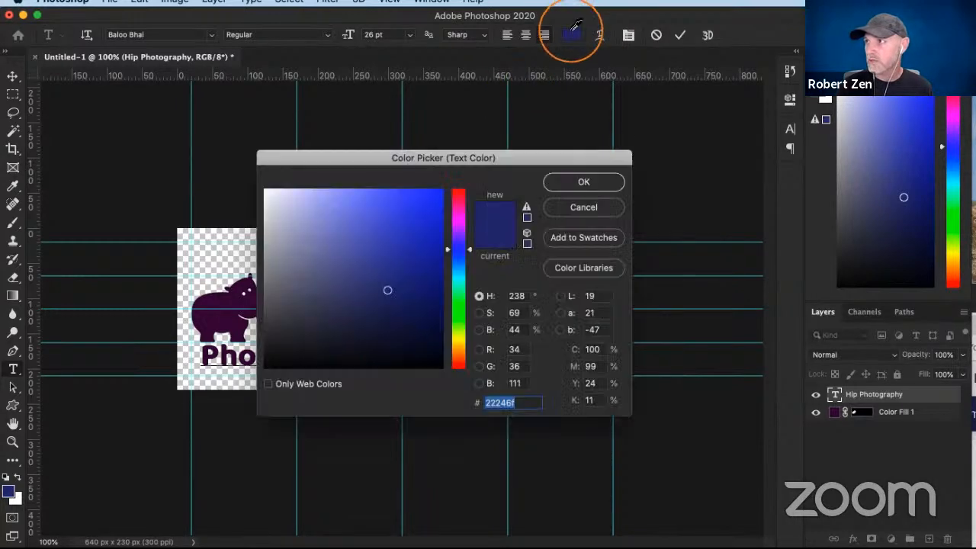
{"action": "left_click", "coordinate": [587, 211]}
- Copy the palette's orange-red and apply it as the text color of only the word "Hip"
{"action": "key", "text": "super+Tab"}
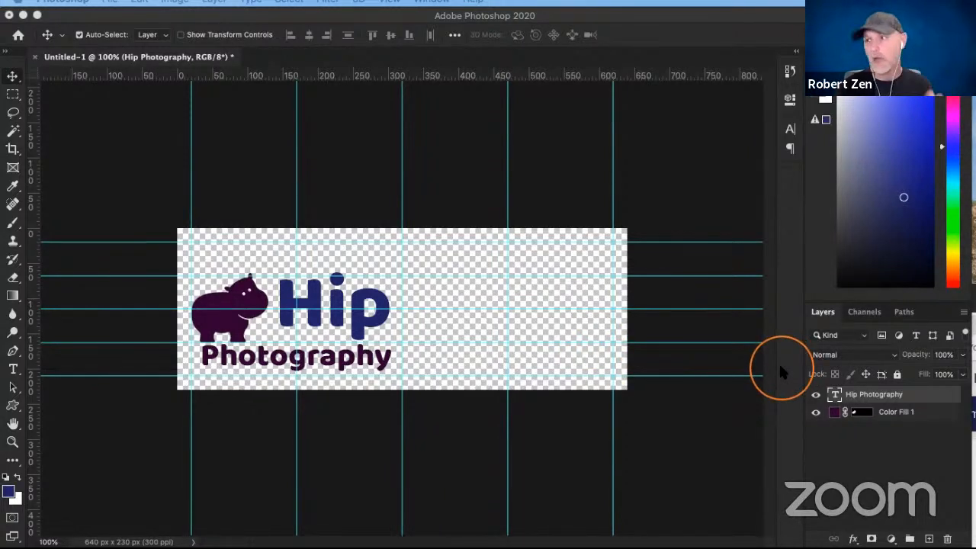
{"action": "left_click", "coordinate": [833, 402]}
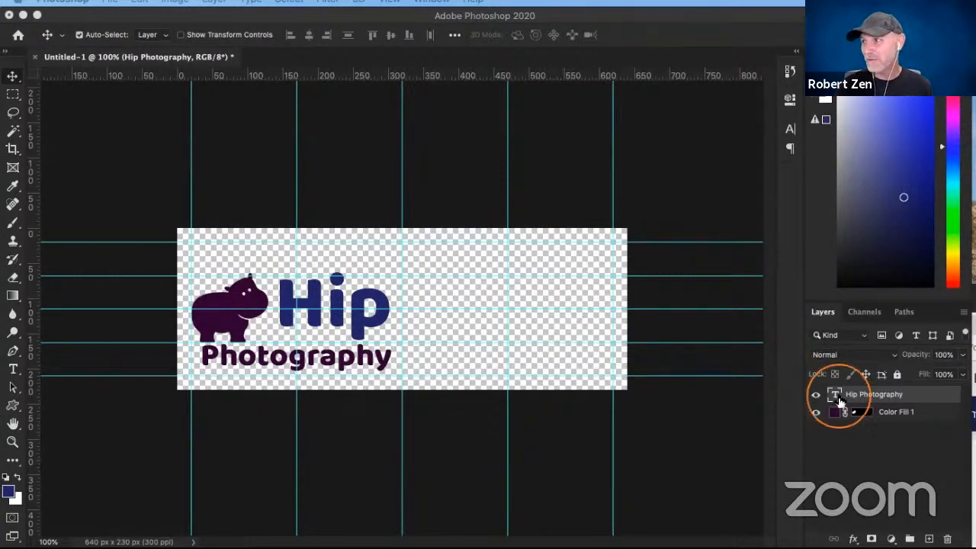
{"action": "double_click", "coordinate": [835, 398]}
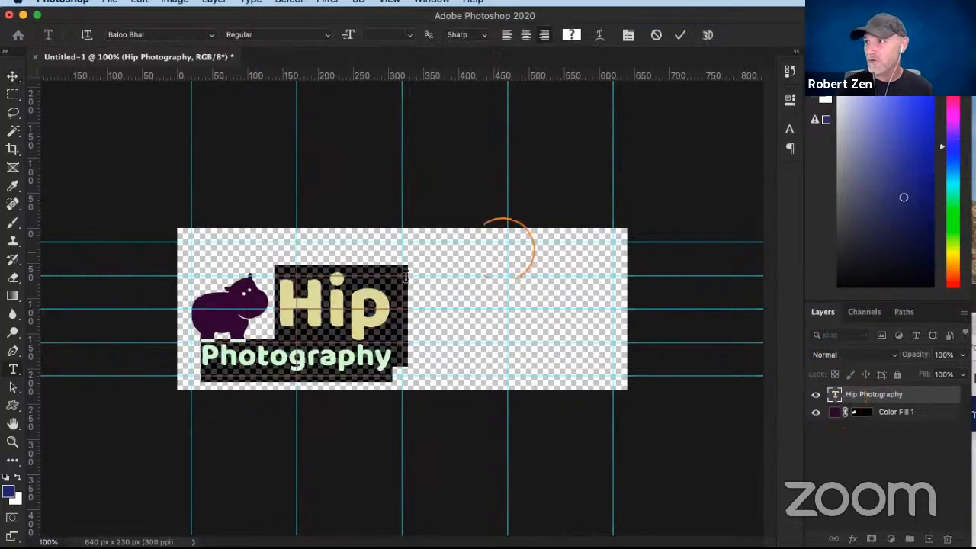
{"action": "left_click", "coordinate": [402, 285]}
{"action": "left_click_drag", "start_coordinate": [282, 292], "coordinate": [390, 292]}
{"action": "left_click", "coordinate": [572, 38]}
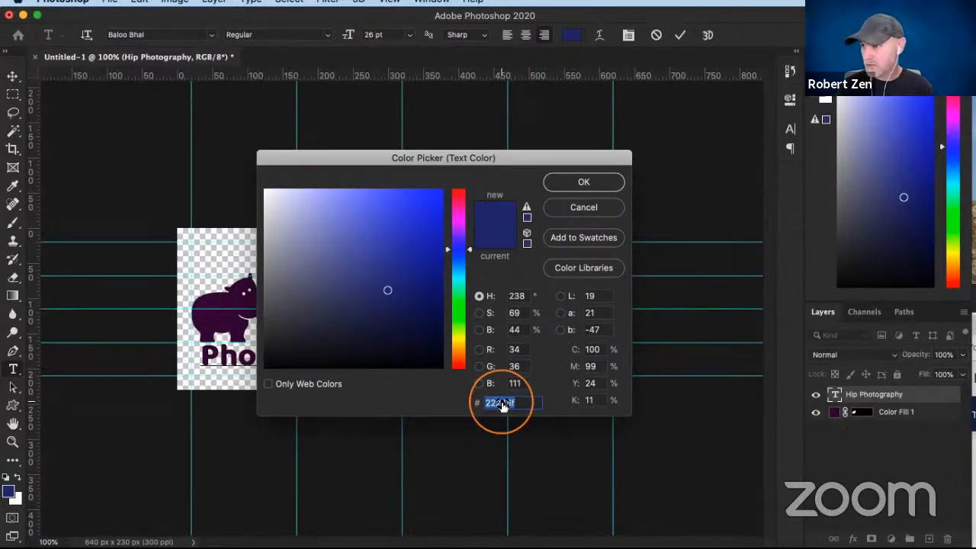
{"action": "type", "text": "#C9463D"}
{"action": "left_click", "coordinate": [596, 181]}
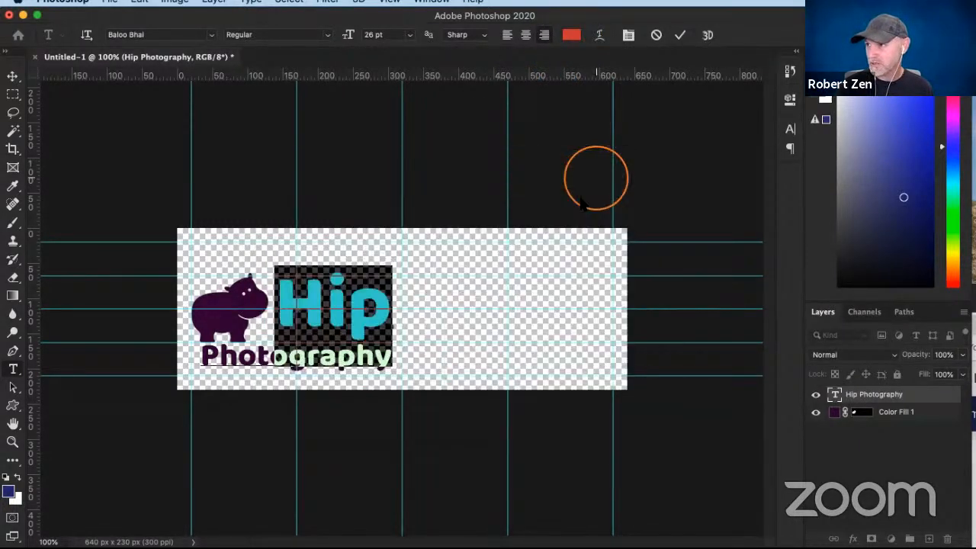
{"action": "left_click", "coordinate": [377, 292]}
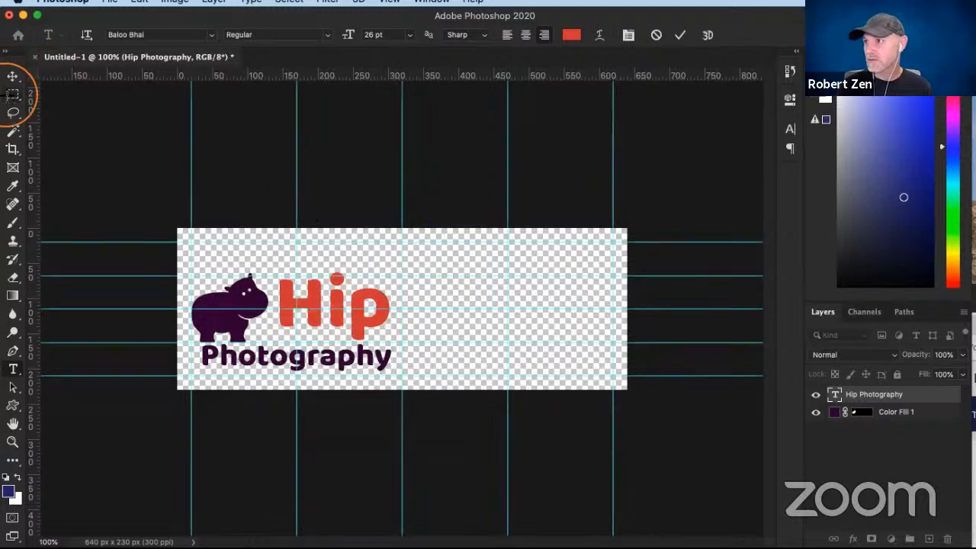
- Commit the text edit and hide all guides to show the logo without lines
{"action": "left_click", "coordinate": [13, 94]}
{"action": "key", "text": "super+semicolon"}
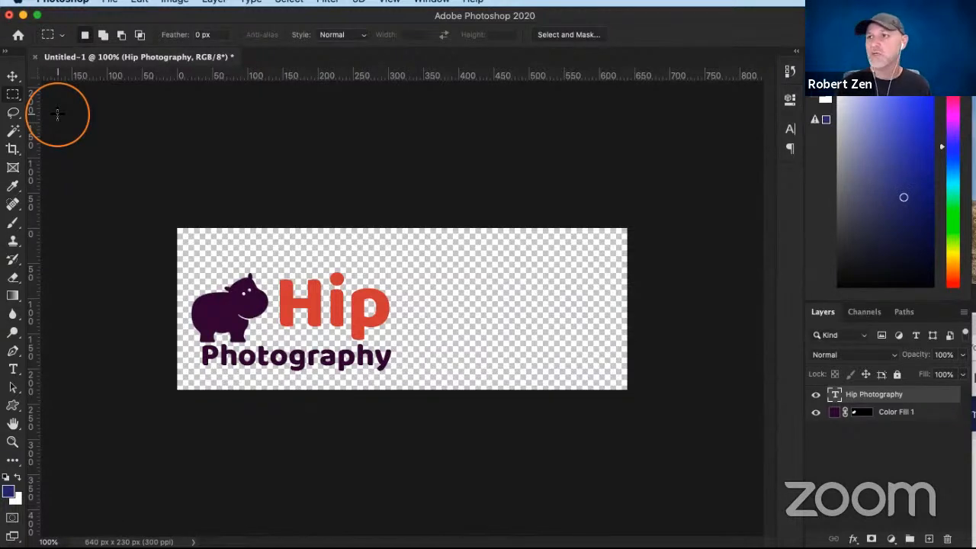
{"action": "left_click", "coordinate": [13, 149]}
{"action": "mouse_move", "coordinate": [387, 226]}
{"action": "left_mouse_down"}
{"action": "mouse_move", "coordinate": [390, 246]}
{"action": "mouse_move", "coordinate": [393, 227]}
{"action": "left_mouse_up"}
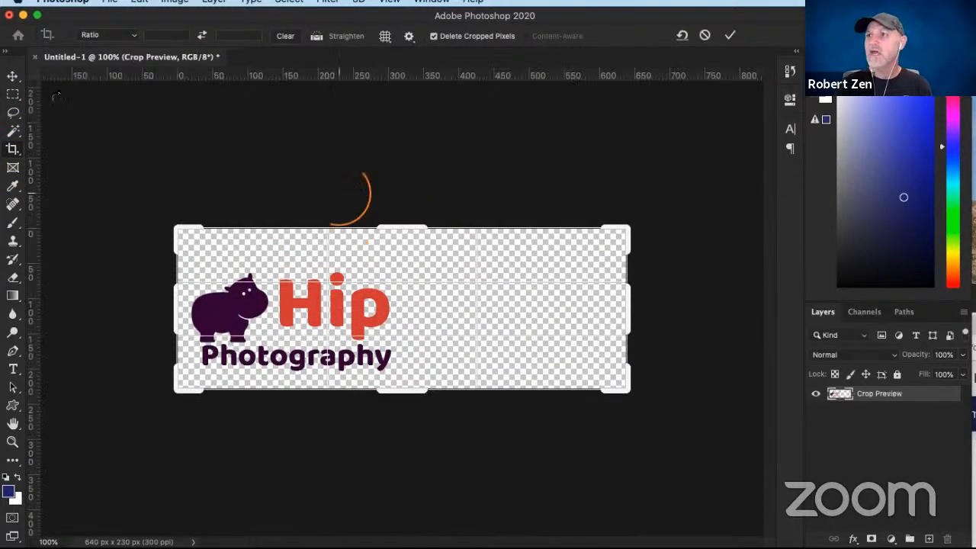
{"action": "left_click", "coordinate": [11, 96]}
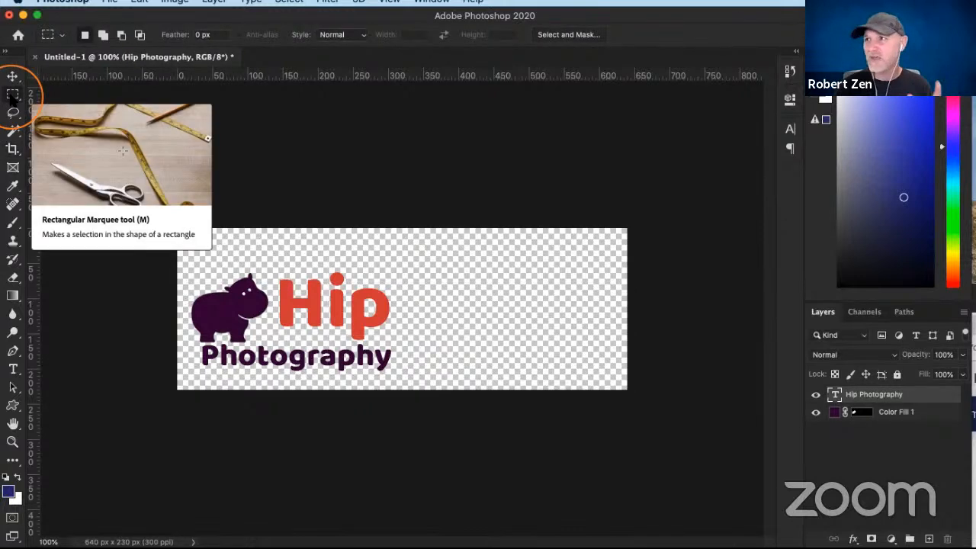
{"action": "left_click", "coordinate": [350, 162]}
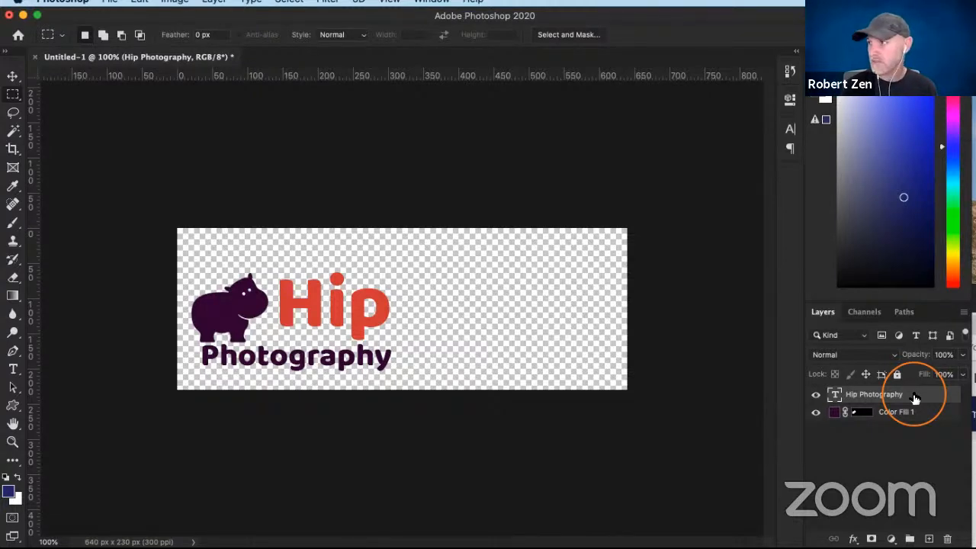
- Select the Hip Photography text layer together with the hippo's Color Fill 1 layer and merge them into one
{"action": "left_click", "coordinate": [899, 446]}
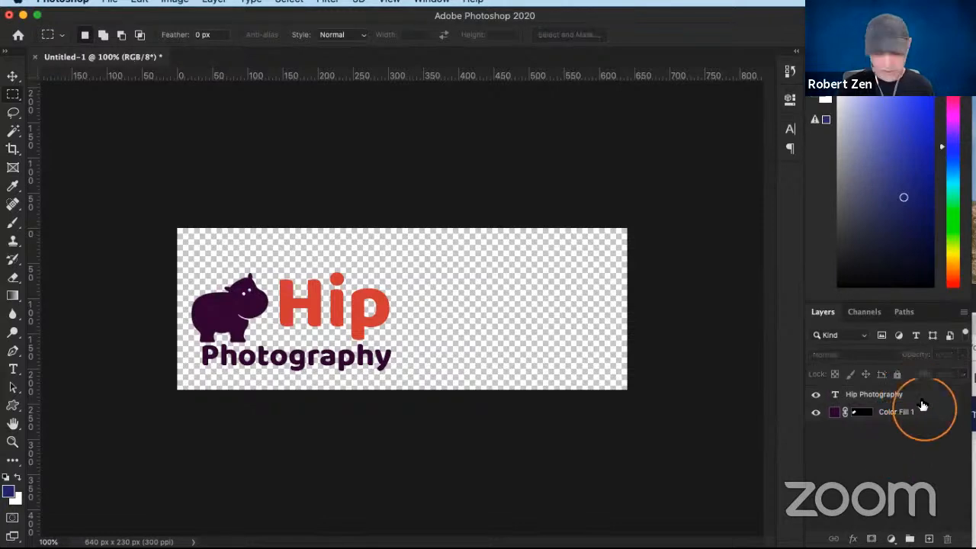
{"action": "left_click", "coordinate": [923, 404]}
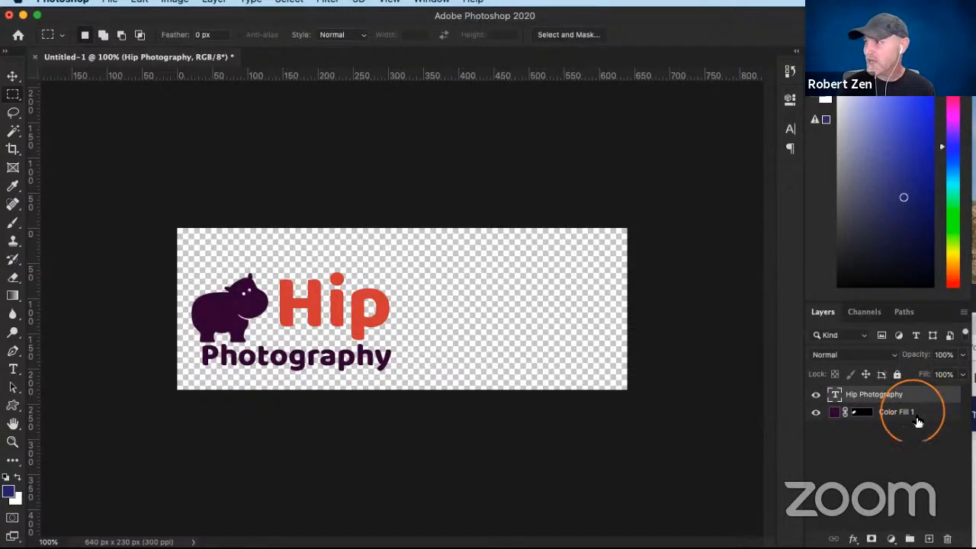
{"action": "left_click", "coordinate": [920, 414], "text": "shift"}
{"action": "right_click", "coordinate": [920, 416]}
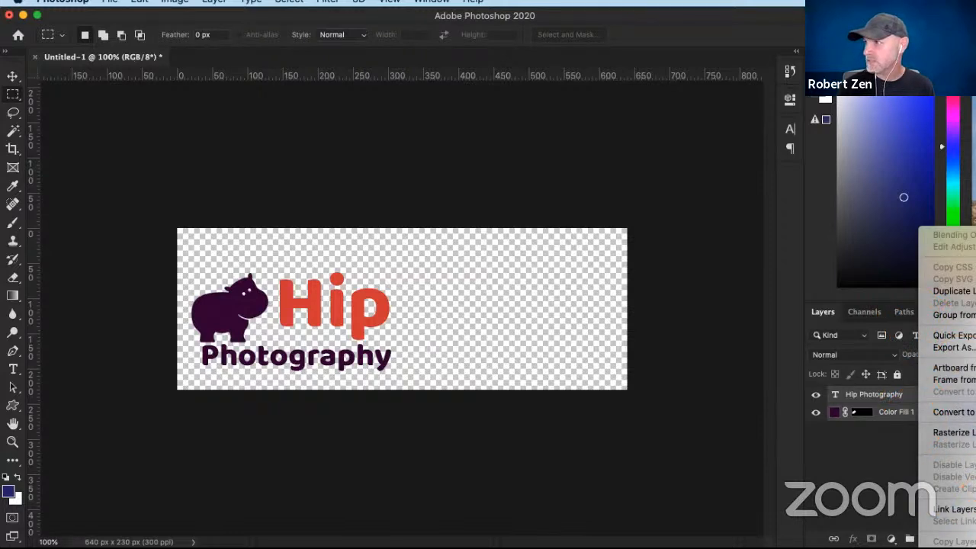
{"action": "left_click", "coordinate": [955, 546]}
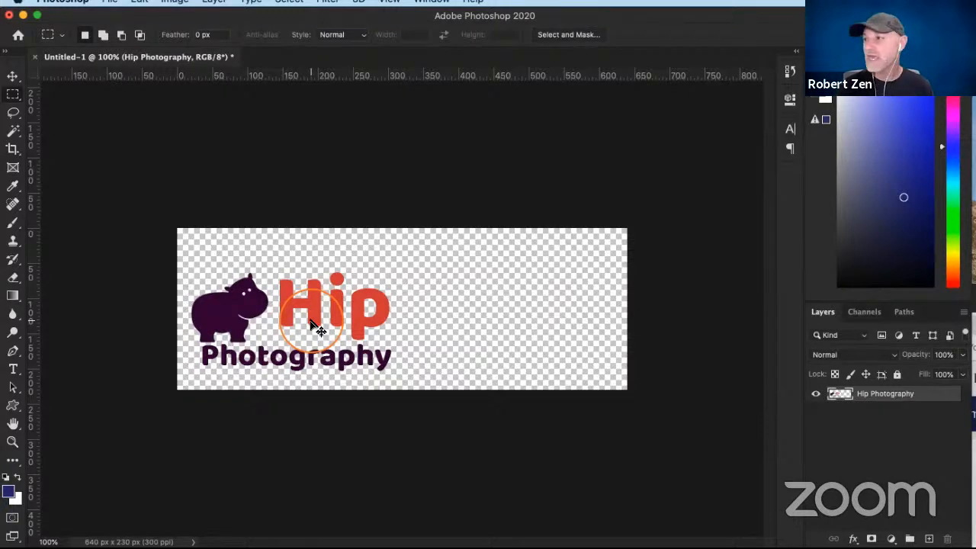
- Load the merged layer's outline as a selection and crop the canvas tightly to the logo artwork
{"action": "left_click", "coordinate": [836, 396], "text": "super"}
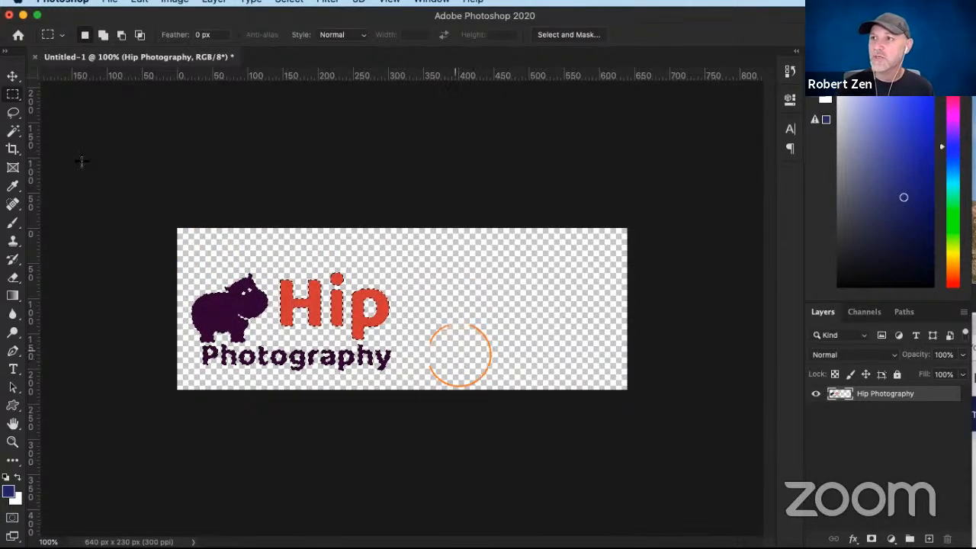
{"action": "left_click", "coordinate": [12, 149]}
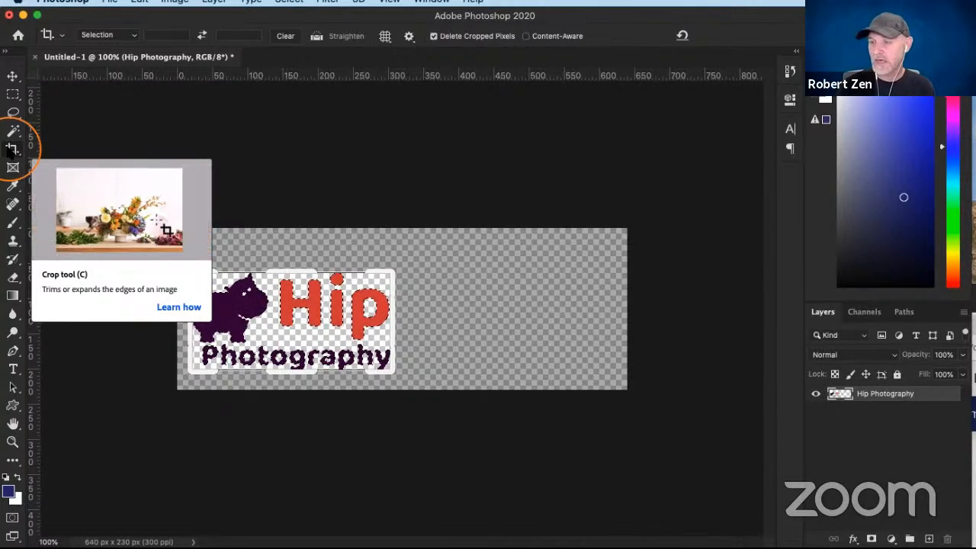
{"action": "left_click", "coordinate": [11, 151]}
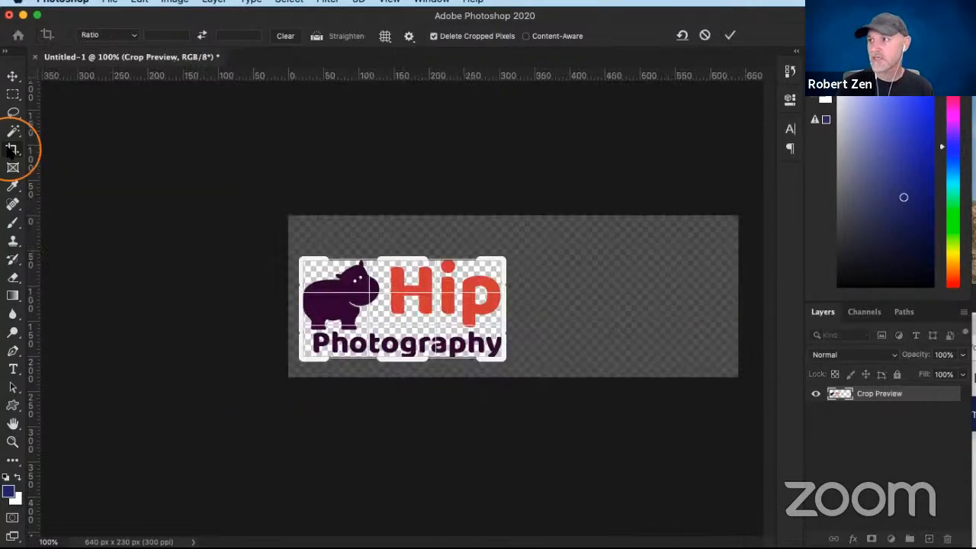
{"action": "key", "text": "Return"}
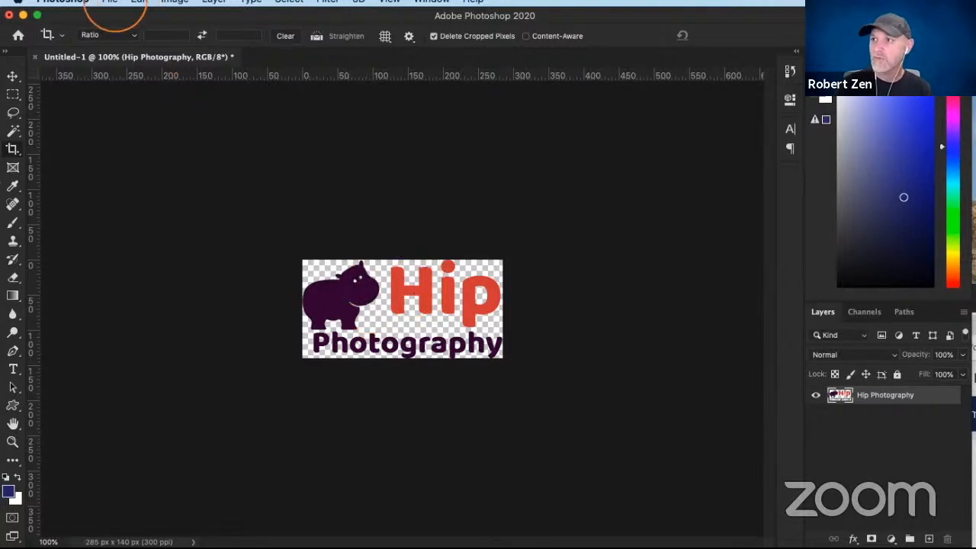
- Open the Export preferences and check the format and transparency settings for quick exports
{"action": "left_click", "coordinate": [111, 3]}
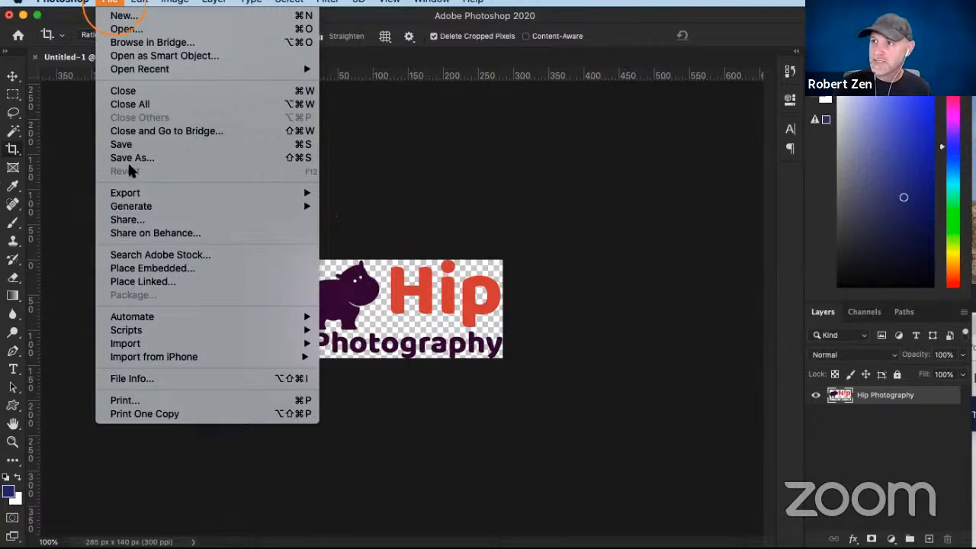
{"action": "mouse_move", "coordinate": [182, 199]}
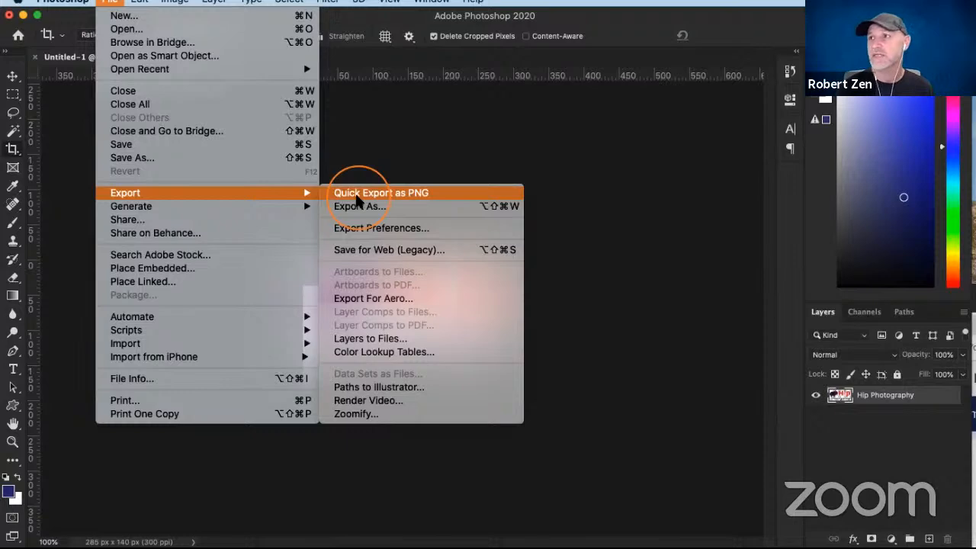
{"action": "mouse_move", "coordinate": [64, 2]}
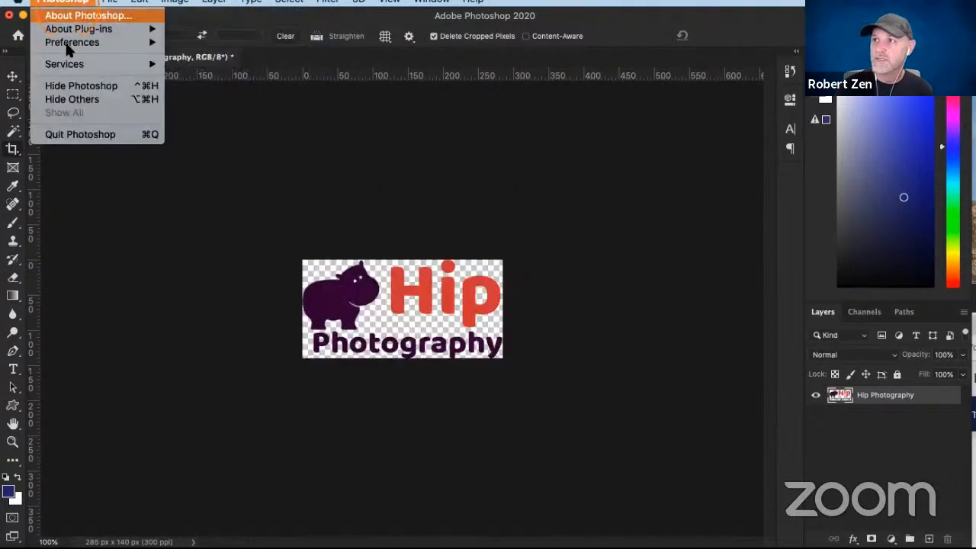
{"action": "mouse_move", "coordinate": [65, 41]}
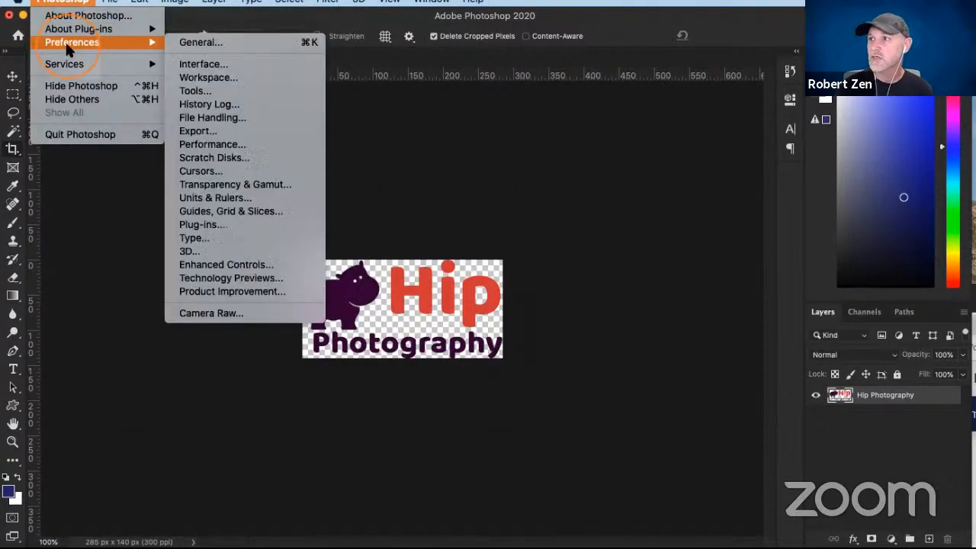
{"action": "left_click", "coordinate": [216, 127]}
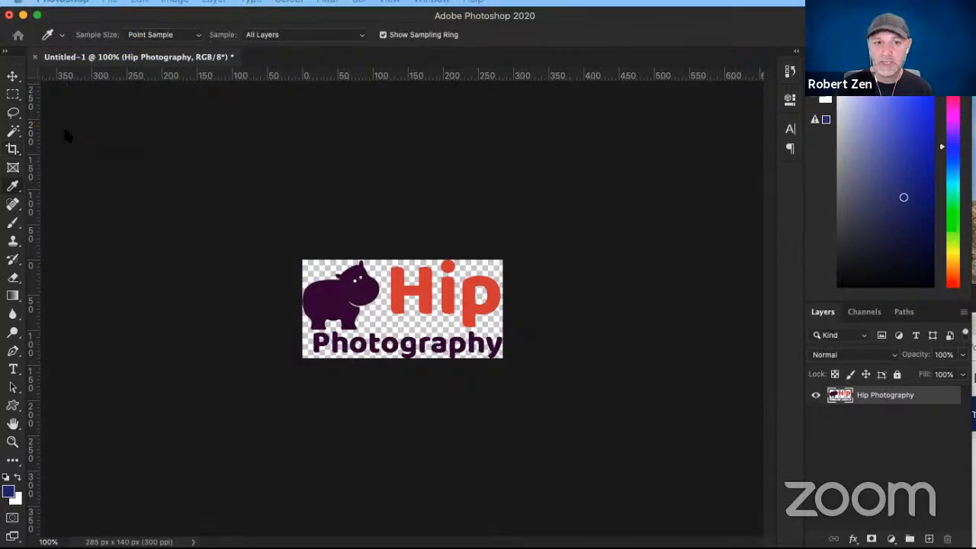
{"action": "left_click_drag", "start_coordinate": [612, 111], "coordinate": [666, 95]}
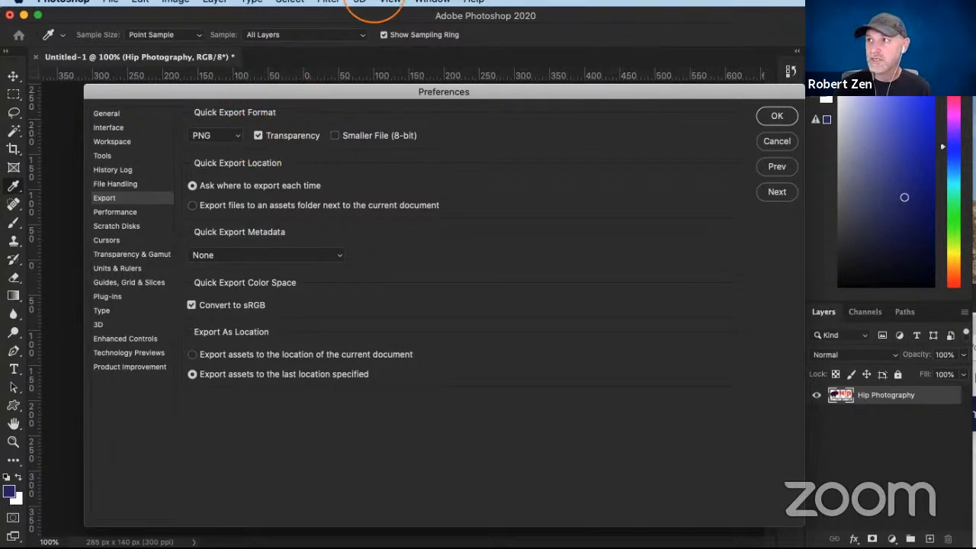
- Turn off Transparency for quick PNG exports and confirm, and turn the option back on in the Export preferences
{"action": "left_click", "coordinate": [259, 136]}
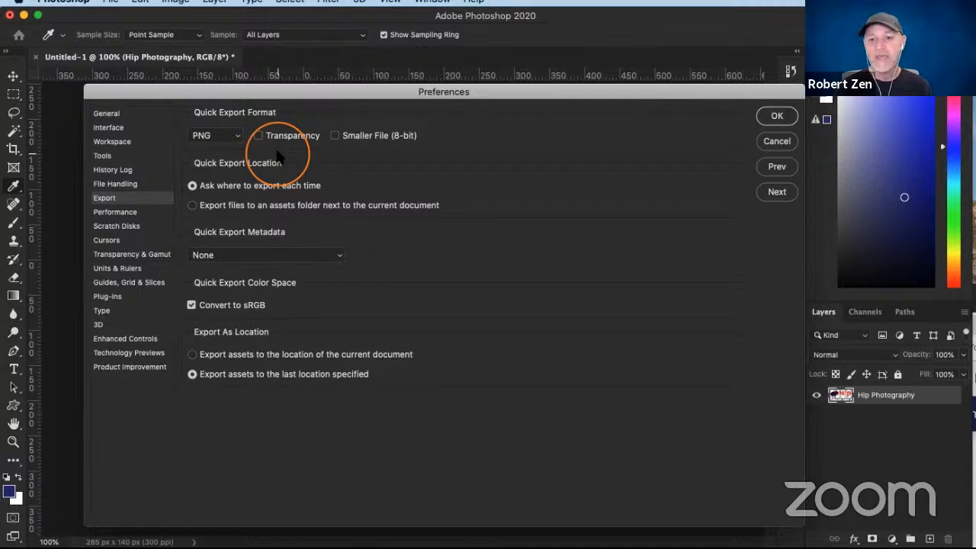
{"action": "key", "text": "Return"}
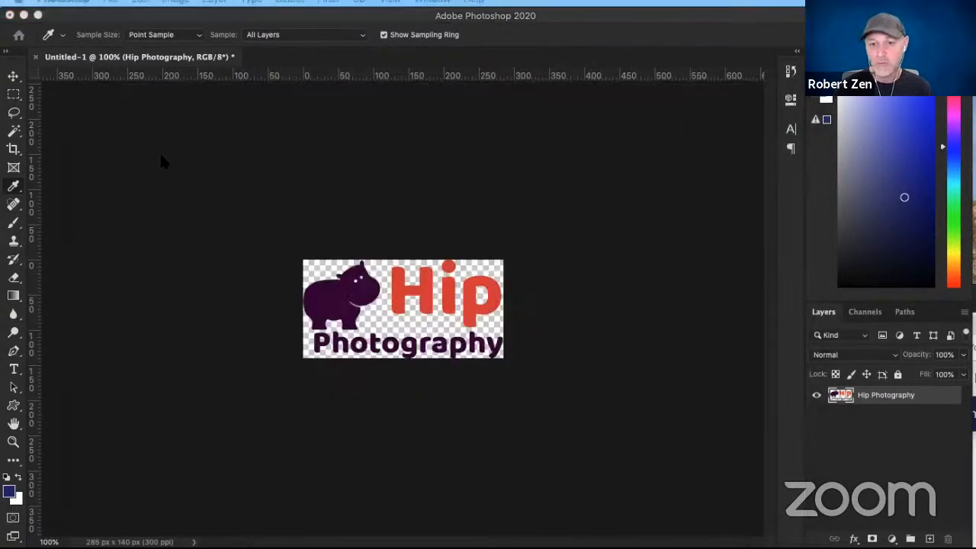
{"action": "key", "text": "super+k"}
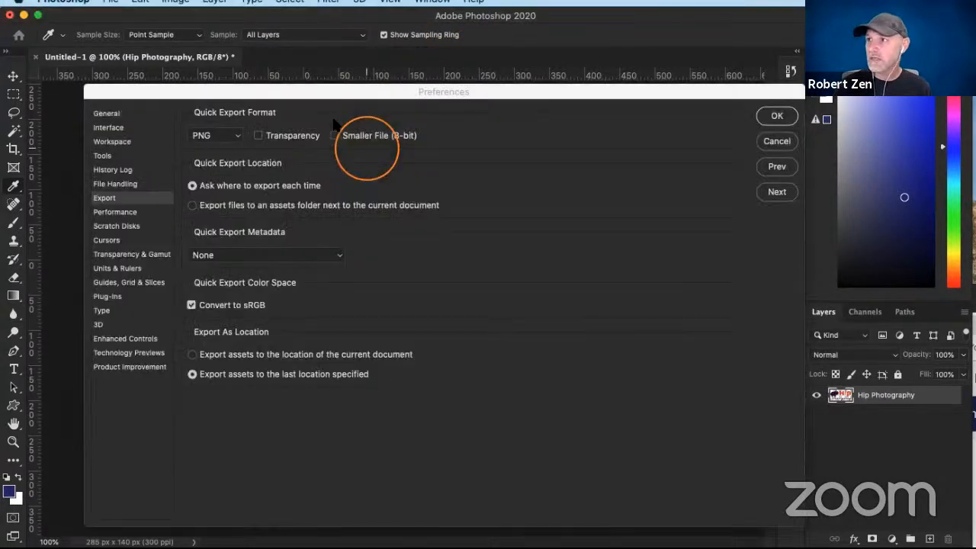
{"action": "left_click", "coordinate": [259, 136]}
{"action": "left_click", "coordinate": [776, 116]}
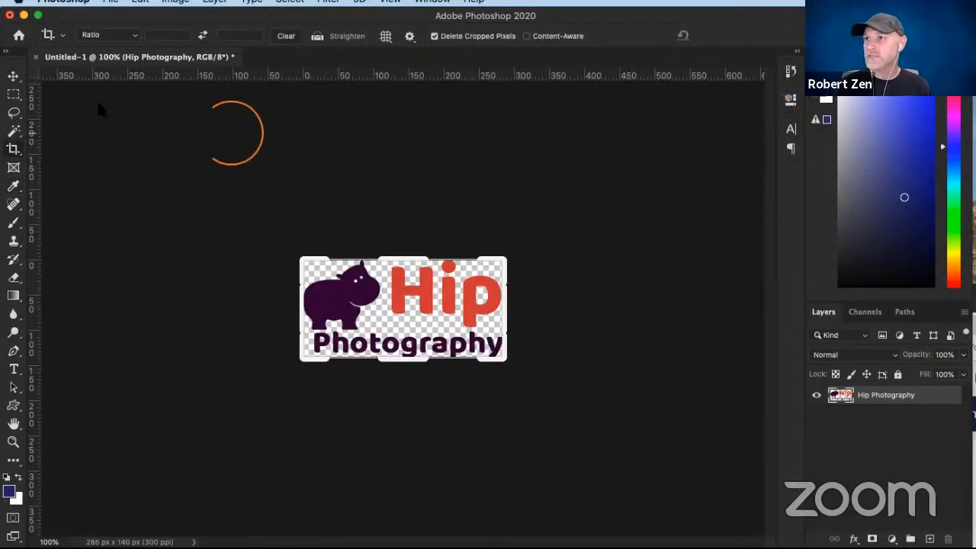
- Leave the Crop tool and start a quick PNG export of the logo with Daily Disposeable Files as its destination
{"action": "left_click", "coordinate": [13, 93]}
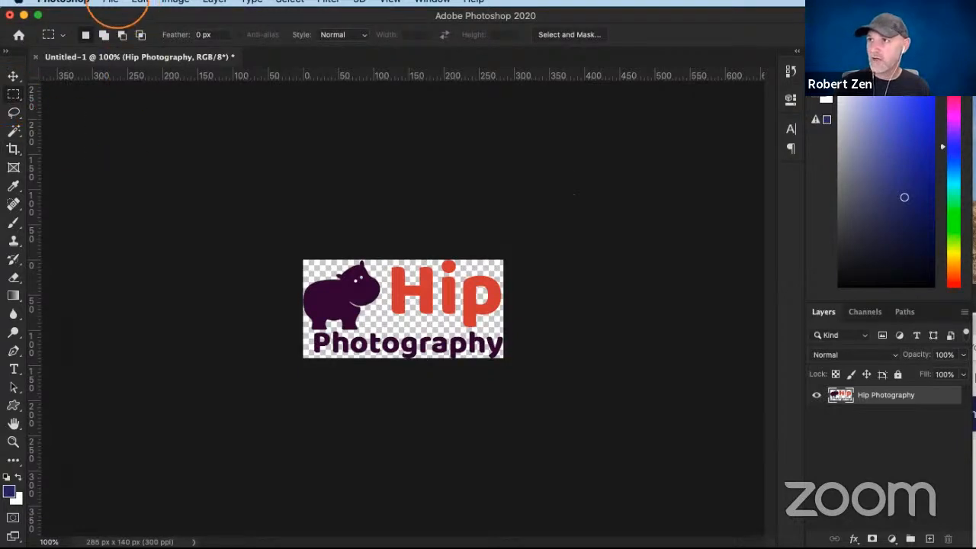
{"action": "left_click", "coordinate": [112, 2]}
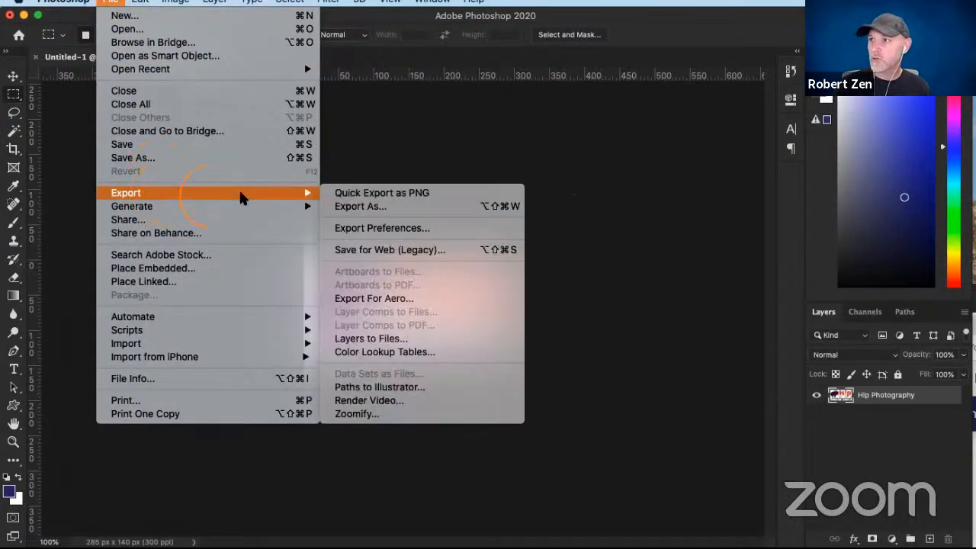
{"action": "left_click", "coordinate": [360, 194]}
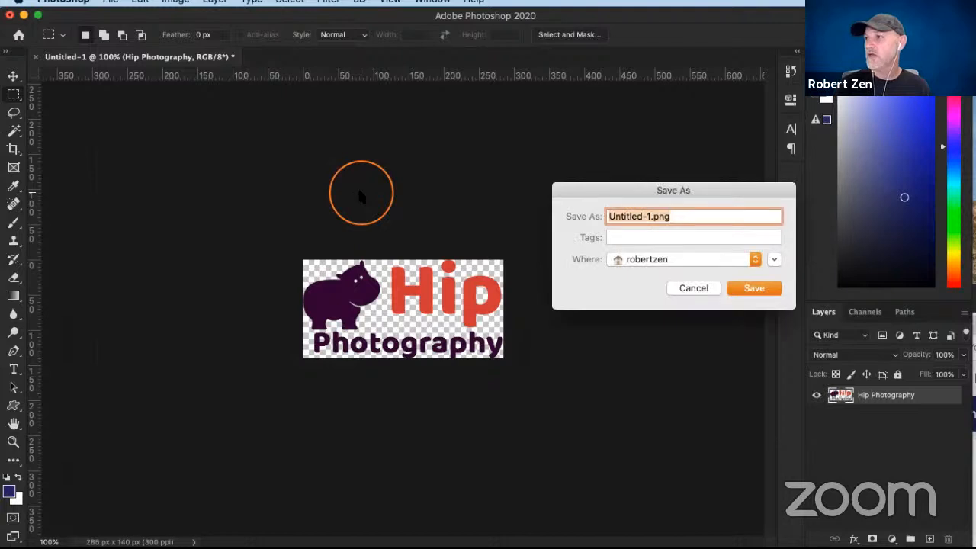
{"action": "left_click", "coordinate": [732, 259]}
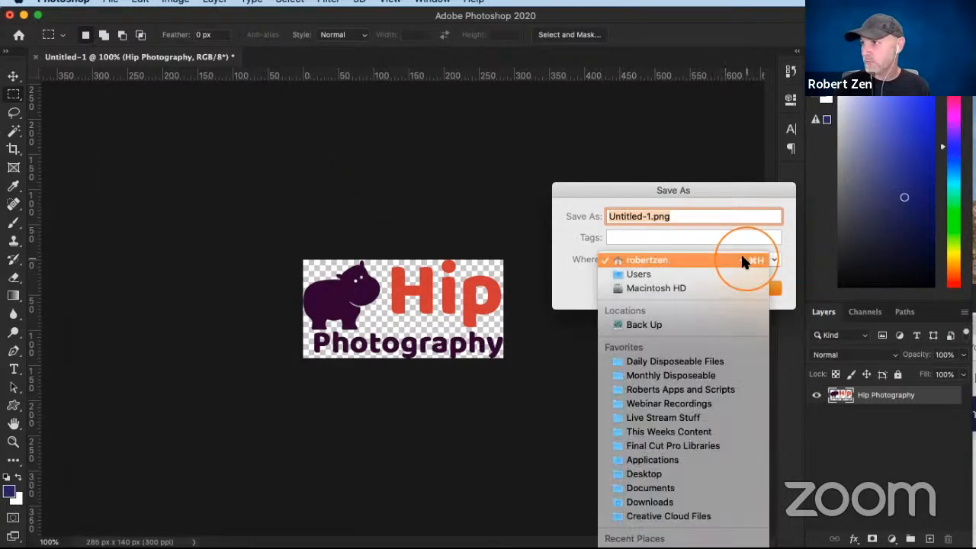
{"action": "left_click", "coordinate": [681, 363]}
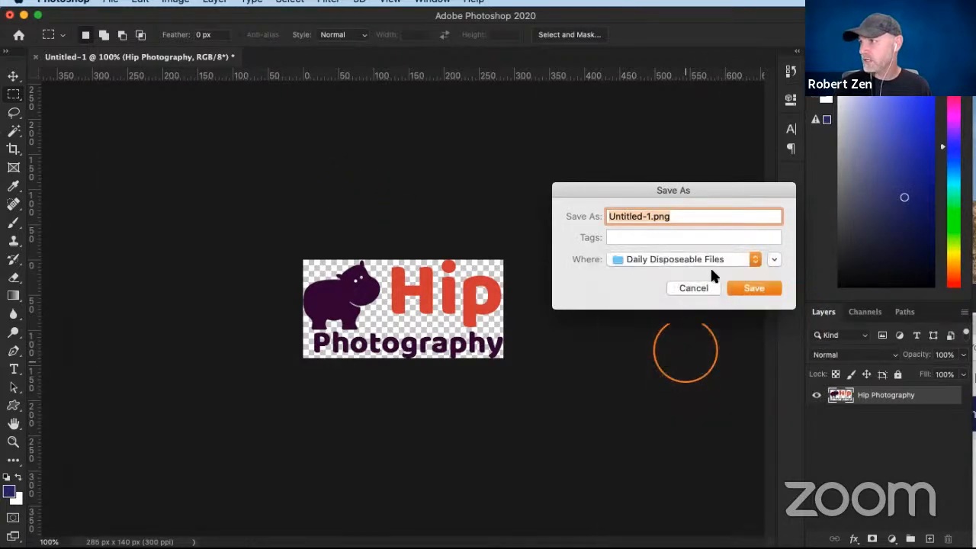
- Create a new folder named ZEN logos inside Daily Disposeable Files for the exported logo
{"action": "left_click", "coordinate": [777, 261]}
{"action": "left_click", "coordinate": [403, 498]}
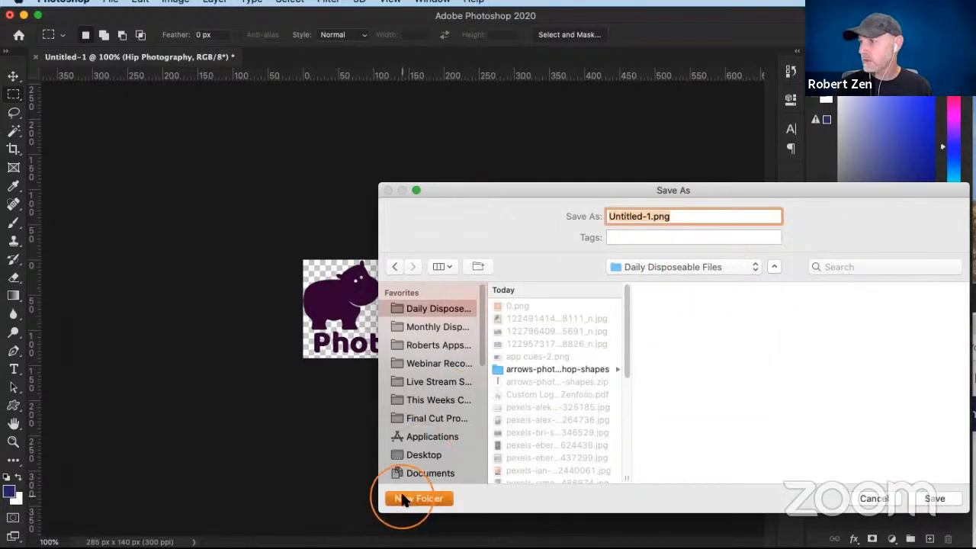
{"action": "type", "text": "ZEN"}
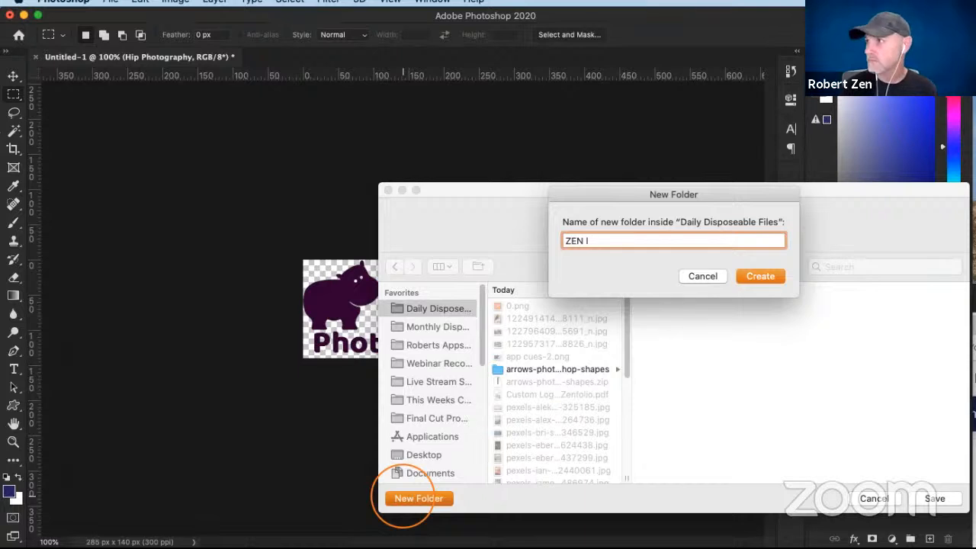
{"action": "type", "text": " logos"}
{"action": "left_click", "coordinate": [760, 278]}
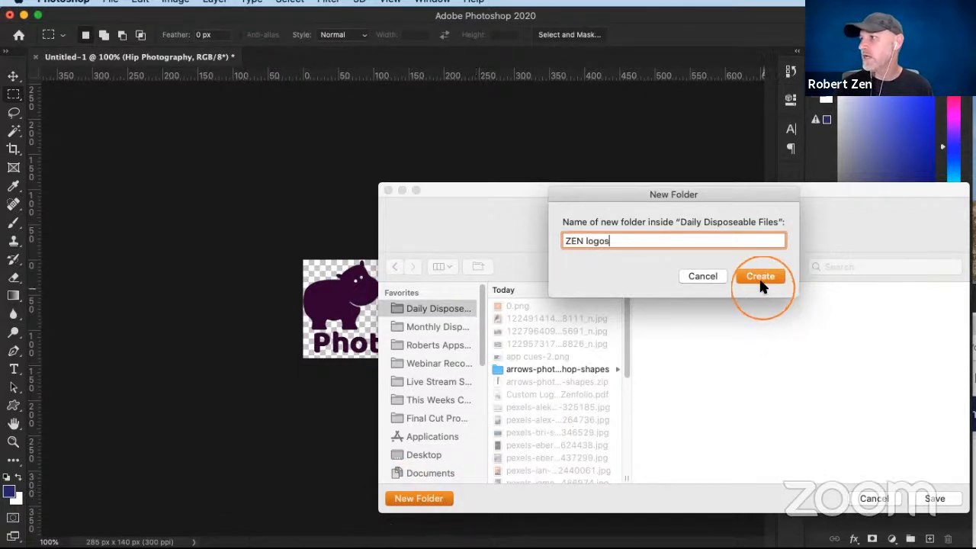
- Name the exported logo HomePage.png and save it in the ZEN logos folder
{"action": "left_click", "coordinate": [671, 217]}
{"action": "left_click_drag", "start_coordinate": [652, 217], "coordinate": [598, 219]}
{"action": "type", "text": "Hom"}
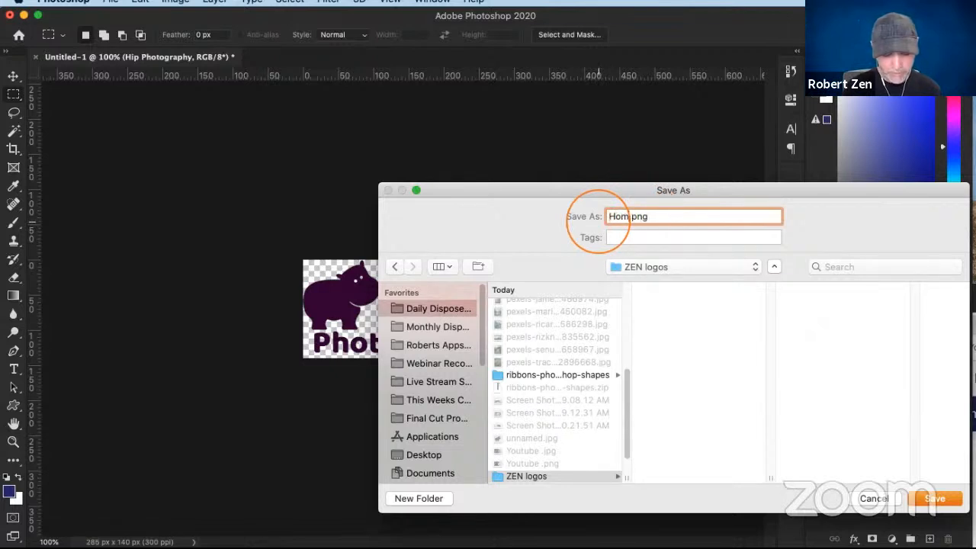
{"action": "type", "text": "ePage"}
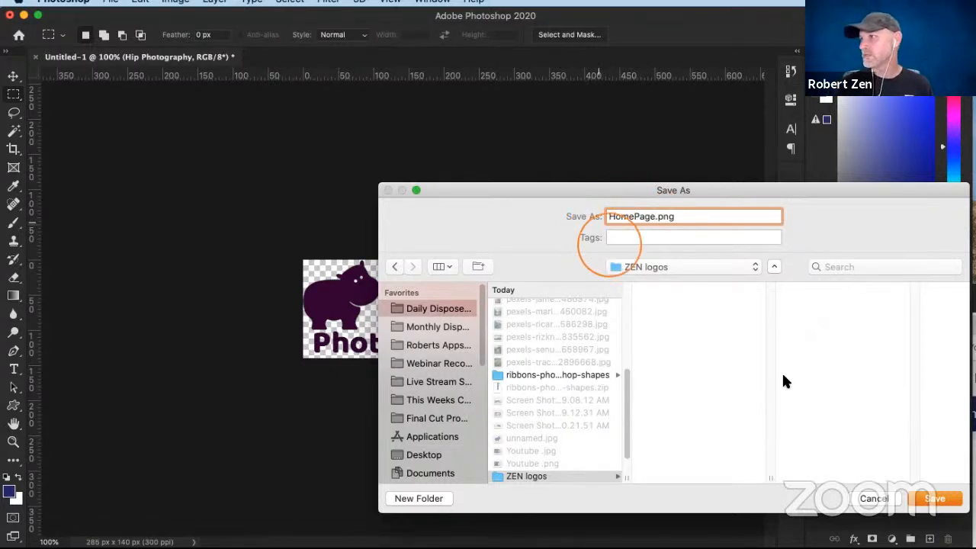
{"action": "left_click", "coordinate": [931, 500]}
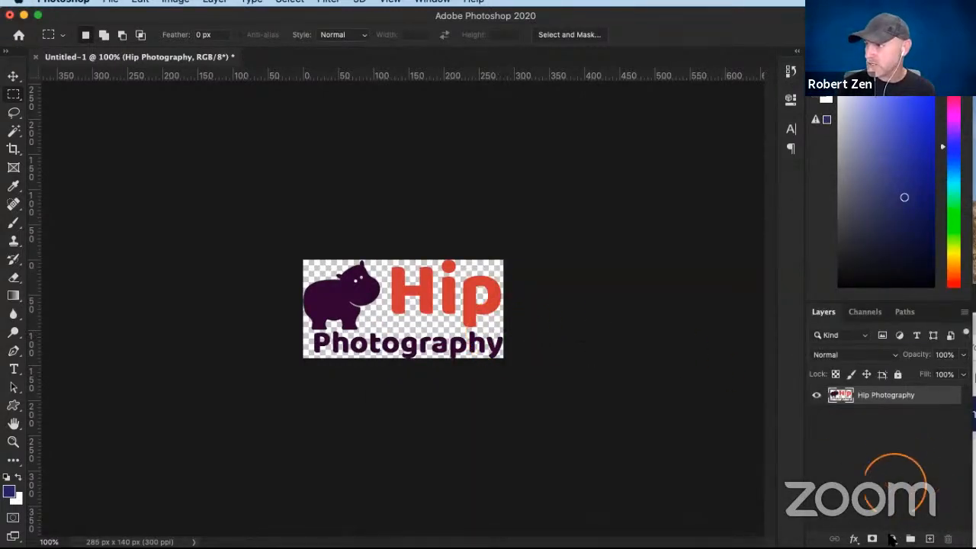
- Add a Solid Color fill layer in near-white #eff0f9 beneath the Hip Photography layer, and hide the fill layer
{"action": "left_click", "coordinate": [892, 538]}
{"action": "left_click", "coordinate": [693, 250]}
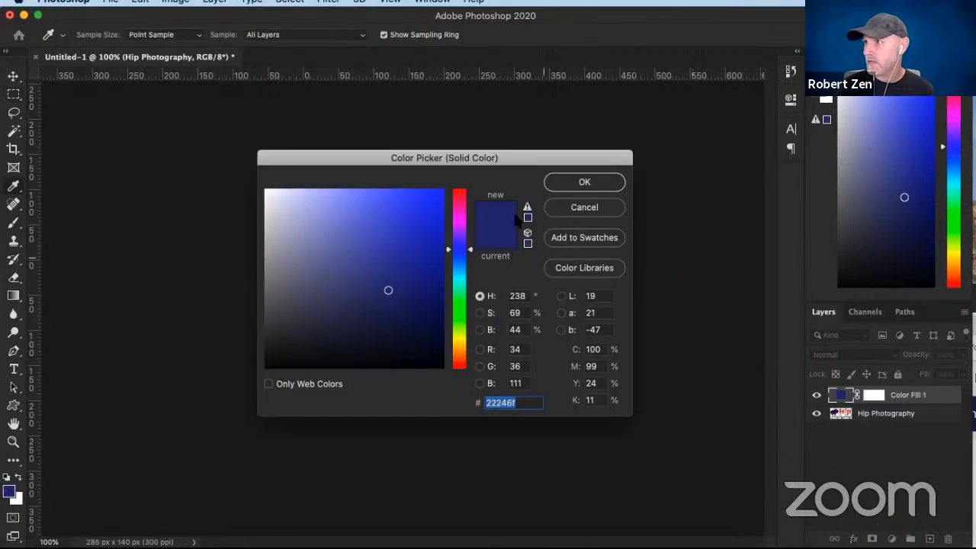
{"action": "left_click_drag", "start_coordinate": [279, 193], "coordinate": [270, 191]}
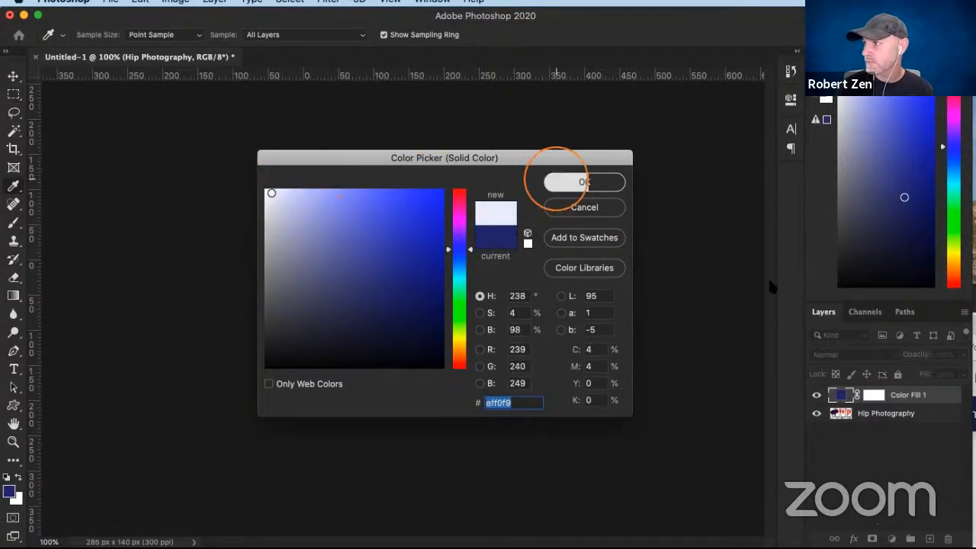
{"action": "left_click", "coordinate": [584, 182]}
{"action": "left_click_drag", "start_coordinate": [947, 412], "coordinate": [946, 439]}
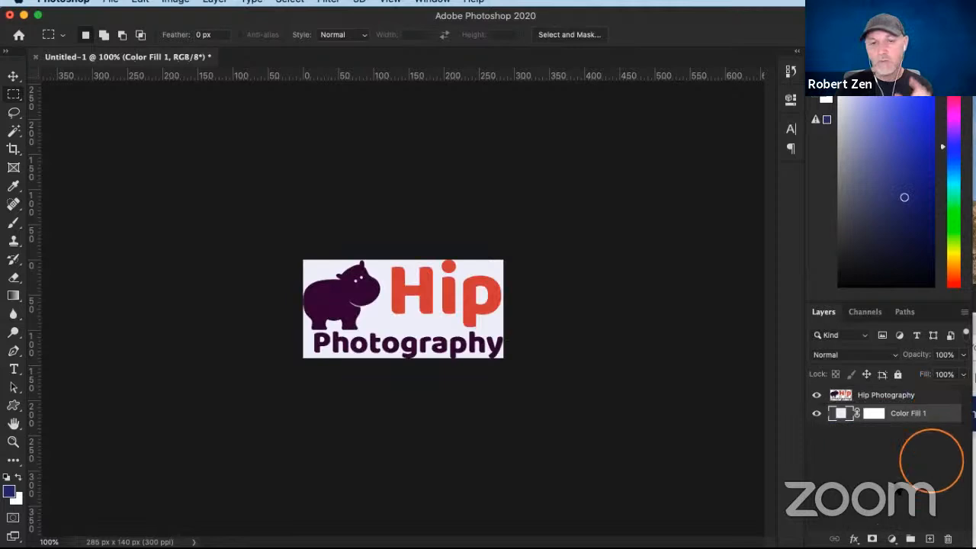
{"action": "left_click", "coordinate": [818, 415]}
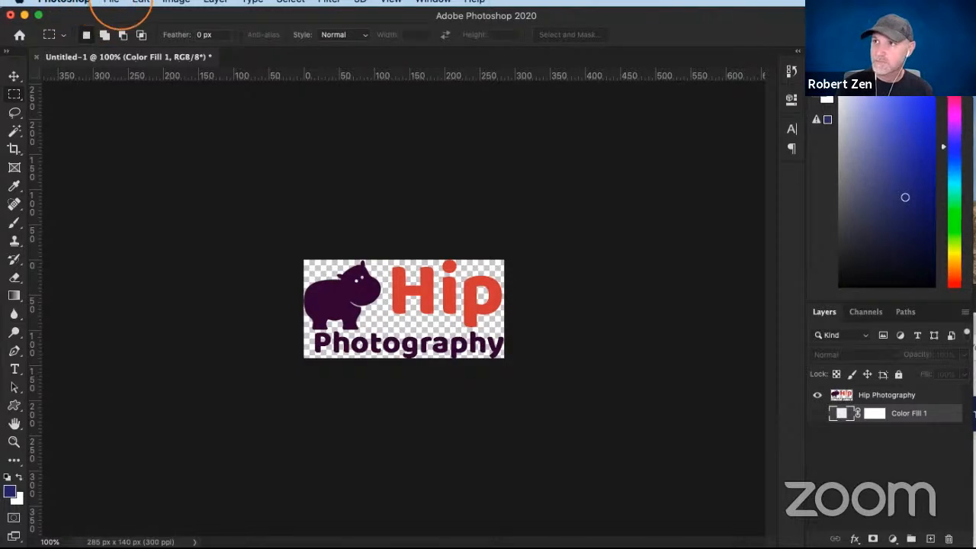
- Try the Save for Web (Legacy) export with the PNG-24 format, and cancel without saving
{"action": "left_click", "coordinate": [112, 3]}
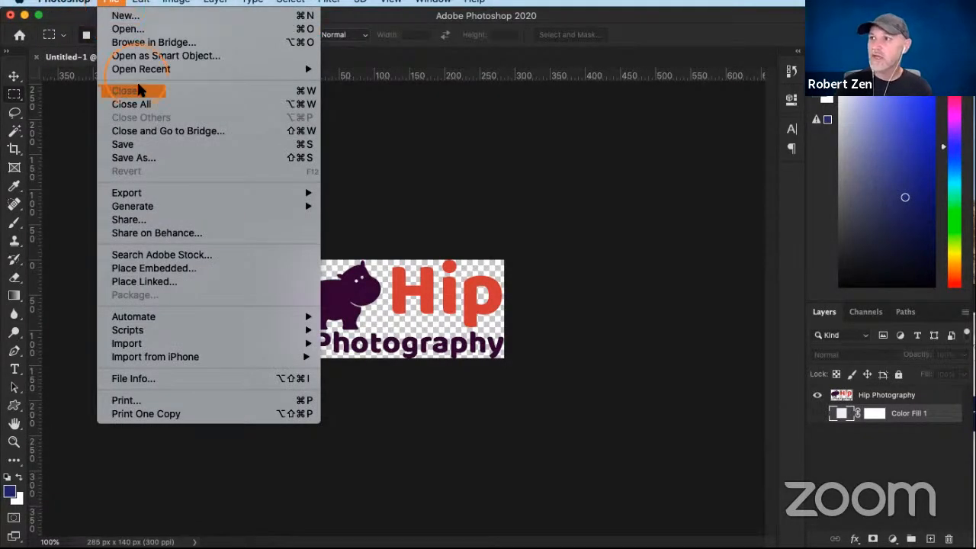
{"action": "mouse_move", "coordinate": [182, 194]}
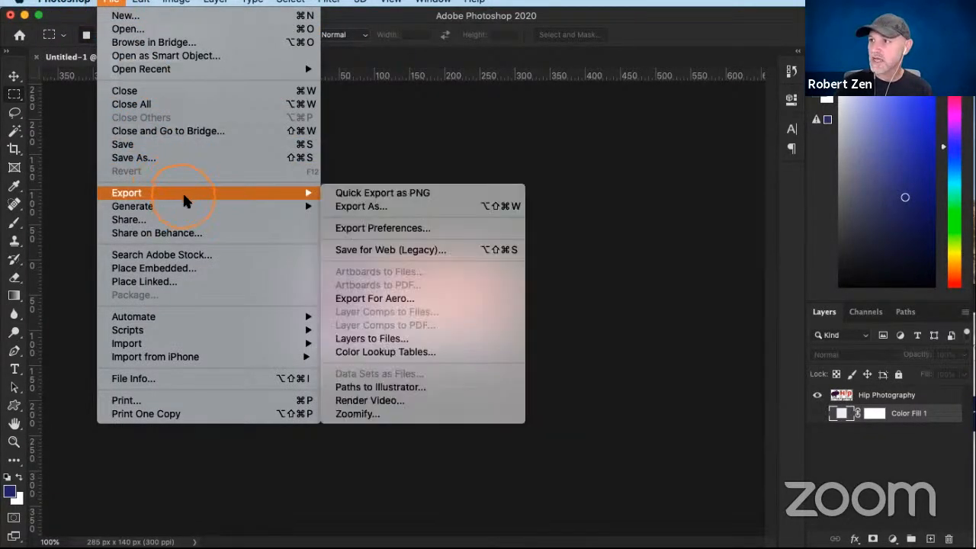
{"action": "left_click", "coordinate": [378, 254]}
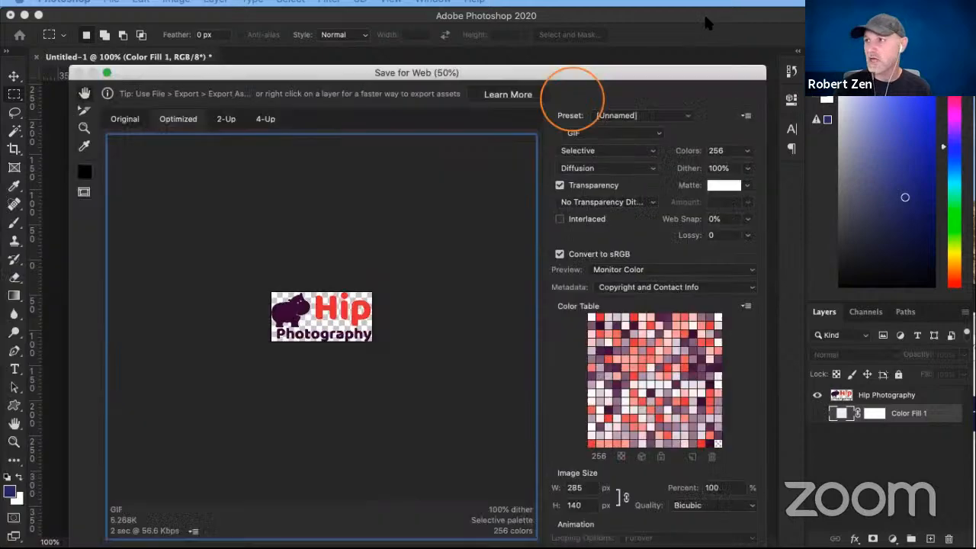
{"action": "left_click_drag", "start_coordinate": [632, 76], "coordinate": [667, 12]}
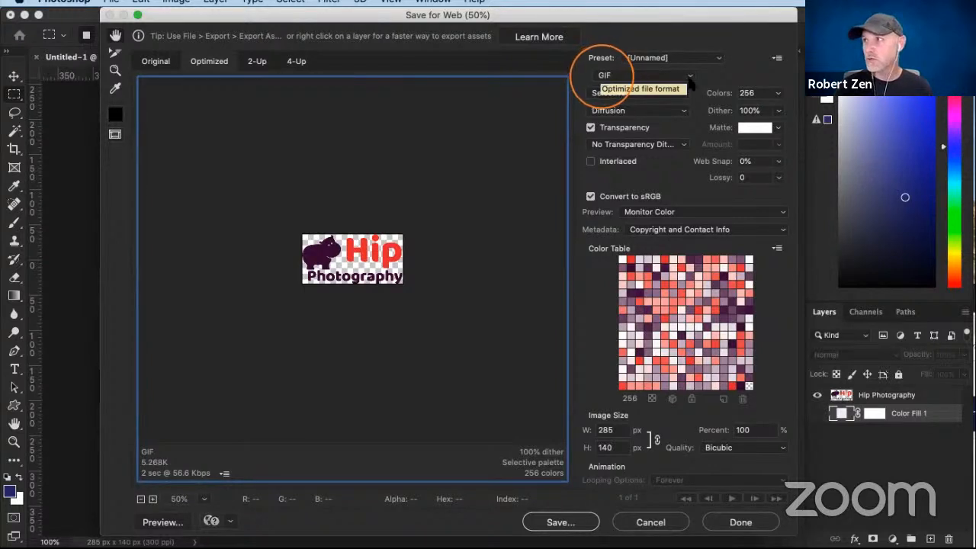
{"action": "left_click", "coordinate": [668, 89]}
{"action": "left_click", "coordinate": [697, 80]}
{"action": "left_click", "coordinate": [691, 76]}
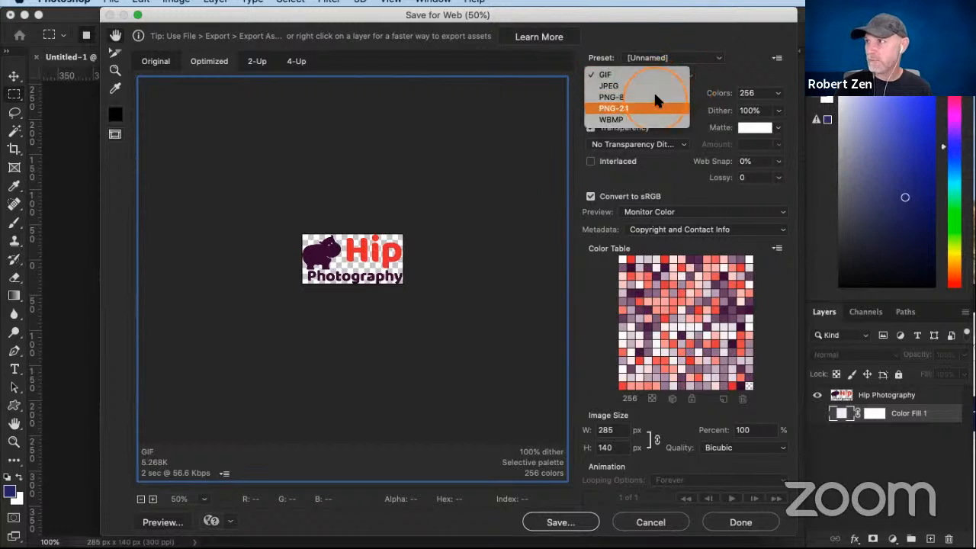
{"action": "left_click", "coordinate": [614, 108]}
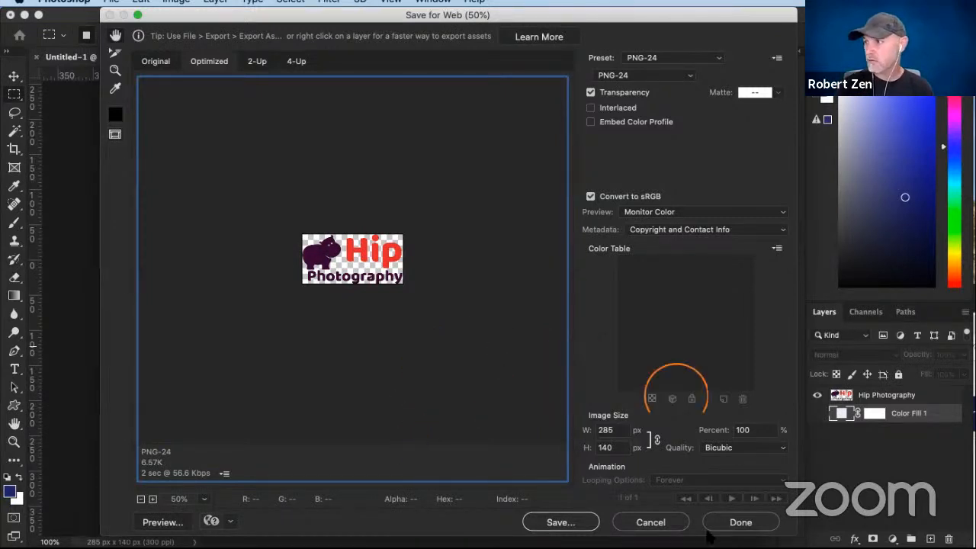
{"action": "left_click", "coordinate": [652, 525]}
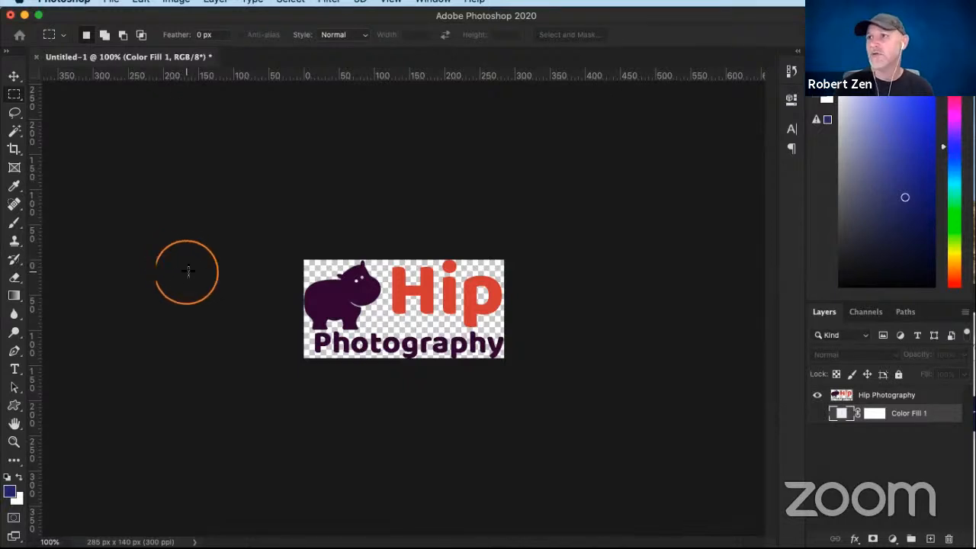
- Close the logo document without saving its changes and bring up the New Document settings
{"action": "left_click", "coordinate": [36, 57]}
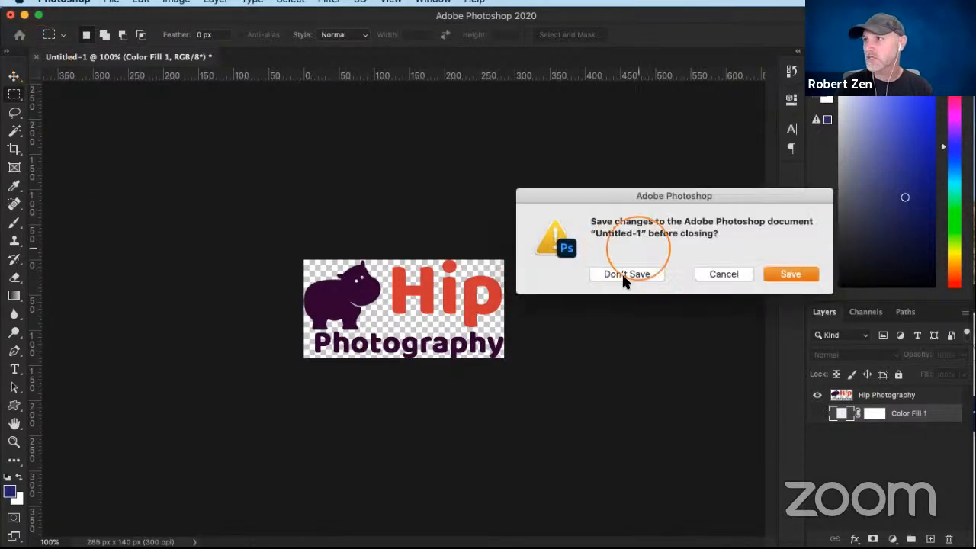
{"action": "left_click", "coordinate": [623, 275]}
{"action": "left_click", "coordinate": [112, 2]}
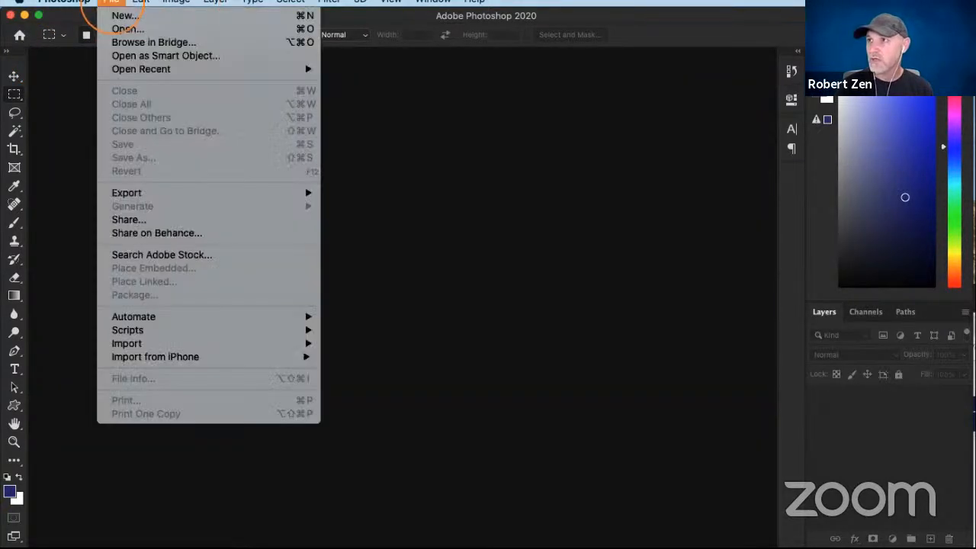
{"action": "left_click", "coordinate": [122, 15]}
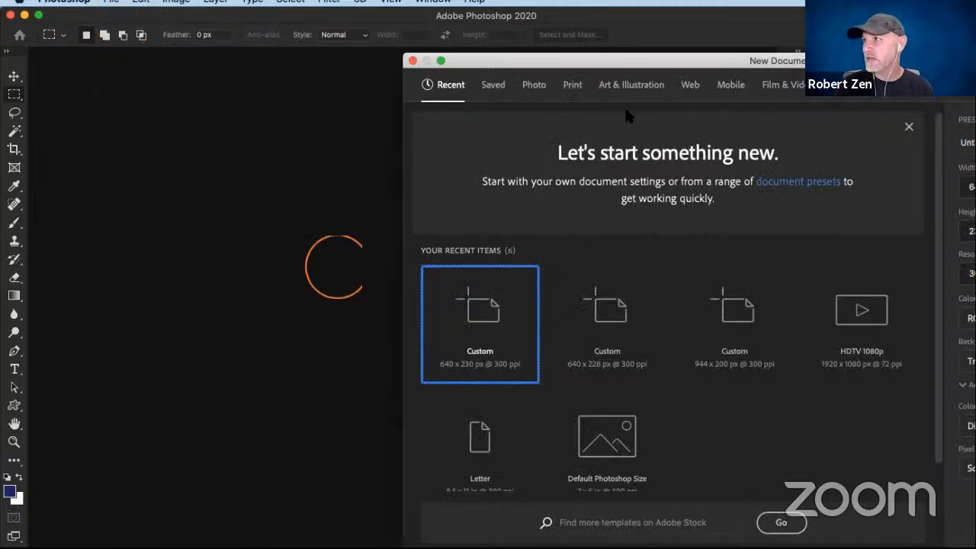
{"action": "left_click_drag", "start_coordinate": [807, 57], "coordinate": [503, 11]}
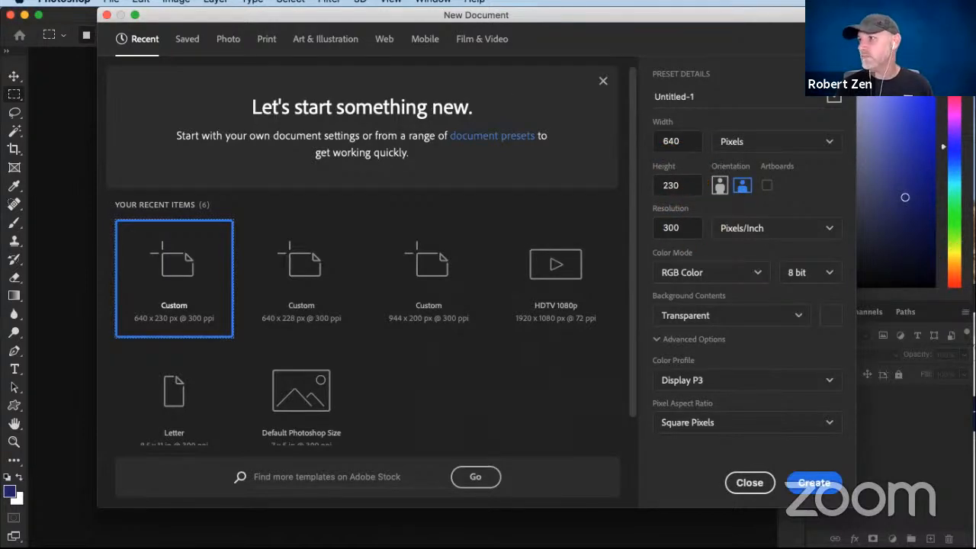
- Switch to Zenfolio in Chrome and open Customize Website in a new browser tab
{"action": "left_click_drag", "start_coordinate": [975, 298], "coordinate": [801, 24]}
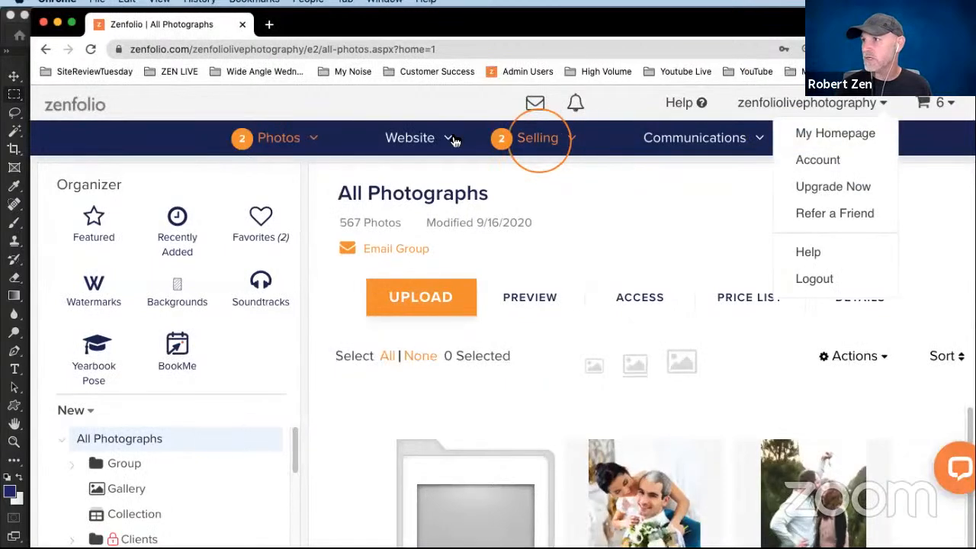
{"action": "right_click", "coordinate": [399, 175]}
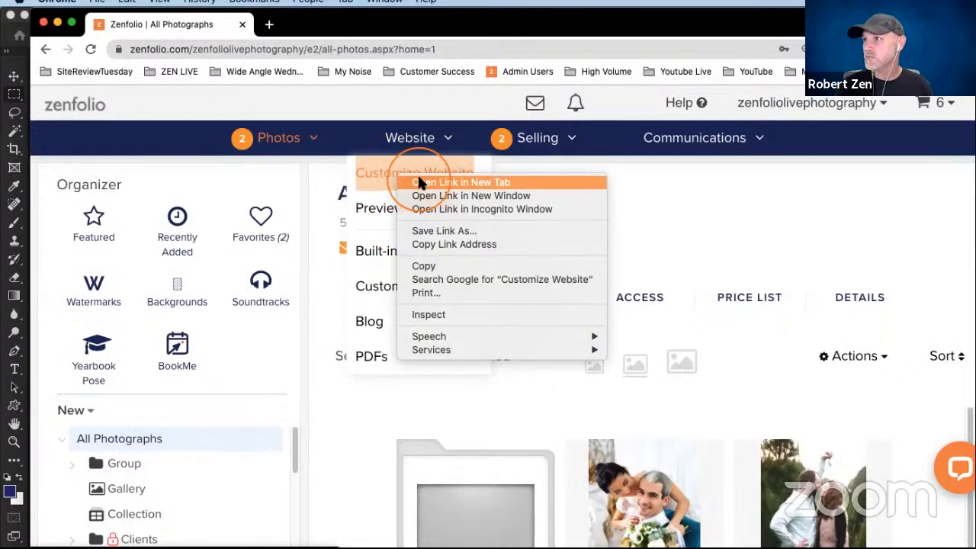
{"action": "left_click", "coordinate": [427, 182]}
{"action": "left_click", "coordinate": [306, 25]}
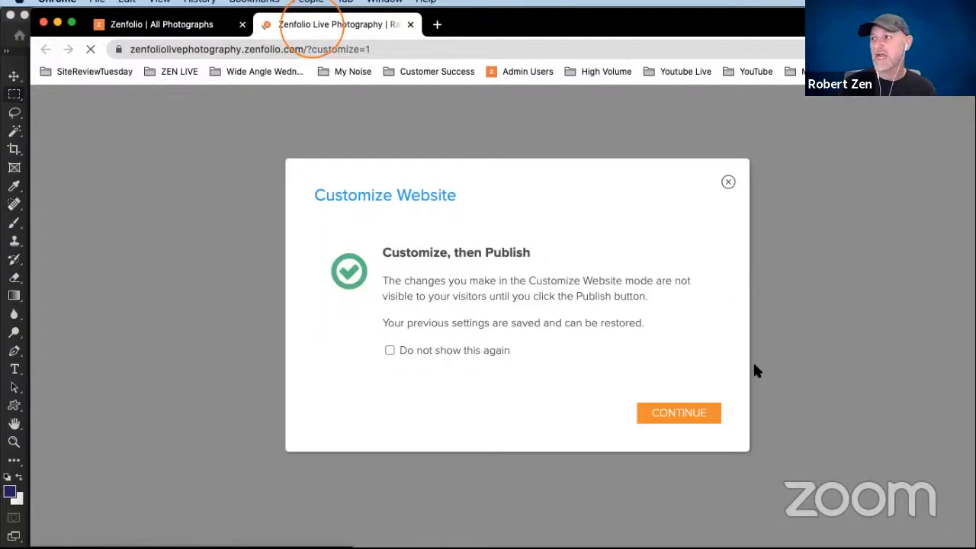
{"action": "left_click", "coordinate": [704, 412]}
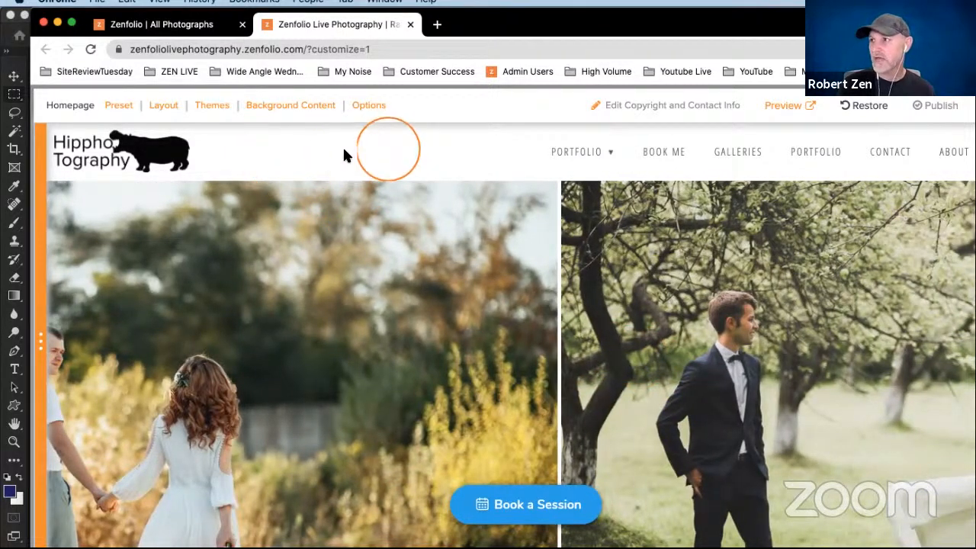
- Look through the homepage's Page Options and close them without applying changes
{"action": "left_click", "coordinate": [366, 107]}
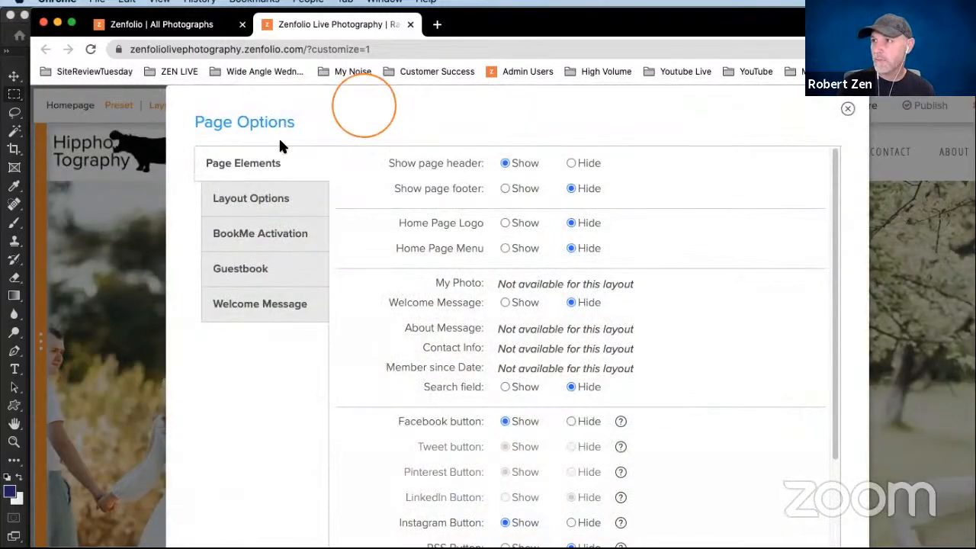
{"action": "scroll", "coordinate": [542, 432], "scroll_direction": "down", "scroll_amount": 1}
{"action": "left_click", "coordinate": [723, 534]}
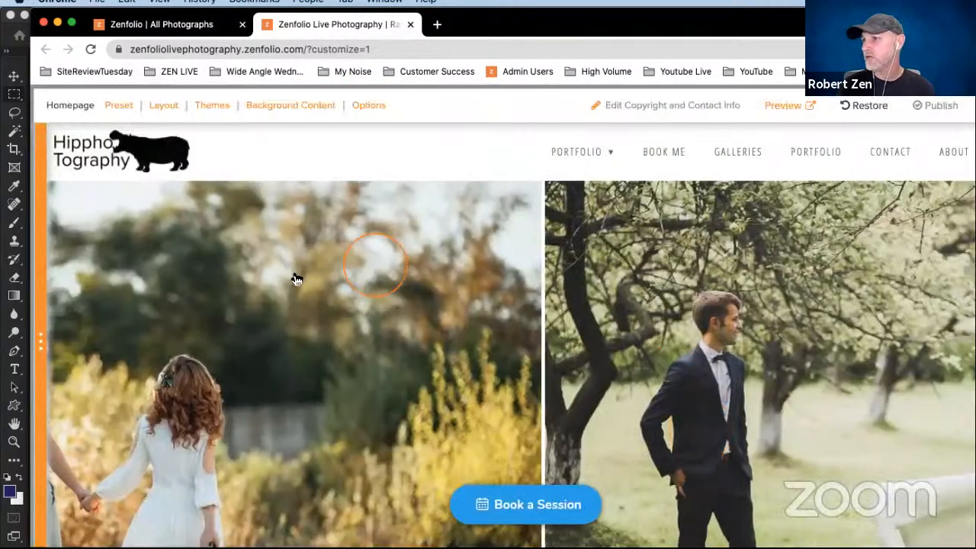
{"action": "left_click", "coordinate": [299, 286]}
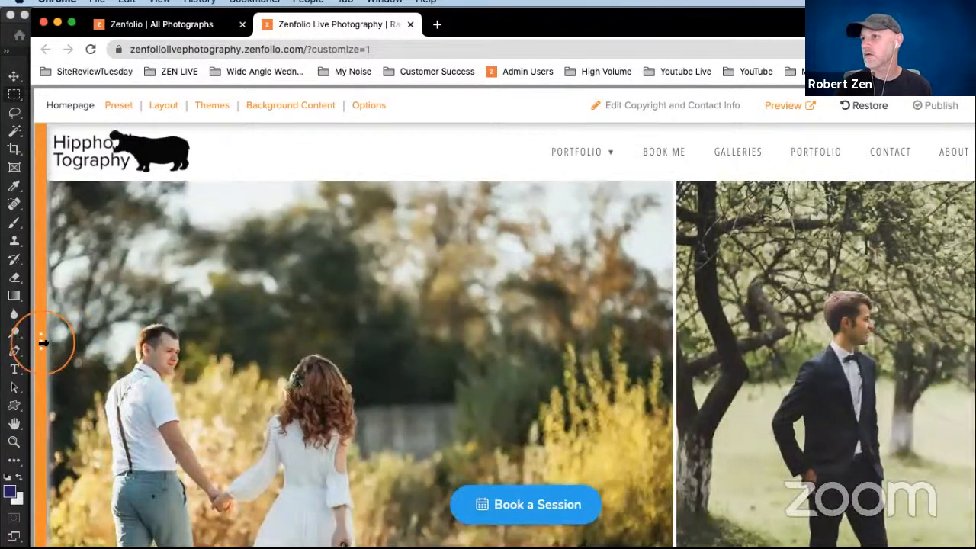
- Expand the Edit Site Menu panel, check the header height in the Site Header layout, and cancel
{"action": "left_click", "coordinate": [46, 345]}
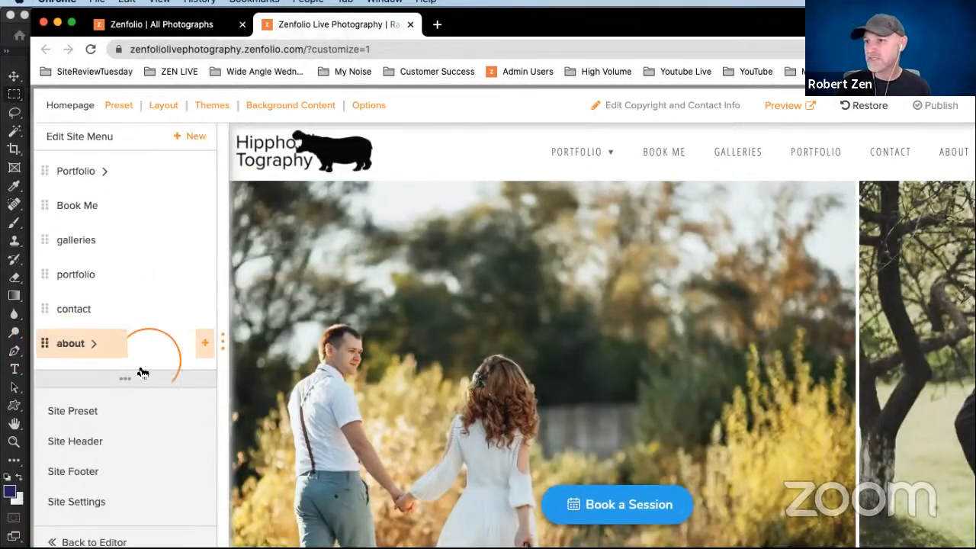
{"action": "left_click", "coordinate": [66, 443]}
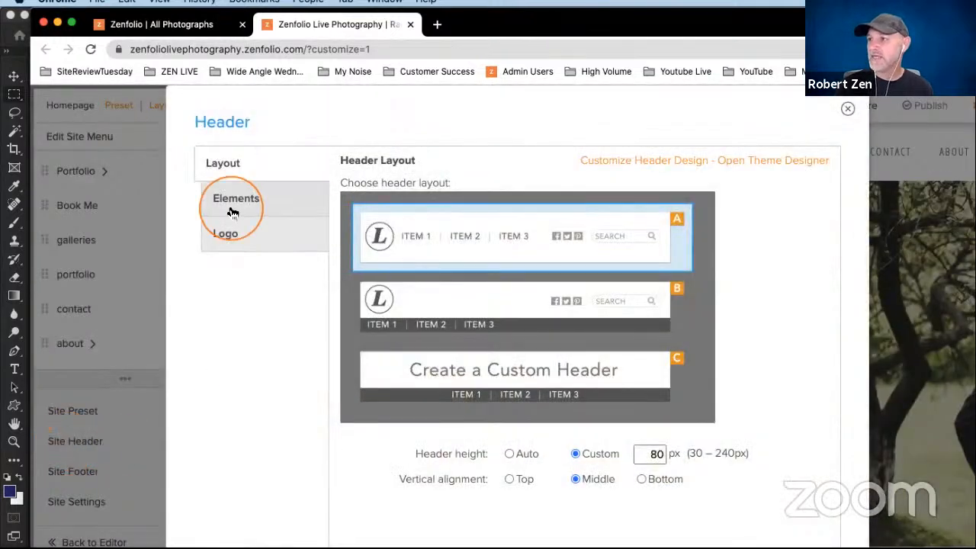
{"action": "scroll", "coordinate": [404, 431], "scroll_direction": "down", "scroll_amount": 2}
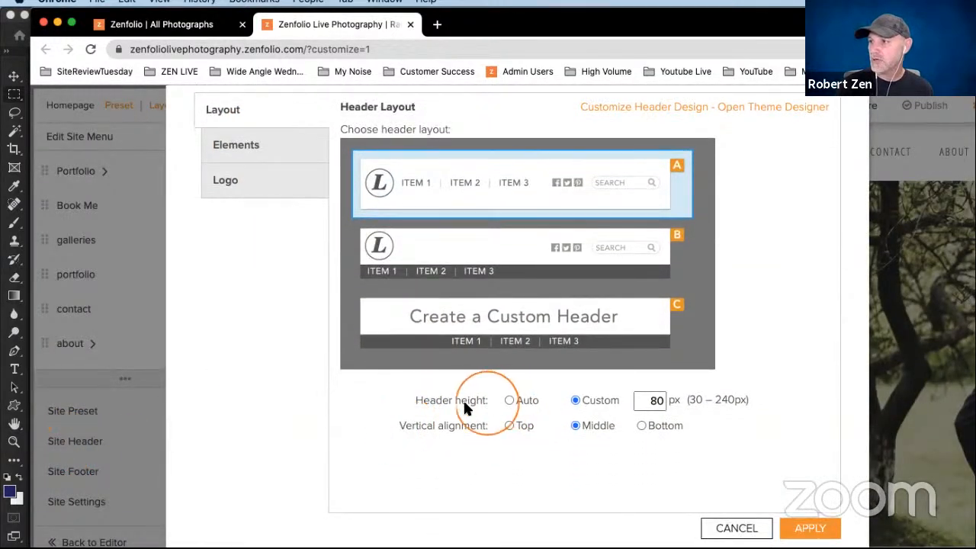
{"action": "left_click", "coordinate": [588, 403]}
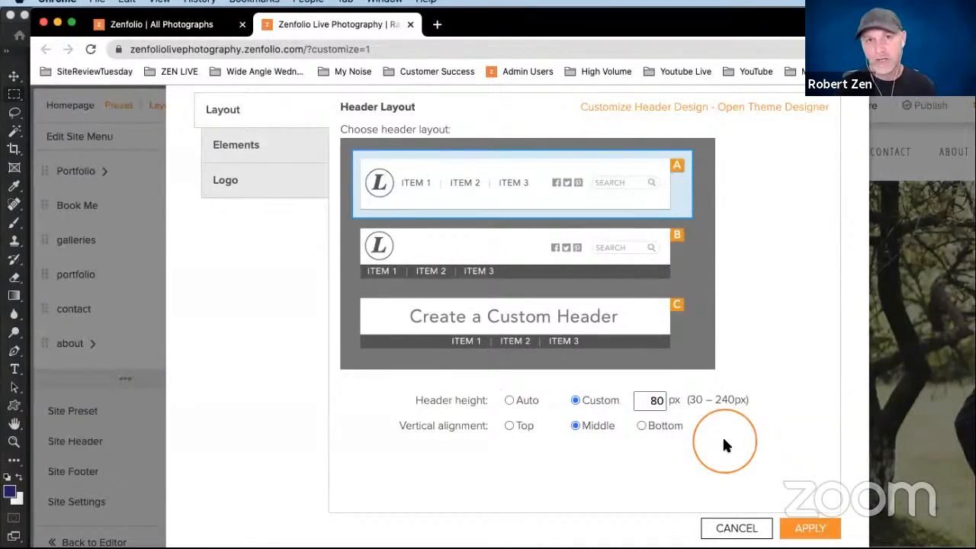
{"action": "left_click", "coordinate": [733, 530]}
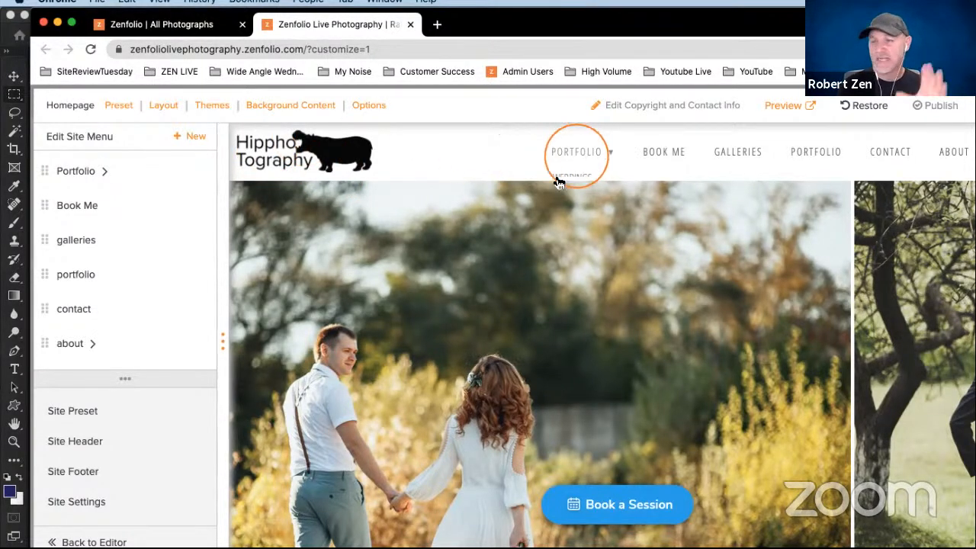
- Check the custom header height in the Site Header layout settings again and cancel without applying changes
{"action": "mouse_move", "coordinate": [544, 180]}
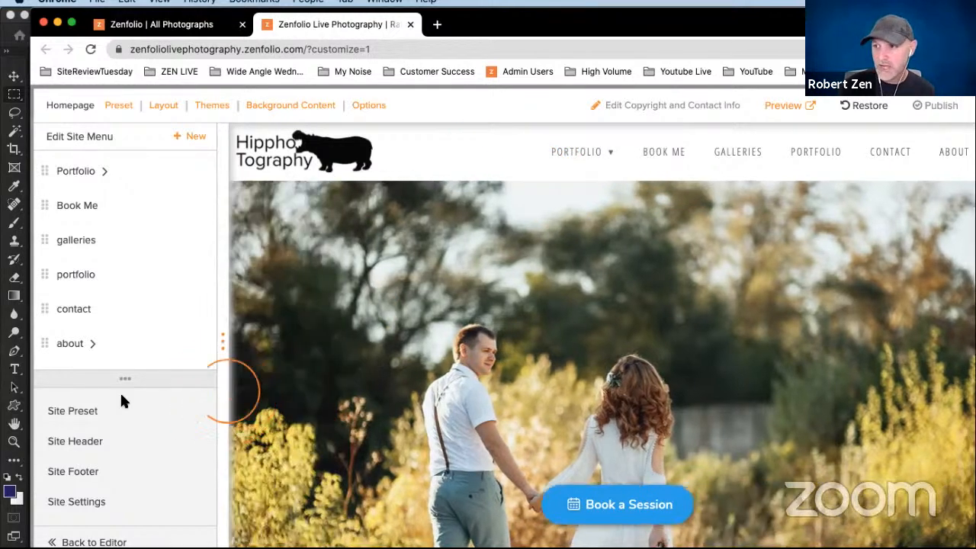
{"action": "left_click", "coordinate": [65, 441]}
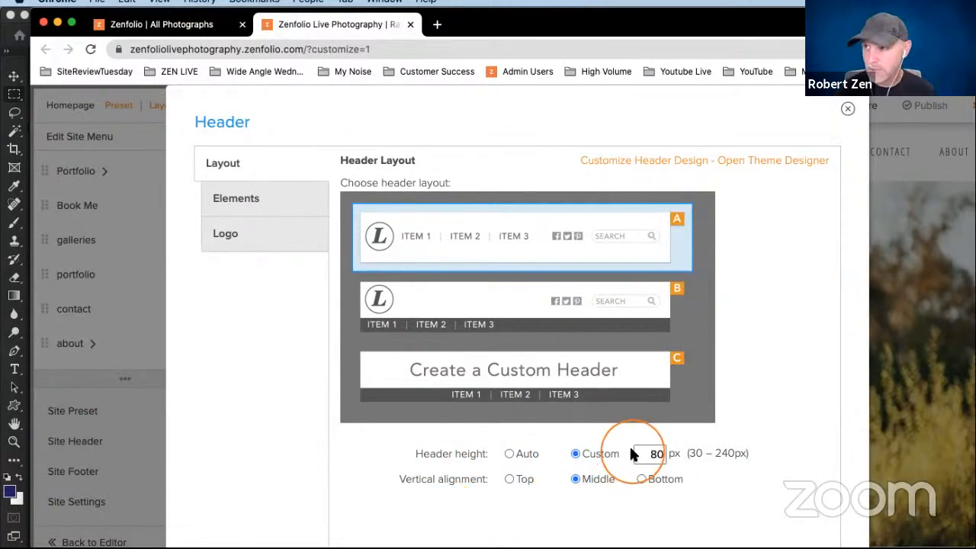
{"action": "scroll", "coordinate": [819, 244], "scroll_direction": "down", "scroll_amount": 2}
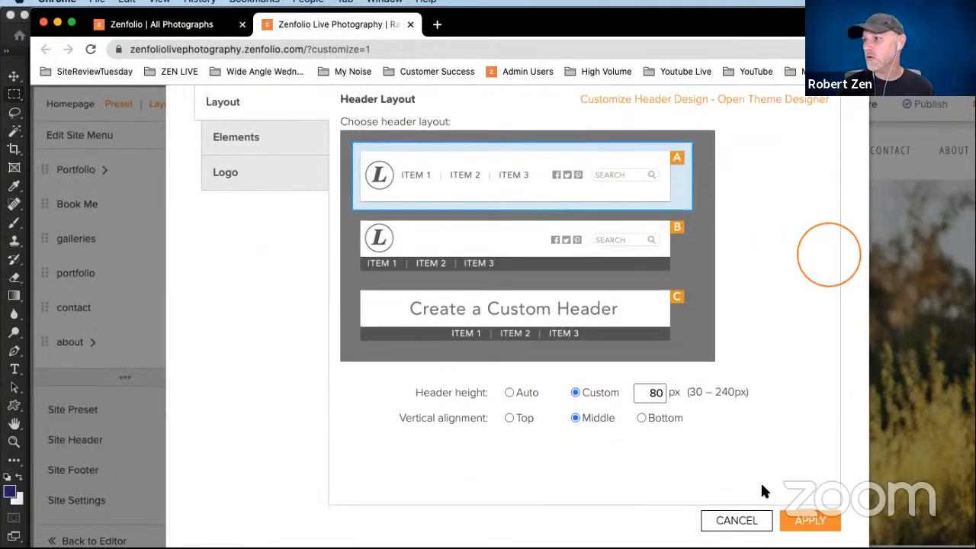
{"action": "left_click", "coordinate": [737, 521]}
{"action": "left_click", "coordinate": [415, 361]}
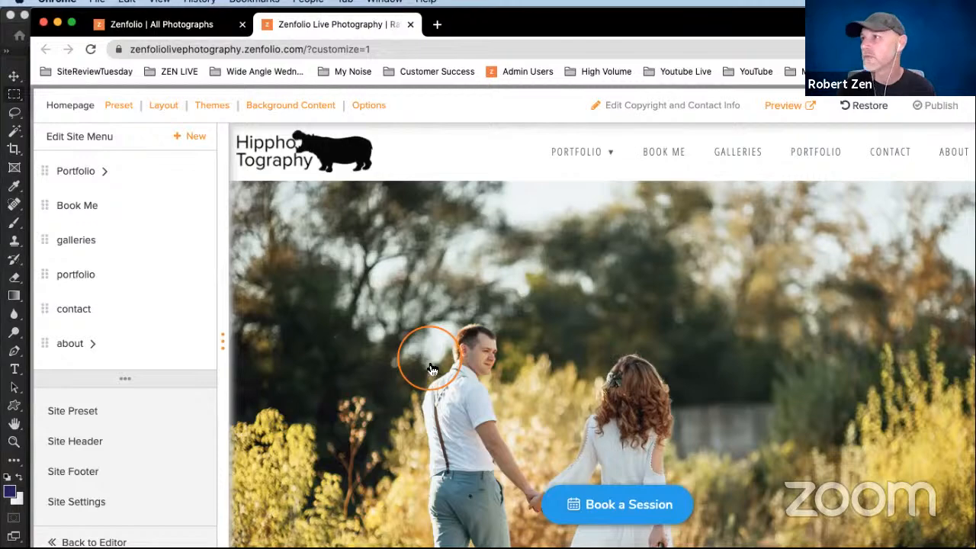
- Switch to Photoshop and create a transparent document 640 px wide and 80 px high at 300 pixels/inch
{"action": "left_click_drag", "start_coordinate": [480, 22], "coordinate": [526, 548]}
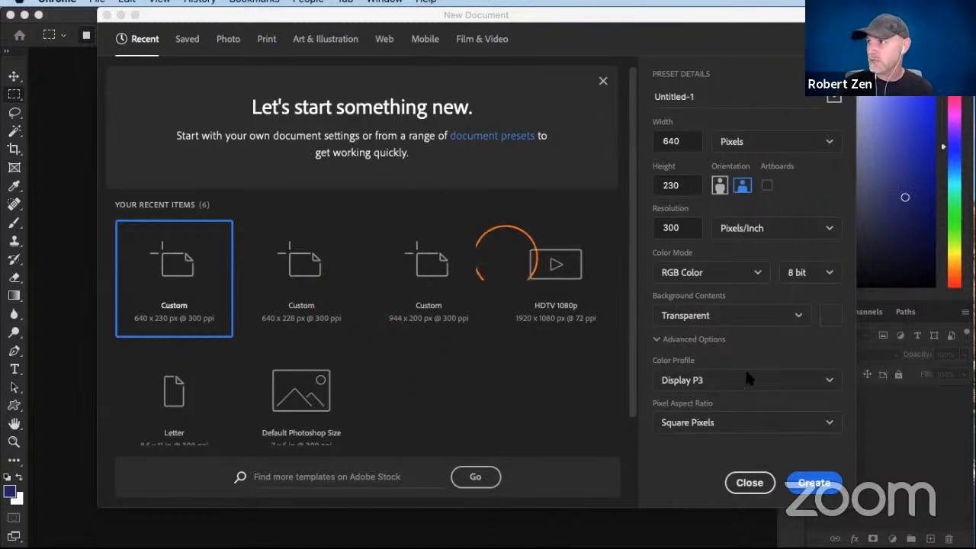
{"action": "left_click", "coordinate": [669, 185]}
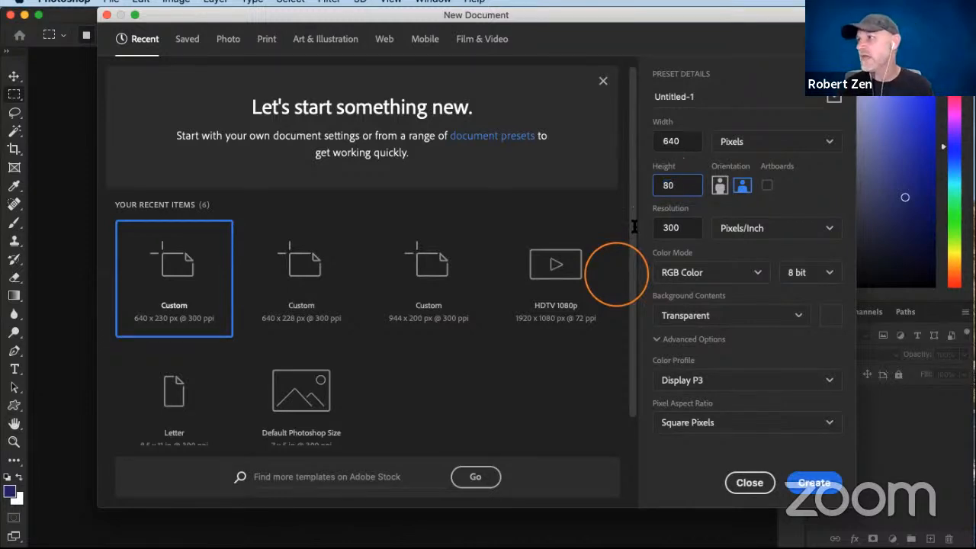
{"action": "left_click", "coordinate": [667, 141]}
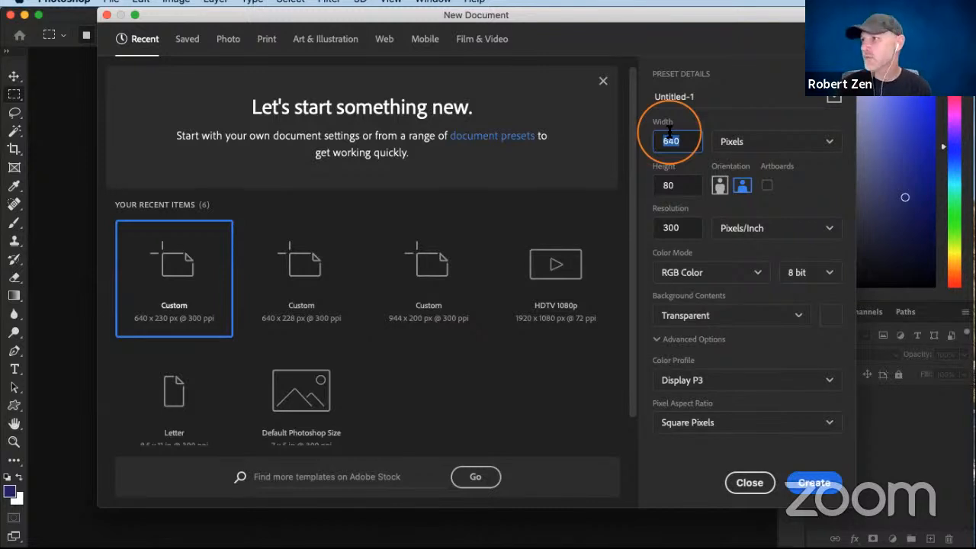
{"action": "left_click", "coordinate": [810, 480]}
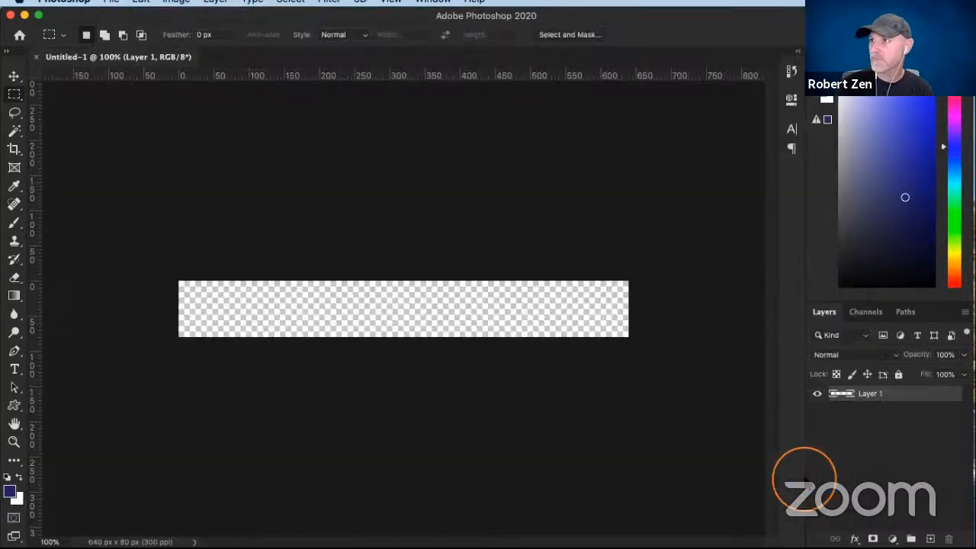
- Add a guide layout to the canvas with 4 columns, 4 rows and no margins
{"action": "left_click", "coordinate": [320, 156]}
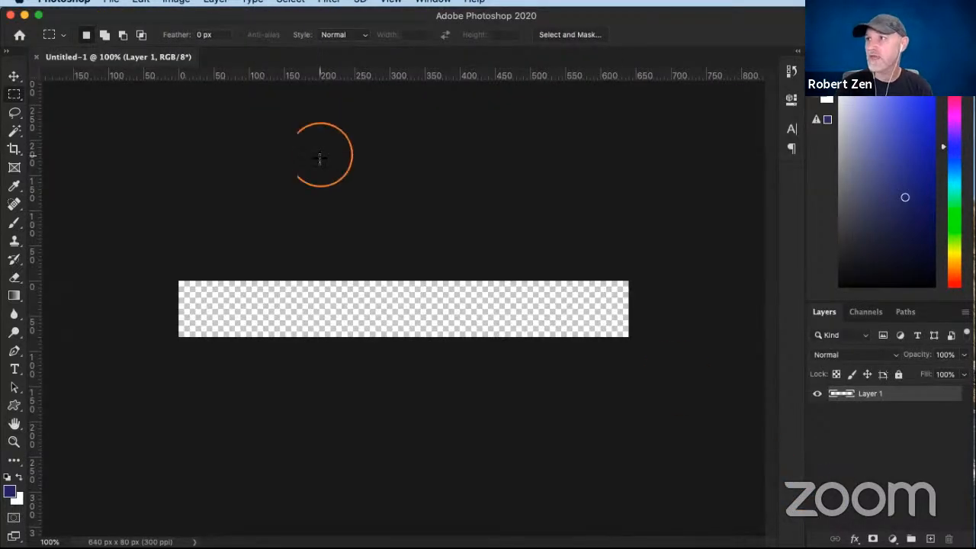
{"action": "left_click", "coordinate": [389, 1]}
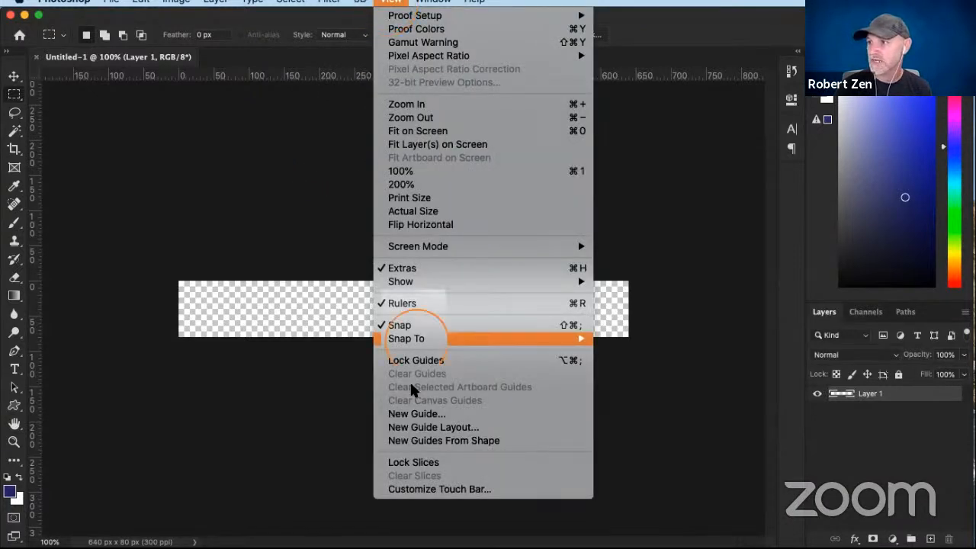
{"action": "left_click", "coordinate": [410, 427]}
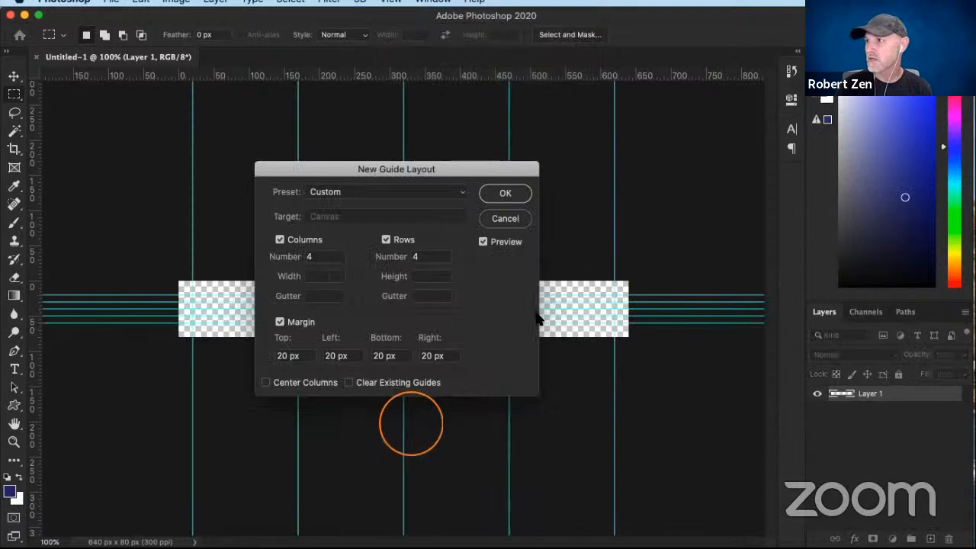
{"action": "left_click", "coordinate": [301, 322]}
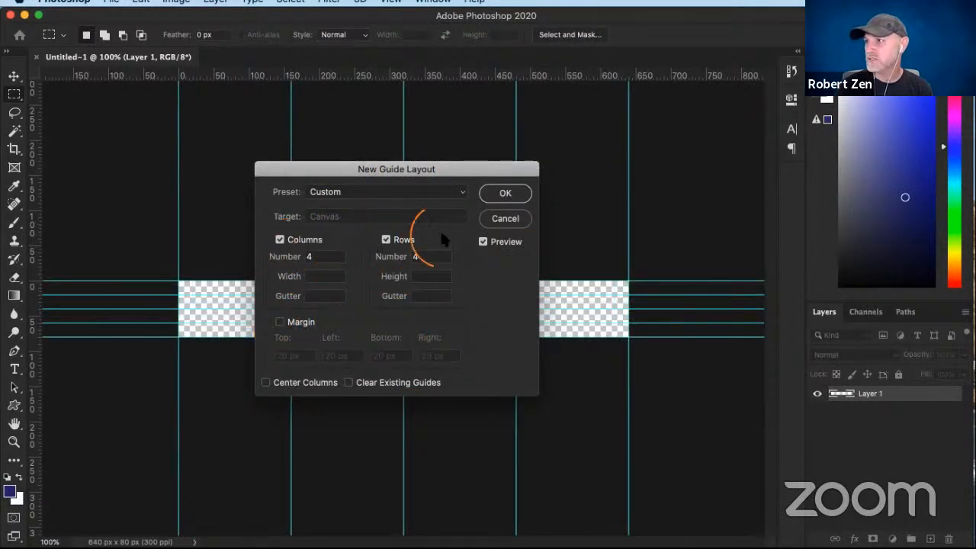
{"action": "left_click", "coordinate": [483, 195]}
{"action": "left_click", "coordinate": [459, 186]}
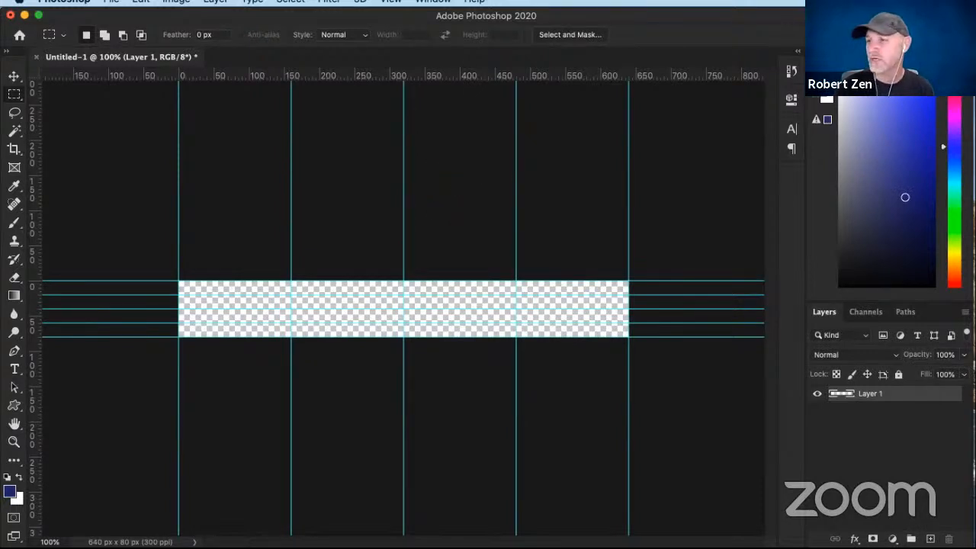
- Place the purple hippo image at the centre of the canvas and commit its placement
{"action": "left_click_drag", "start_coordinate": [324, 327], "coordinate": [294, 310]}
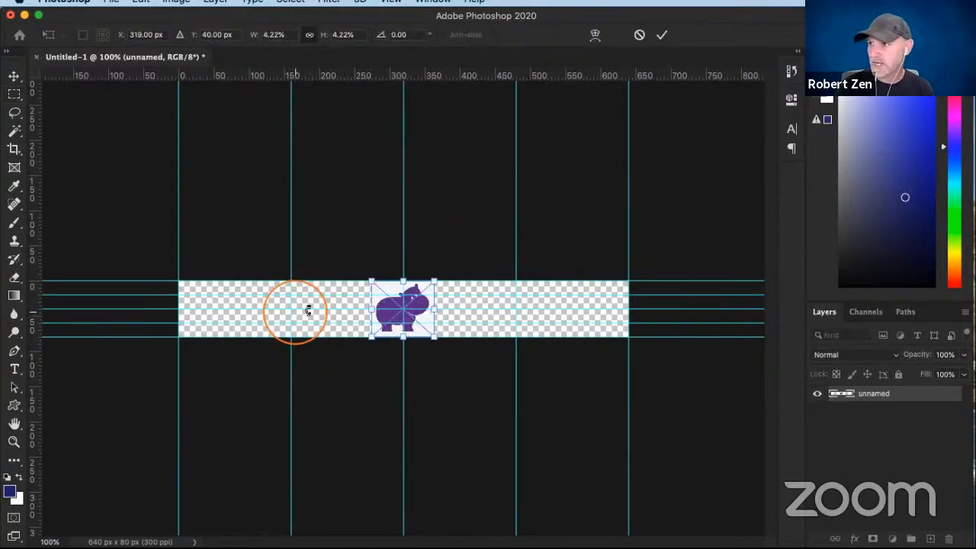
{"action": "left_click", "coordinate": [364, 303]}
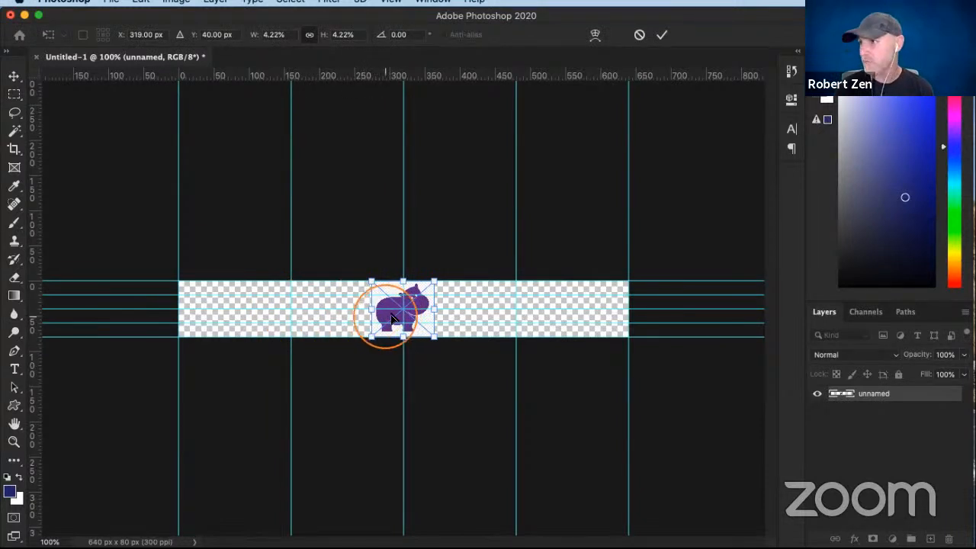
{"action": "double_click", "coordinate": [390, 316]}
- Select the hippo's purple body with the Magic Wand tool
{"action": "left_click", "coordinate": [126, 119]}
{"action": "left_click", "coordinate": [14, 133]}
{"action": "left_click", "coordinate": [325, 283]}
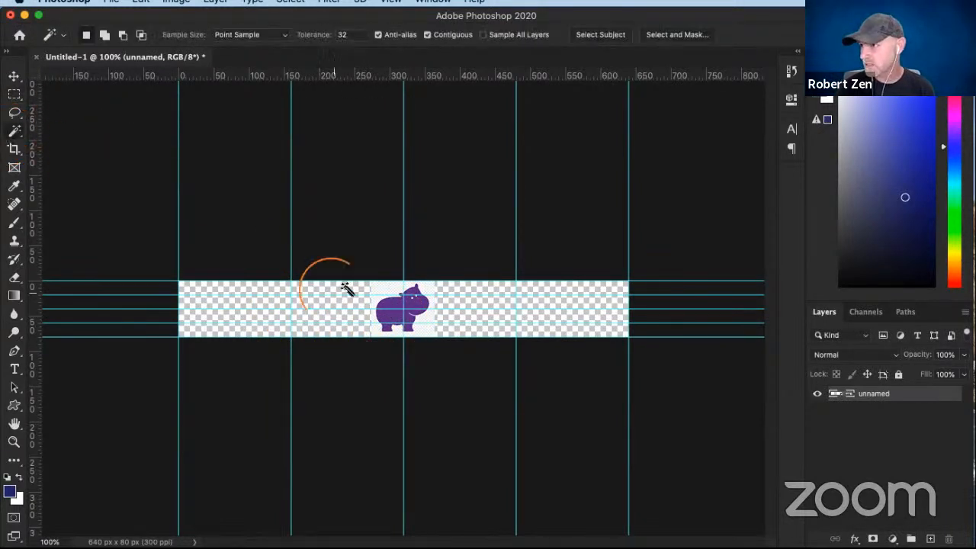
{"action": "left_click", "coordinate": [397, 315]}
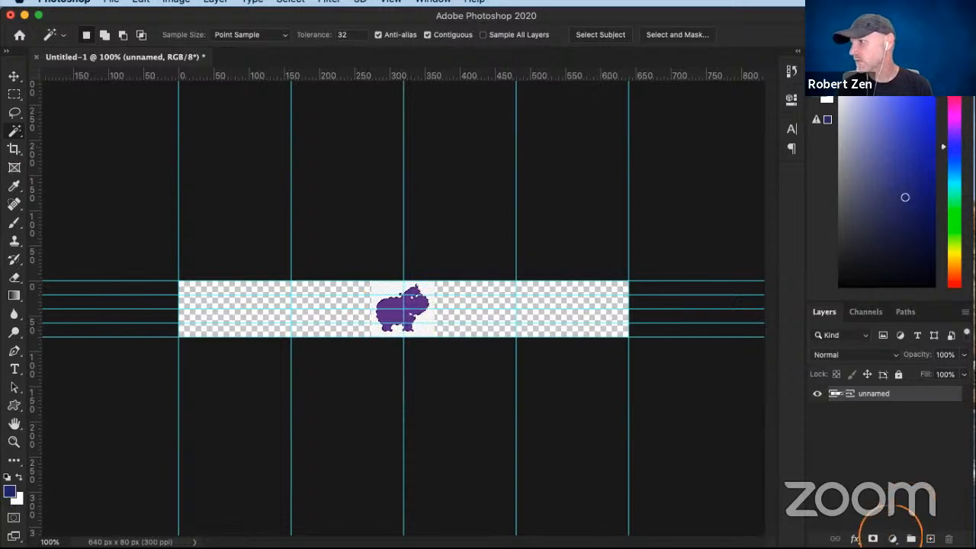
- Recolour the selected hippo with a dark purple Solid Color fill layer using the copied hex code, and delete the original image layer
{"action": "left_click", "coordinate": [893, 539]}
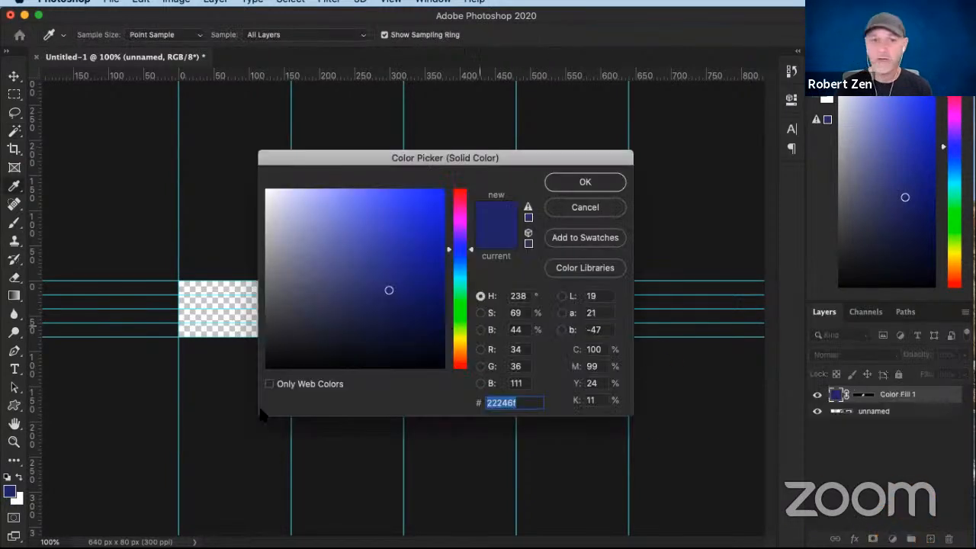
{"action": "key", "text": "Return"}
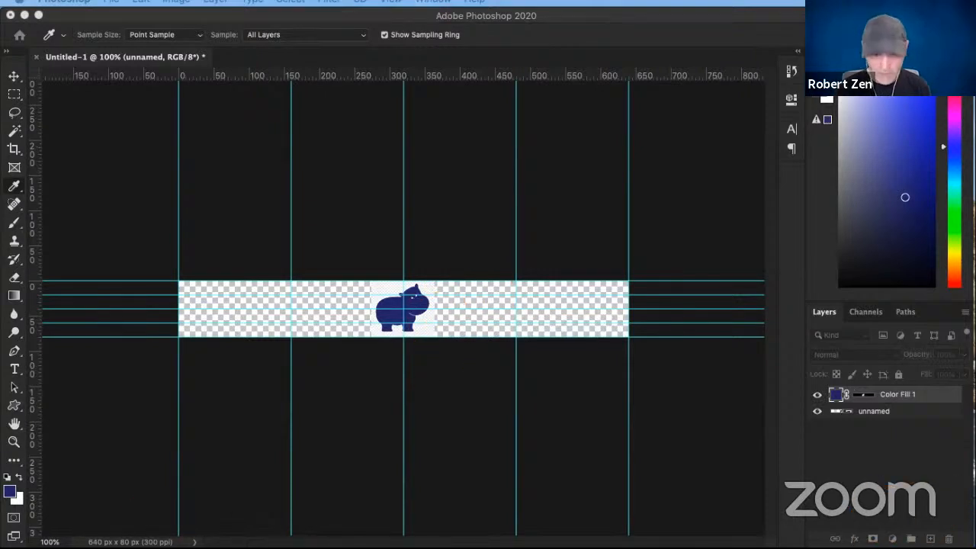
{"action": "double_click", "coordinate": [837, 394]}
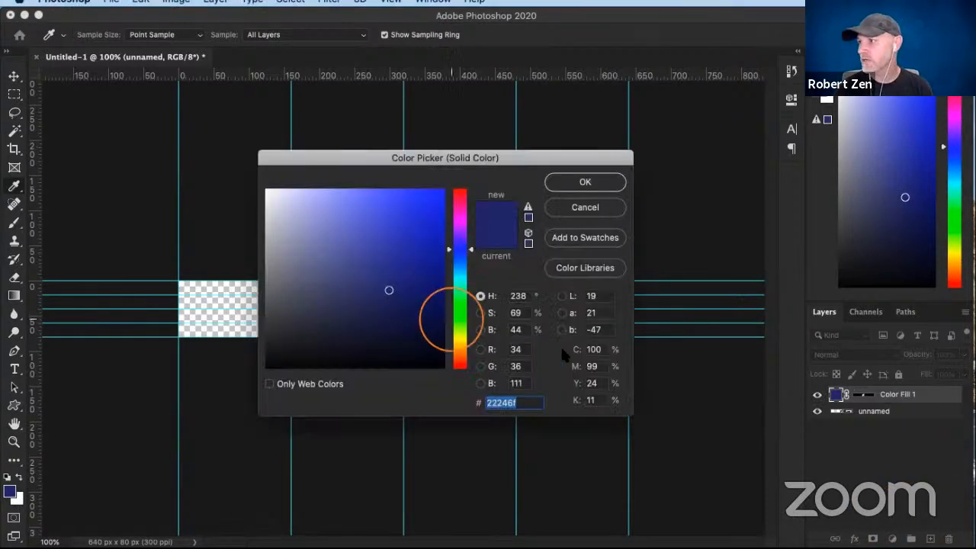
{"action": "left_click", "coordinate": [531, 403]}
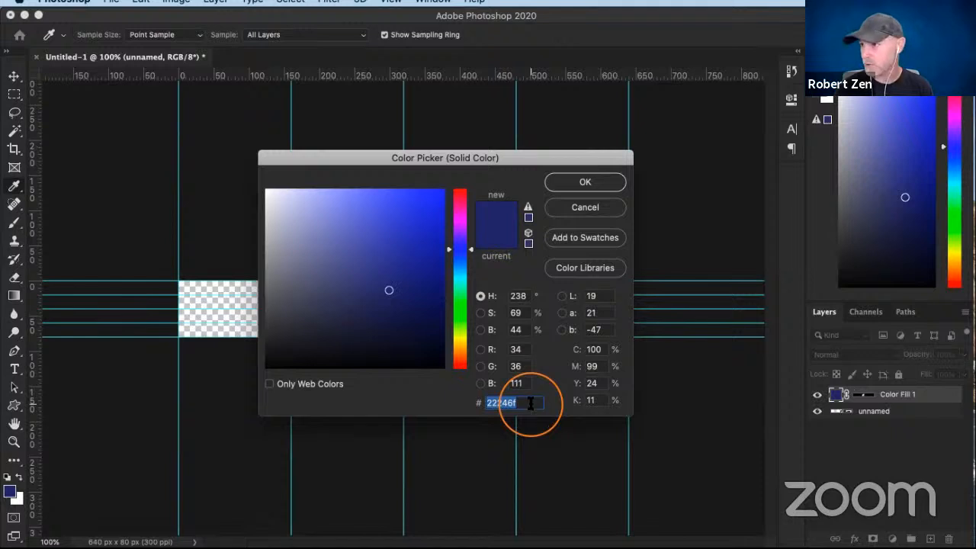
{"action": "key", "text": "super+v"}
{"action": "left_click", "coordinate": [585, 181]}
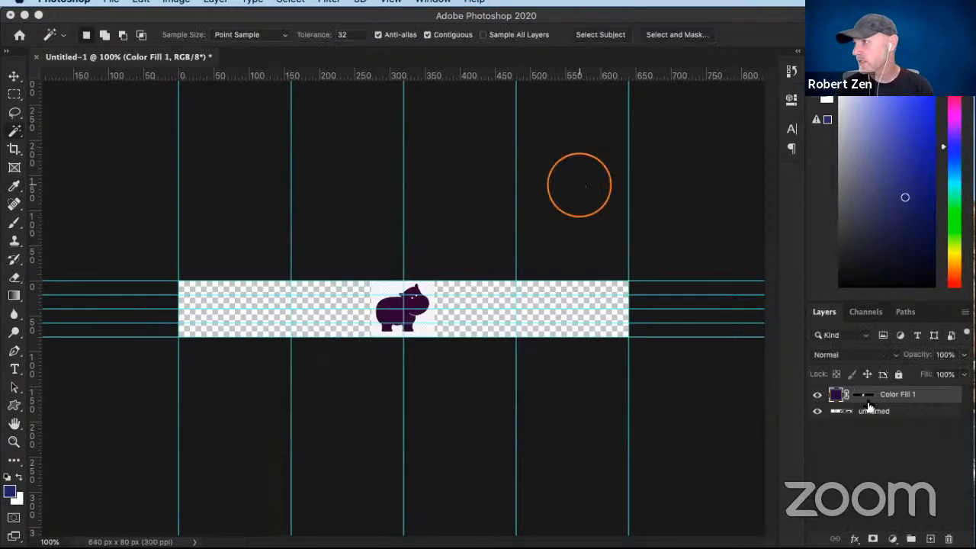
{"action": "left_click", "coordinate": [894, 413]}
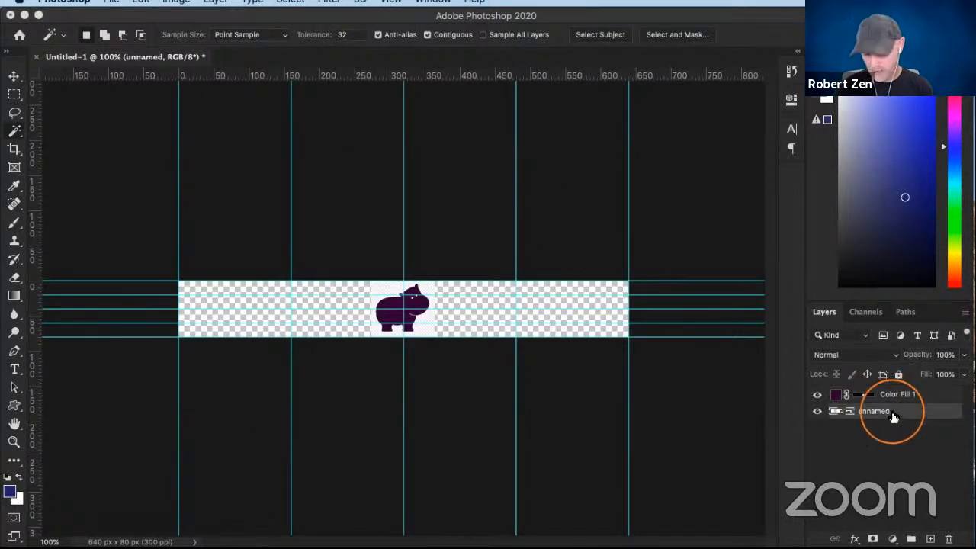
{"action": "key", "text": "BackSpace"}
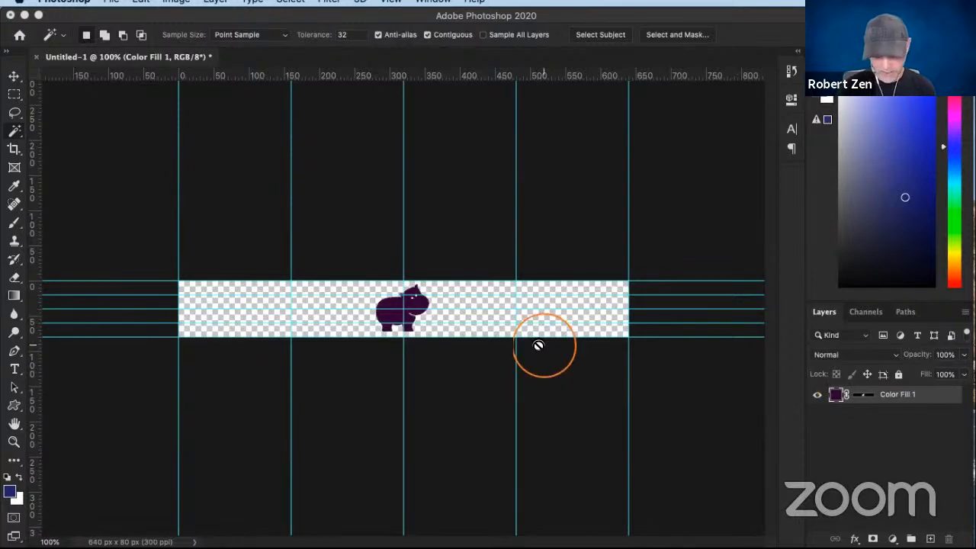
- Scale the hippo to about 72% and move it to the canvas's left end at about X 42 px, Y 40 px
{"action": "key", "text": "super+equal"}
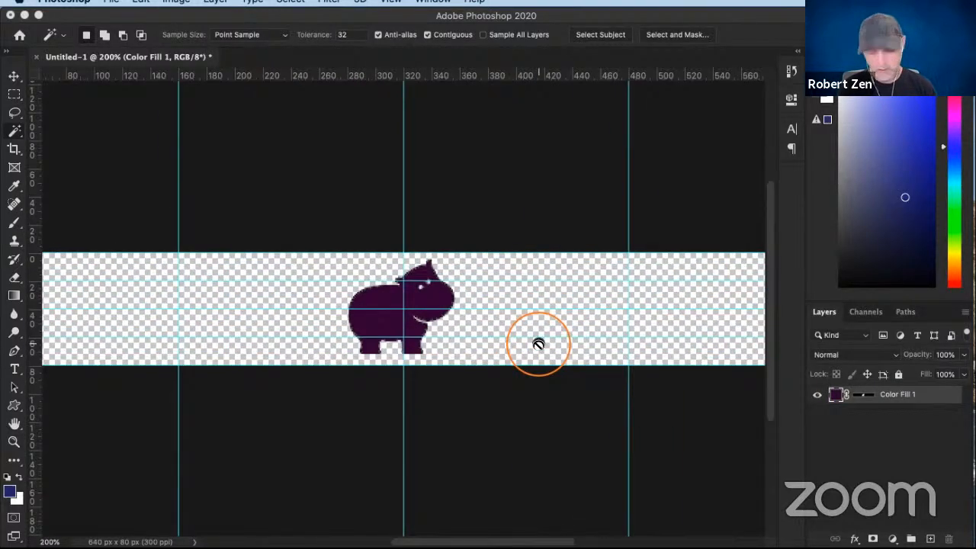
{"action": "scroll", "coordinate": [538, 344], "scroll_direction": "left", "scroll_amount": 5}
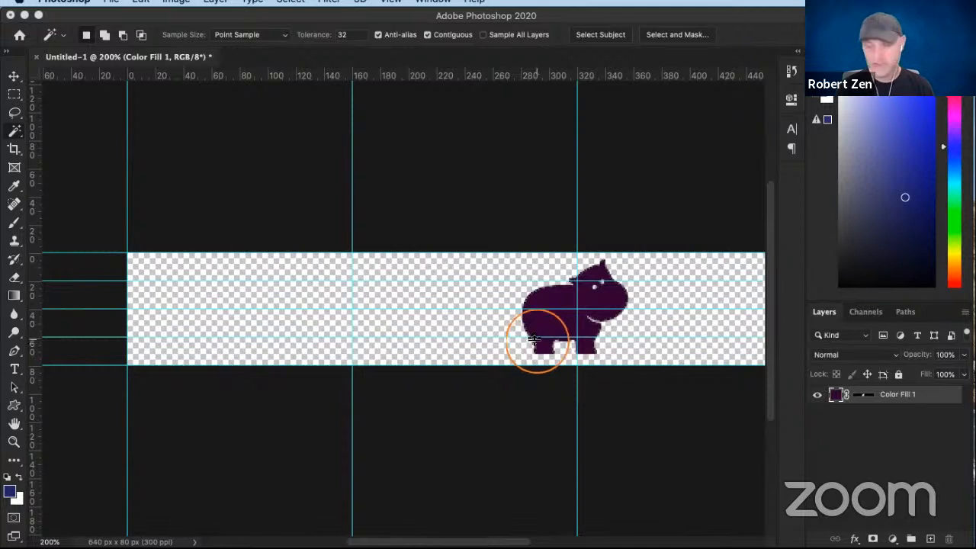
{"action": "key", "text": "super+t"}
{"action": "left_click_drag", "start_coordinate": [555, 305], "coordinate": [186, 306]}
{"action": "left_click_drag", "start_coordinate": [258, 260], "coordinate": [227, 292]}
{"action": "left_click_drag", "start_coordinate": [197, 326], "coordinate": [192, 310]}
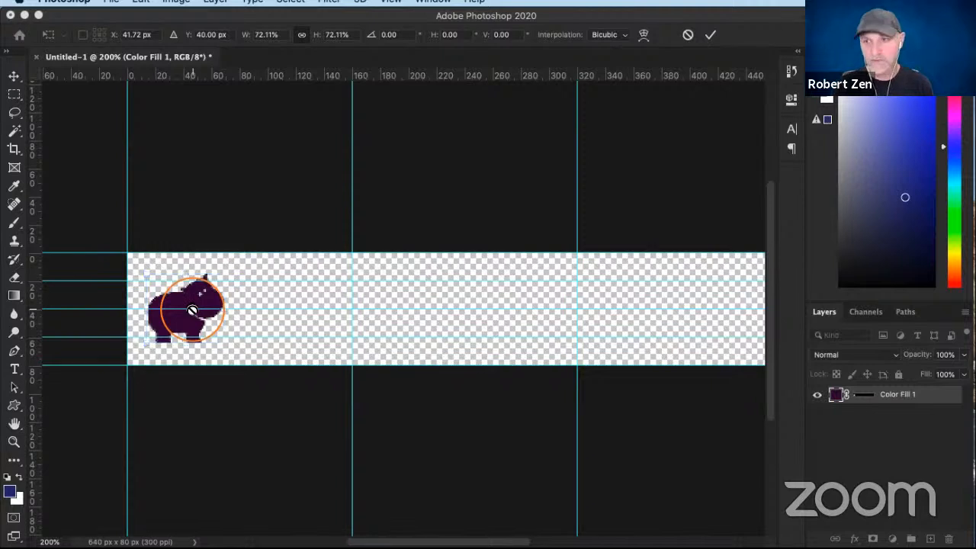
{"action": "key", "text": "Return"}
{"action": "key", "text": "w"}
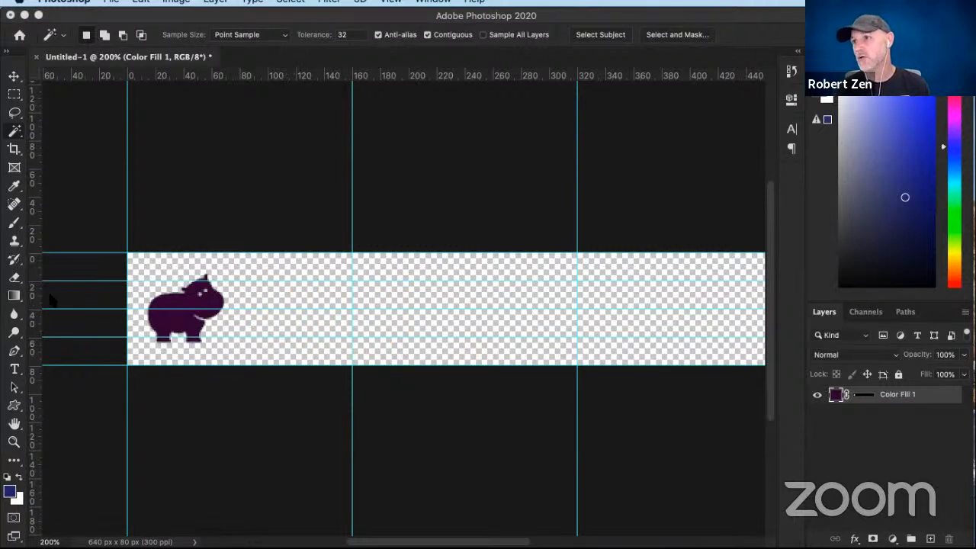
- Add a left-aligned text layer at 10 pt in Baloo Bhai and position it just right of the hippo
{"action": "left_click", "coordinate": [13, 368]}
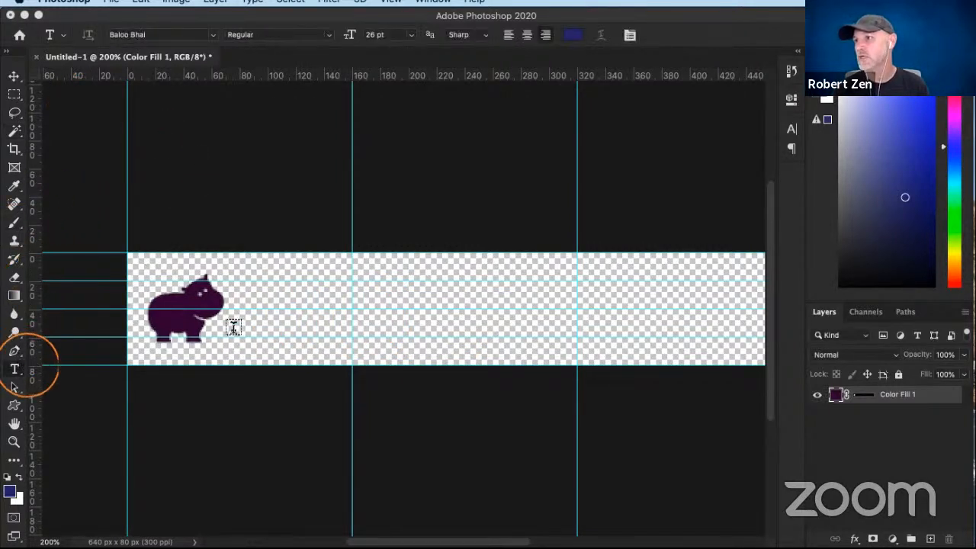
{"action": "left_click", "coordinate": [252, 321]}
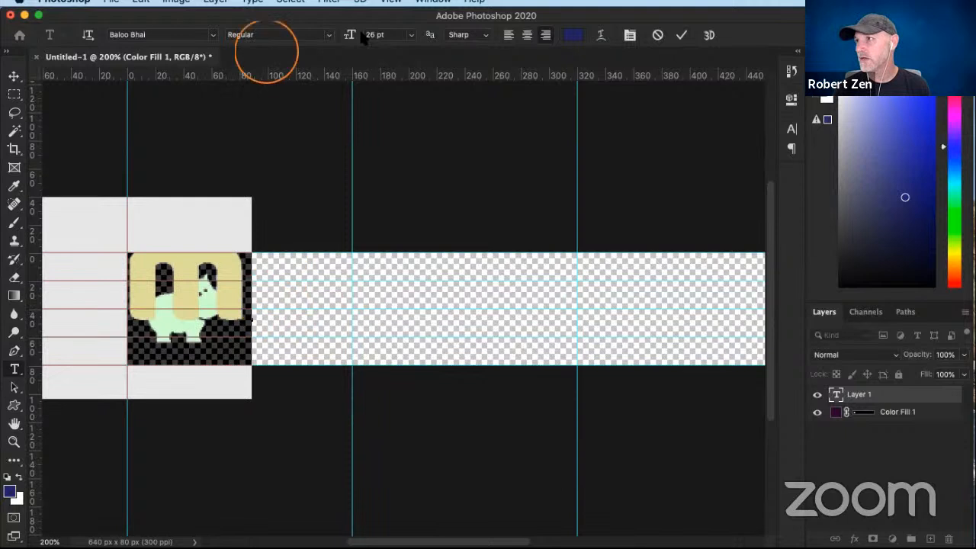
{"action": "left_click_drag", "start_coordinate": [351, 35], "coordinate": [334, 35]}
{"action": "left_click_drag", "start_coordinate": [266, 255], "coordinate": [267, 365]}
{"action": "left_click_drag", "start_coordinate": [397, 370], "coordinate": [576, 365]}
{"action": "left_click", "coordinate": [509, 35]}
{"action": "left_click_drag", "start_coordinate": [497, 366], "coordinate": [277, 355]}
- Replace the placeholder text beside the hippo with "Hip Photography"
{"action": "left_click", "coordinate": [312, 303]}
{"action": "triple_click", "coordinate": [313, 303]}
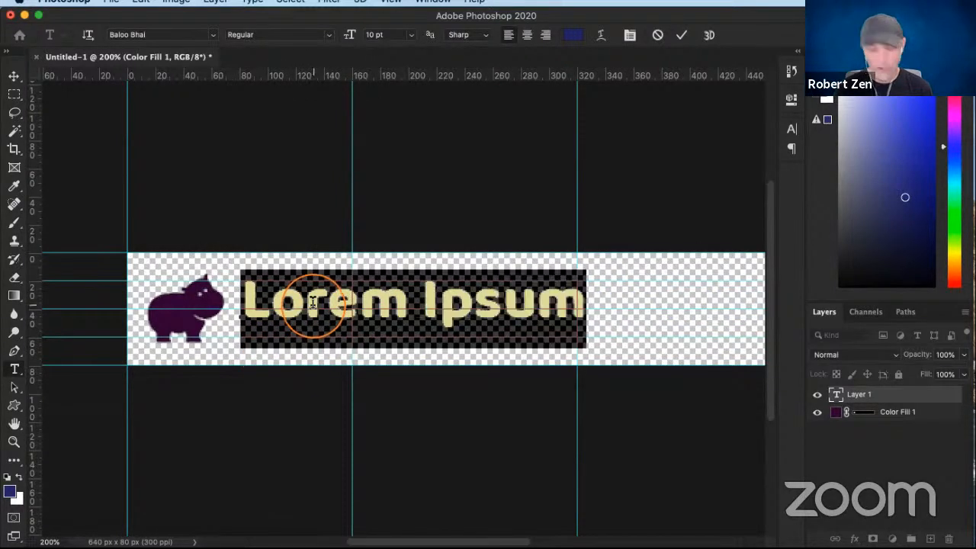
{"action": "type", "text": "Hipo"}
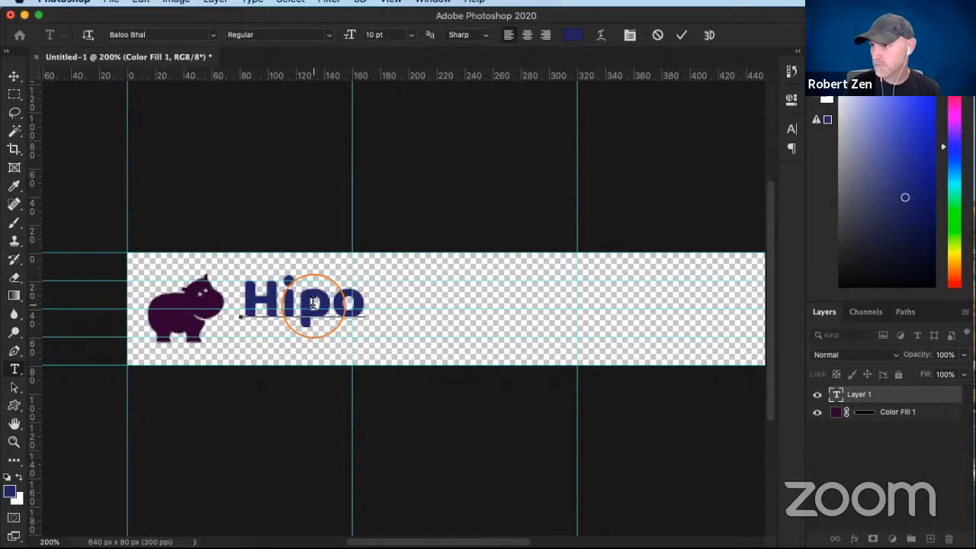
{"action": "key", "text": "BackSpace"}
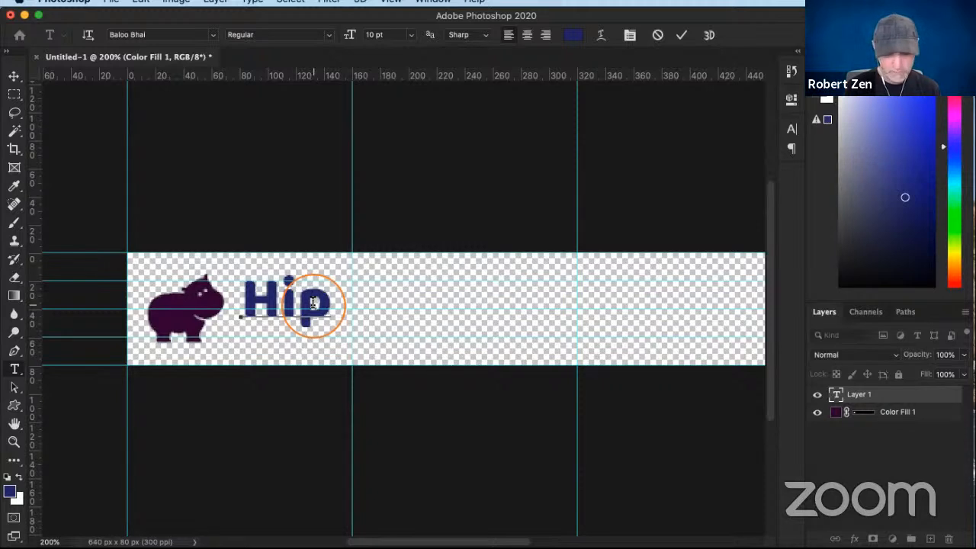
{"action": "type", "text": "Photograph"}
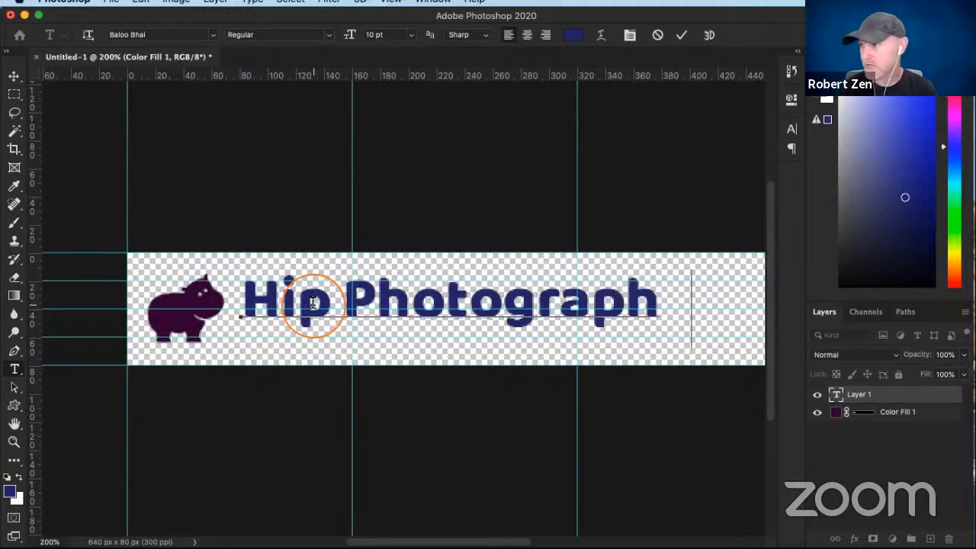
{"action": "type", "text": "y"}
{"action": "scroll", "coordinate": [314, 305], "scroll_direction": "right", "scroll_amount": 2}
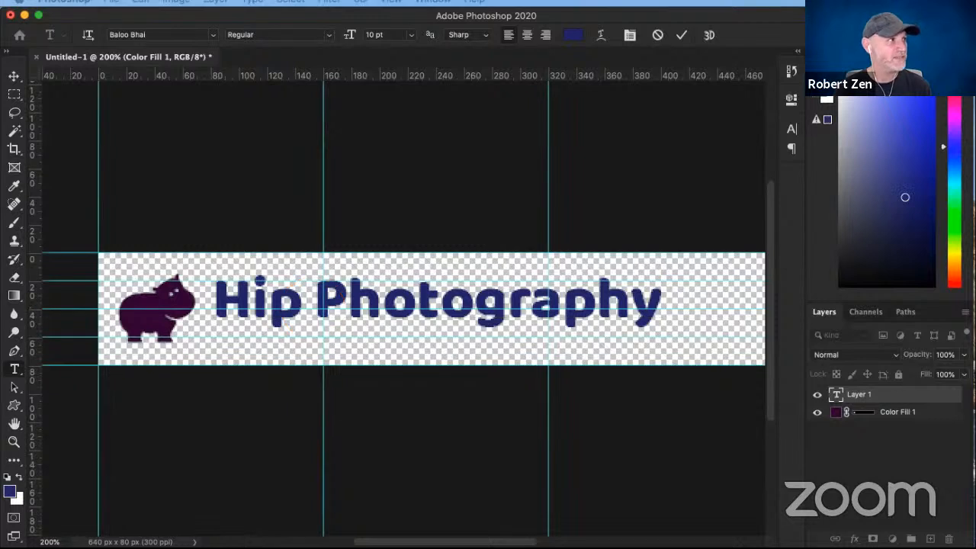
- Recolour the word "Photography" in the text layer with the hippo's dark purple #330136 and commit the text
{"action": "left_click", "coordinate": [174, 218]}
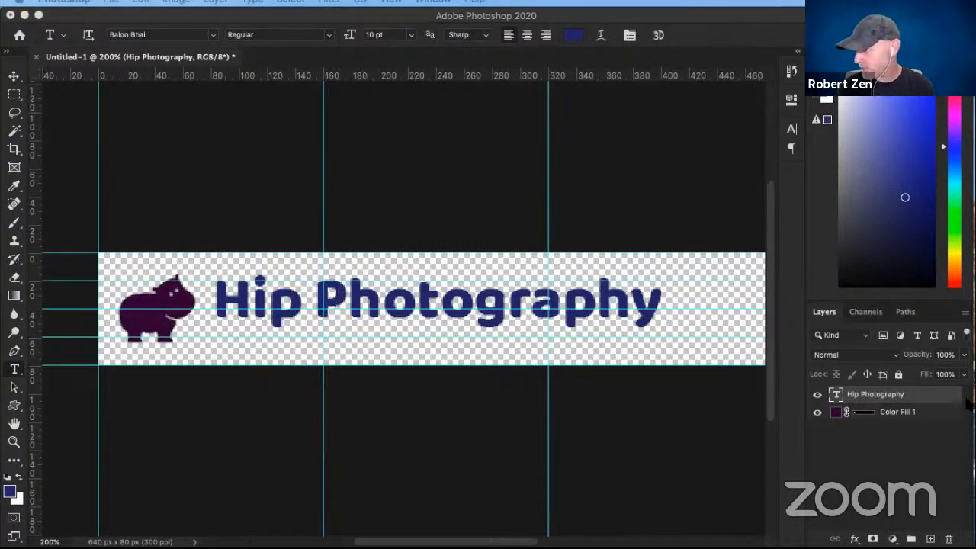
{"action": "double_click", "coordinate": [837, 396]}
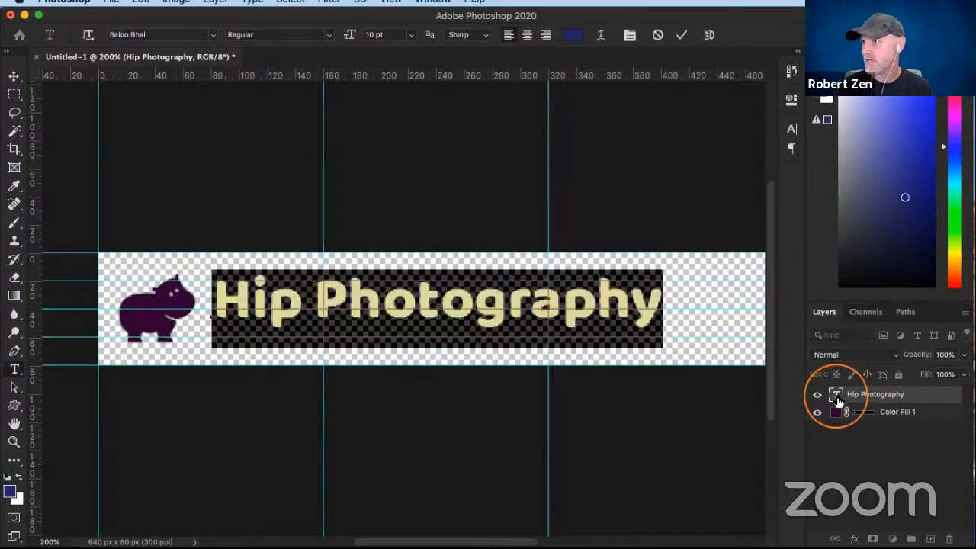
{"action": "left_click", "coordinate": [332, 300]}
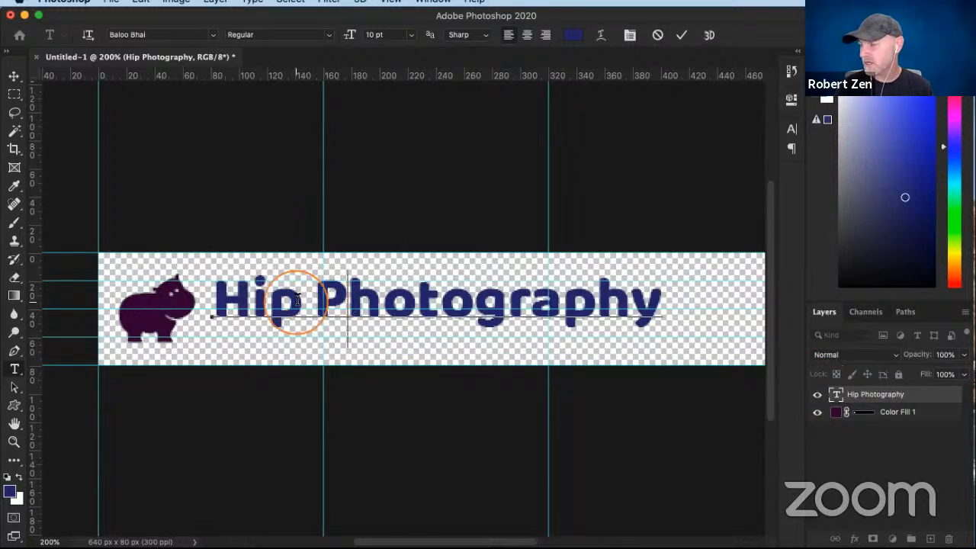
{"action": "left_click_drag", "start_coordinate": [312, 297], "coordinate": [662, 304]}
{"action": "left_click", "coordinate": [574, 34]}
{"action": "left_click", "coordinate": [535, 404]}
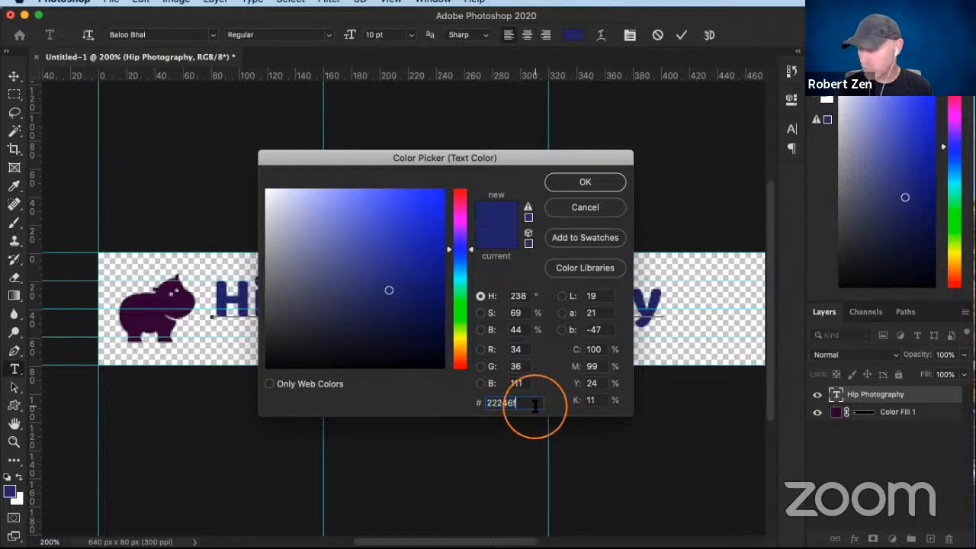
{"action": "type", "text": "331034"}
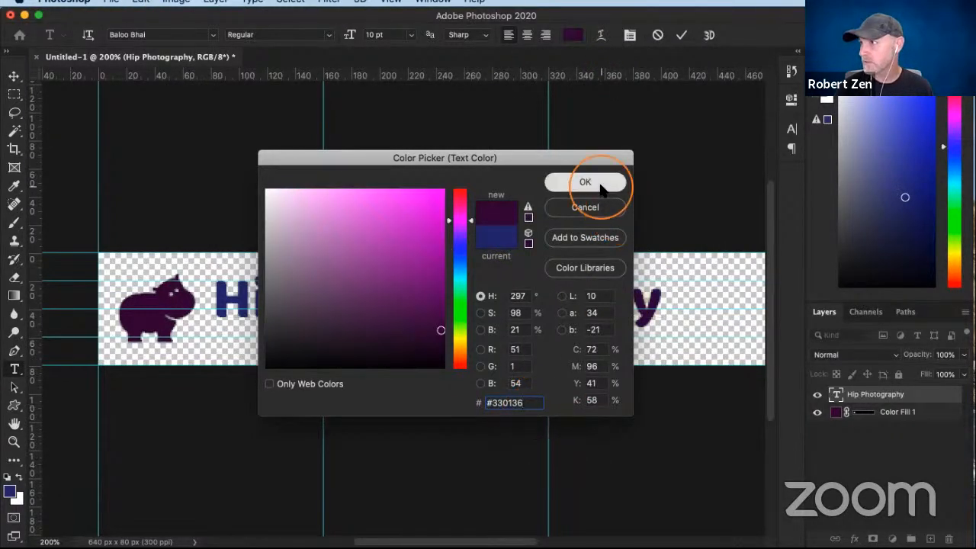
{"action": "left_click", "coordinate": [585, 182]}
{"action": "left_click", "coordinate": [681, 35]}
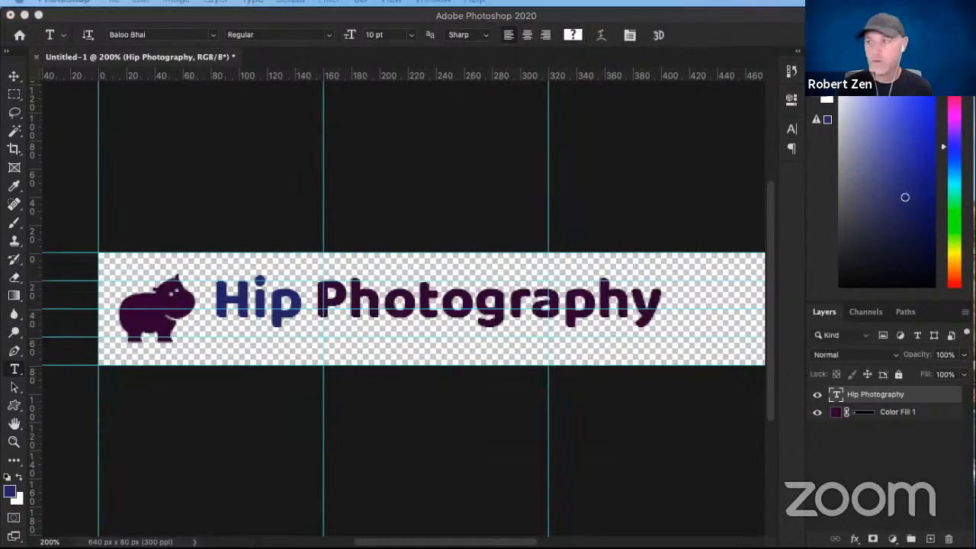
- Recolour the word "Hip" with an orange-red hex code copied from the Halloween palette in Chrome, and commit the text
{"action": "left_click_drag", "start_coordinate": [0, 145], "coordinate": [461, 102]}
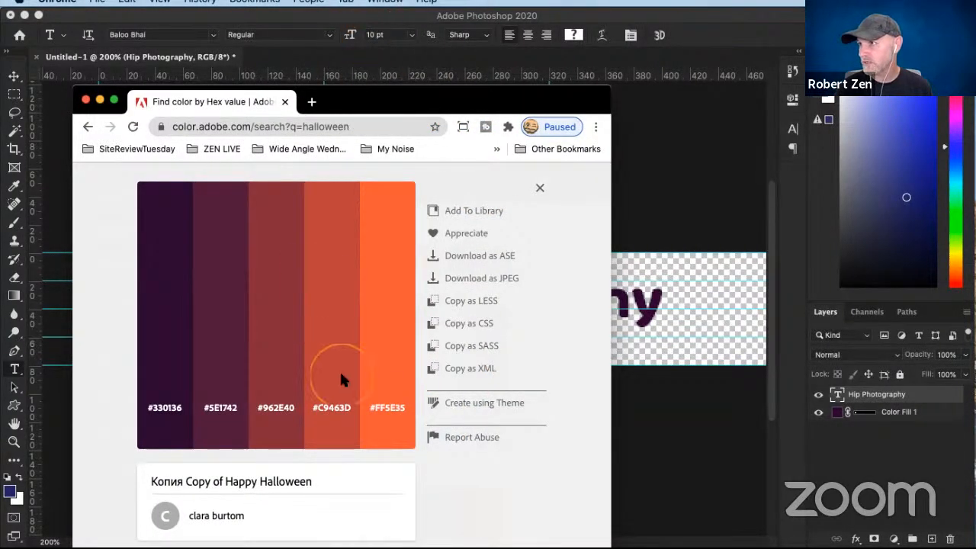
{"action": "left_click", "coordinate": [691, 202]}
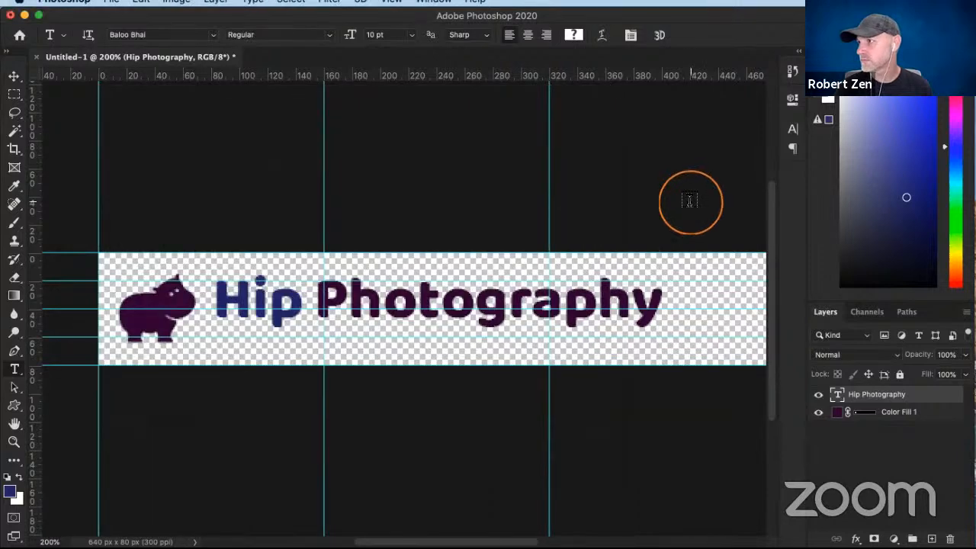
{"action": "double_click", "coordinate": [838, 394]}
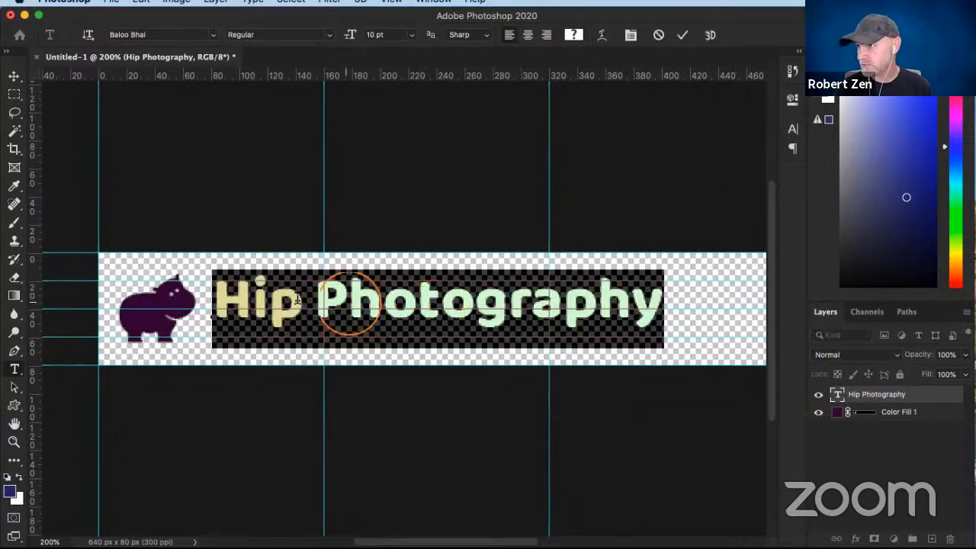
{"action": "left_click", "coordinate": [302, 304]}
{"action": "left_click_drag", "start_coordinate": [302, 303], "coordinate": [239, 300]}
{"action": "left_click", "coordinate": [573, 35]}
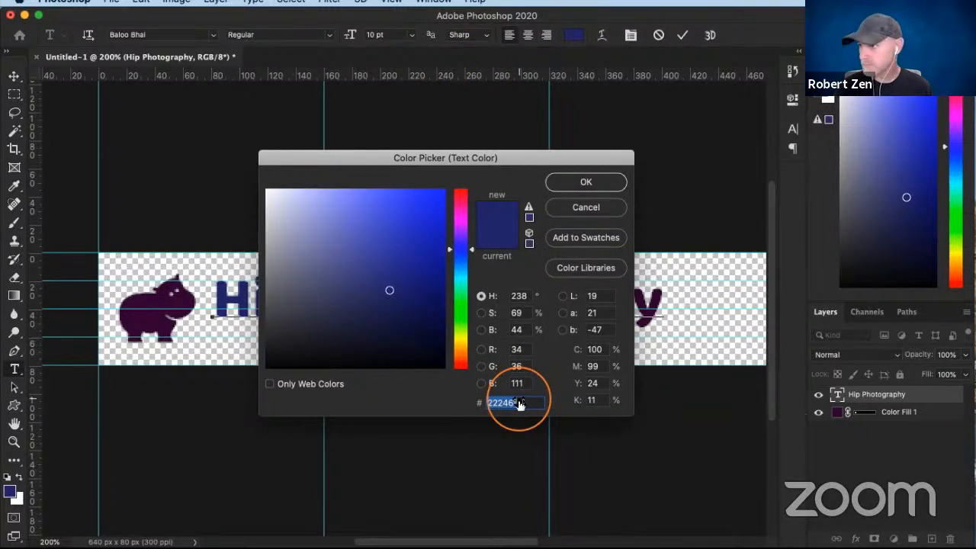
{"action": "type", "text": "#C9463D"}
{"action": "left_click", "coordinate": [574, 186]}
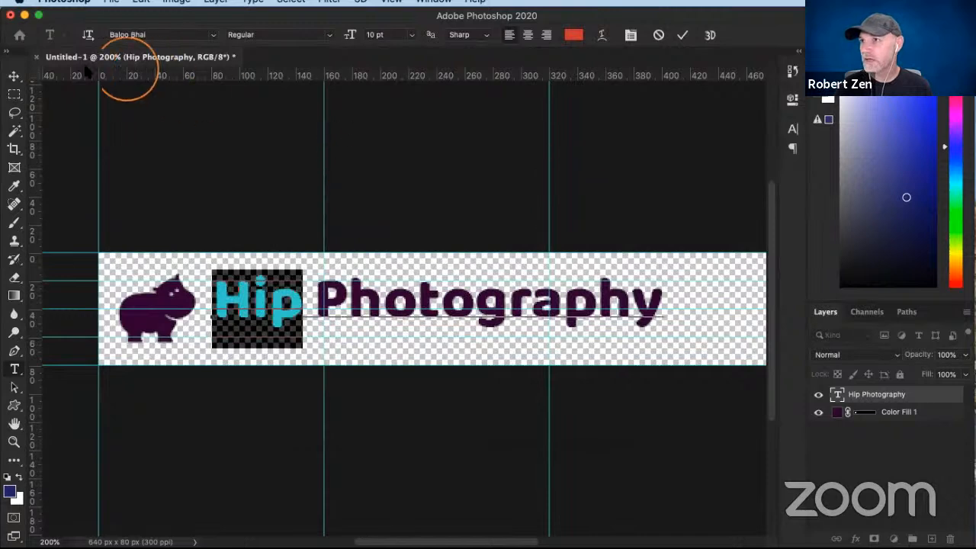
{"action": "left_click", "coordinate": [14, 76]}
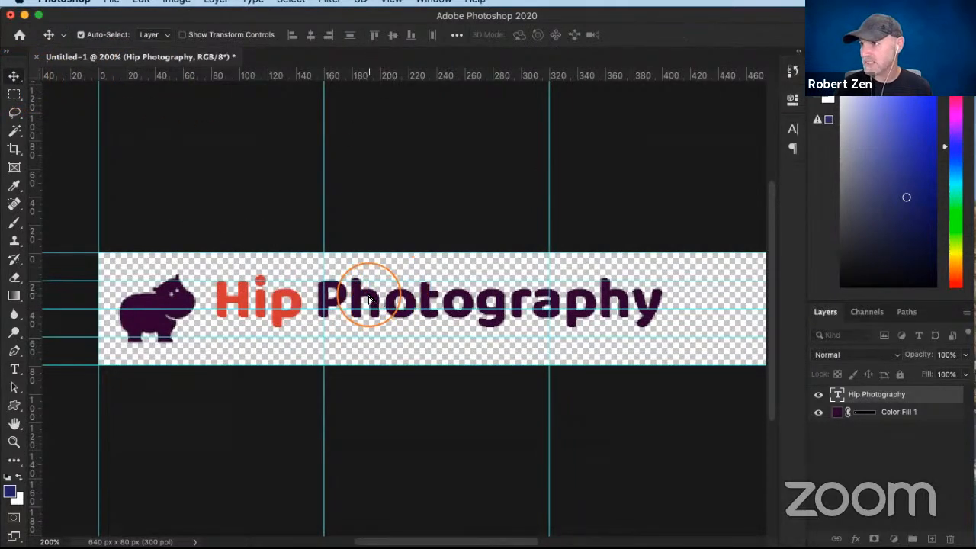
- Move the "Hip Photography" text down beside the hippo's lower half and set its font size to 6 pt
{"action": "left_click_drag", "start_coordinate": [369, 300], "coordinate": [355, 325]}
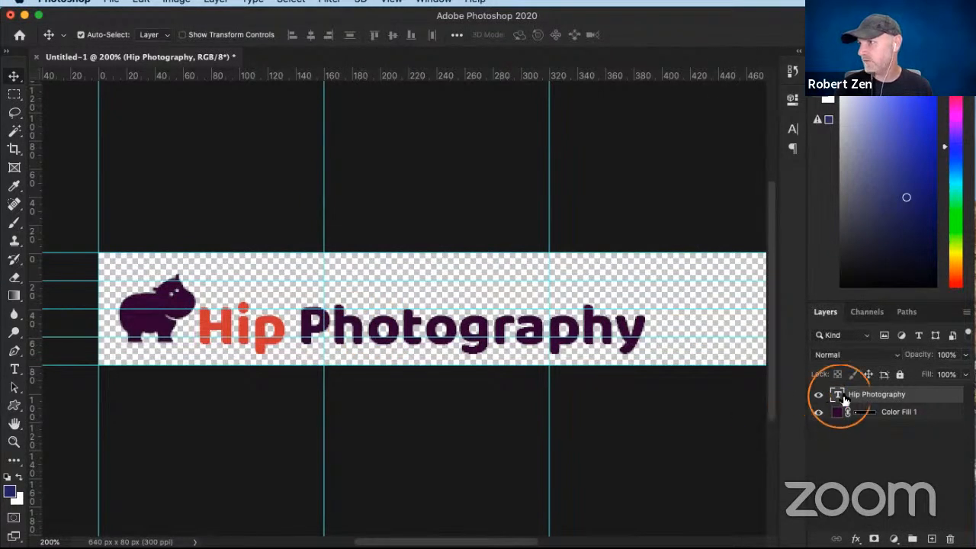
{"action": "double_click", "coordinate": [837, 395]}
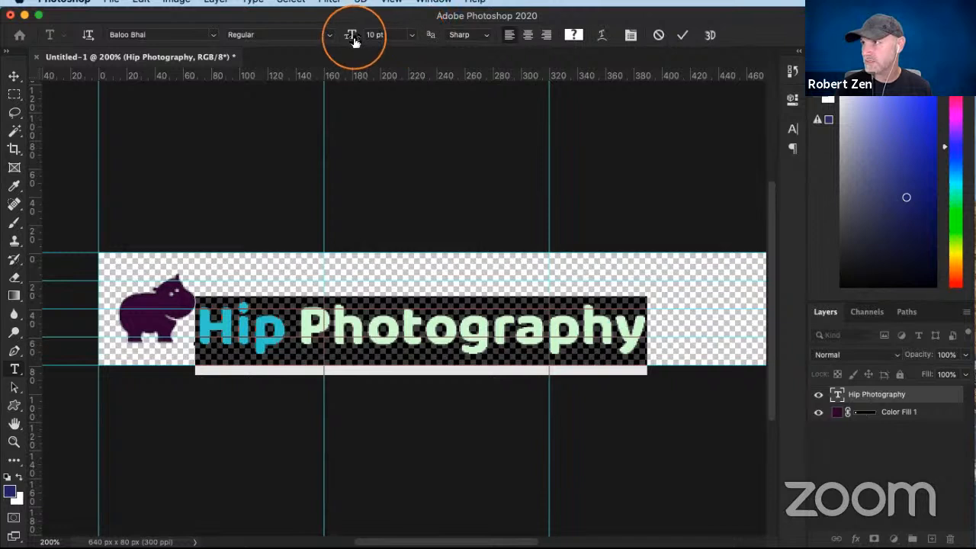
{"action": "left_click_drag", "start_coordinate": [353, 41], "coordinate": [351, 39]}
{"action": "left_click", "coordinate": [258, 335]}
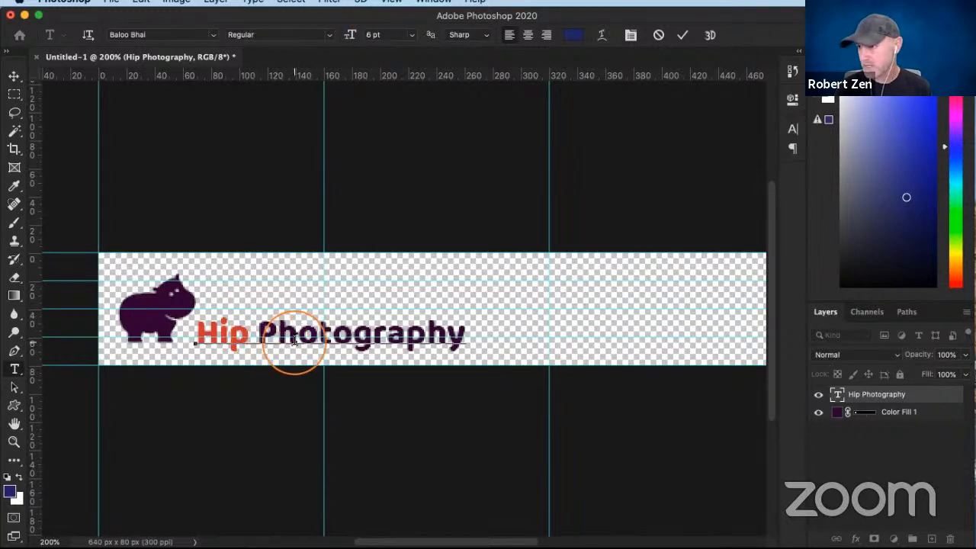
- Try stacking "Photography" on a second line beneath "Hip" beside the hippo
{"action": "key", "text": "Return"}
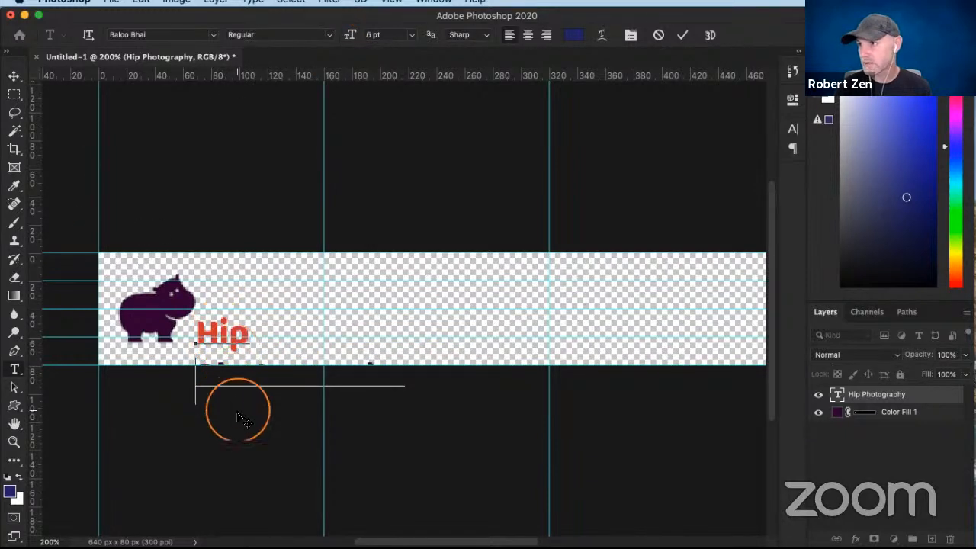
{"action": "left_click_drag", "start_coordinate": [242, 404], "coordinate": [244, 376]}
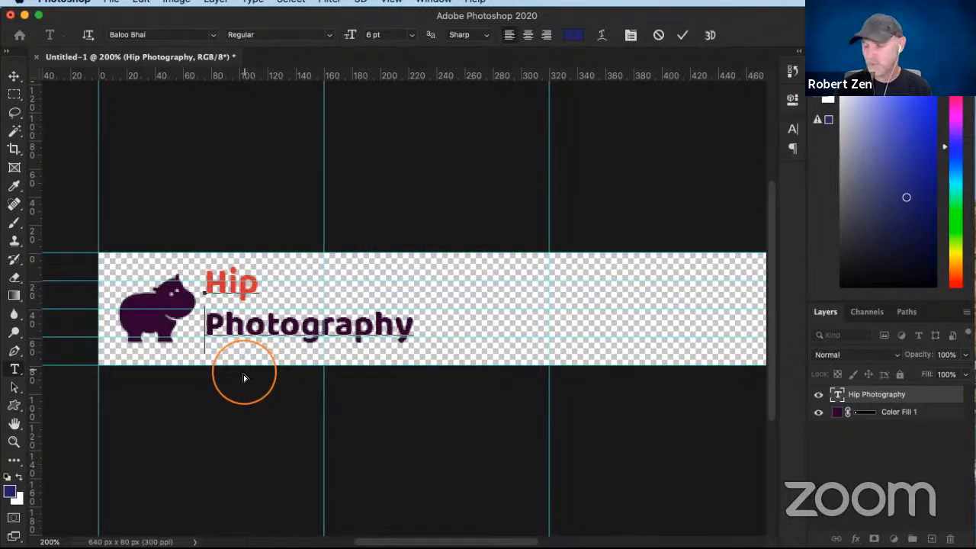
{"action": "key", "text": "BackSpace"}
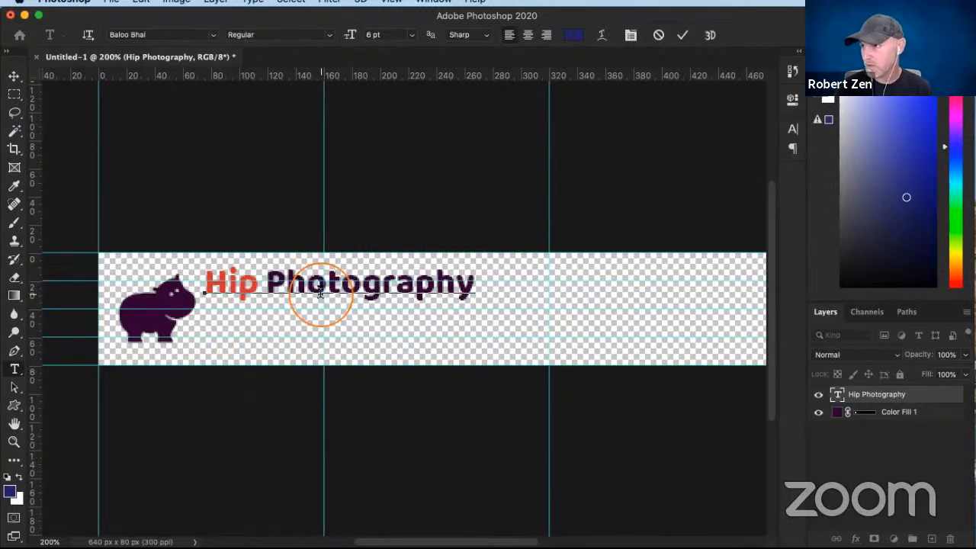
- Place the "Hip Photography" text on a single line next to the hippo's feet and finish editing it
{"action": "left_click_drag", "start_coordinate": [307, 334], "coordinate": [300, 377]}
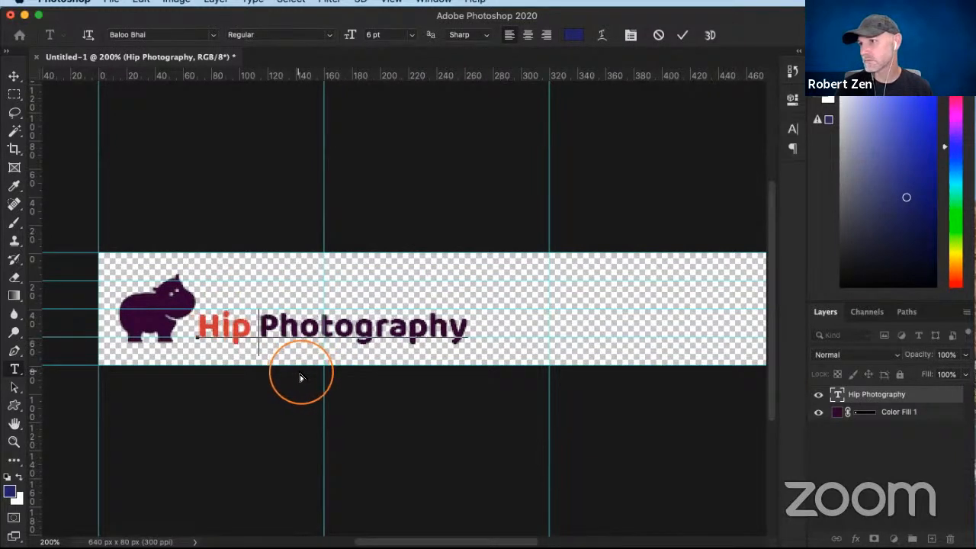
{"action": "key", "text": "Return"}
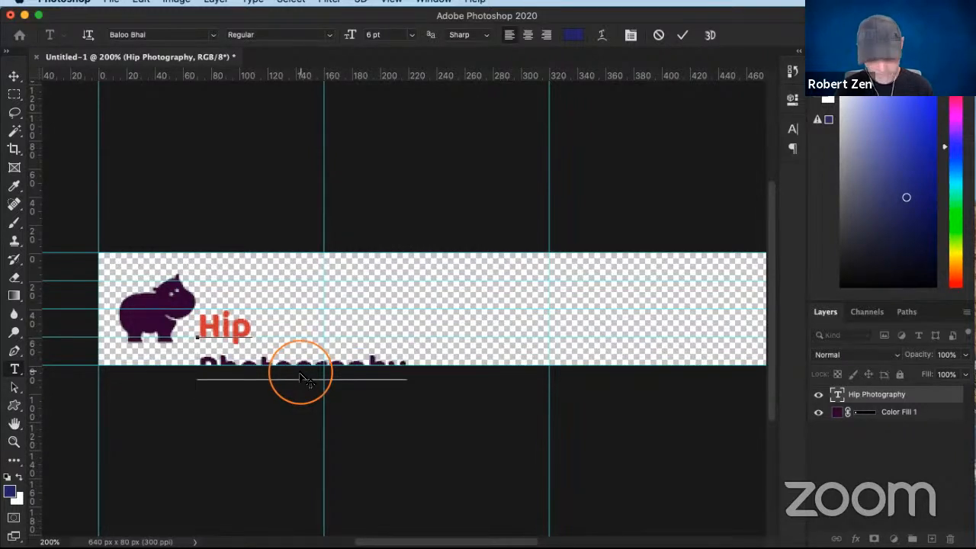
{"action": "key", "text": "Escape"}
{"action": "left_click", "coordinate": [14, 94]}
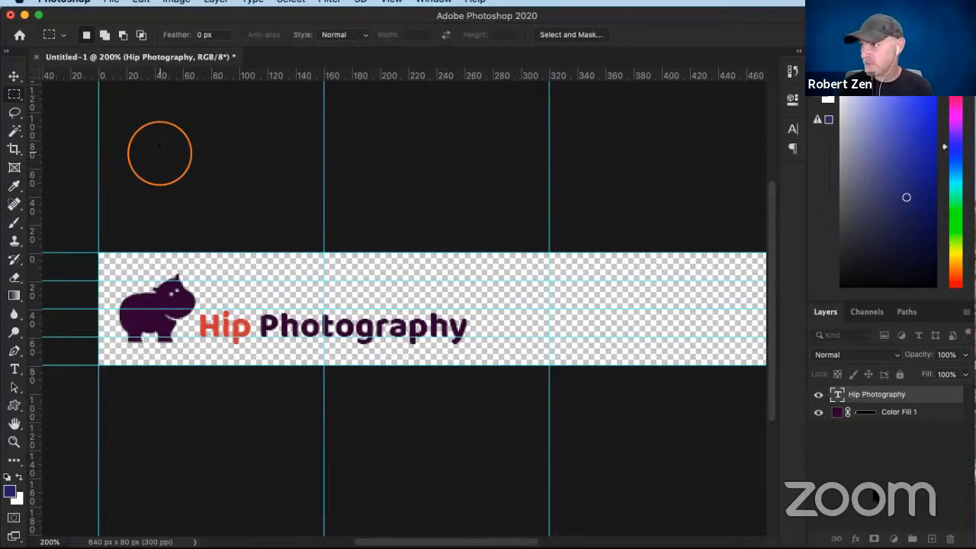
- Merge the text and hippo layers and crop the canvas tightly to the logo's visible pixels
{"action": "right_click", "coordinate": [920, 412]}
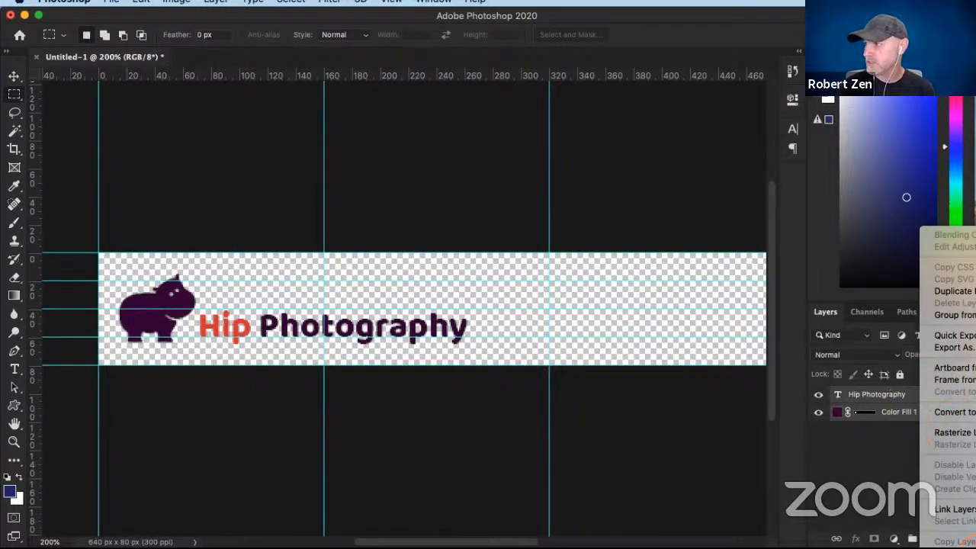
{"action": "left_click", "coordinate": [974, 548]}
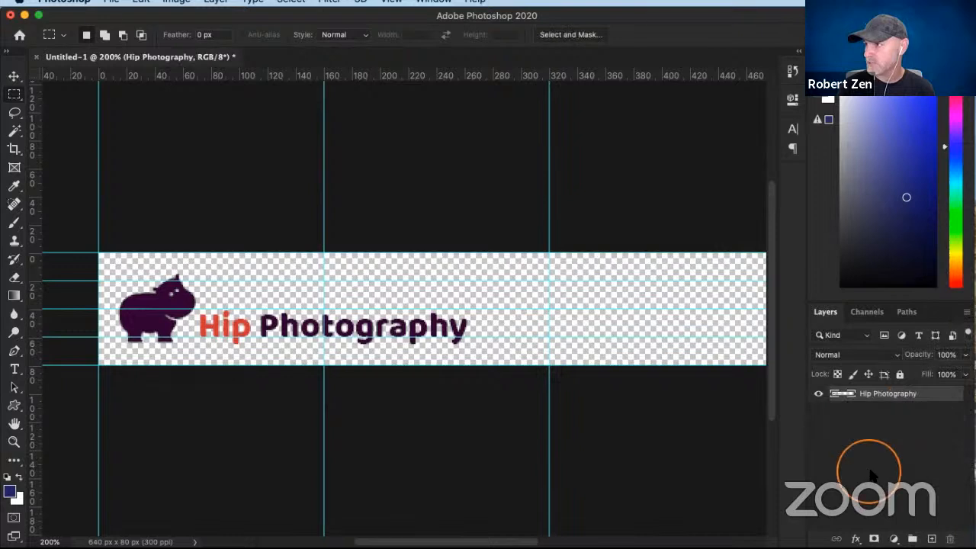
{"action": "left_click", "coordinate": [841, 396], "text": "super"}
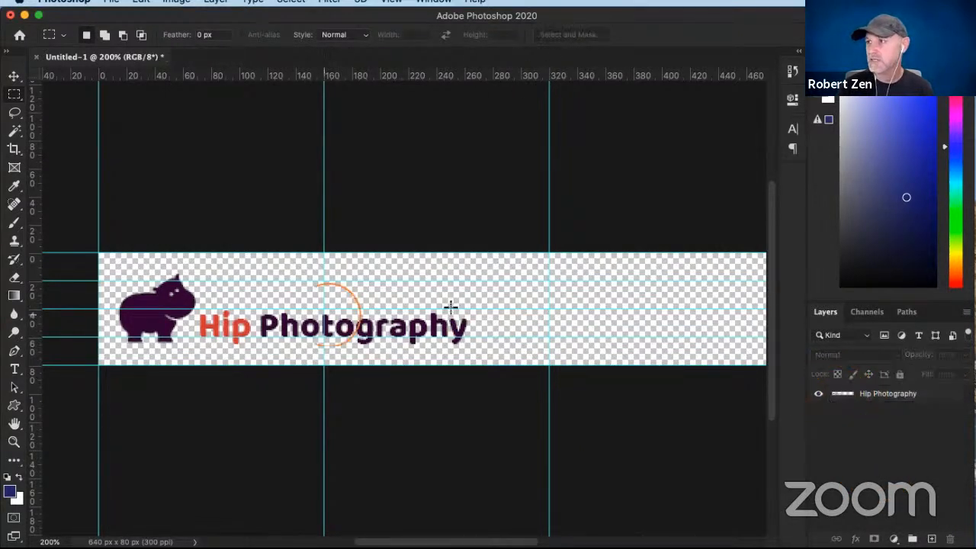
{"action": "left_click", "coordinate": [850, 394], "text": "super"}
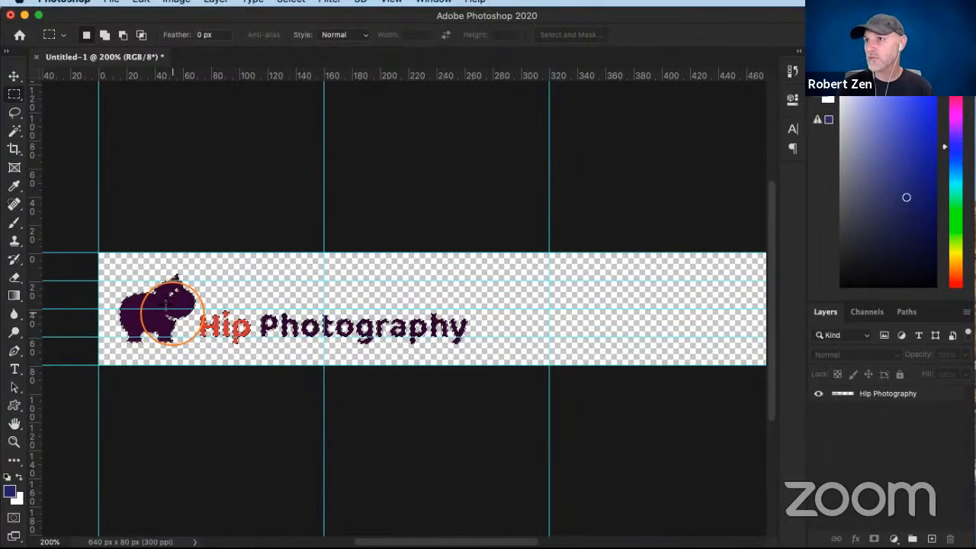
{"action": "left_click", "coordinate": [14, 150]}
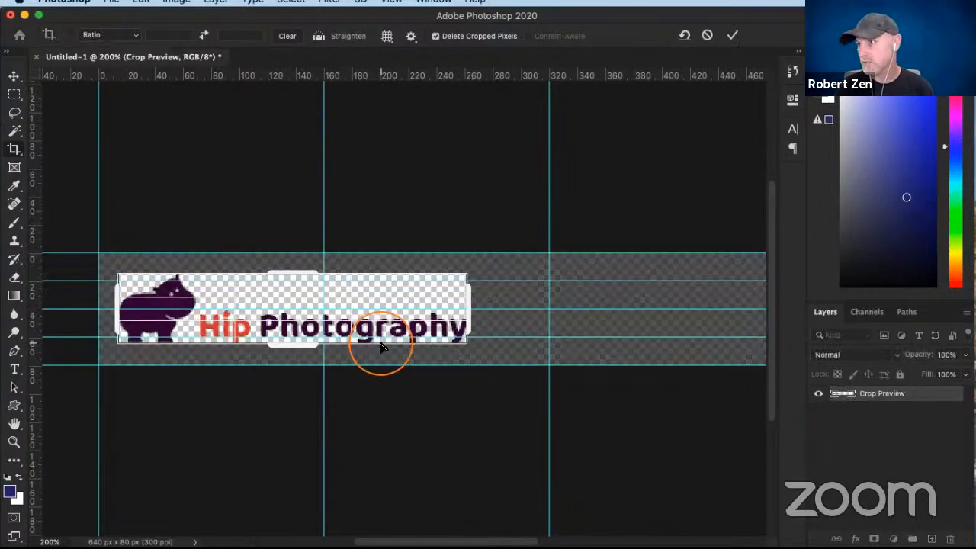
{"action": "key", "text": "Return"}
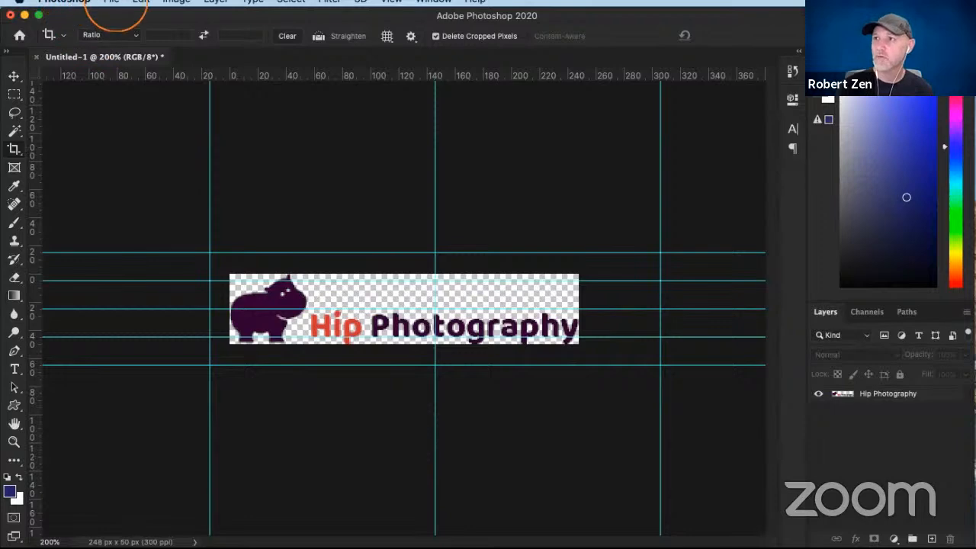
- Export the cropped logo as a PNG named "Header Logo.png" in the ZEN logos folder
{"action": "left_click", "coordinate": [112, 2]}
{"action": "mouse_move", "coordinate": [137, 193]}
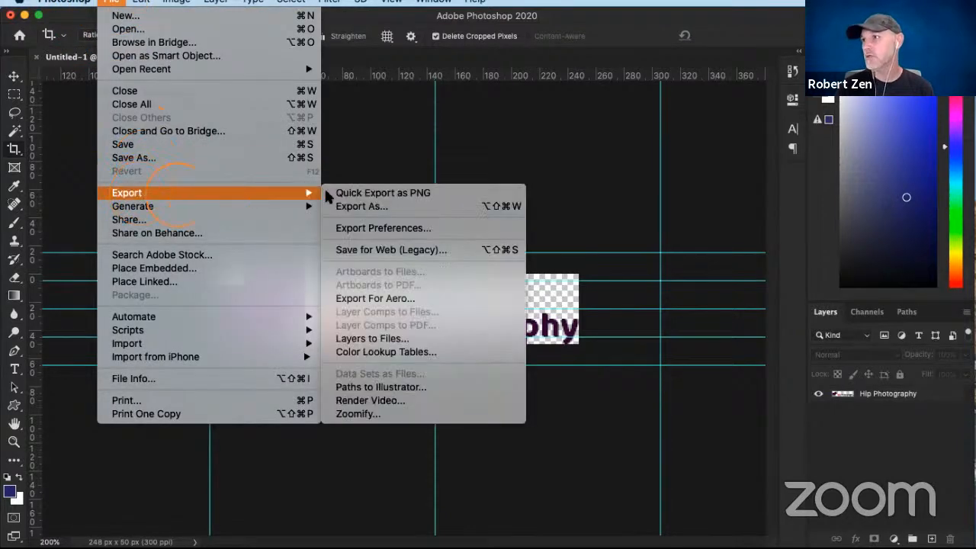
{"action": "left_click", "coordinate": [341, 193]}
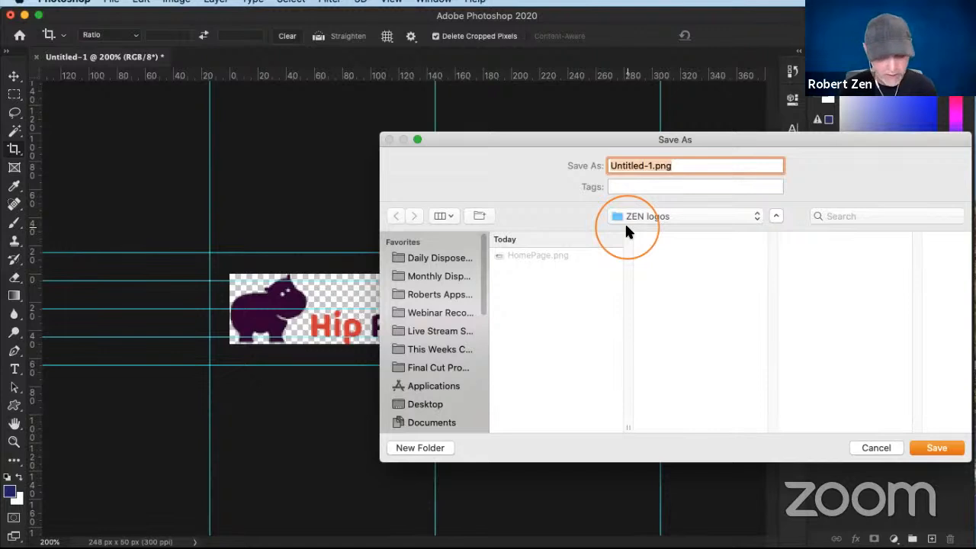
{"action": "type", "text": "Header Logo"}
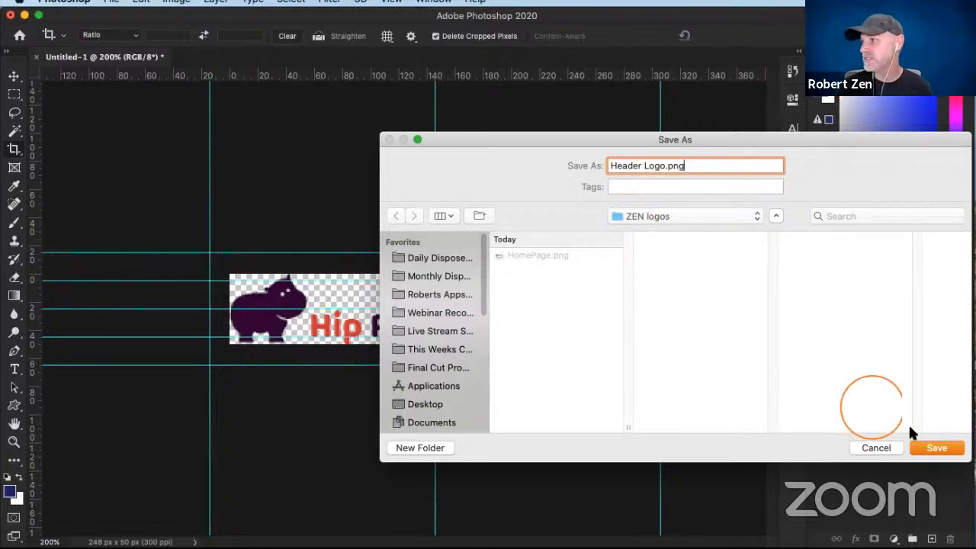
{"action": "left_click", "coordinate": [930, 449]}
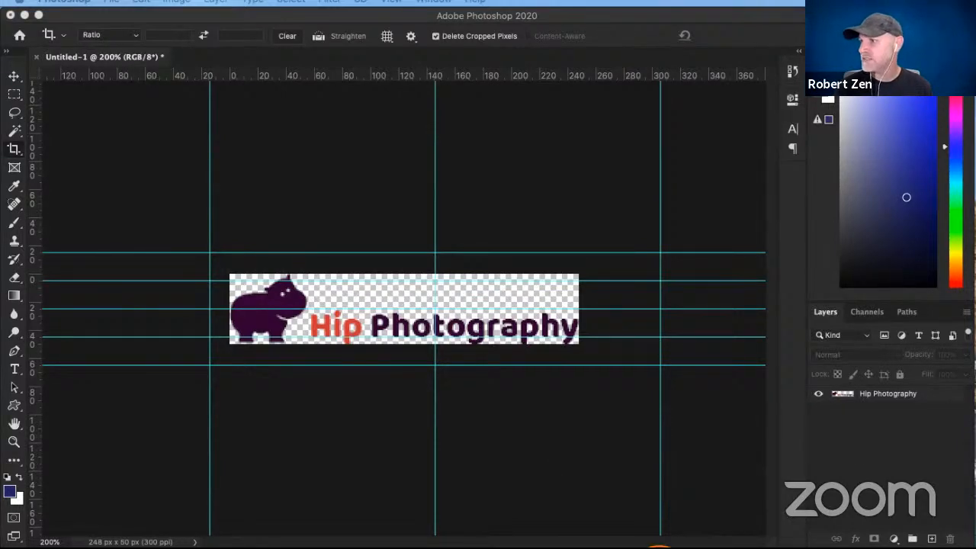
- Check the site header on the Zenfolio customize page in Chrome and examine the cropped logo in Photoshop at 400%
{"action": "left_click_drag", "start_coordinate": [660, 548], "coordinate": [648, 251]}
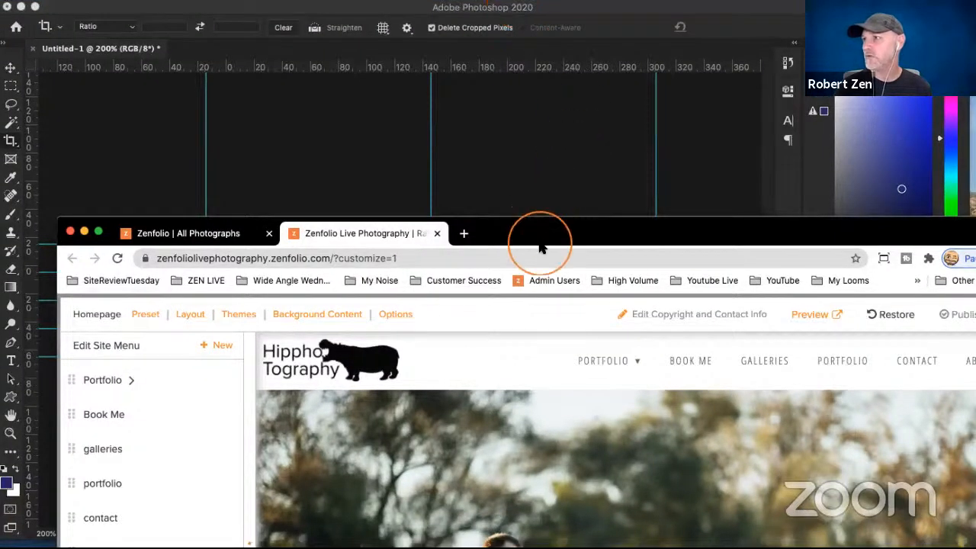
{"action": "left_click_drag", "start_coordinate": [542, 241], "coordinate": [766, 548]}
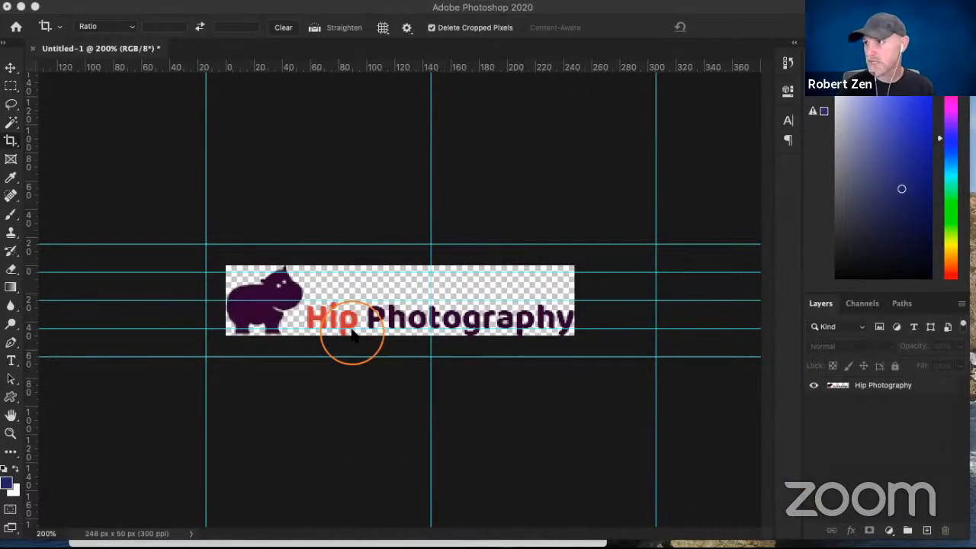
{"action": "left_click", "coordinate": [340, 204]}
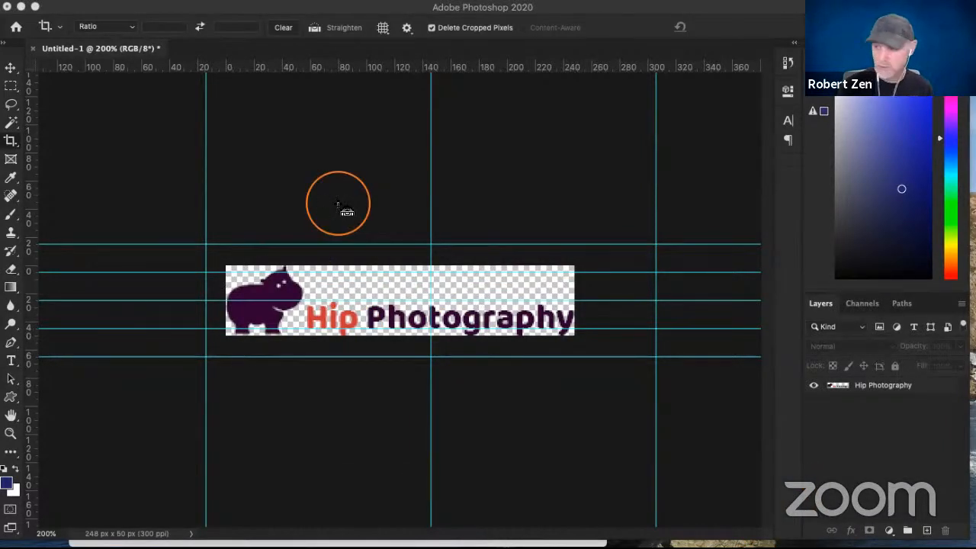
{"action": "key", "text": "super+equal"}
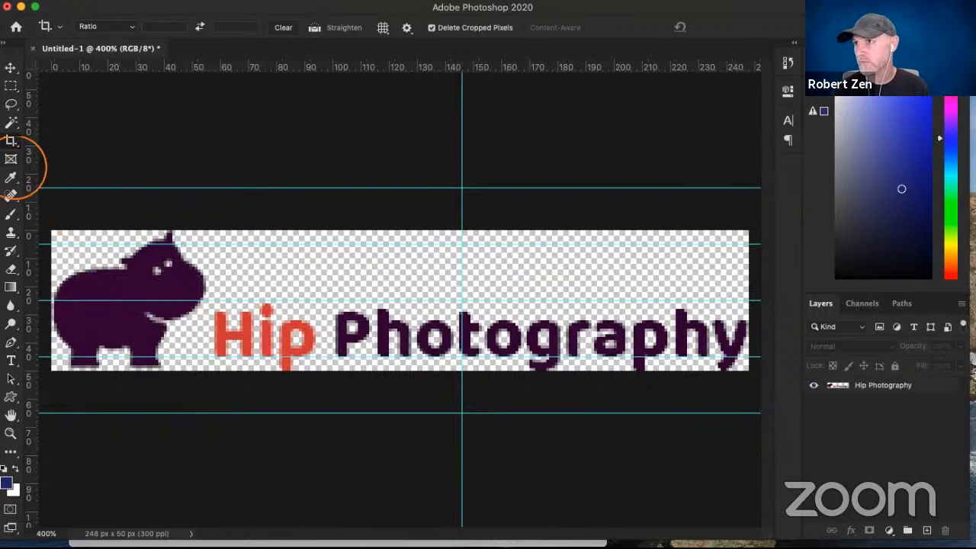
- Start cropping the logo with a square crop ratio of 16 by 16
{"action": "left_click", "coordinate": [11, 140]}
{"action": "left_click", "coordinate": [111, 29]}
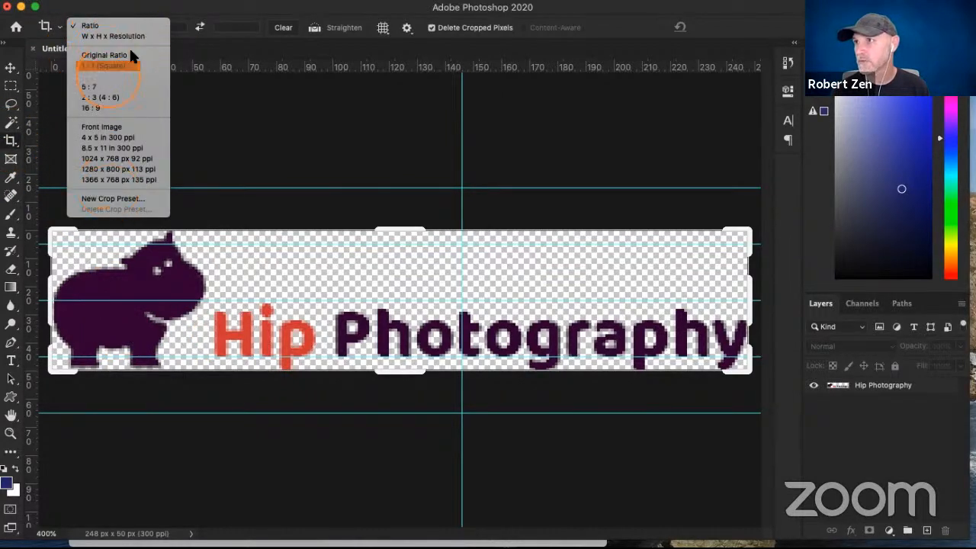
{"action": "left_click", "coordinate": [173, 26]}
{"action": "left_click", "coordinate": [174, 26]}
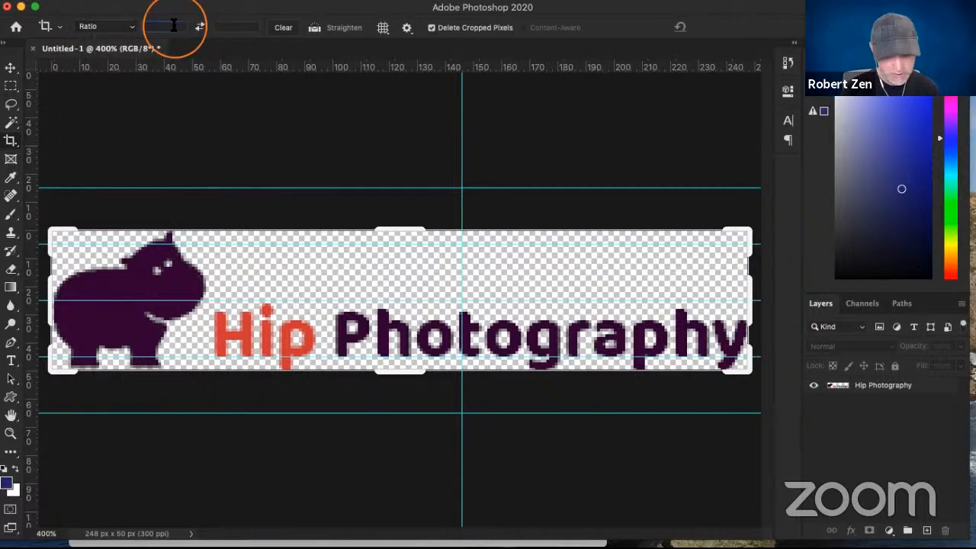
{"action": "type", "text": "16p"}
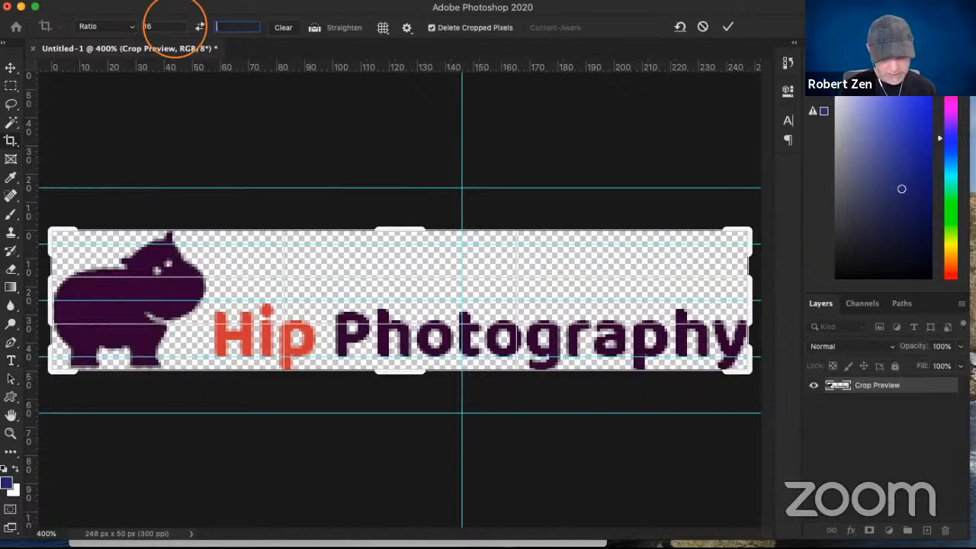
{"action": "type", "text": "16"}
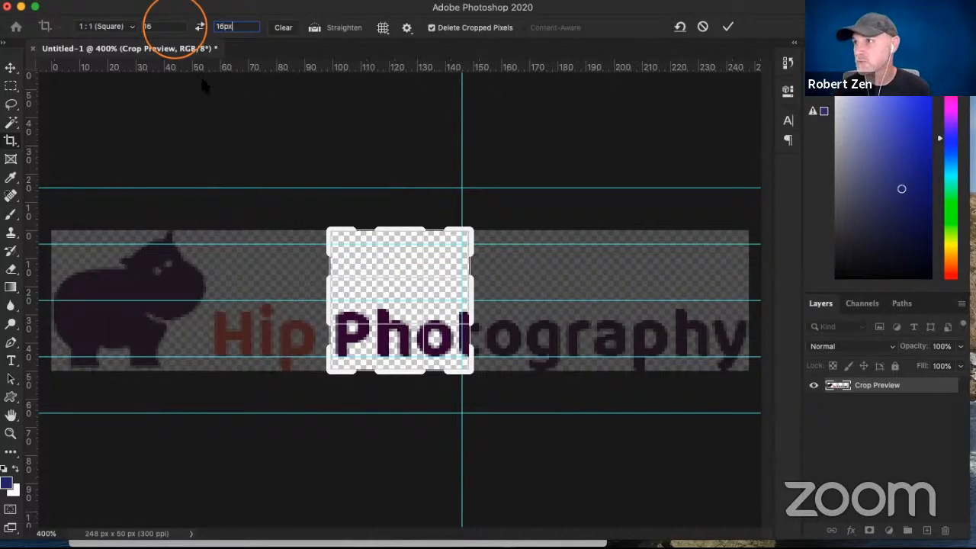
- Crop the canvas to a small square tightly framing the hippo's head
{"action": "left_click", "coordinate": [412, 332]}
{"action": "left_click_drag", "start_coordinate": [413, 333], "coordinate": [646, 353]}
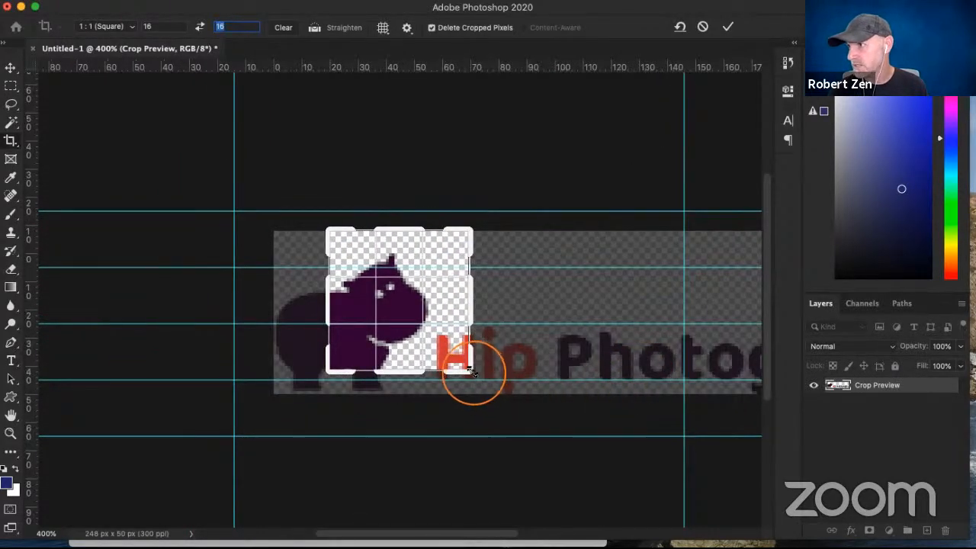
{"action": "left_click_drag", "start_coordinate": [464, 373], "coordinate": [442, 322]}
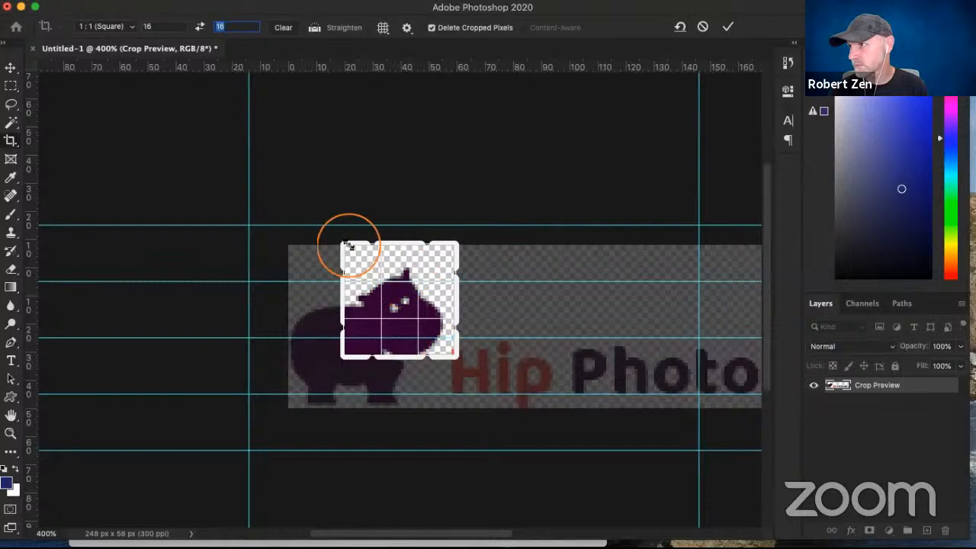
{"action": "mouse_move", "coordinate": [339, 246]}
{"action": "left_mouse_down"}
{"action": "mouse_move", "coordinate": [356, 256]}
{"action": "mouse_move", "coordinate": [361, 236]}
{"action": "mouse_move", "coordinate": [351, 250]}
{"action": "left_mouse_up"}
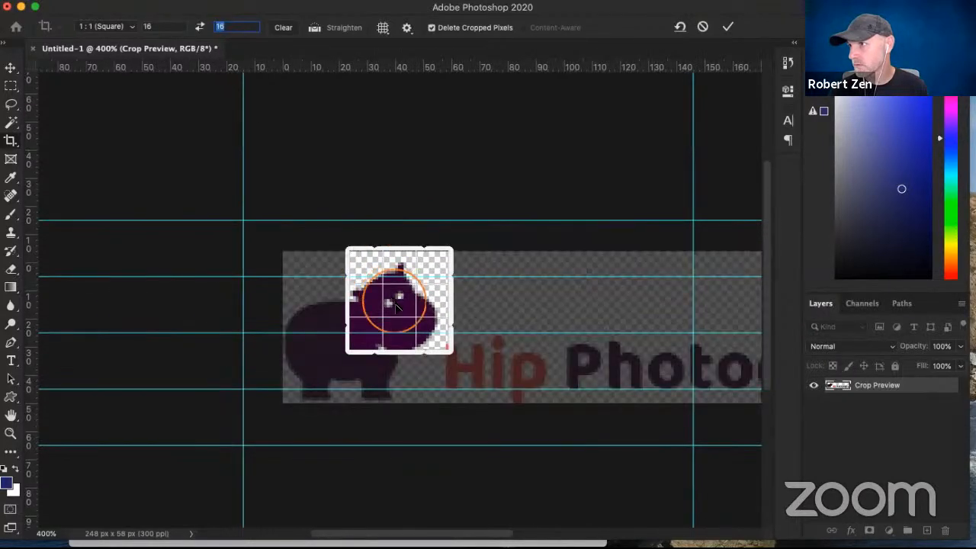
{"action": "left_click_drag", "start_coordinate": [395, 304], "coordinate": [396, 331]}
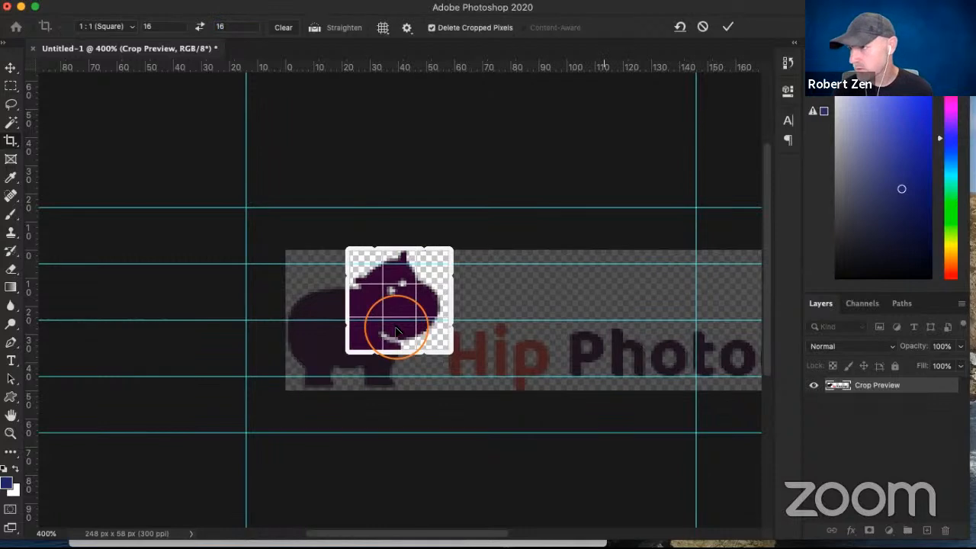
{"action": "key", "text": "Return"}
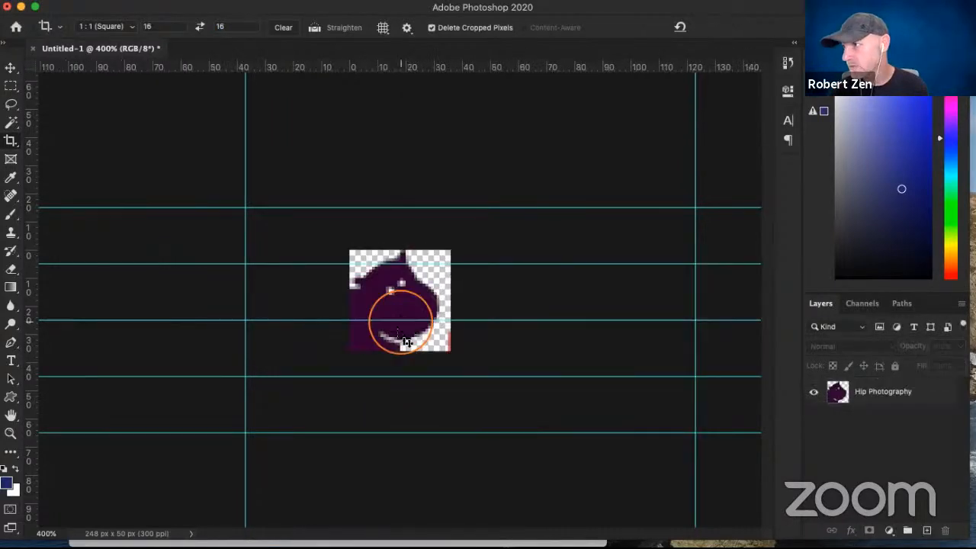
{"action": "left_click", "coordinate": [389, 396]}
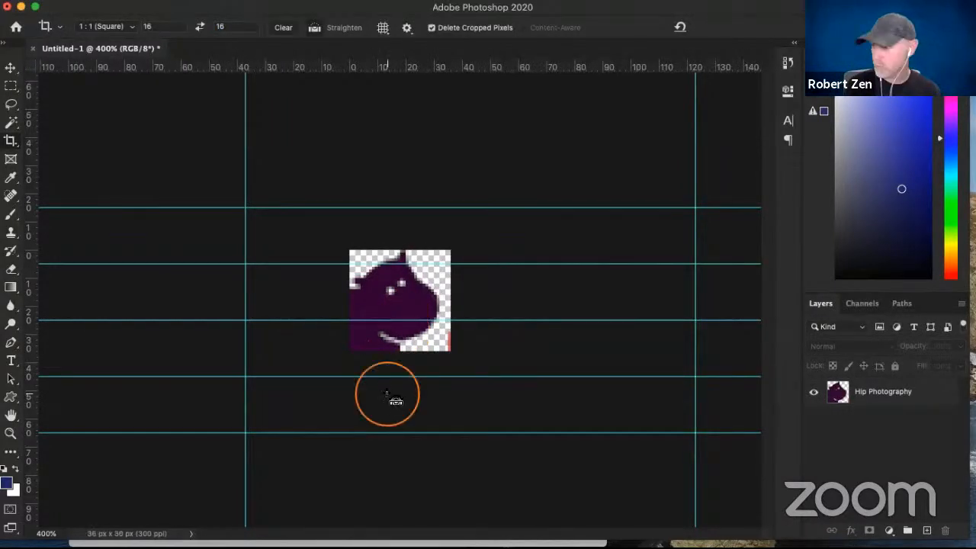
- Add a layer mask to the cropped Hip Photography layer
{"action": "key", "text": "super+equal"}
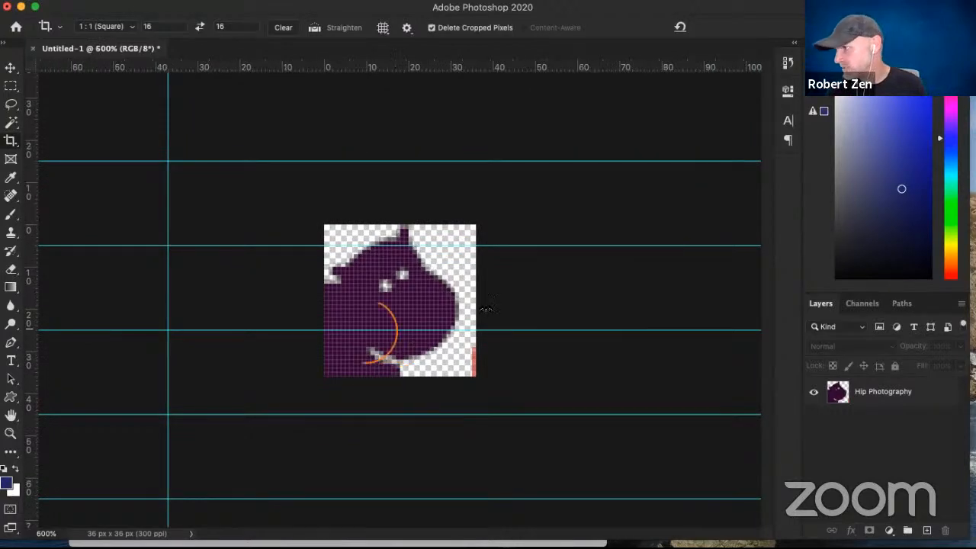
{"action": "left_click", "coordinate": [906, 412]}
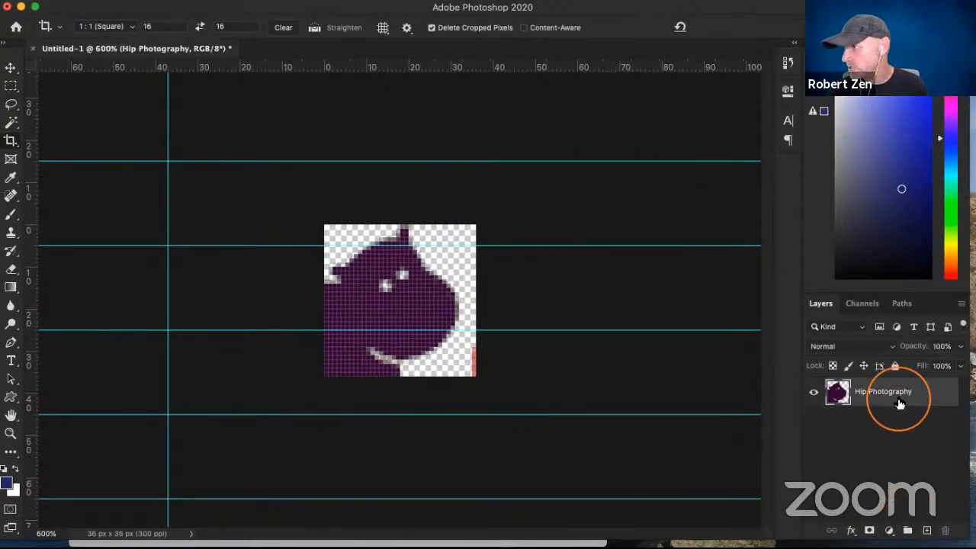
{"action": "left_click", "coordinate": [870, 530]}
{"action": "left_click", "coordinate": [369, 353]}
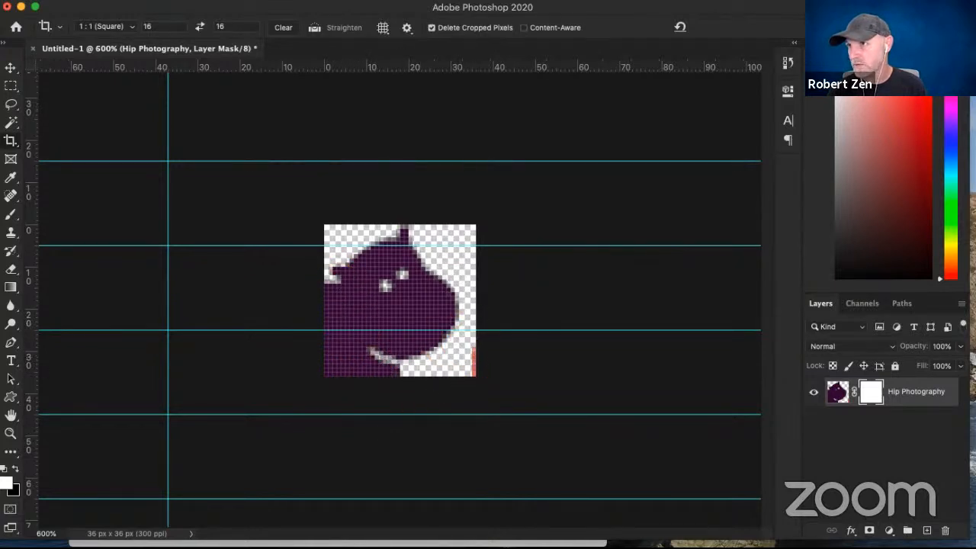
- Paint black on the layer mask with a 5 px brush to hide the hippo's body and the orange letter remnant, leaving only the head
{"action": "key", "text": "b"}
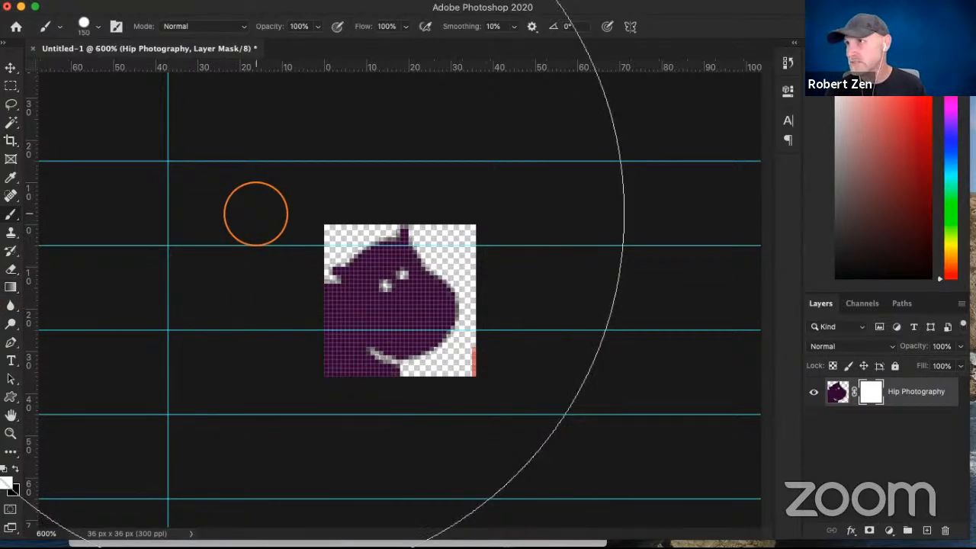
{"action": "key", "text": "bracketleft"}
{"action": "key", "text": "bracketleft"}
{"action": "key", "text": "bracketleft"}
{"action": "left_click", "coordinate": [98, 25]}
{"action": "left_click_drag", "start_coordinate": [121, 71], "coordinate": [85, 71]}
{"action": "mouse_move", "coordinate": [163, 102]}
{"action": "left_mouse_down"}
{"action": "mouse_move", "coordinate": [160, 112]}
{"action": "mouse_move", "coordinate": [177, 110]}
{"action": "left_mouse_up"}
{"action": "left_click", "coordinate": [362, 39]}
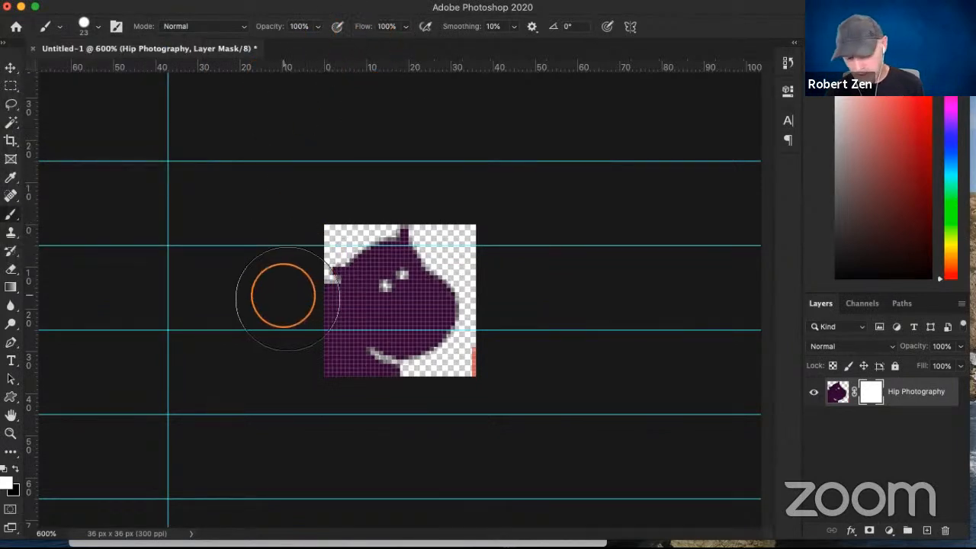
{"action": "key", "text": "bracketleft"}
{"action": "key", "text": "bracketleft"}
{"action": "key", "text": "bracketleft"}
{"action": "key", "text": "bracketleft"}
{"action": "key", "text": "x"}
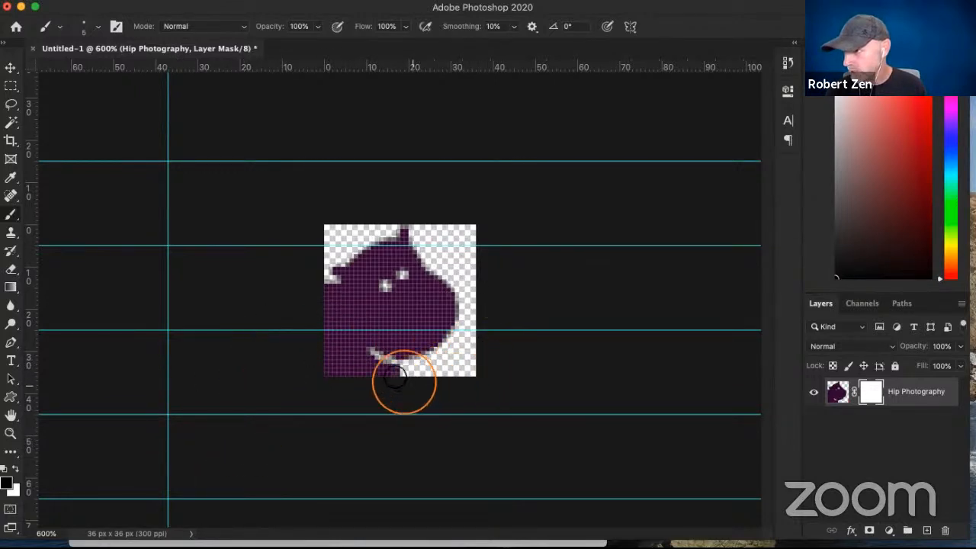
{"action": "left_click_drag", "start_coordinate": [403, 381], "coordinate": [372, 370]}
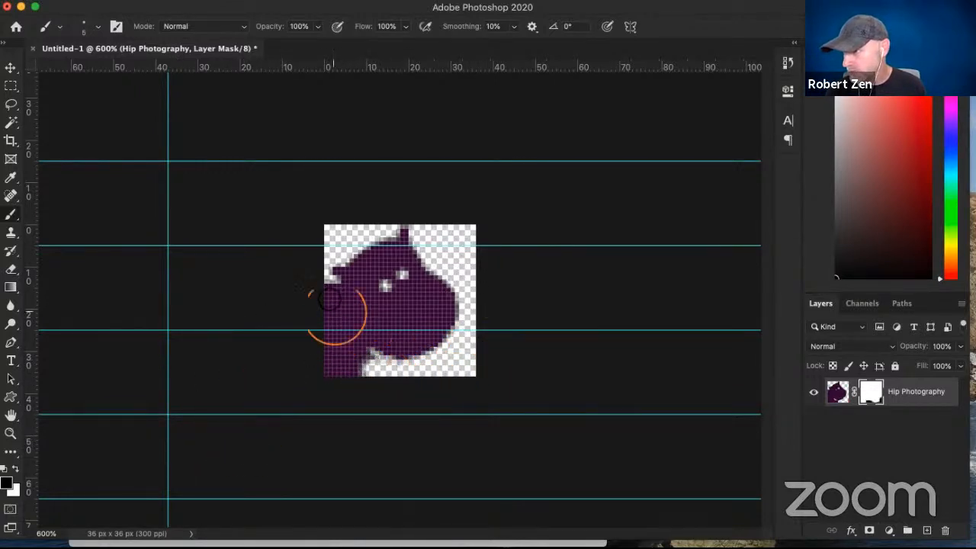
{"action": "mouse_move", "coordinate": [332, 305]}
{"action": "left_mouse_down"}
{"action": "mouse_move", "coordinate": [331, 283]}
{"action": "mouse_move", "coordinate": [346, 351]}
{"action": "mouse_move", "coordinate": [370, 368]}
{"action": "mouse_move", "coordinate": [322, 312]}
{"action": "mouse_move", "coordinate": [318, 358]}
{"action": "mouse_move", "coordinate": [341, 370]}
{"action": "mouse_move", "coordinate": [351, 381]}
{"action": "mouse_move", "coordinate": [338, 388]}
{"action": "mouse_move", "coordinate": [348, 392]}
{"action": "mouse_move", "coordinate": [300, 387]}
{"action": "mouse_move", "coordinate": [544, 377]}
{"action": "left_mouse_up"}
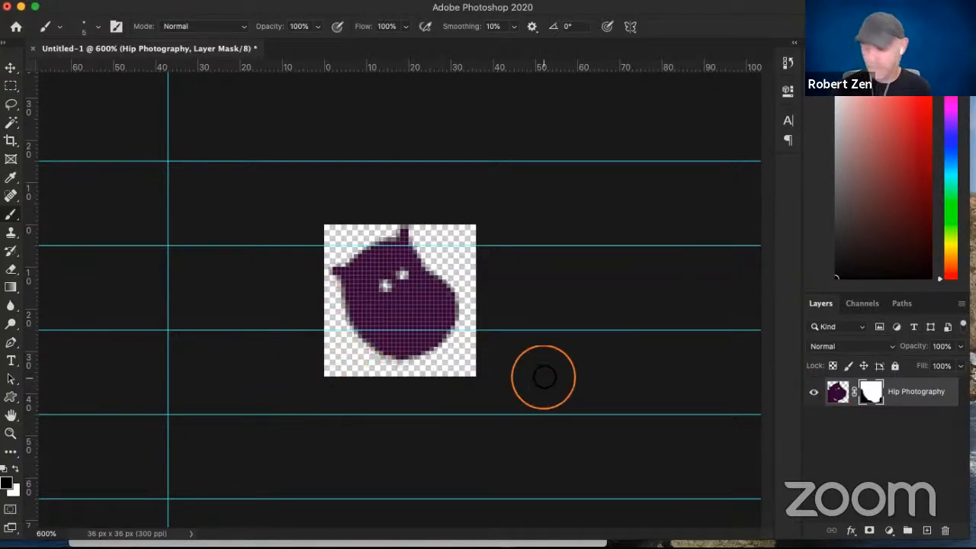
- Hide the guides and check the hippo head icon at 100% and 200%
{"action": "key", "text": "super+minus"}
{"action": "key", "text": "super+minus"}
{"action": "key", "text": "super+minus"}
{"action": "key", "text": "super+minus"}
{"action": "key", "text": "super+minus"}
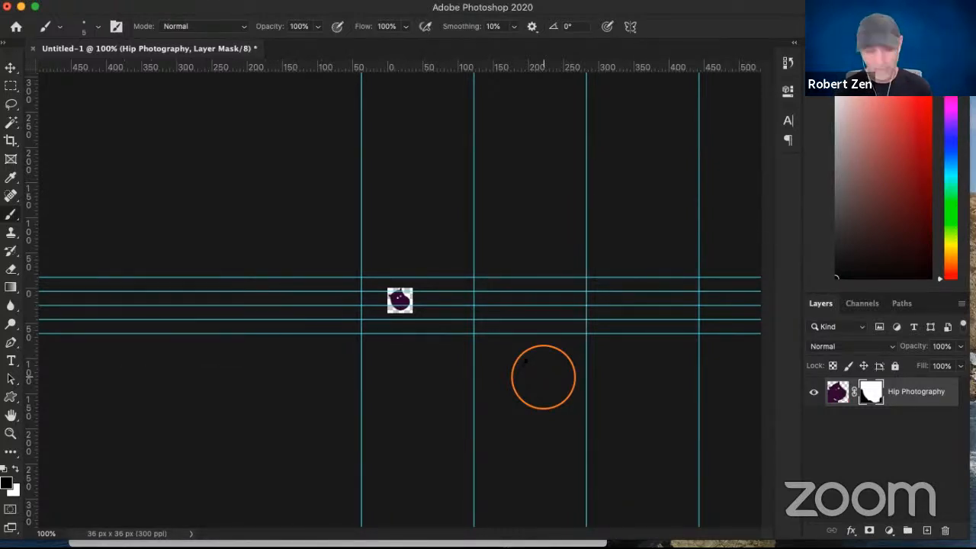
{"action": "key", "text": "super+semicolon"}
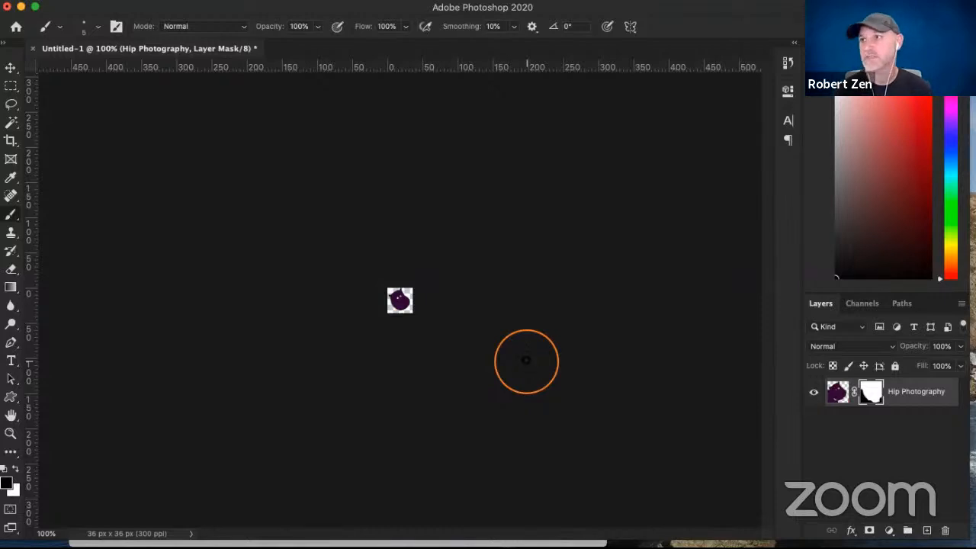
{"action": "key", "text": "super+equal"}
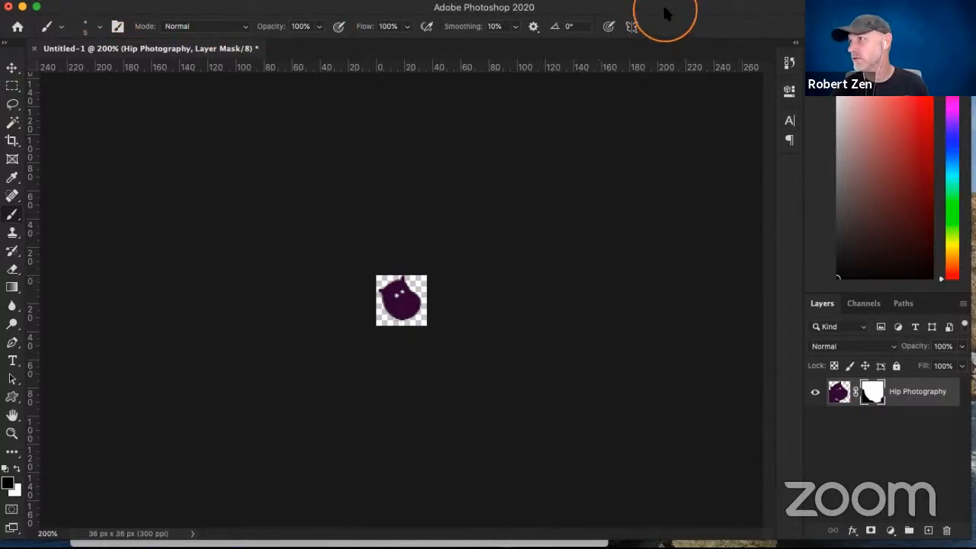
- Quick-export the hippo head icon as a PNG named "favicon.png" in the ZEN logos folder
{"action": "left_click_drag", "start_coordinate": [664, 9], "coordinate": [676, 30]}
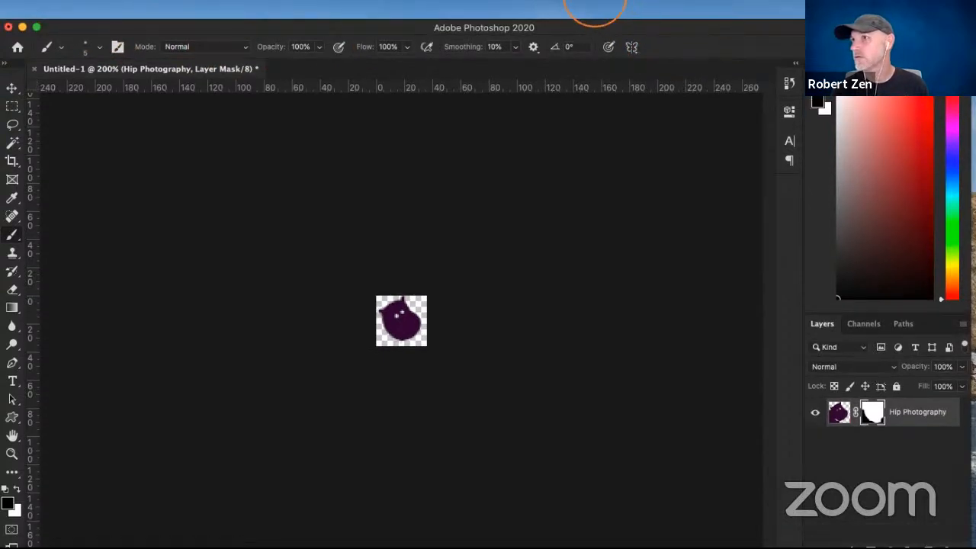
{"action": "left_click", "coordinate": [106, 0]}
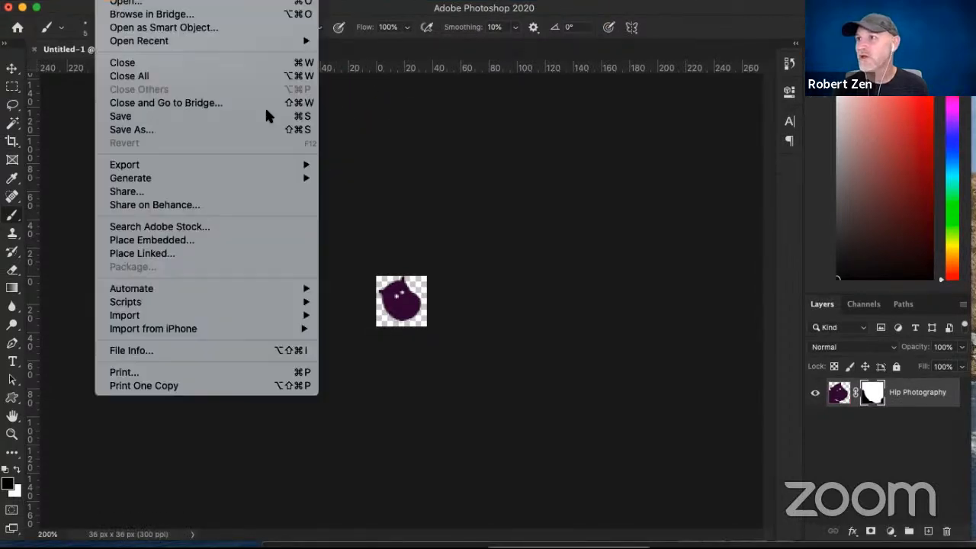
{"action": "left_click", "coordinate": [153, 164]}
{"action": "left_click", "coordinate": [424, 167]}
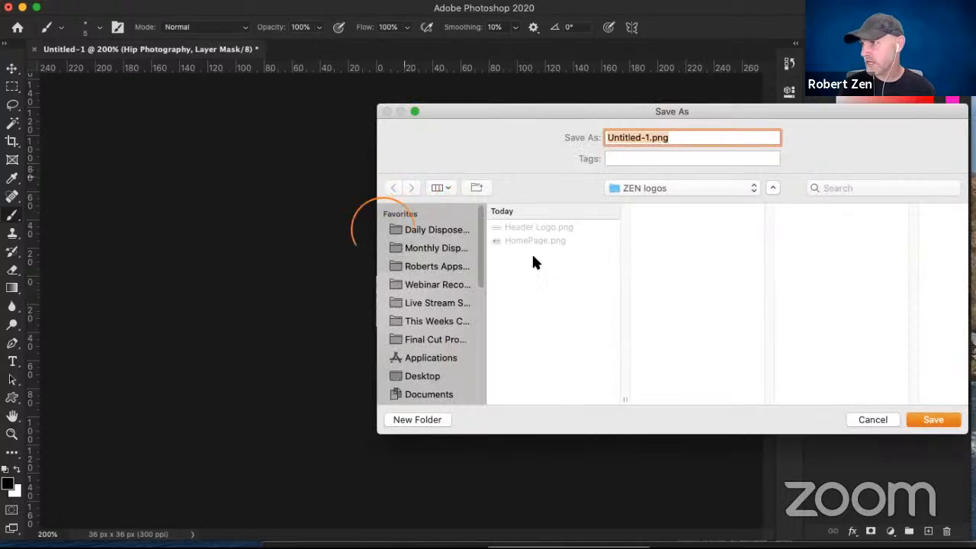
{"action": "type", "text": "fav"}
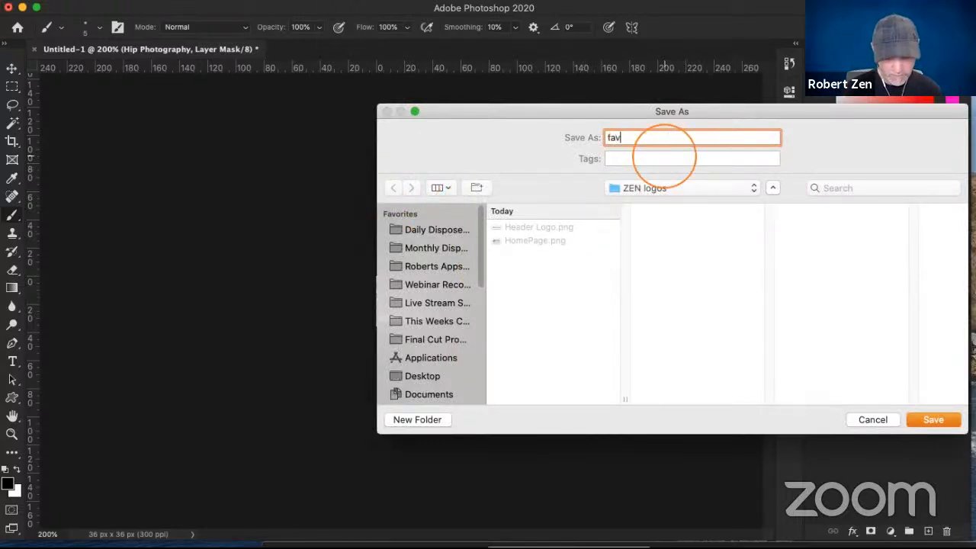
{"action": "type", "text": "icon"}
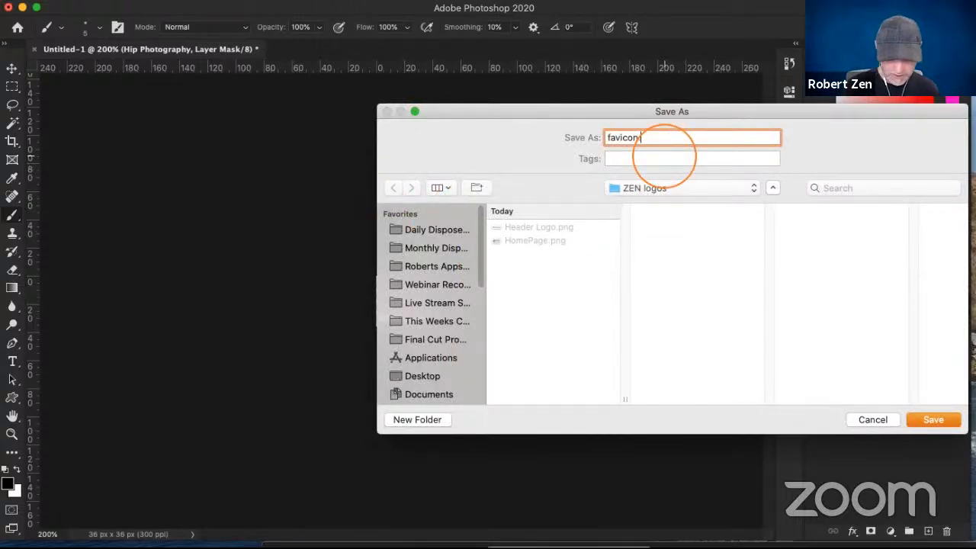
{"action": "type", "text": ".png"}
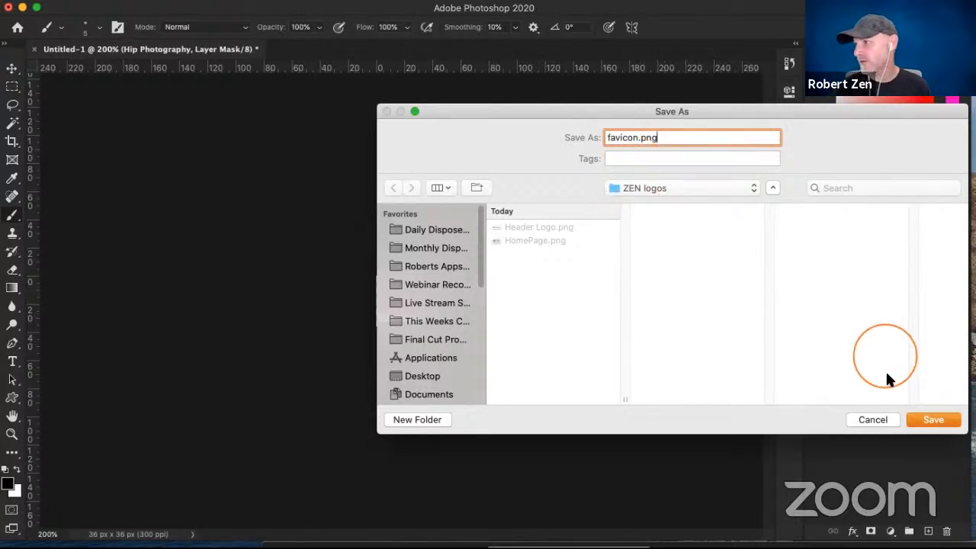
{"action": "left_click", "coordinate": [934, 420]}
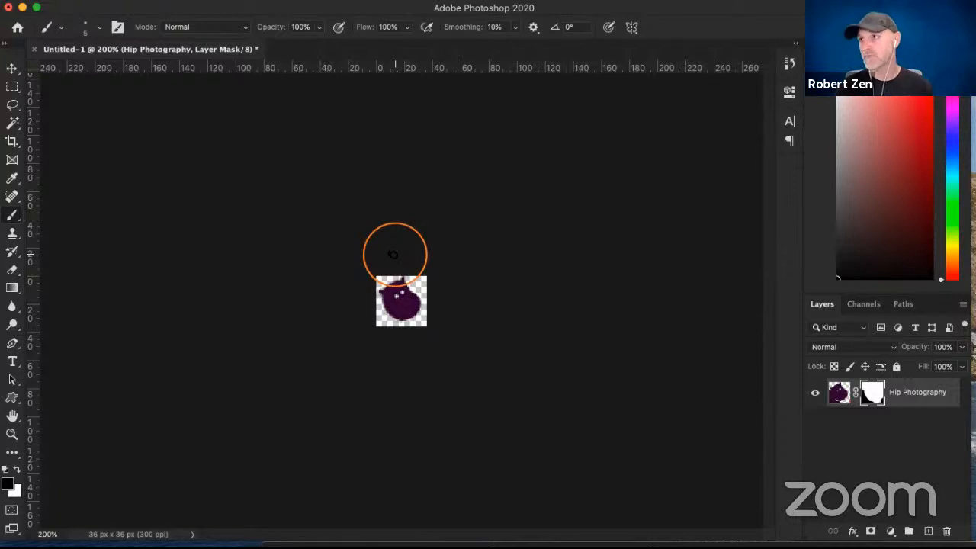
- Close the favicon document without saving and open HomePage.png from the ZEN logos folder
{"action": "left_click", "coordinate": [33, 49]}
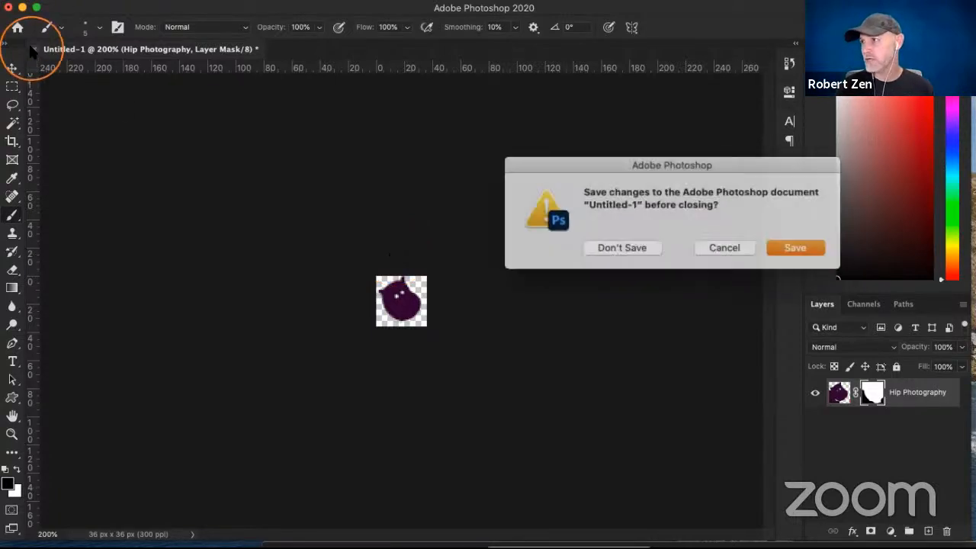
{"action": "left_click", "coordinate": [614, 247]}
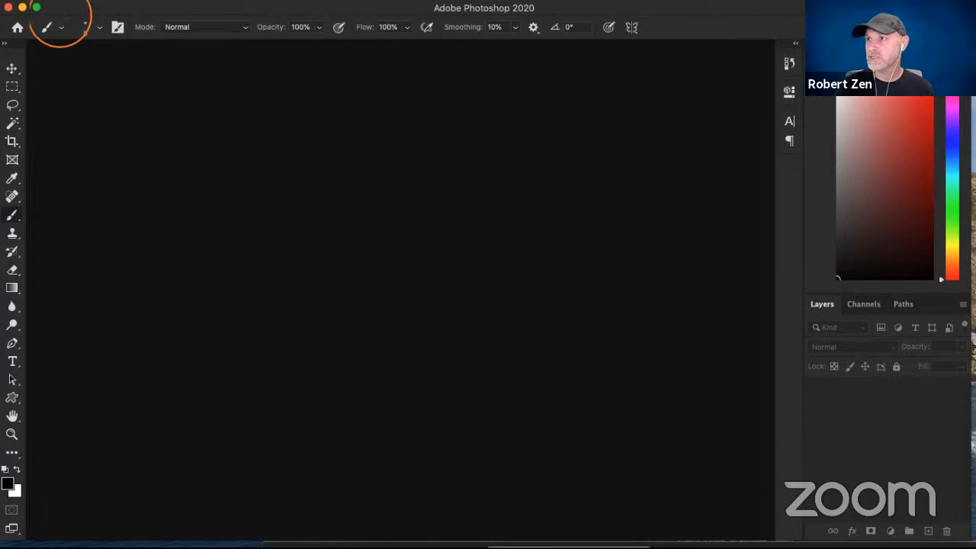
{"action": "left_click", "coordinate": [115, 1]}
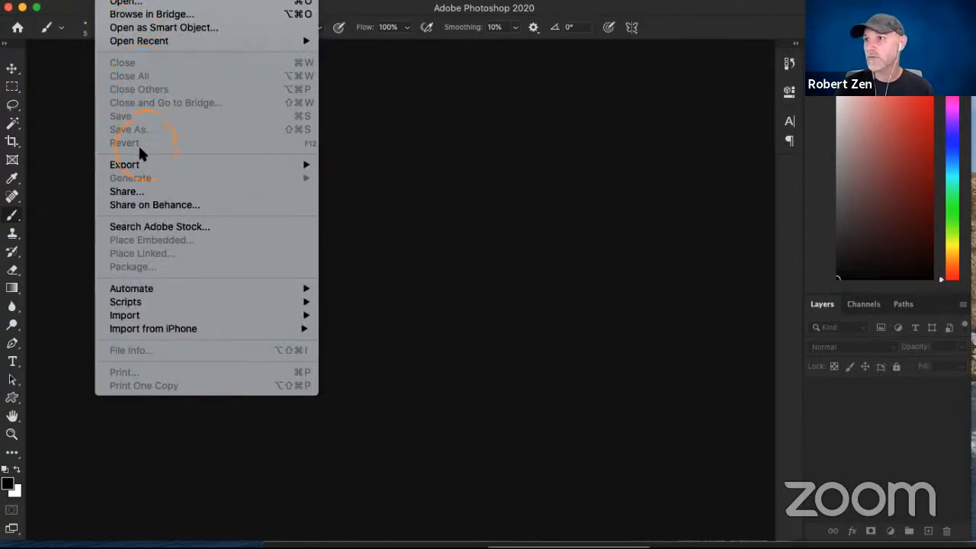
{"action": "left_click", "coordinate": [45, 113]}
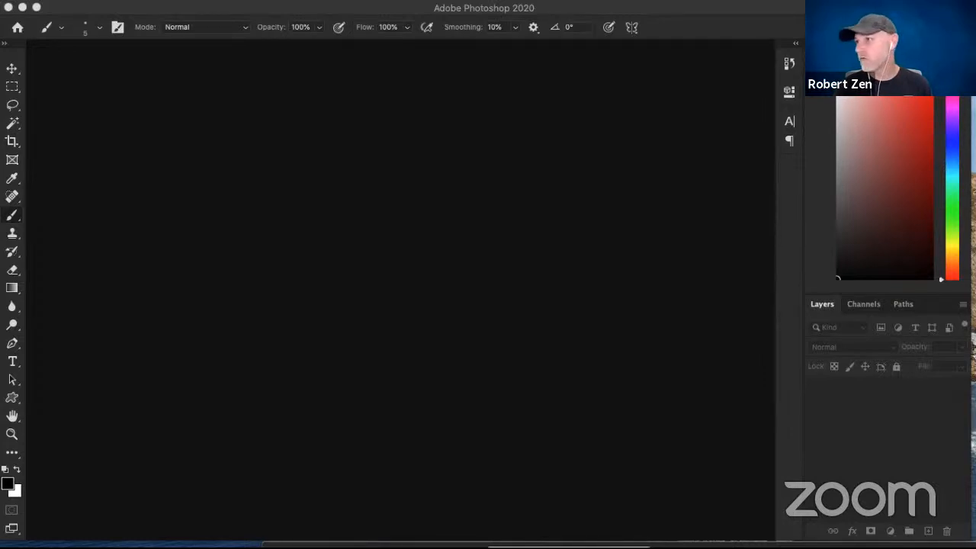
{"action": "left_click_drag", "start_coordinate": [308, 244], "coordinate": [440, 248]}
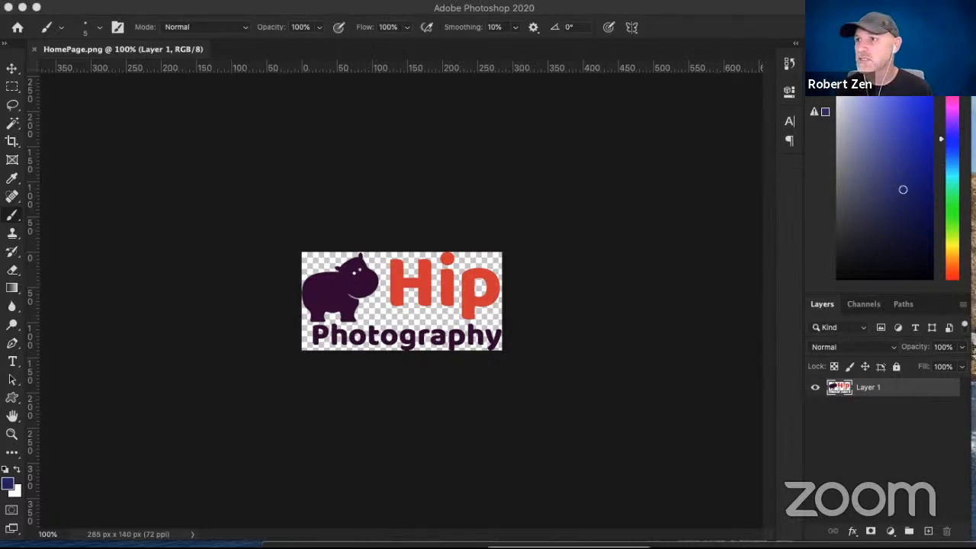
{"action": "left_click", "coordinate": [12, 141]}
{"action": "left_click", "coordinate": [149, 27]}
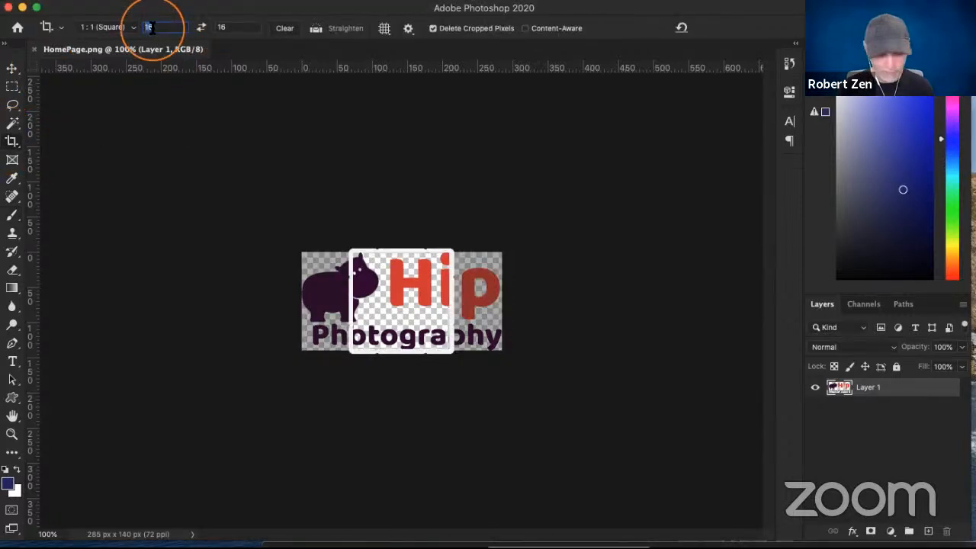
{"action": "type", "text": "400"}
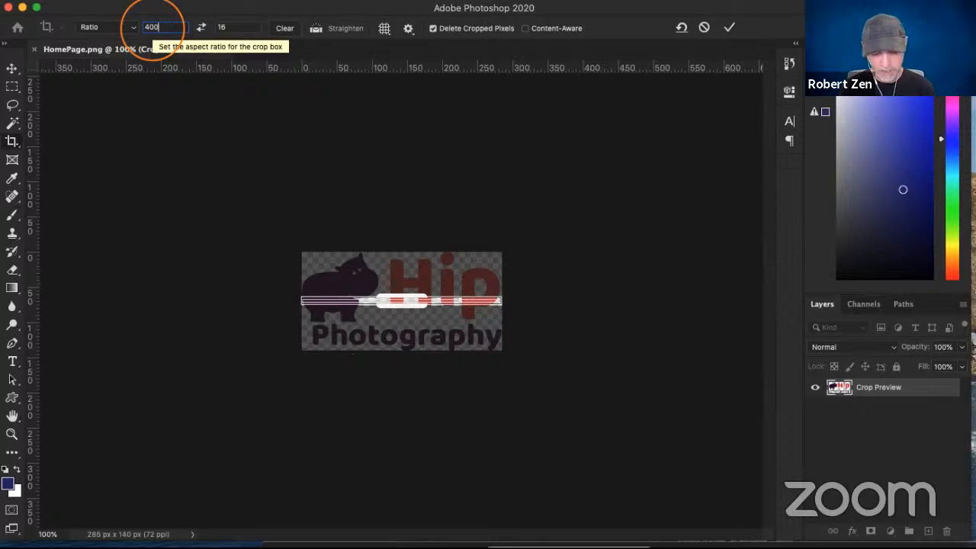
{"action": "key", "text": "Tab"}
{"action": "type", "text": "80"}
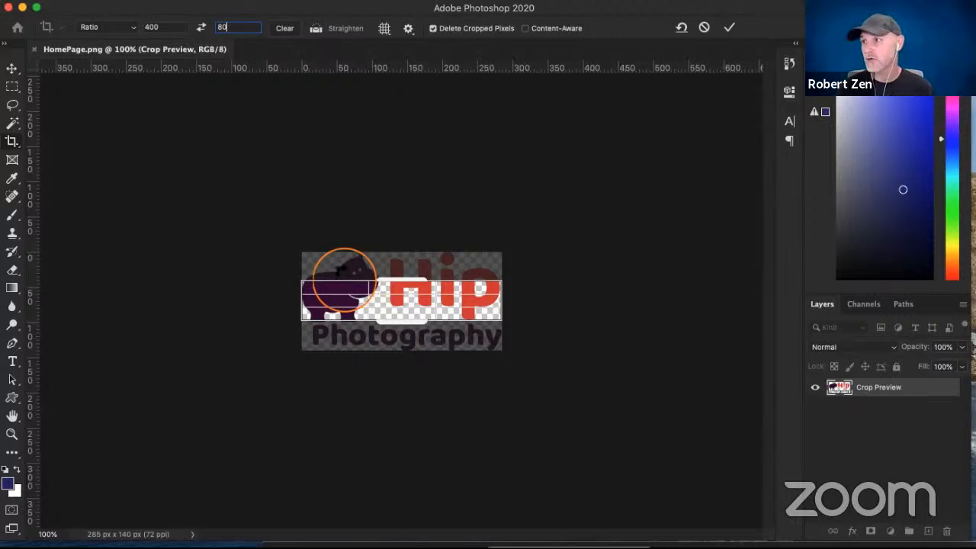
{"action": "key", "text": "Escape"}
{"action": "left_click", "coordinate": [12, 104]}
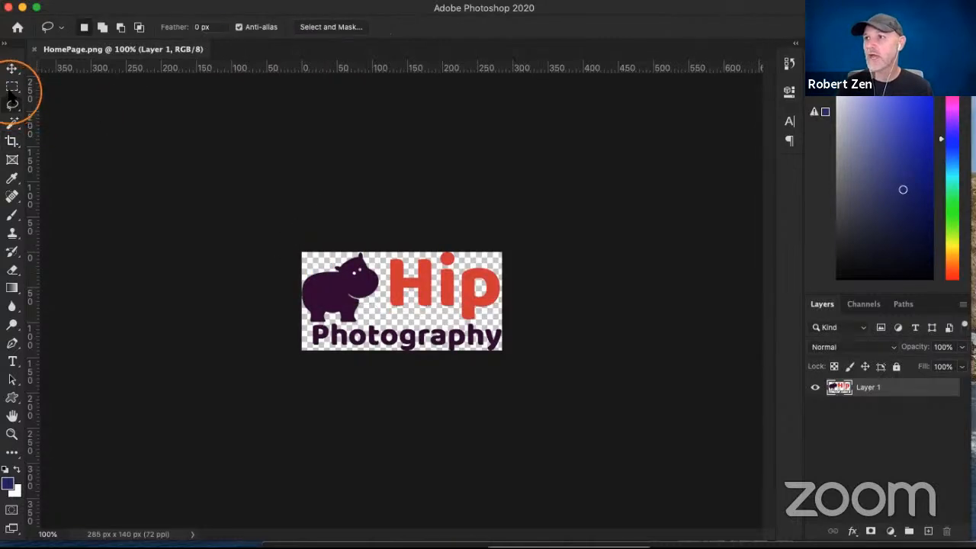
{"action": "left_click", "coordinate": [12, 86]}
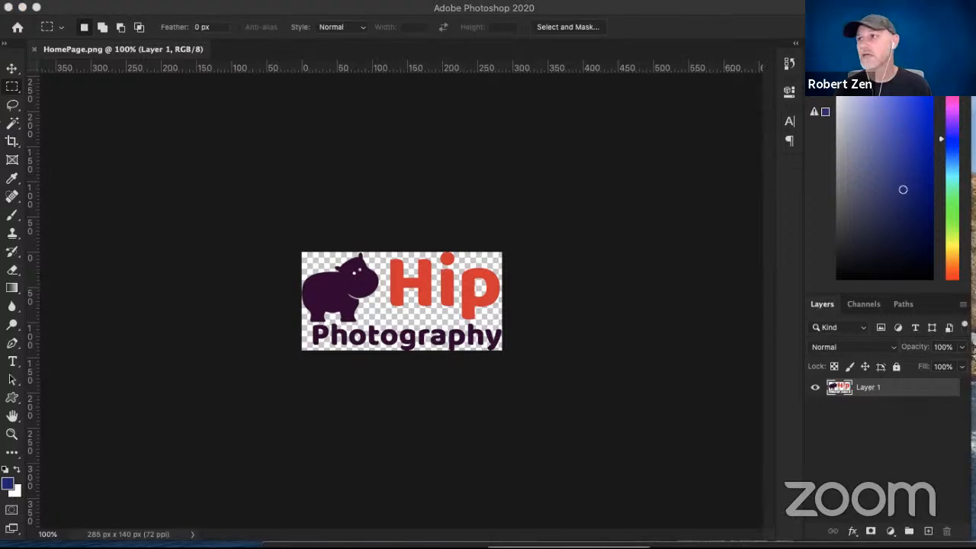
- Open Header Logo.png in place of HomePage.png and crop it to a 400:80 ratio
{"action": "left_click", "coordinate": [33, 49]}
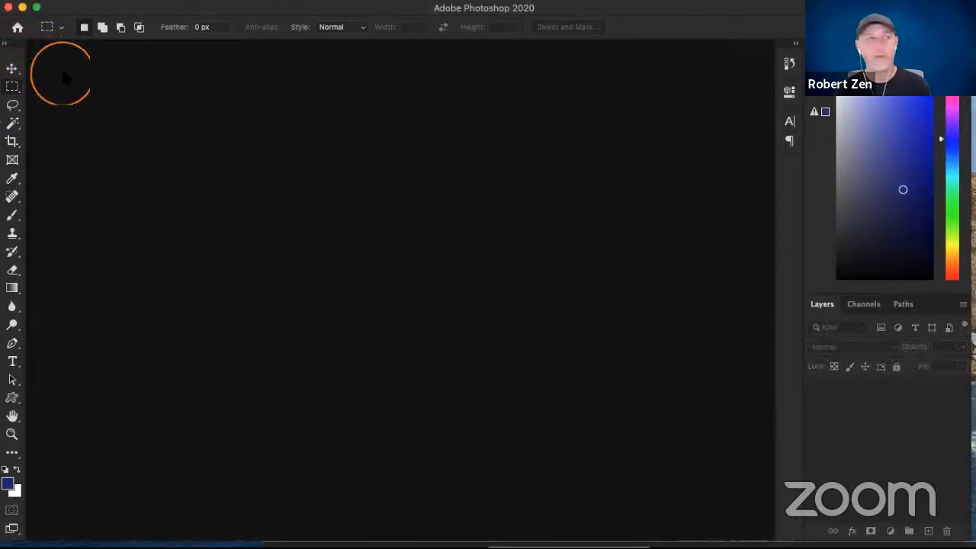
{"action": "left_click_drag", "start_coordinate": [47, 134], "coordinate": [359, 268]}
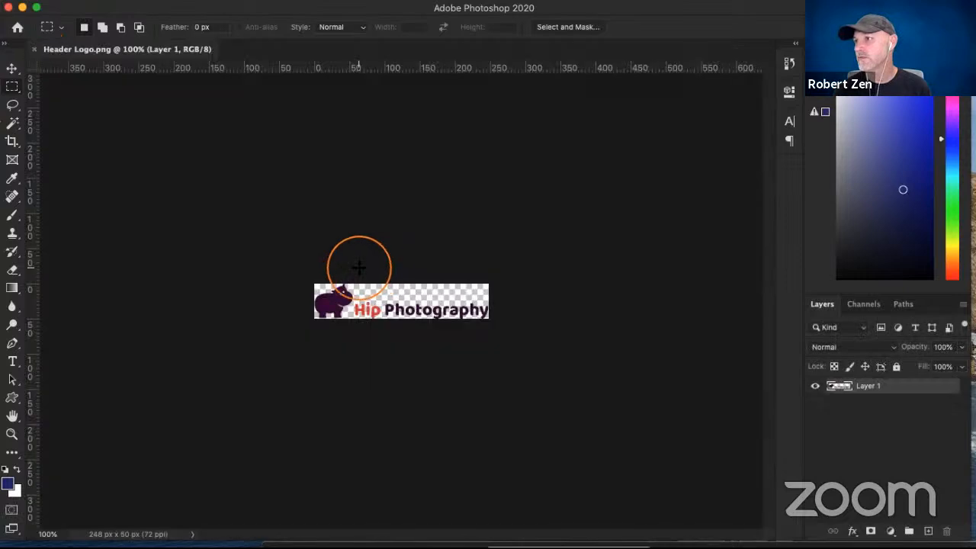
{"action": "left_click", "coordinate": [12, 142]}
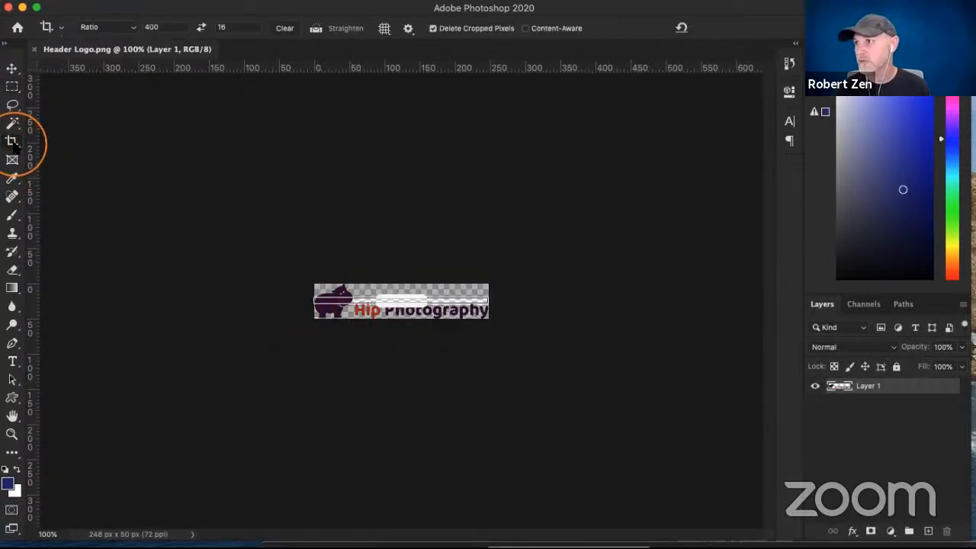
{"action": "left_click", "coordinate": [224, 27]}
{"action": "type", "text": "80"}
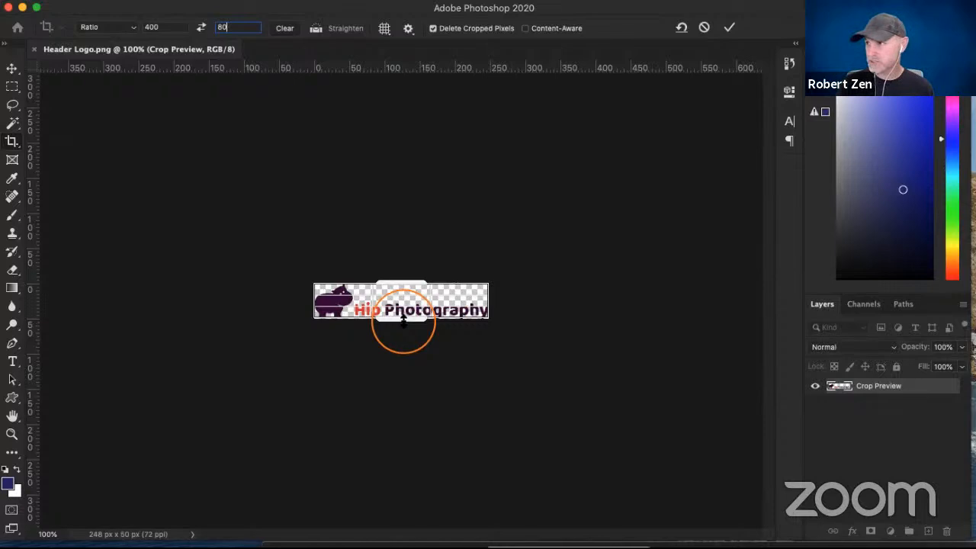
{"action": "key", "text": "Return"}
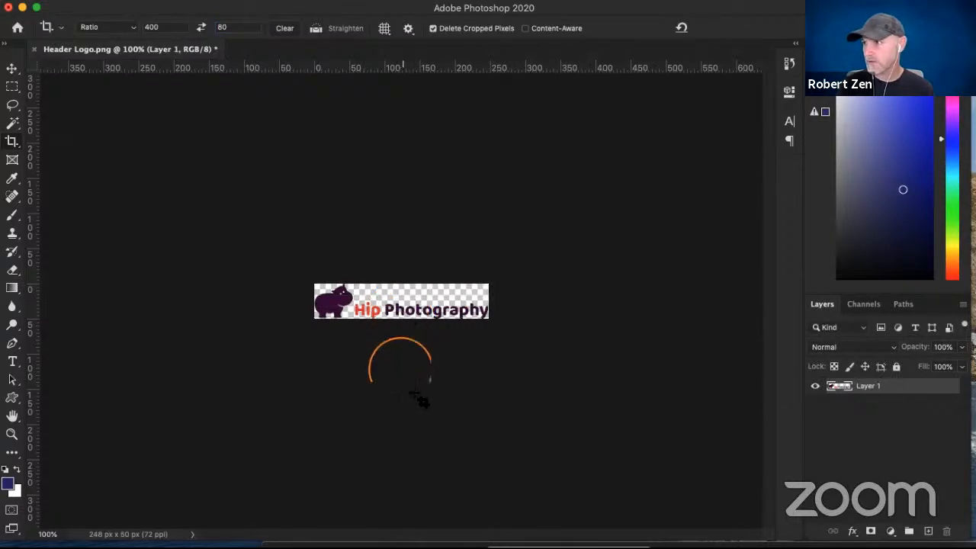
- Quick-export the cropped header logo as a PNG named "QuickShop Logo.png" in the ZEN logos folder
{"action": "left_click", "coordinate": [103, 0]}
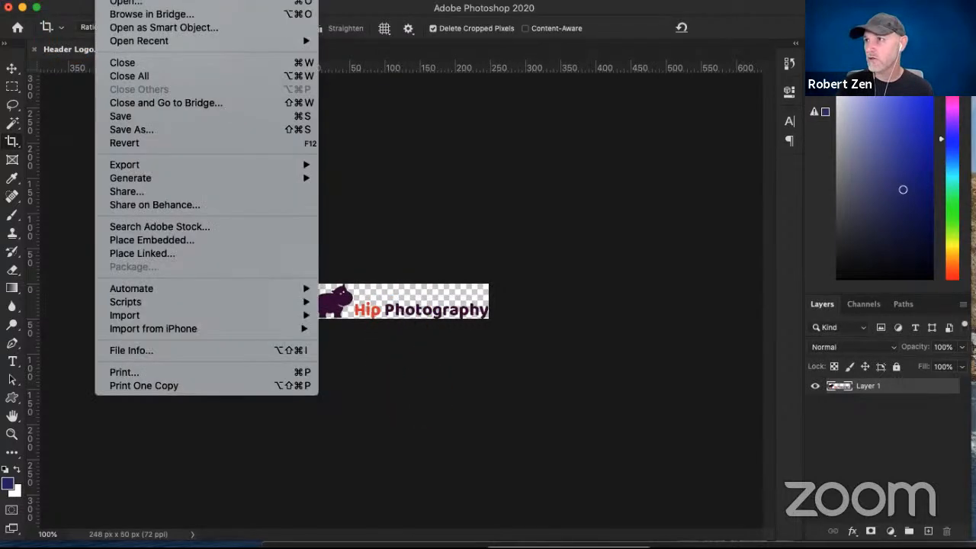
{"action": "mouse_move", "coordinate": [152, 162]}
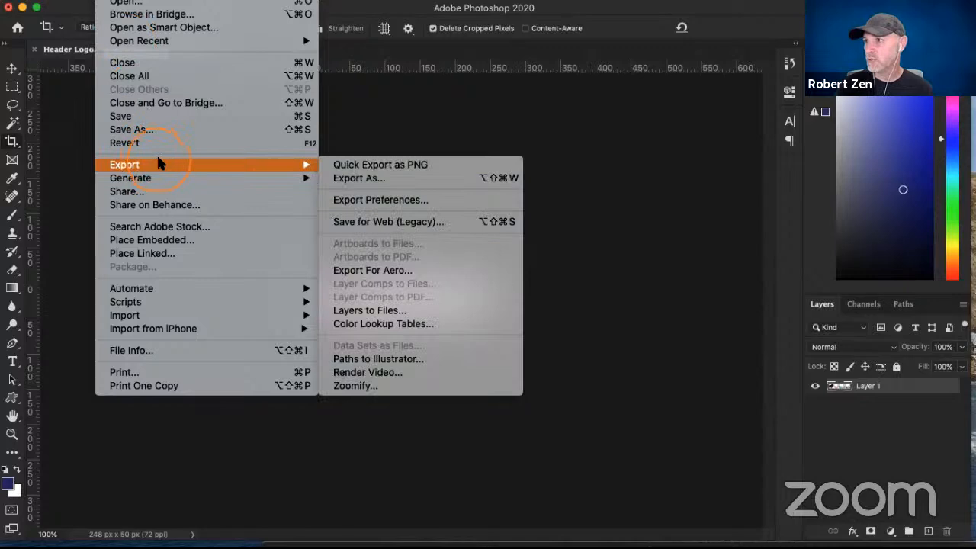
{"action": "left_click", "coordinate": [406, 164]}
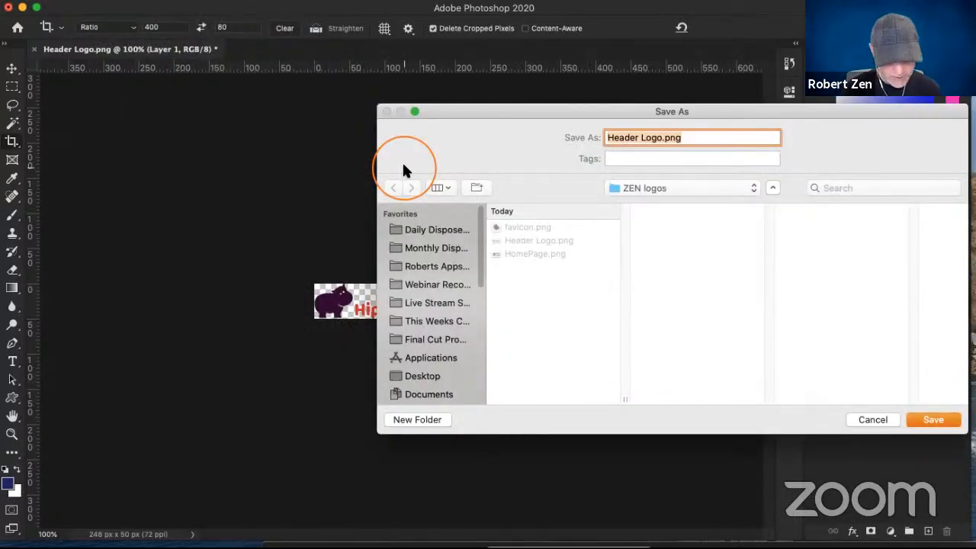
{"action": "type", "text": "QuickSh"}
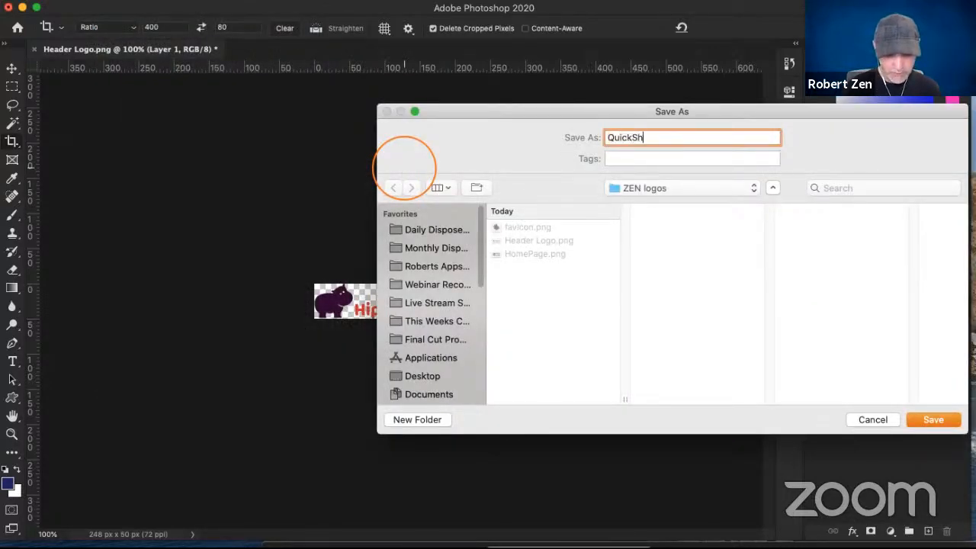
{"action": "type", "text": "op Logo.png"}
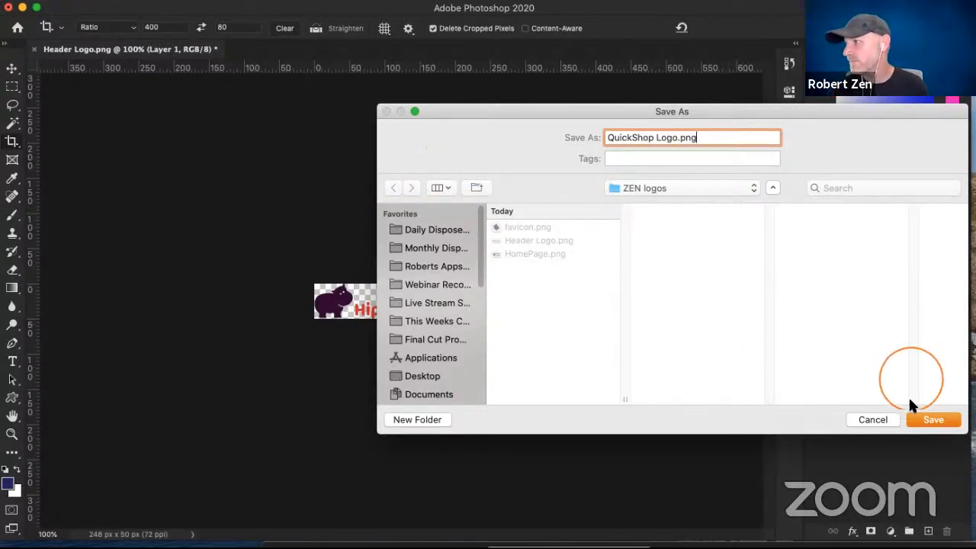
{"action": "left_click", "coordinate": [926, 421]}
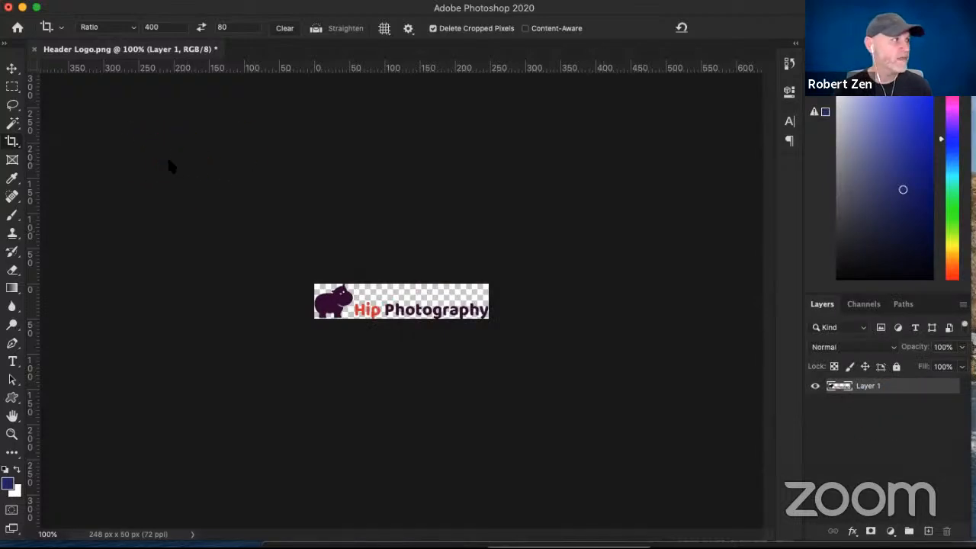
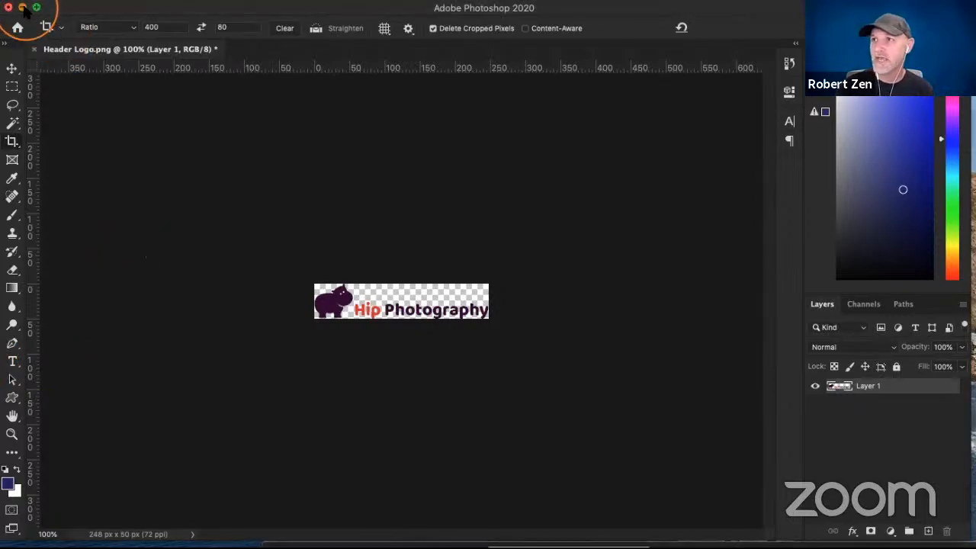
- Switch from Photoshop to the Zenfolio account in the Chrome browser and close the existing website customization tab
{"action": "left_click", "coordinate": [23, 8]}
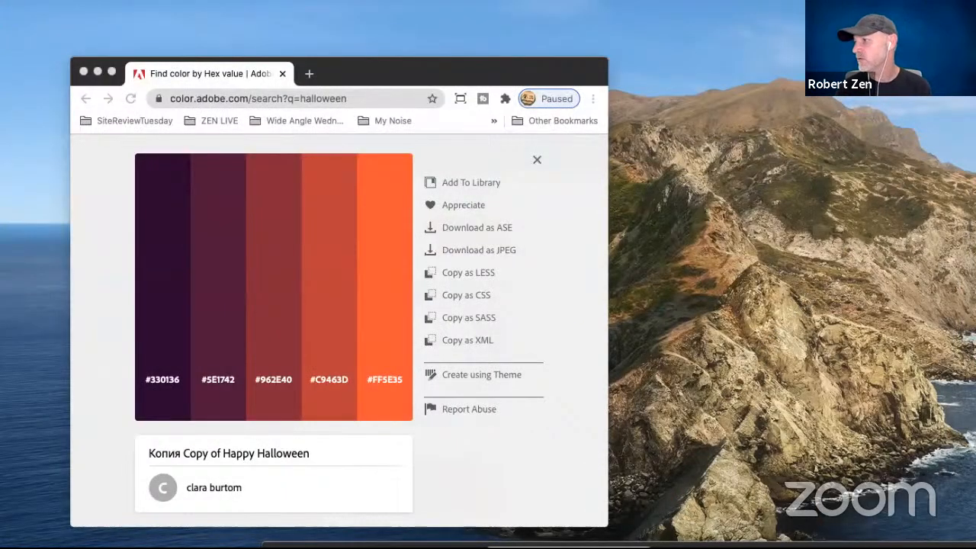
{"action": "left_click_drag", "start_coordinate": [967, 547], "coordinate": [824, 342]}
{"action": "left_click_drag", "start_coordinate": [865, 439], "coordinate": [755, 22]}
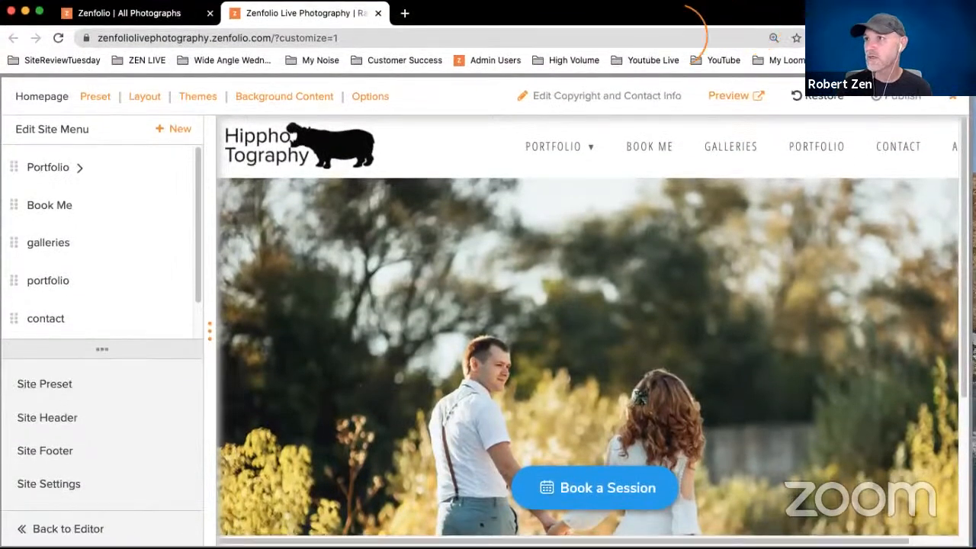
{"action": "left_click", "coordinate": [176, 15]}
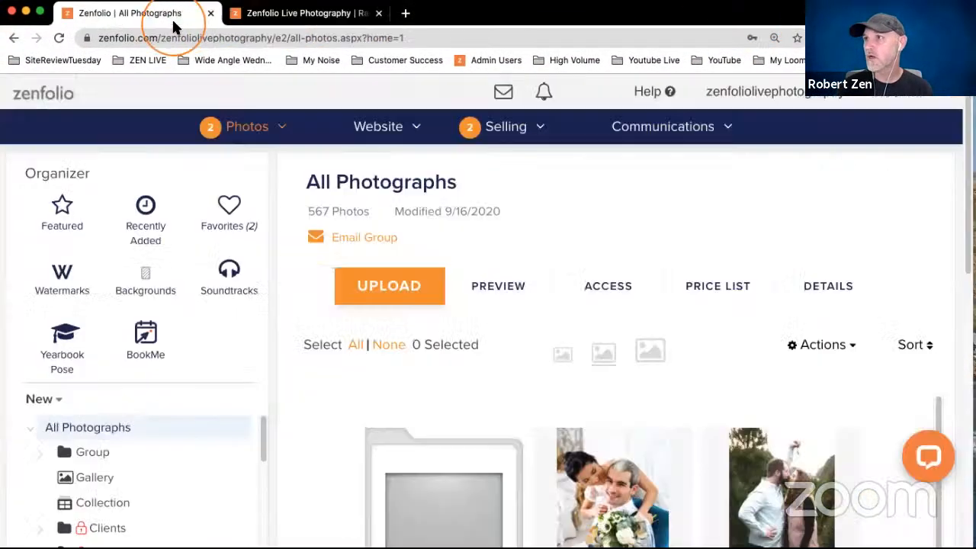
{"action": "left_click", "coordinate": [273, 11]}
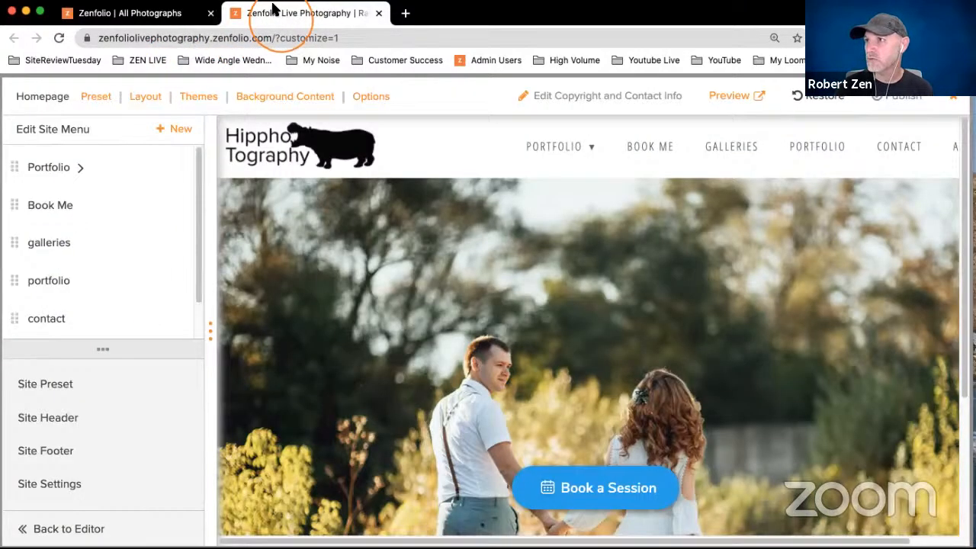
{"action": "left_click", "coordinate": [379, 13]}
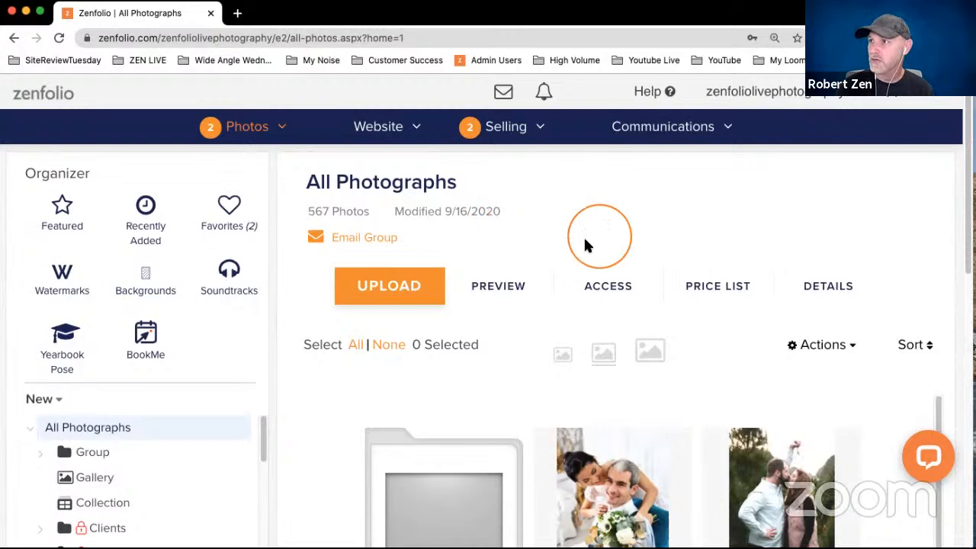
- Open Customize Website in a new browser tab, switch to it and reload the page
{"action": "left_click", "coordinate": [384, 137]}
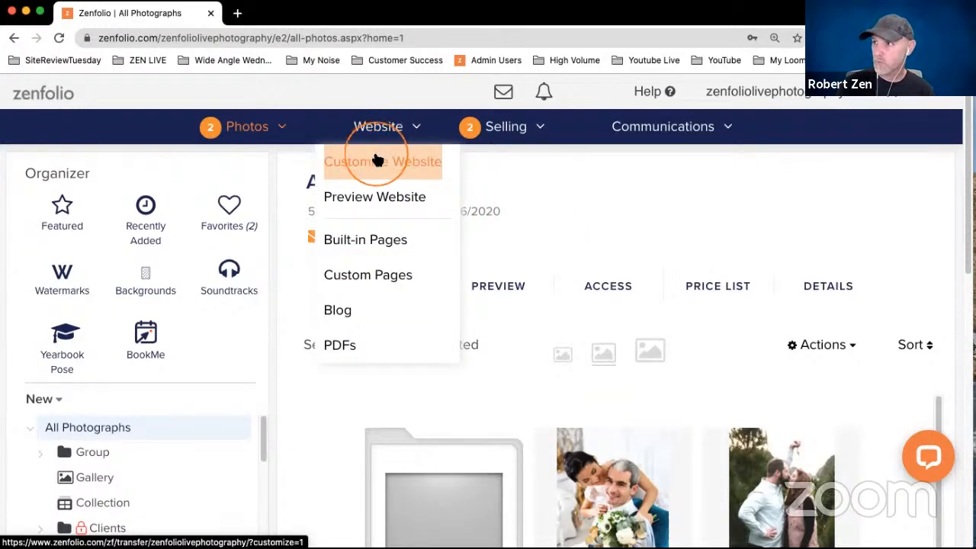
{"action": "right_click", "coordinate": [373, 162]}
{"action": "left_click", "coordinate": [398, 163]}
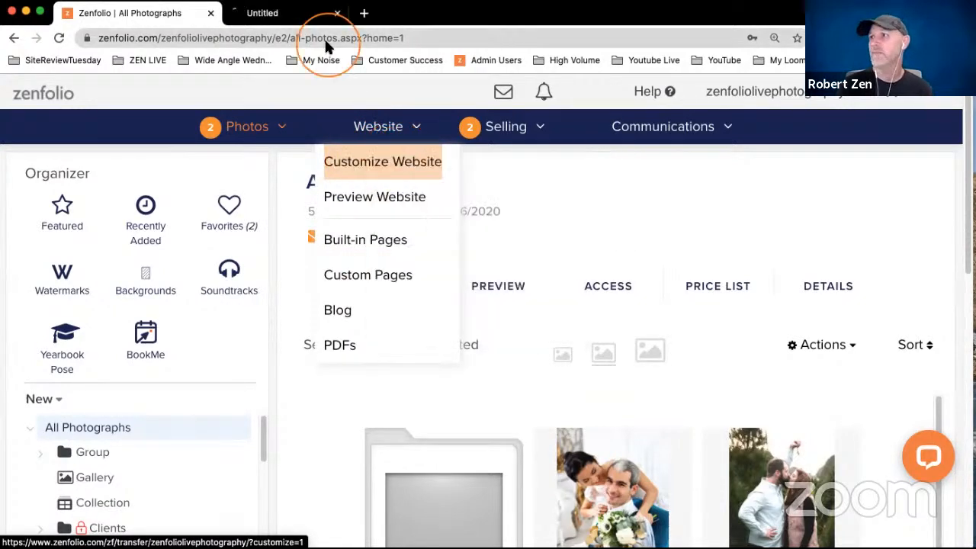
{"action": "left_click", "coordinate": [308, 20]}
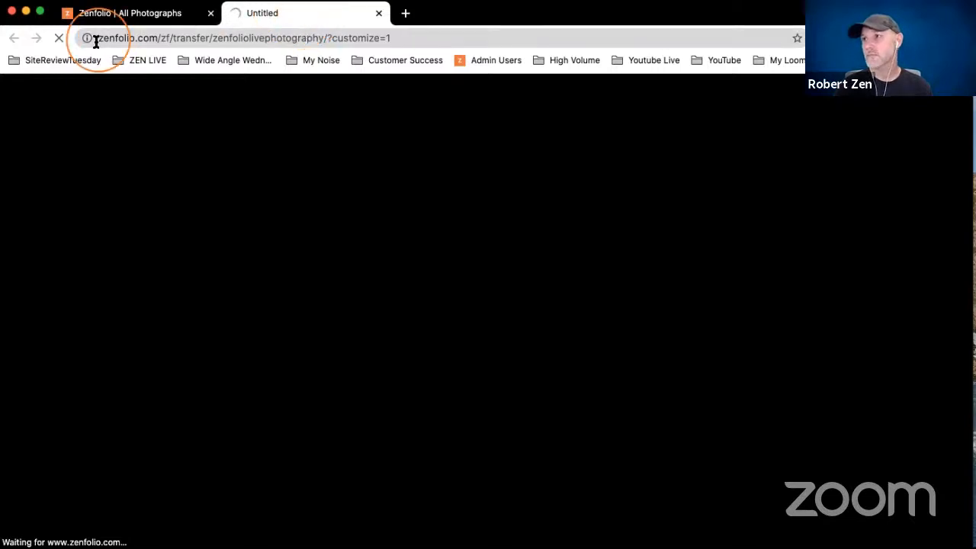
{"action": "left_click", "coordinate": [60, 37]}
{"action": "left_click", "coordinate": [59, 38]}
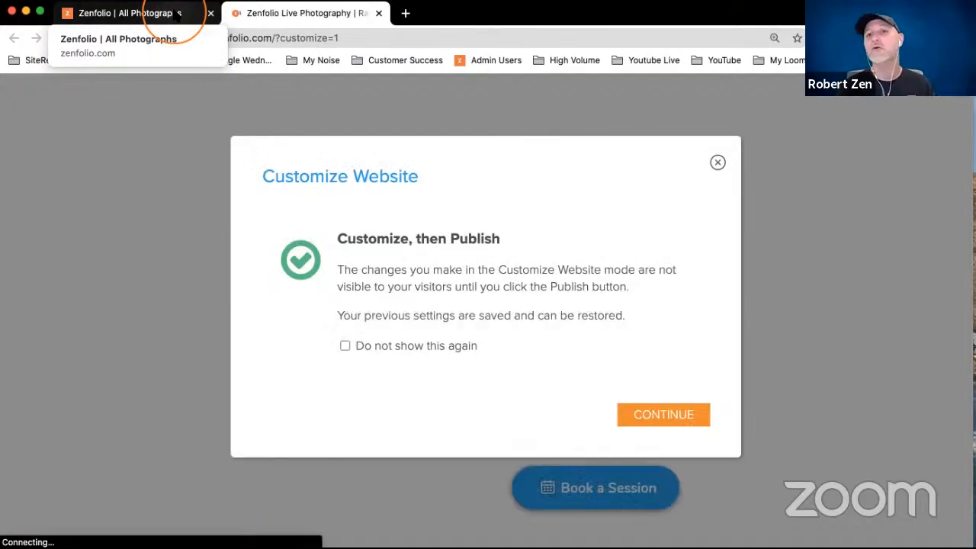
- Return to the All Photographs organizer, collapse the Headshots group and expand the Website Assets folder to view its subfolders
{"action": "left_click", "coordinate": [177, 14]}
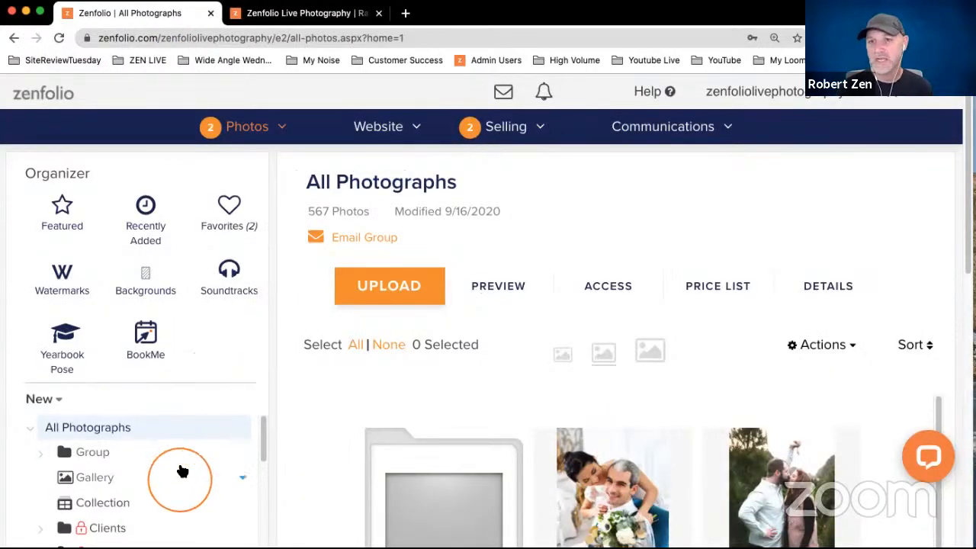
{"action": "scroll", "coordinate": [190, 475], "scroll_direction": "down", "scroll_amount": 6}
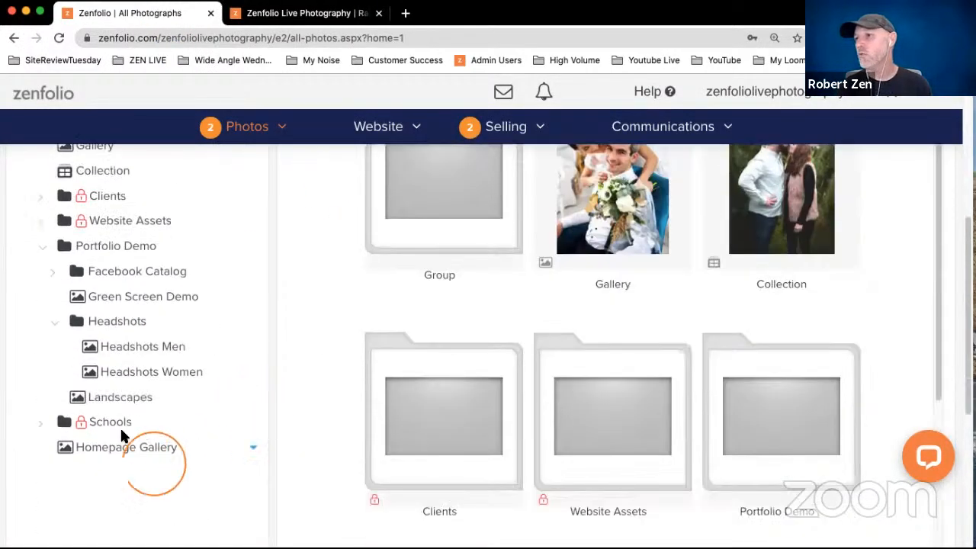
{"action": "left_click", "coordinate": [55, 325]}
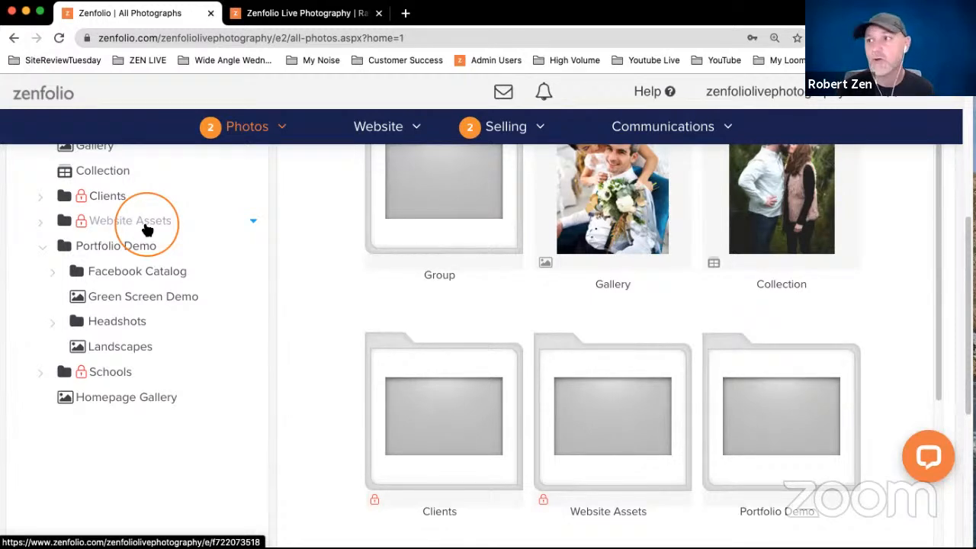
{"action": "left_click", "coordinate": [48, 221]}
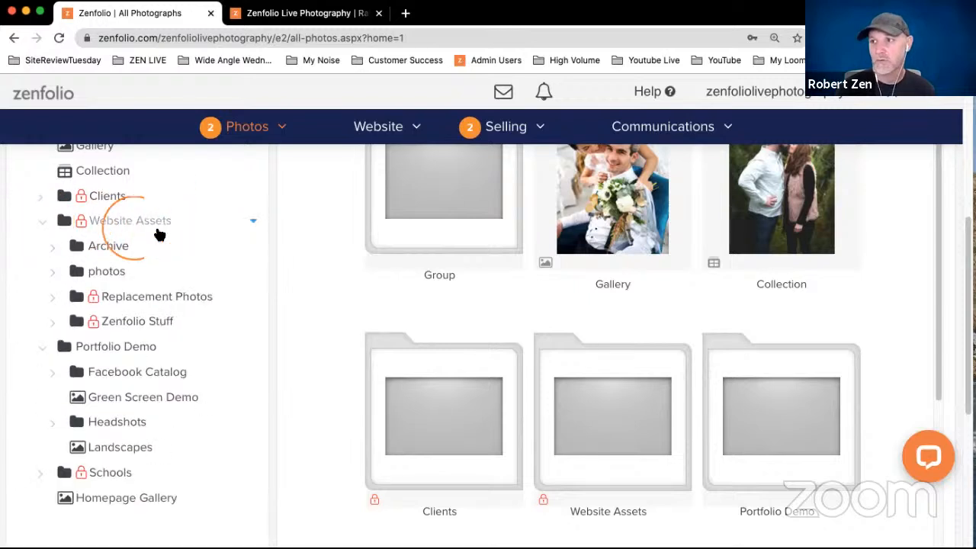
{"action": "left_click", "coordinate": [48, 223]}
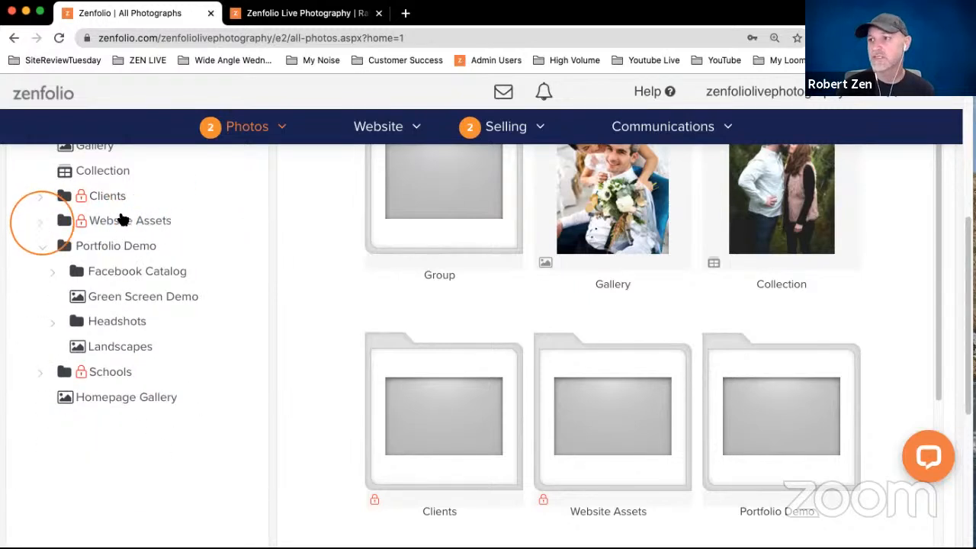
{"action": "left_click", "coordinate": [41, 226]}
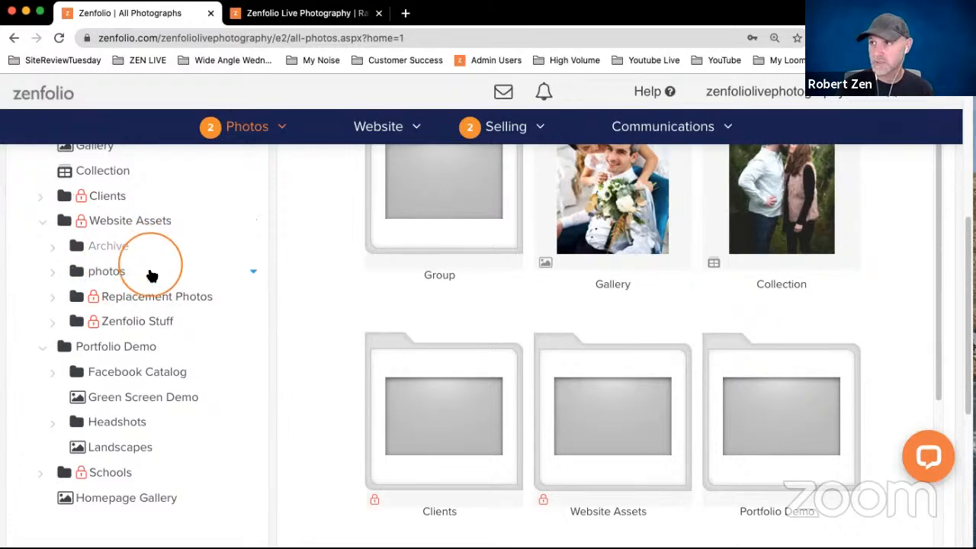
- Return to the website customizer, dismiss the publish notice and open the Logos and Icons section of Site Settings
{"action": "left_click", "coordinate": [301, 13]}
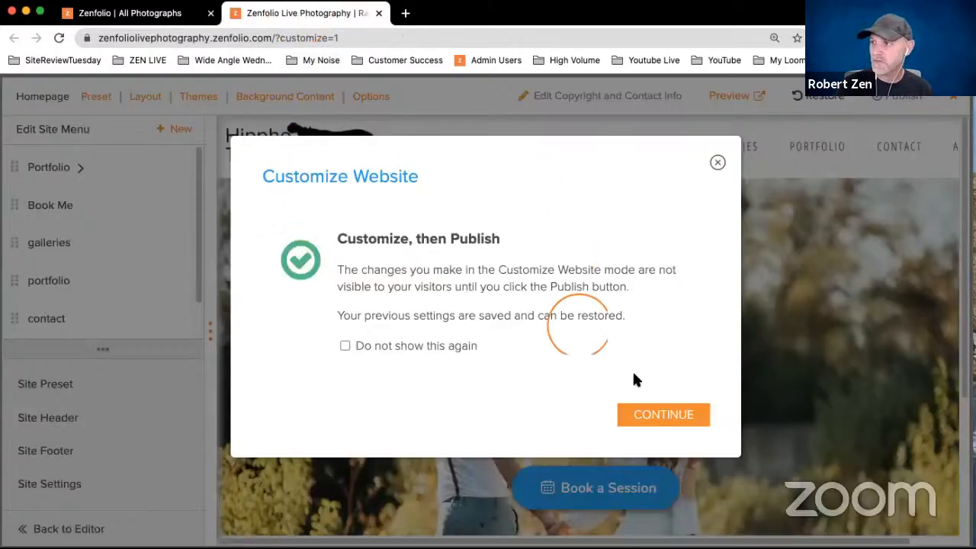
{"action": "left_click", "coordinate": [663, 415]}
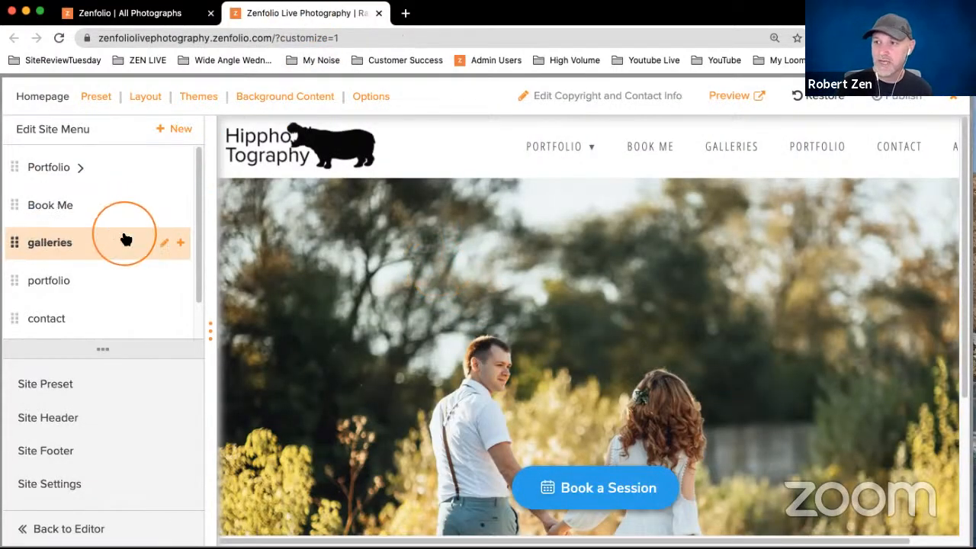
{"action": "scroll", "coordinate": [125, 238], "scroll_direction": "down", "scroll_amount": 1}
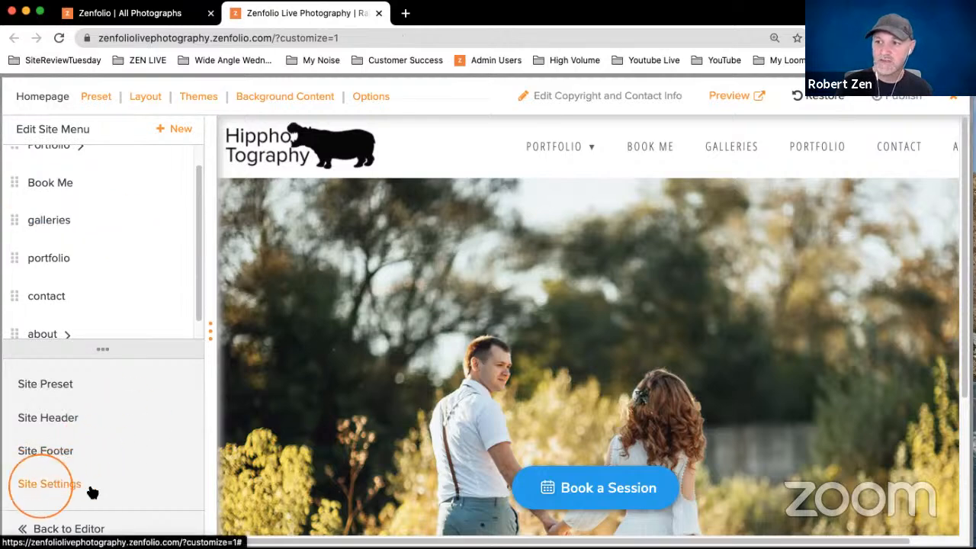
{"action": "left_click", "coordinate": [46, 483]}
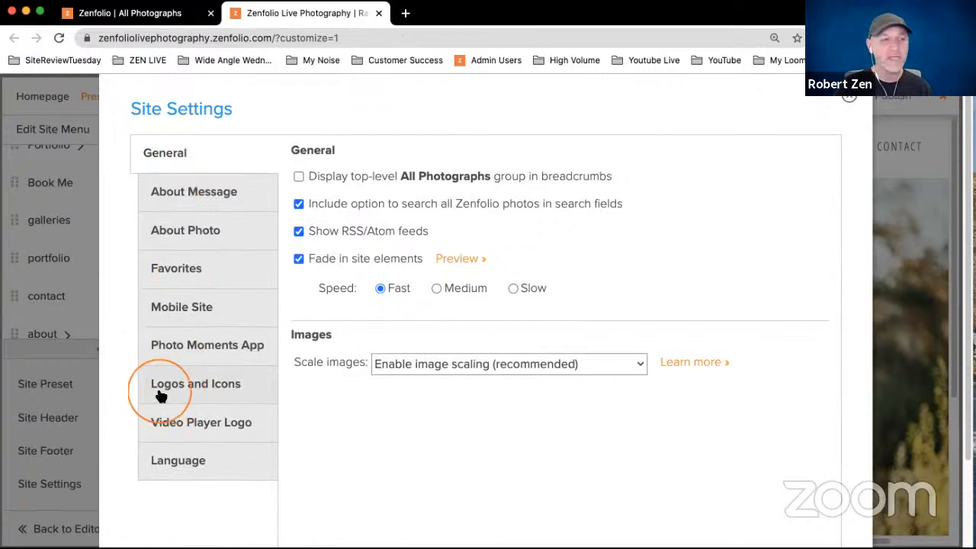
{"action": "left_click", "coordinate": [209, 385]}
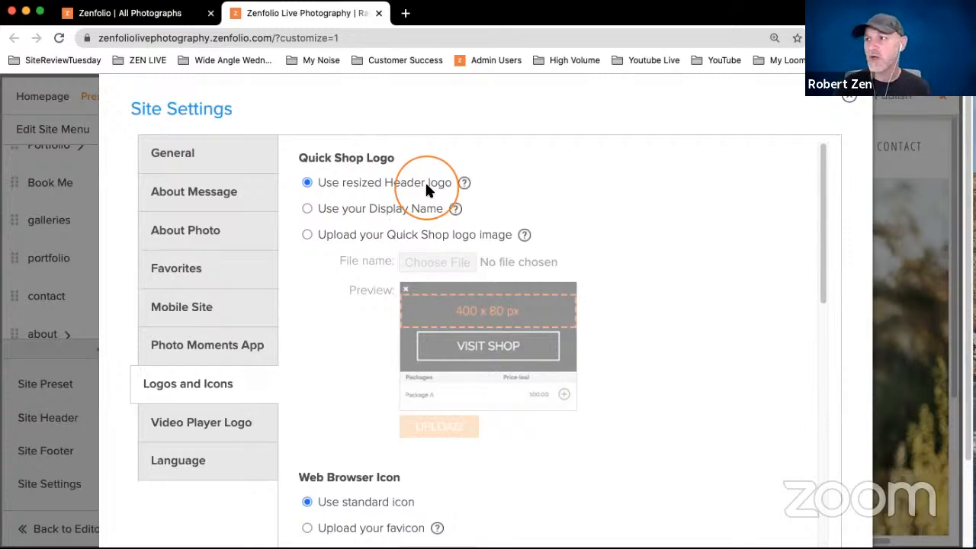
- Choose the custom Quick Shop logo image option and upload QuickShop Logo.png from the ZEN logos folder
{"action": "left_click", "coordinate": [307, 236]}
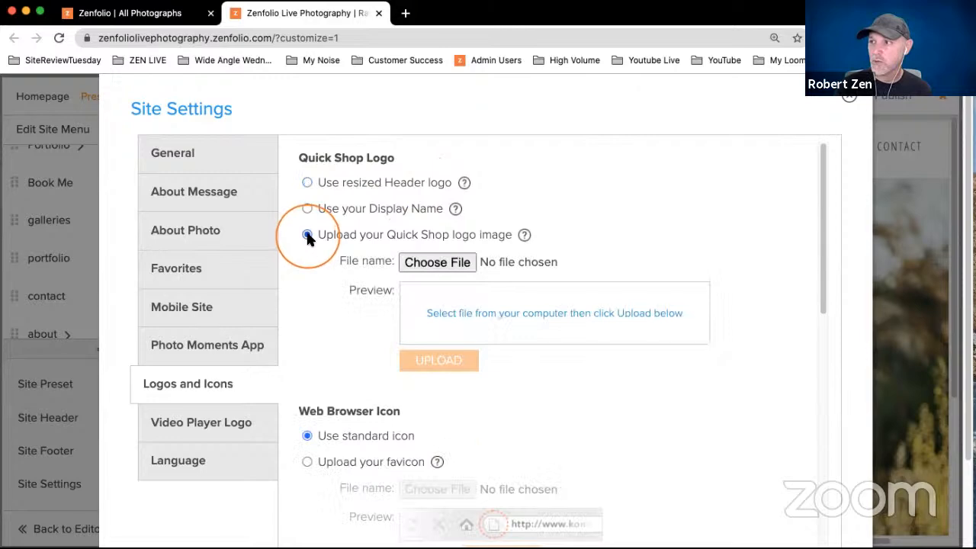
{"action": "left_click", "coordinate": [420, 265]}
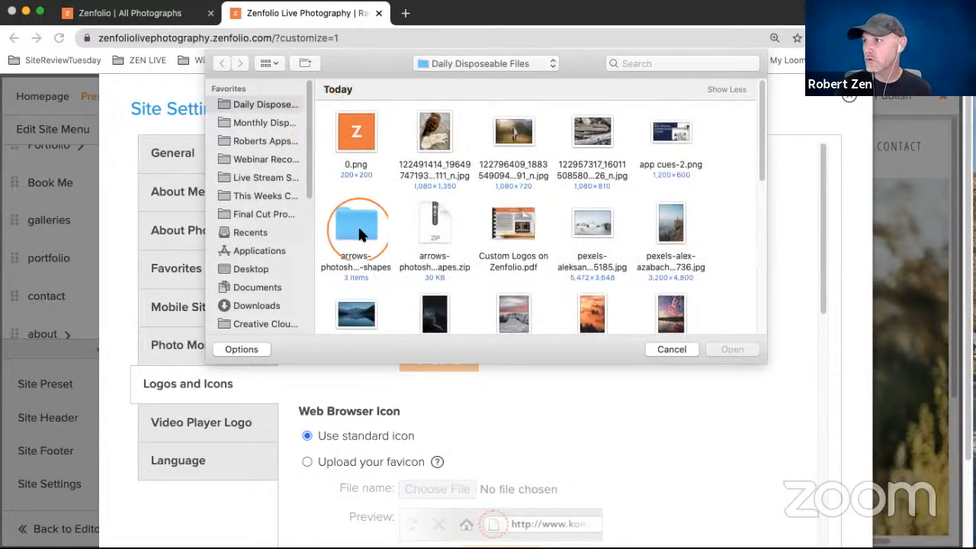
{"action": "scroll", "coordinate": [358, 225], "scroll_direction": "down", "scroll_amount": 10}
{"action": "double_click", "coordinate": [576, 267]}
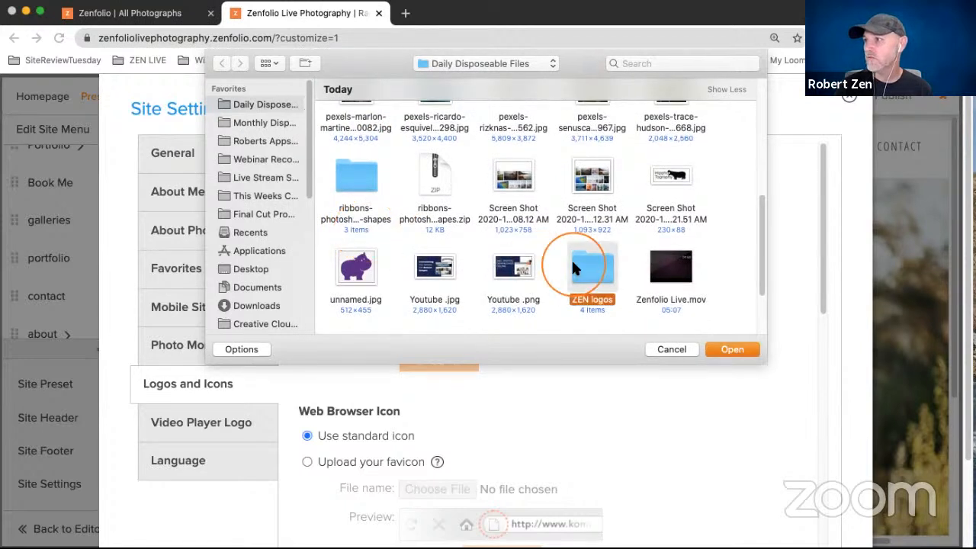
{"action": "left_click", "coordinate": [591, 138]}
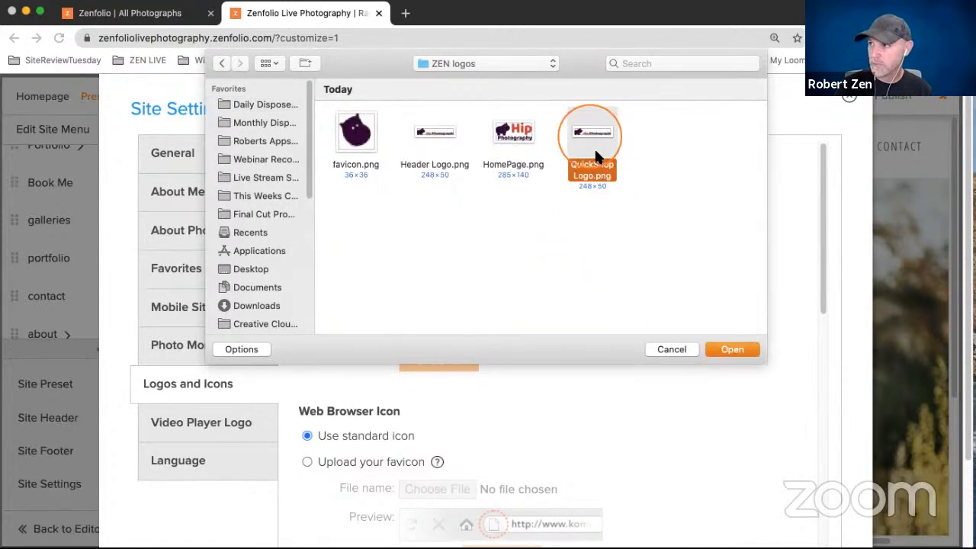
{"action": "left_click", "coordinate": [726, 359]}
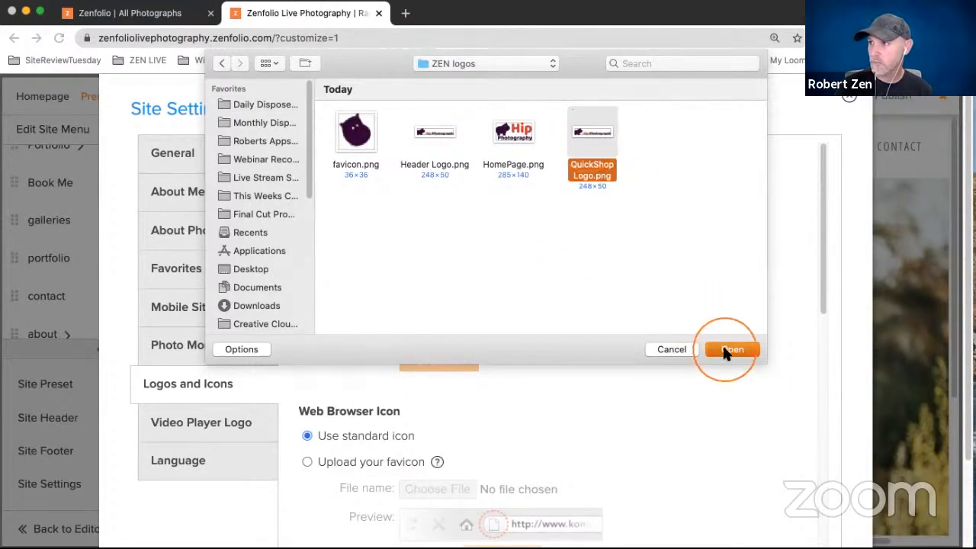
{"action": "left_click", "coordinate": [481, 268]}
{"action": "left_click", "coordinate": [444, 360]}
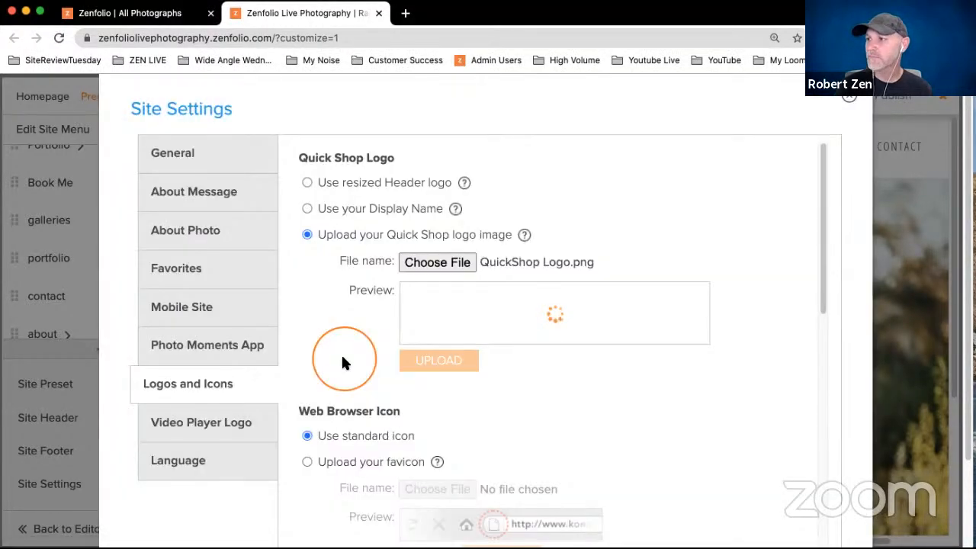
{"action": "scroll", "coordinate": [615, 302], "scroll_direction": "down", "scroll_amount": 10}
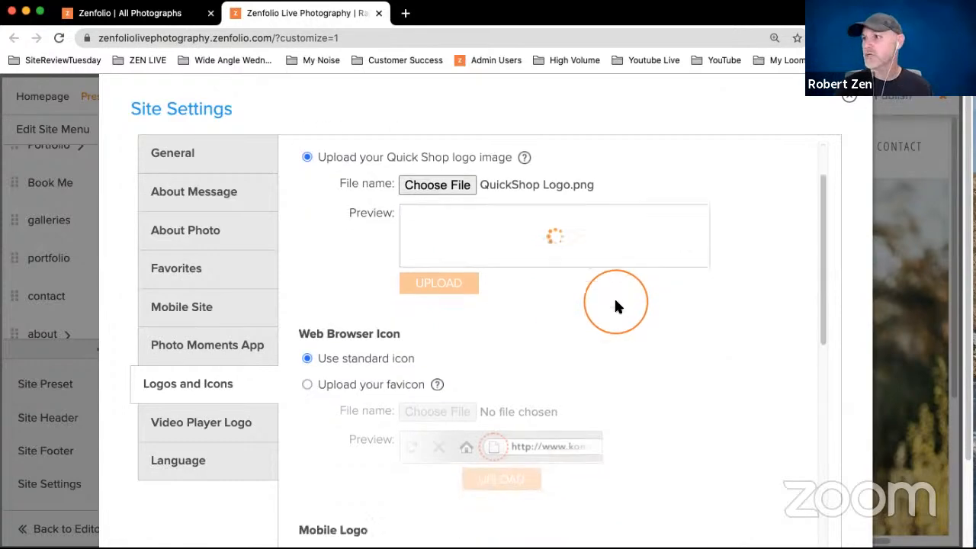
{"action": "scroll", "coordinate": [615, 302], "scroll_direction": "up", "scroll_amount": 10}
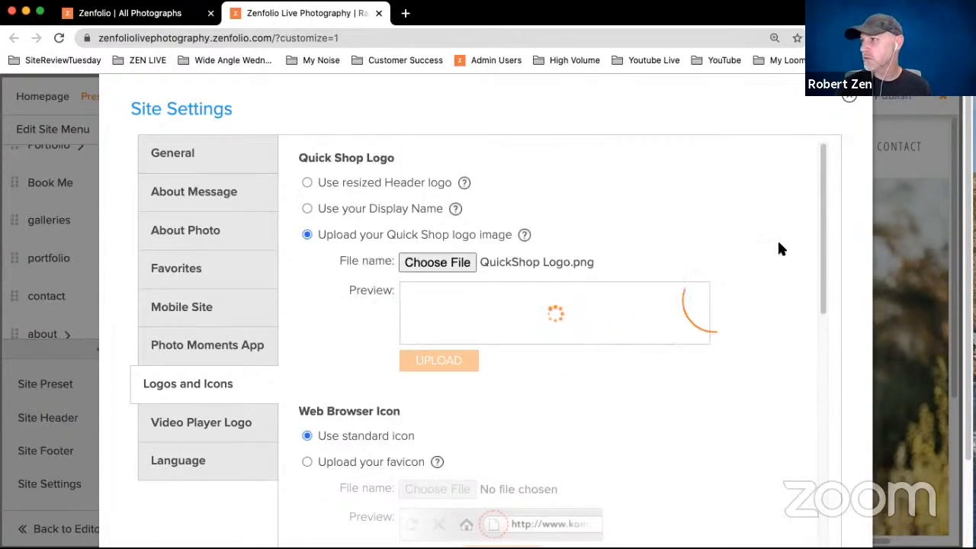
- Set the Web Browser Icon to a custom favicon and upload favicon.png from the ZEN logos folder
{"action": "left_click_drag", "start_coordinate": [824, 179], "coordinate": [823, 268]}
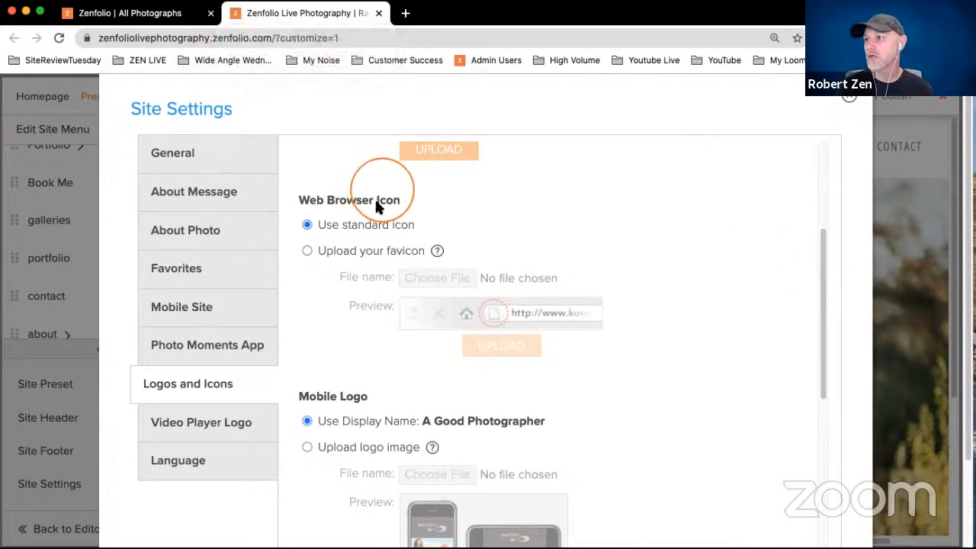
{"action": "left_click", "coordinate": [308, 250]}
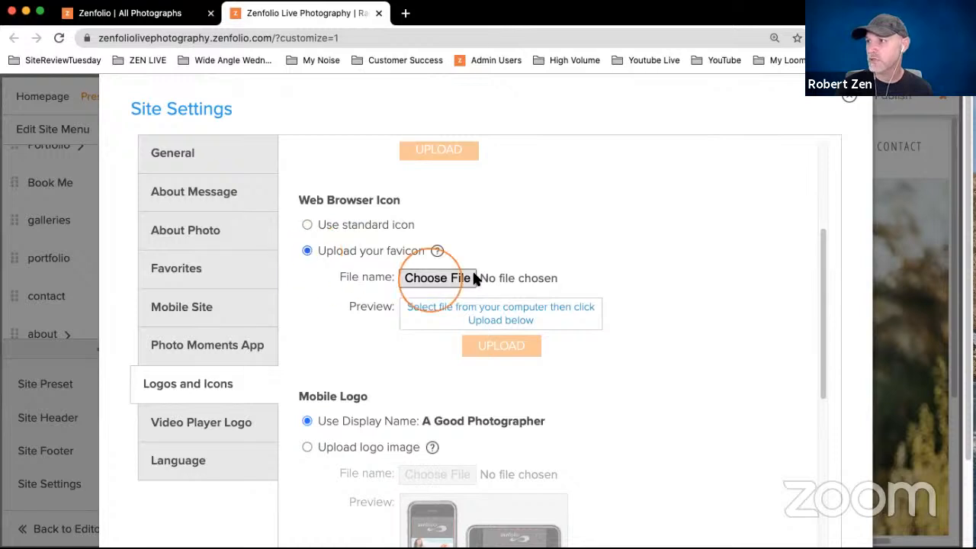
{"action": "left_click", "coordinate": [450, 279]}
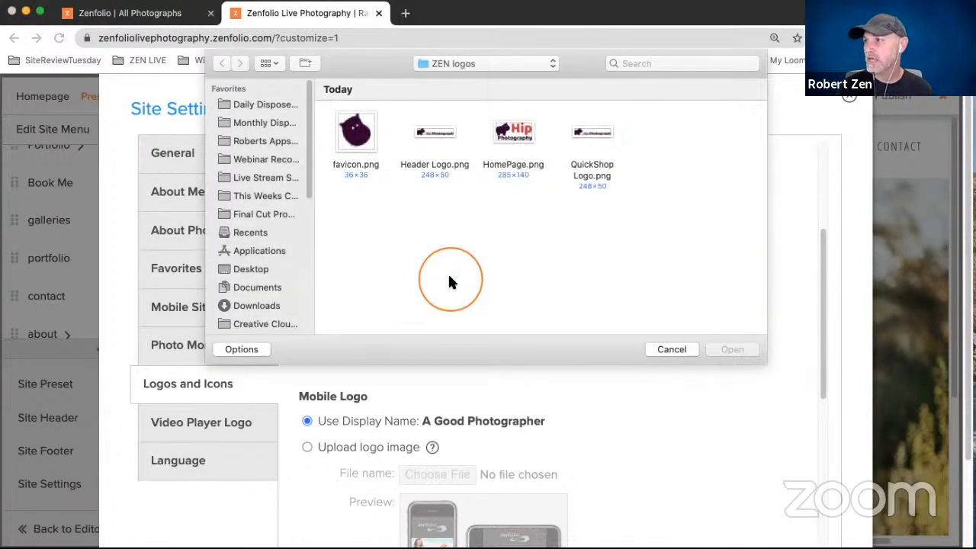
{"action": "left_click", "coordinate": [349, 137]}
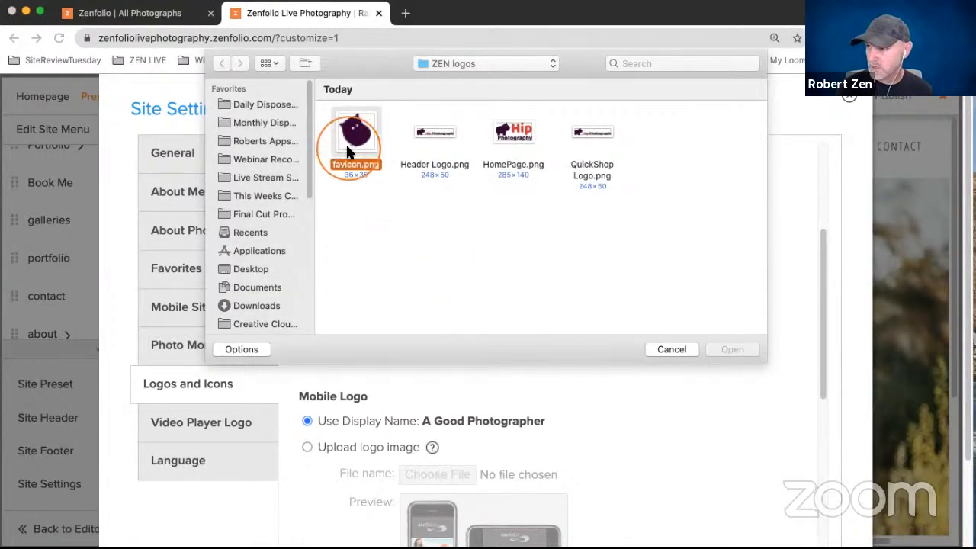
{"action": "left_click", "coordinate": [733, 349]}
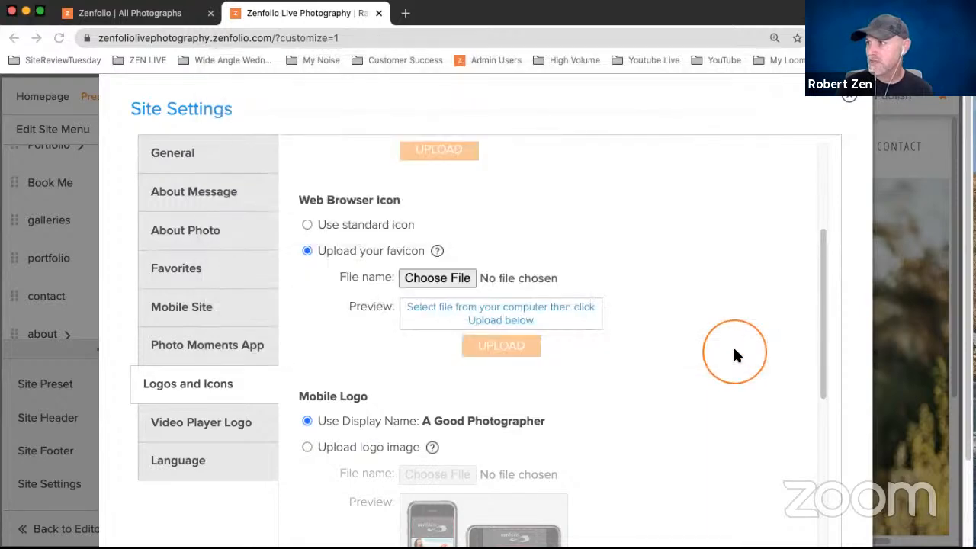
{"action": "left_click", "coordinate": [540, 352]}
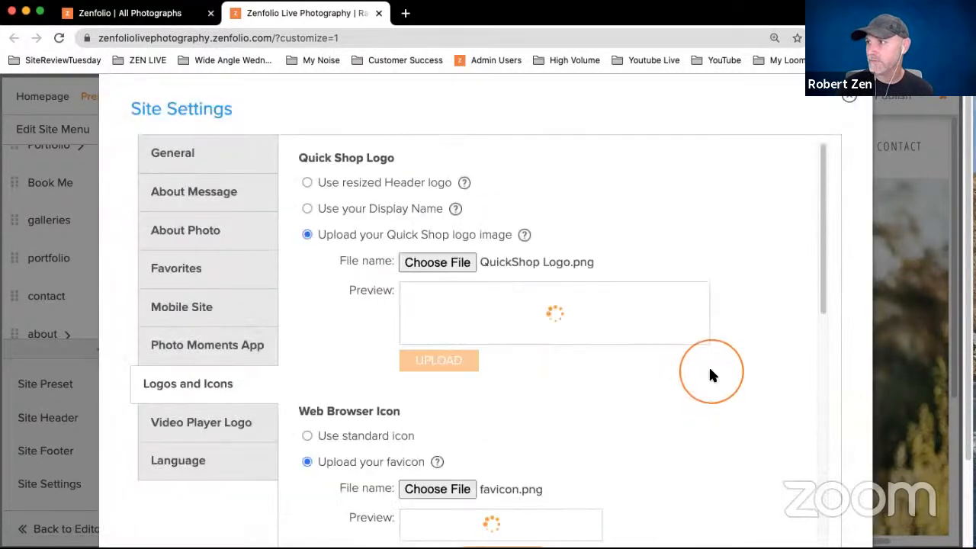
{"action": "scroll", "coordinate": [710, 374], "scroll_direction": "down", "scroll_amount": 5}
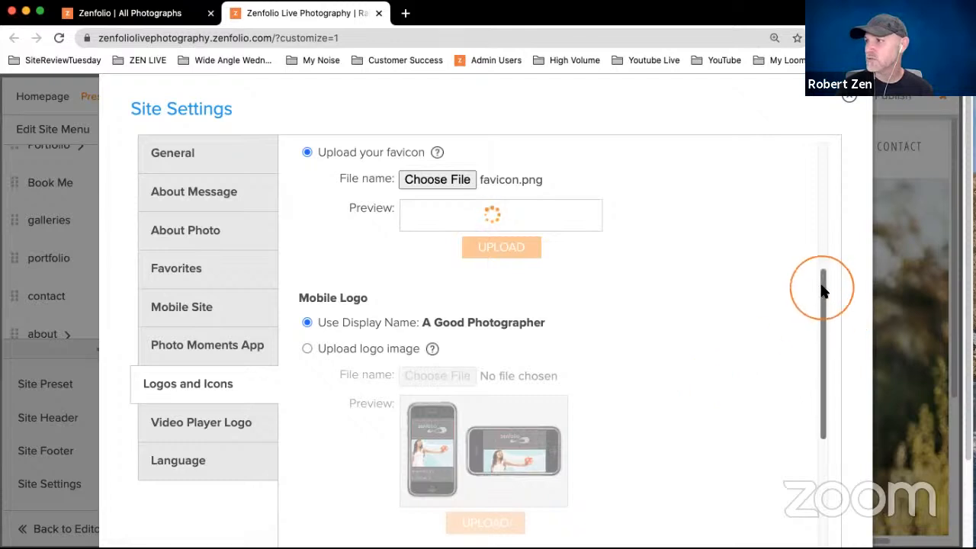
- Set the Mobile Logo to an uploaded logo image and choose QuickShop Logo.png from the ZEN logos folder
{"action": "left_click_drag", "start_coordinate": [821, 283], "coordinate": [821, 316]}
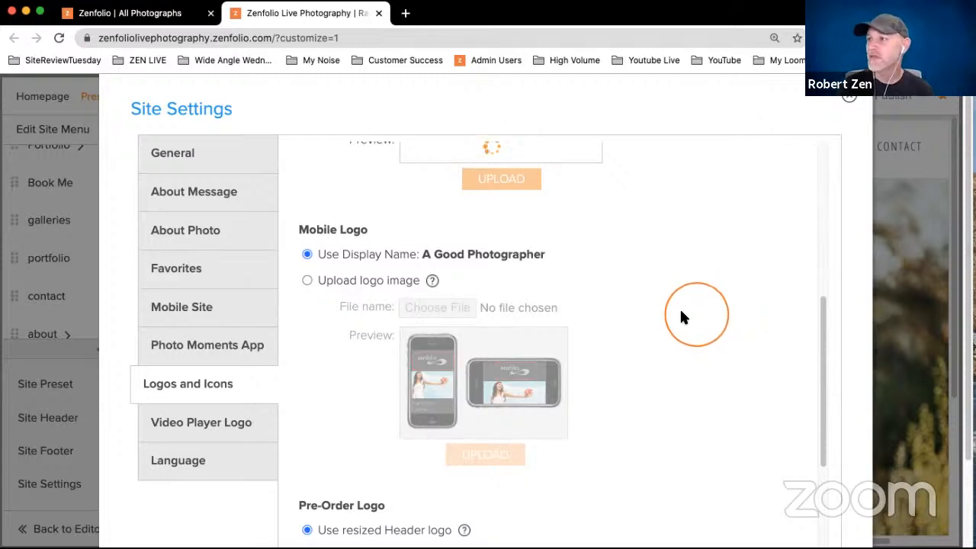
{"action": "left_click", "coordinate": [308, 279]}
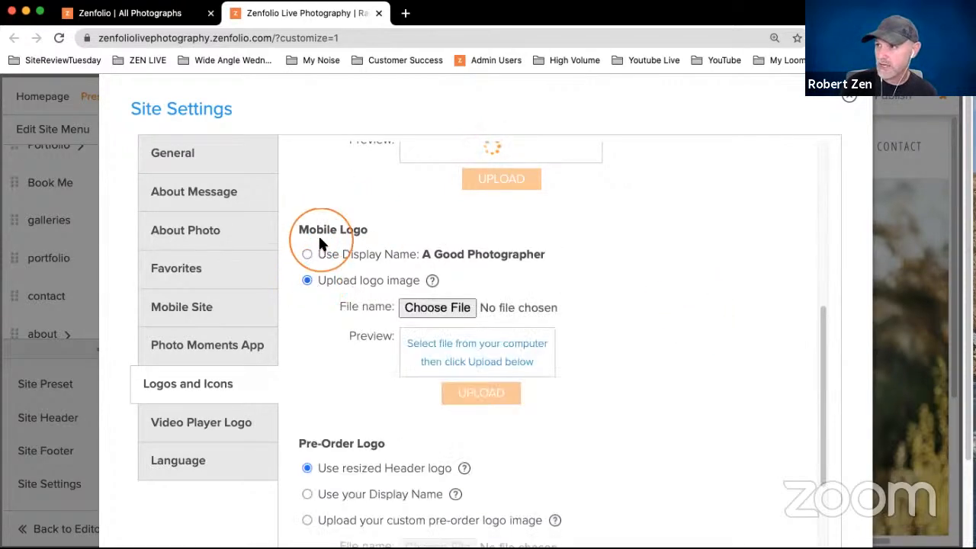
{"action": "left_click", "coordinate": [416, 308]}
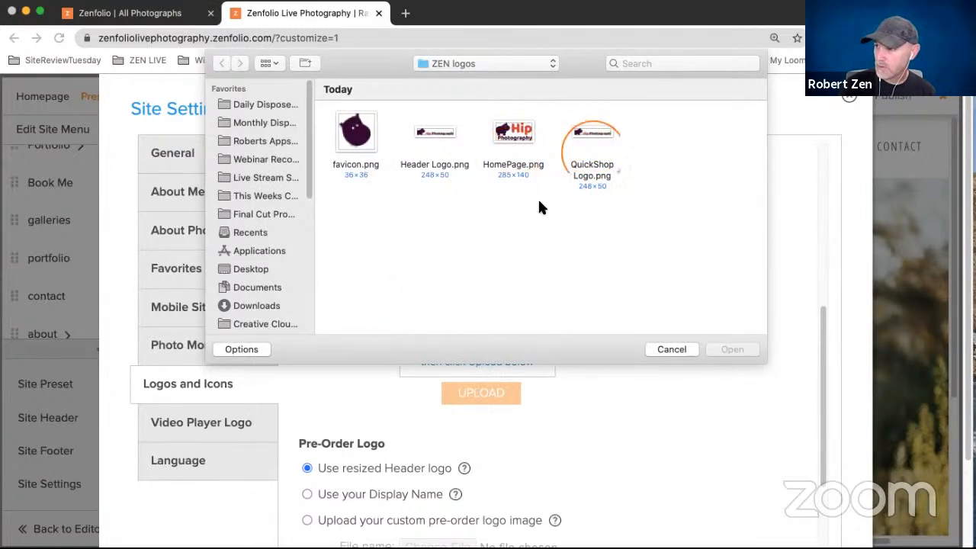
{"action": "left_click", "coordinate": [600, 133]}
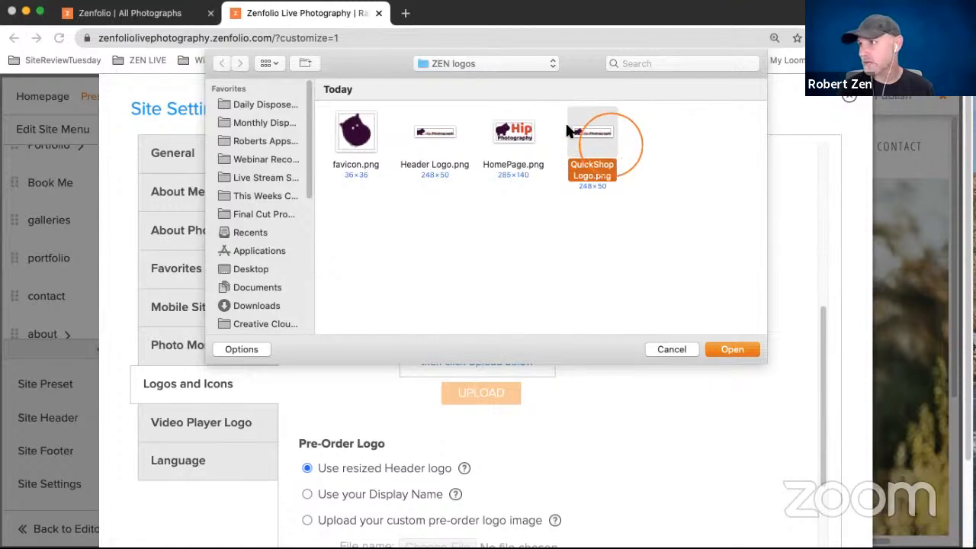
{"action": "left_click", "coordinate": [731, 347]}
- Set the Pre-Order Logo to a custom image and upload QuickShop Logo.png from the ZEN logos folder
{"action": "scroll", "coordinate": [674, 341], "scroll_direction": "down", "scroll_amount": 3}
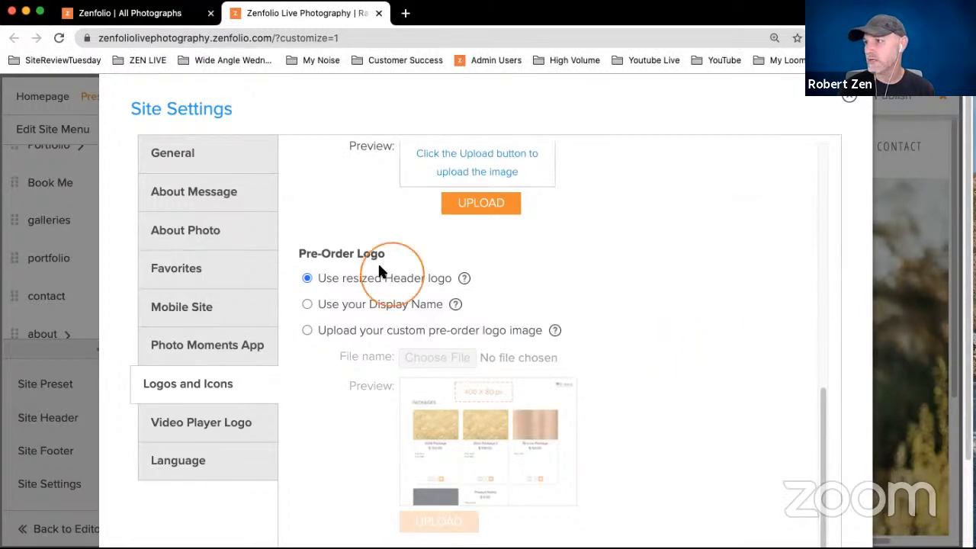
{"action": "left_click", "coordinate": [307, 330]}
{"action": "left_click", "coordinate": [422, 360]}
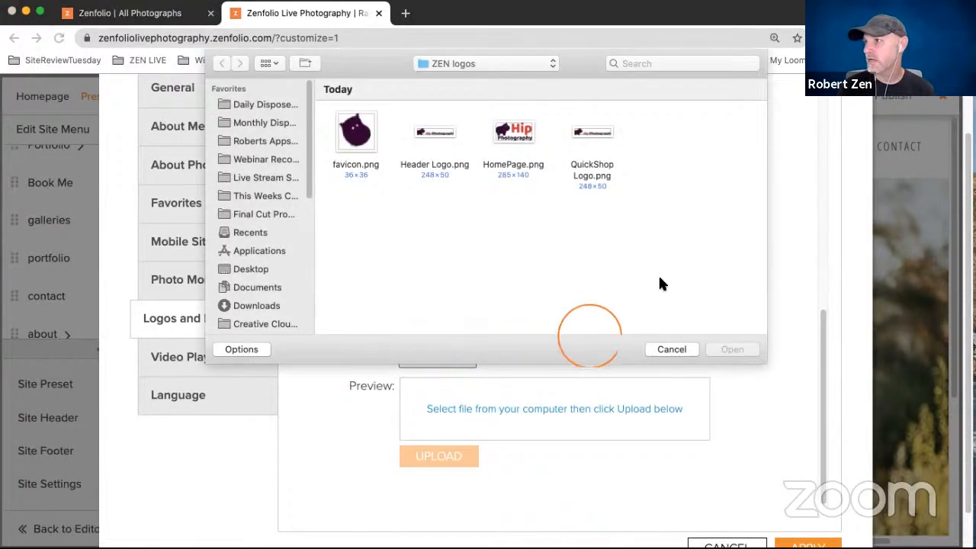
{"action": "left_click", "coordinate": [594, 134]}
{"action": "left_click", "coordinate": [734, 351]}
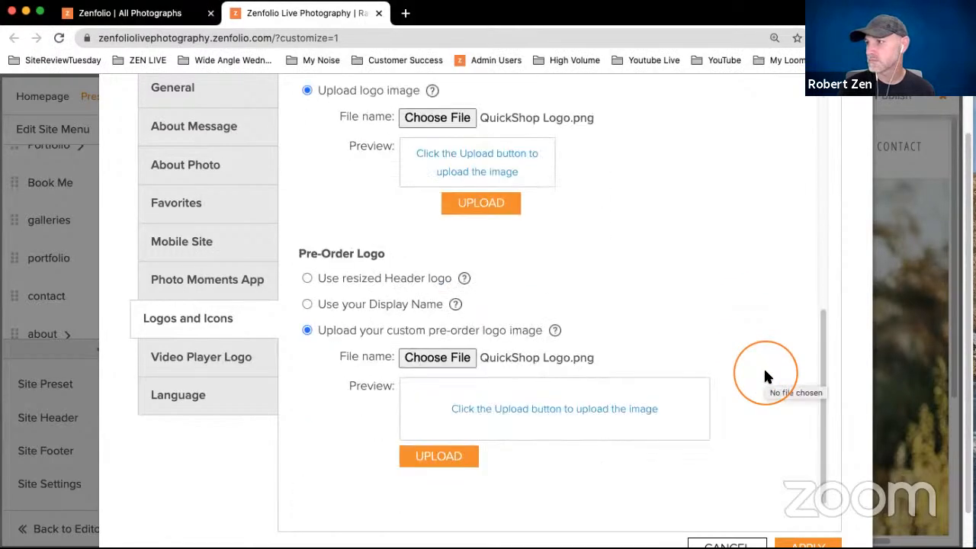
{"action": "left_click", "coordinate": [439, 458]}
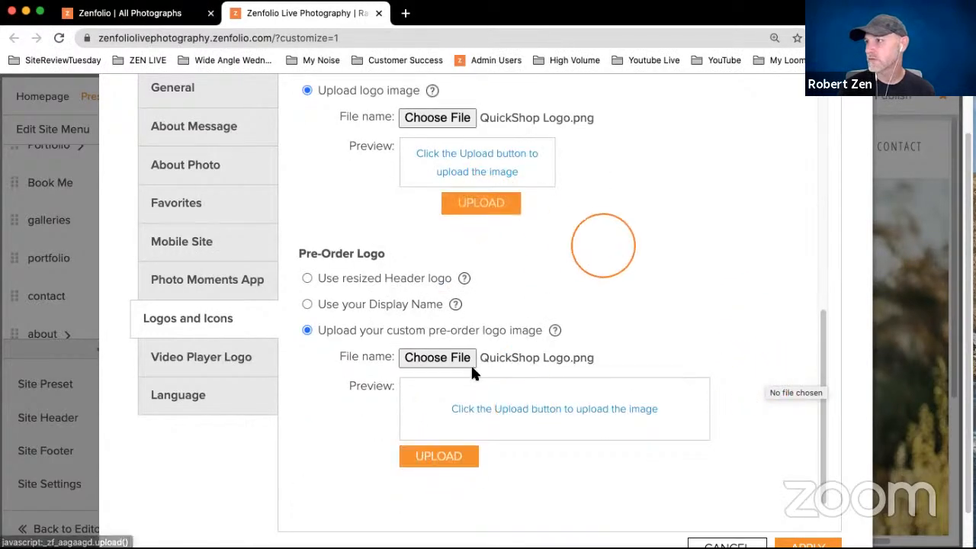
{"action": "left_click", "coordinate": [447, 456]}
- Choose QuickShop Logo.png again as the Mobile Logo file and upload it
{"action": "scroll", "coordinate": [697, 332], "scroll_direction": "up", "scroll_amount": 6}
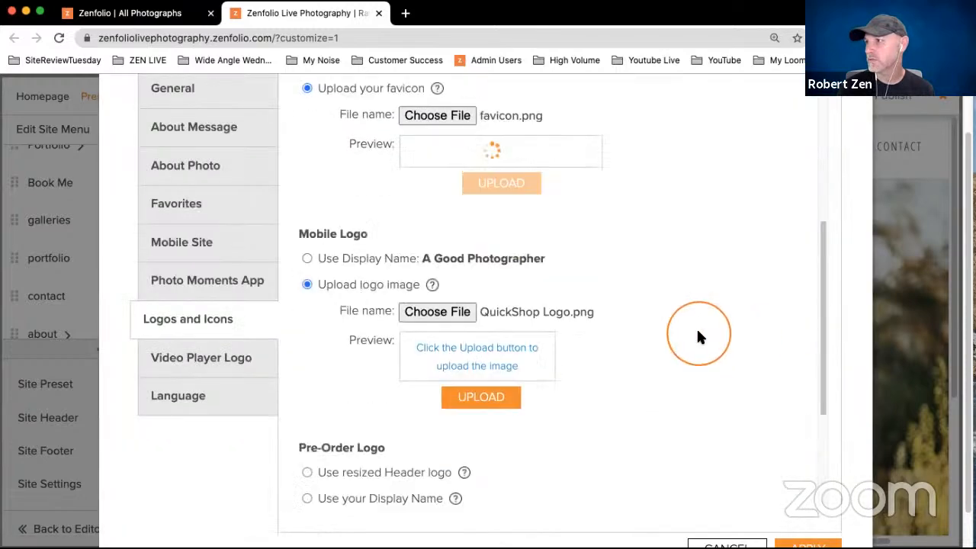
{"action": "scroll", "coordinate": [696, 331], "scroll_direction": "down", "scroll_amount": 2}
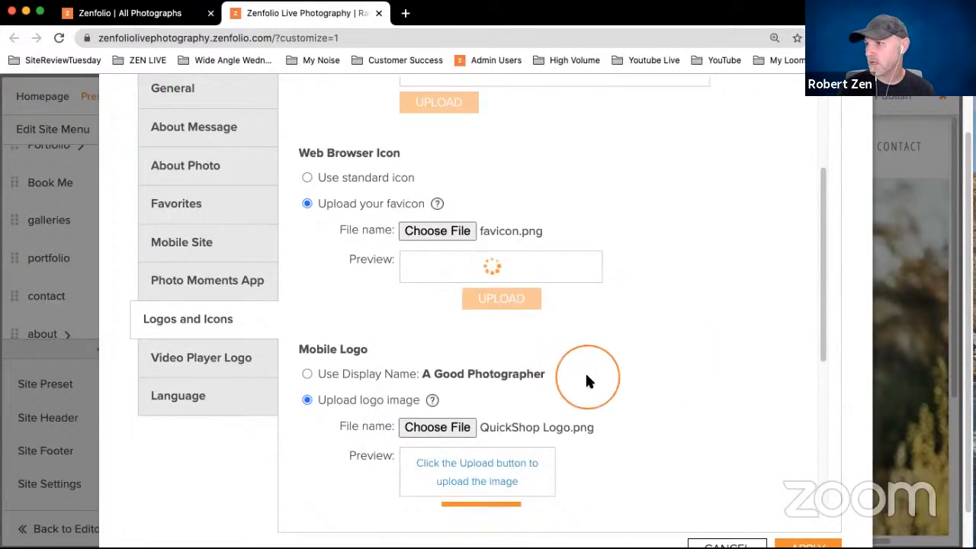
{"action": "scroll", "coordinate": [585, 372], "scroll_direction": "down", "scroll_amount": 4}
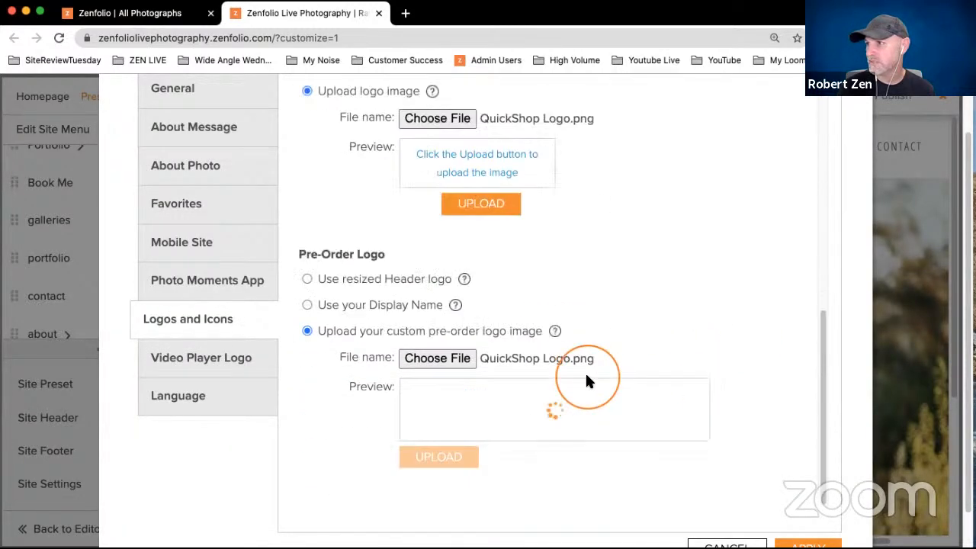
{"action": "left_click", "coordinate": [444, 119]}
{"action": "left_click", "coordinate": [599, 138]}
{"action": "left_click", "coordinate": [733, 350]}
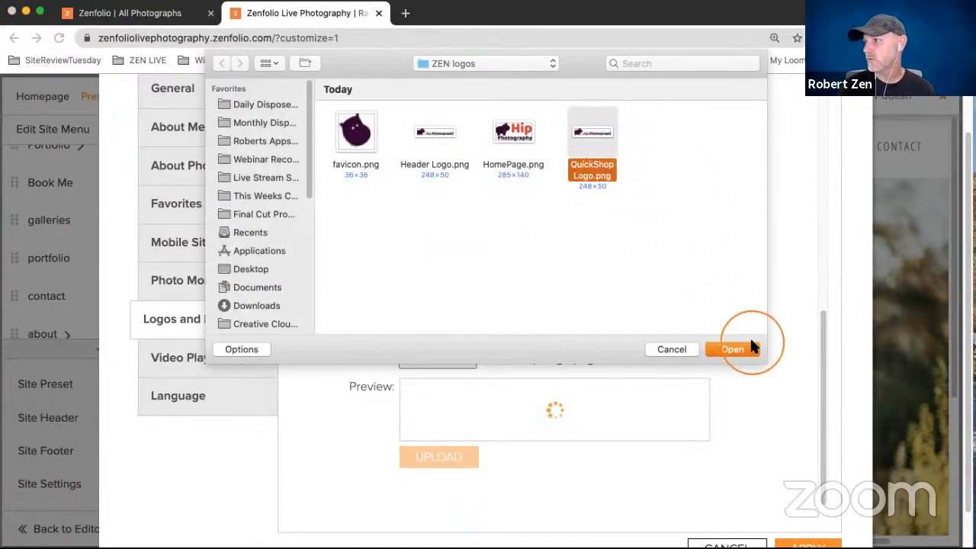
{"action": "left_click", "coordinate": [494, 207]}
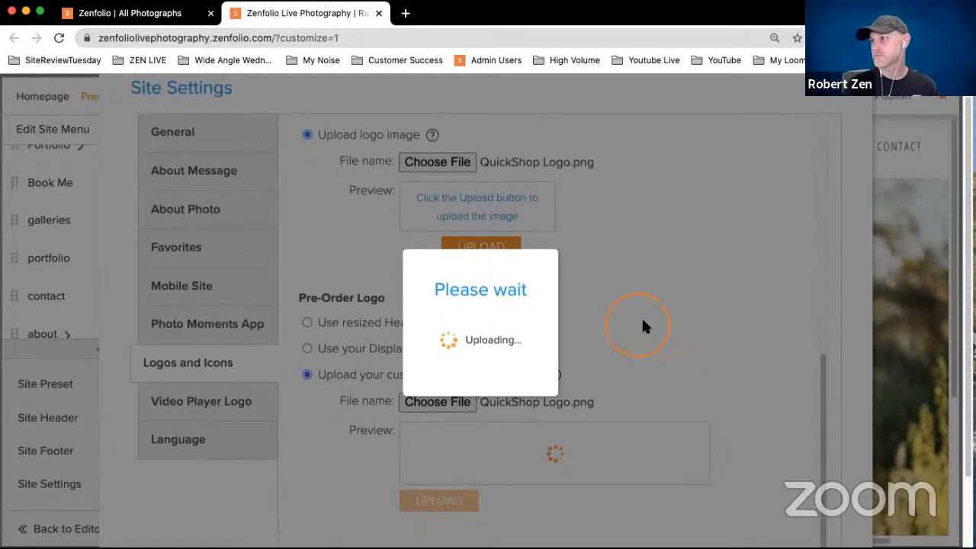
- Reload the website customizer page and retry loading it
{"action": "scroll", "coordinate": [640, 315], "scroll_direction": "down", "scroll_amount": 2}
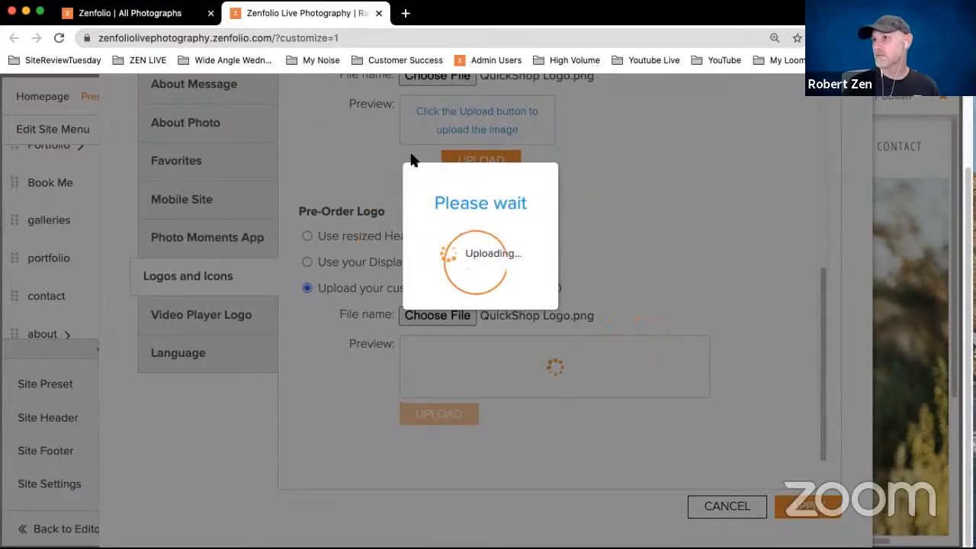
{"action": "left_click", "coordinate": [59, 40]}
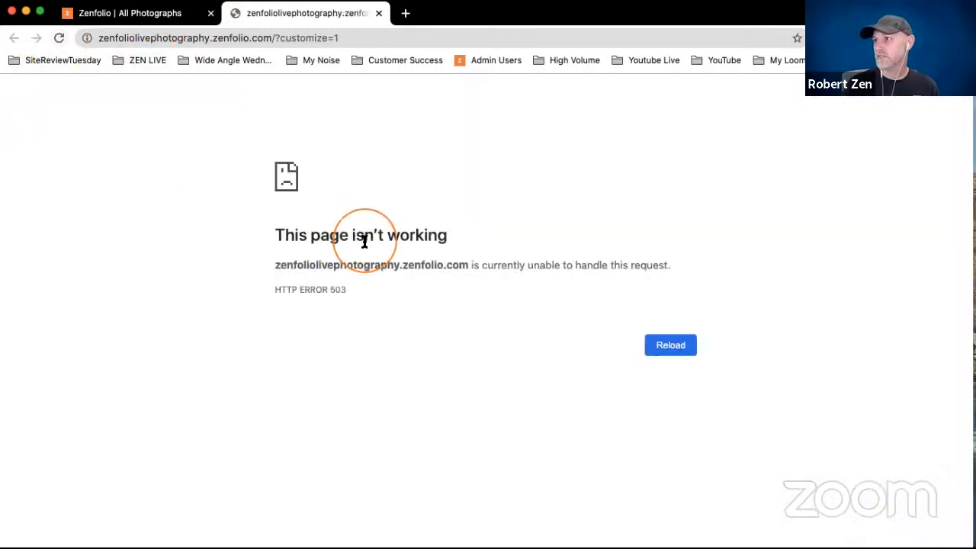
{"action": "left_click", "coordinate": [662, 345]}
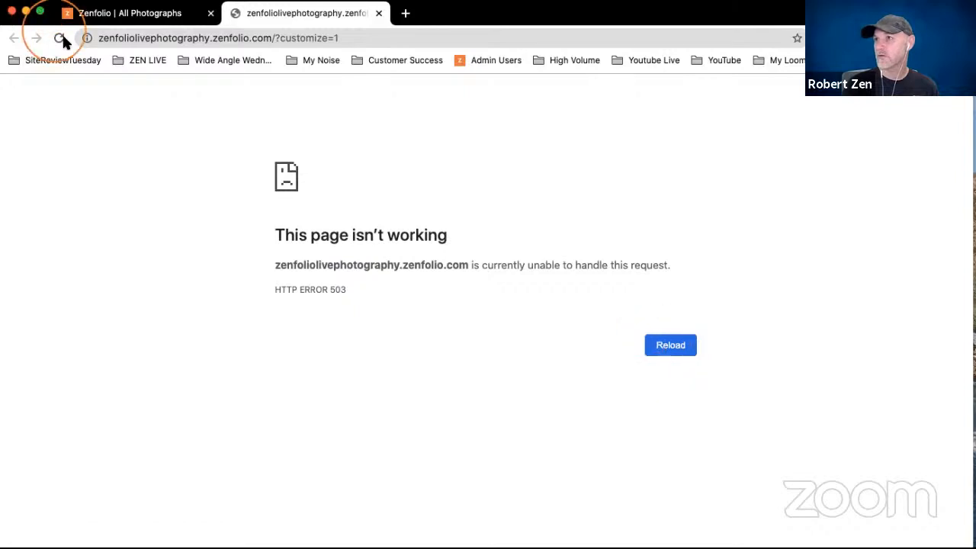
- Switch to the All Photographs organizer, try to open the Website Assets folder and reload its page
{"action": "left_click", "coordinate": [118, 25]}
{"action": "left_click", "coordinate": [599, 128]}
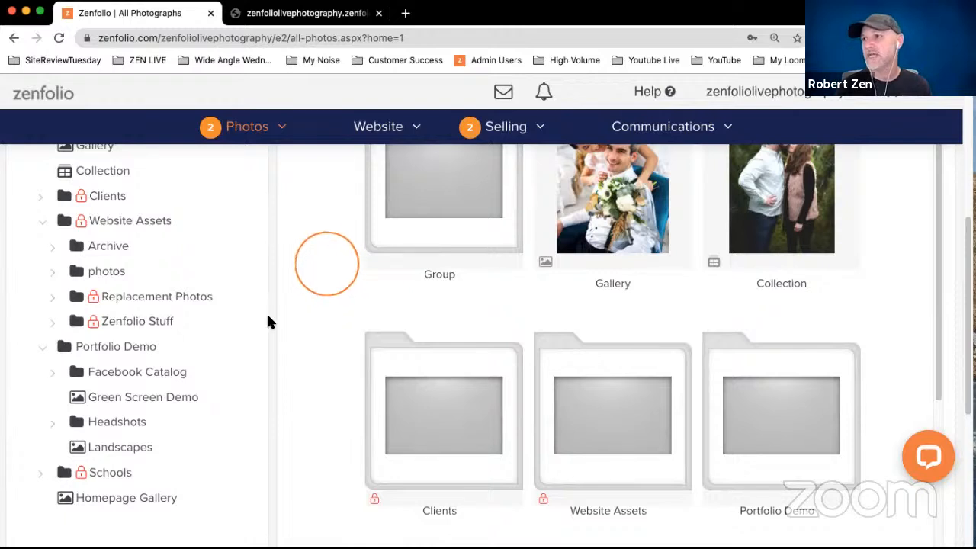
{"action": "scroll", "coordinate": [263, 309], "scroll_direction": "up", "scroll_amount": 1}
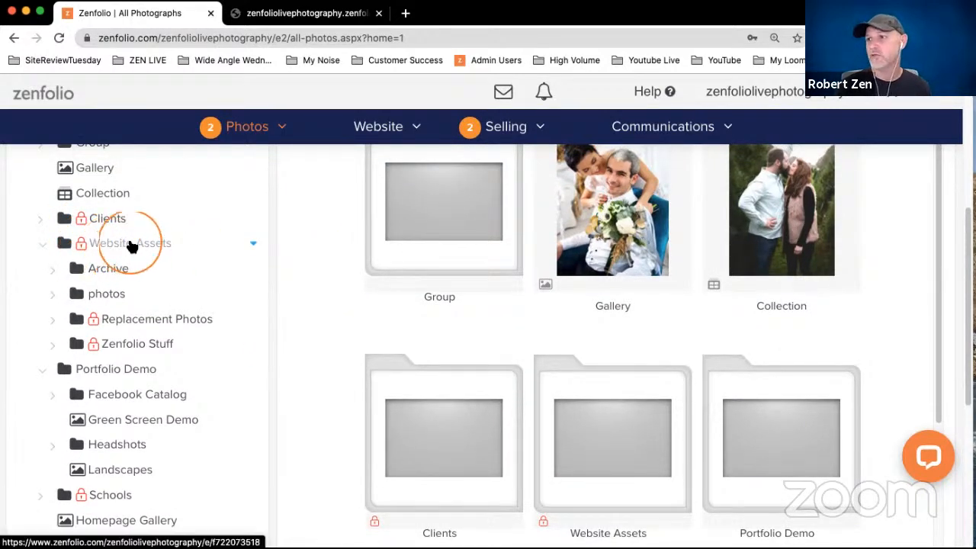
{"action": "left_click", "coordinate": [130, 245]}
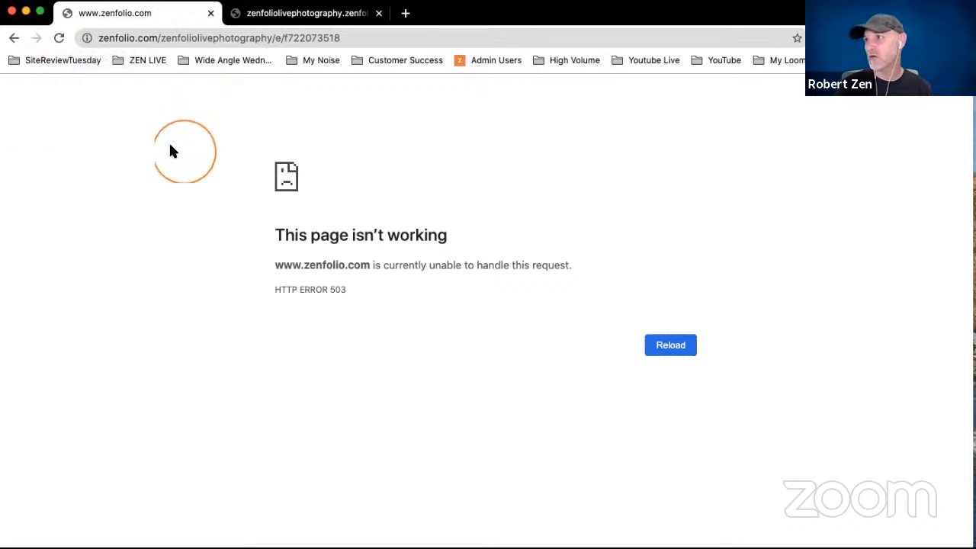
{"action": "left_click", "coordinate": [59, 38]}
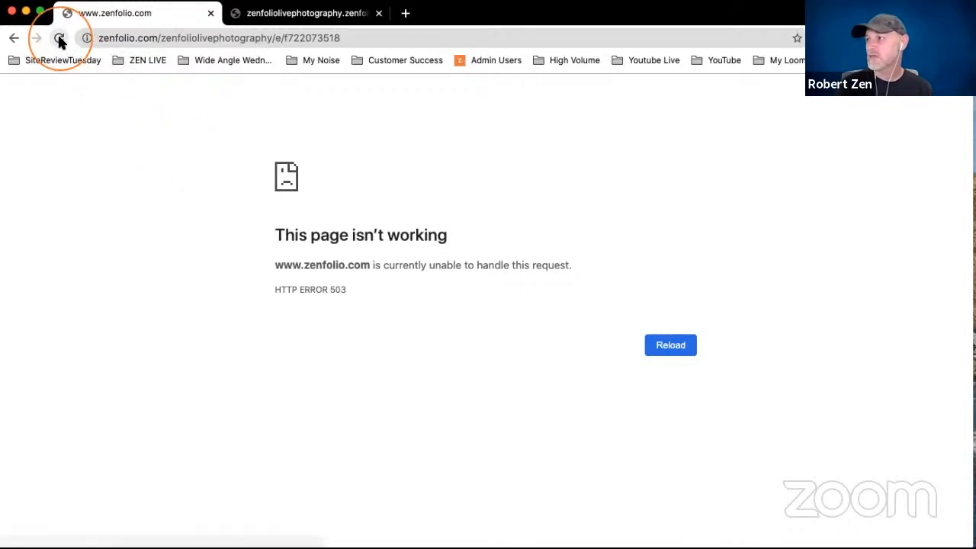
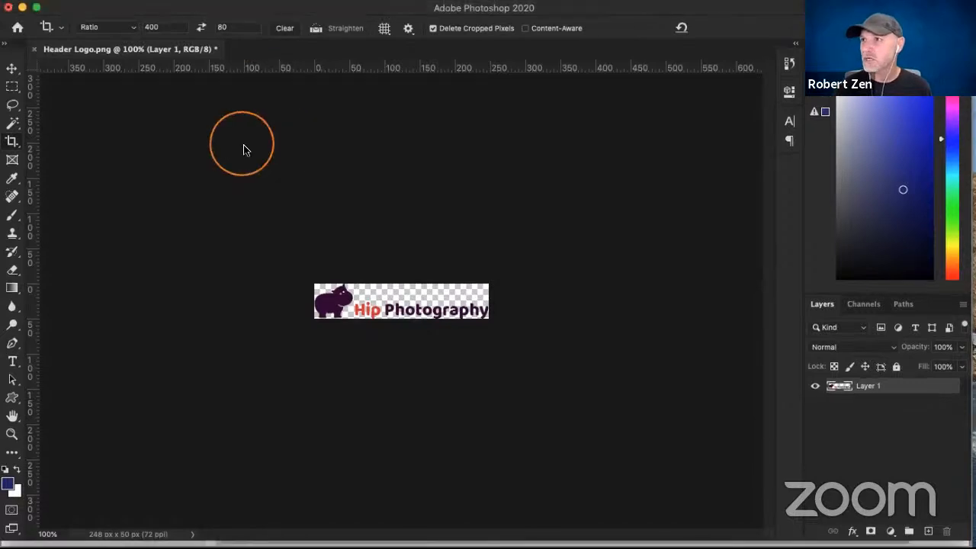
- Close Header Logo.png and open the hippo photo pexels-pixabay-46540.jpg in its place
{"action": "left_click", "coordinate": [33, 50]}
{"action": "left_click", "coordinate": [641, 261]}
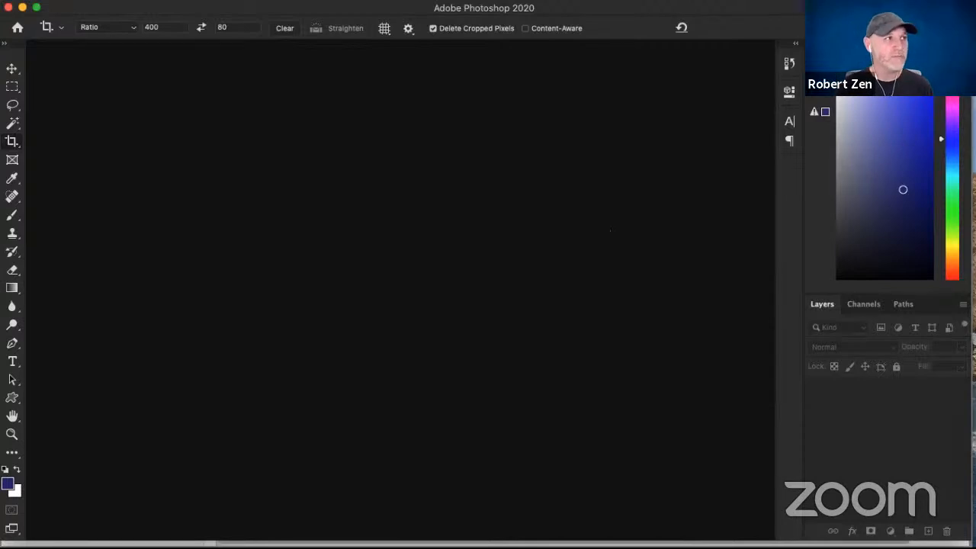
{"action": "left_click_drag", "start_coordinate": [263, 239], "coordinate": [267, 231]}
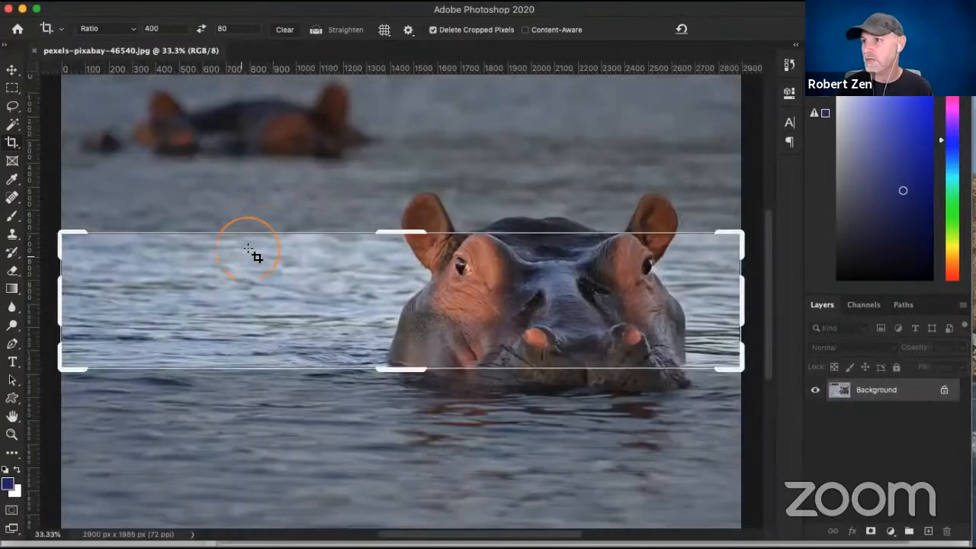
- Look through the marquee, lasso and magic wand tools and the Select commands available for isolating the hippo
{"action": "left_click", "coordinate": [12, 88]}
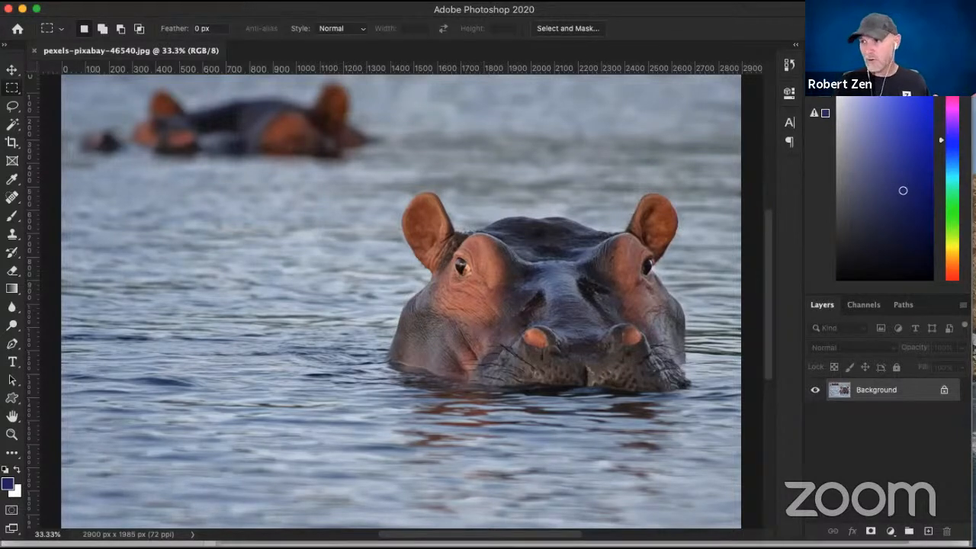
{"action": "left_click", "coordinate": [13, 124]}
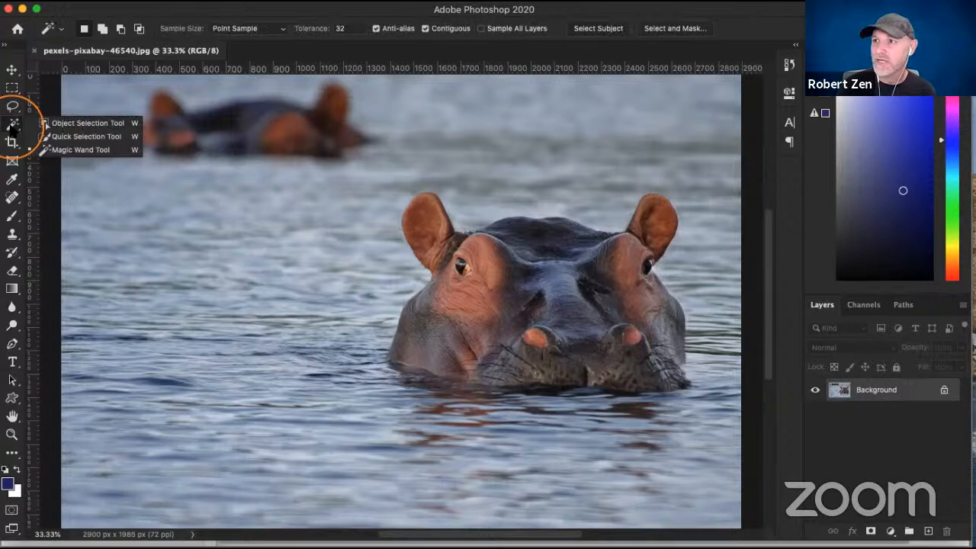
{"action": "left_click", "coordinate": [12, 107]}
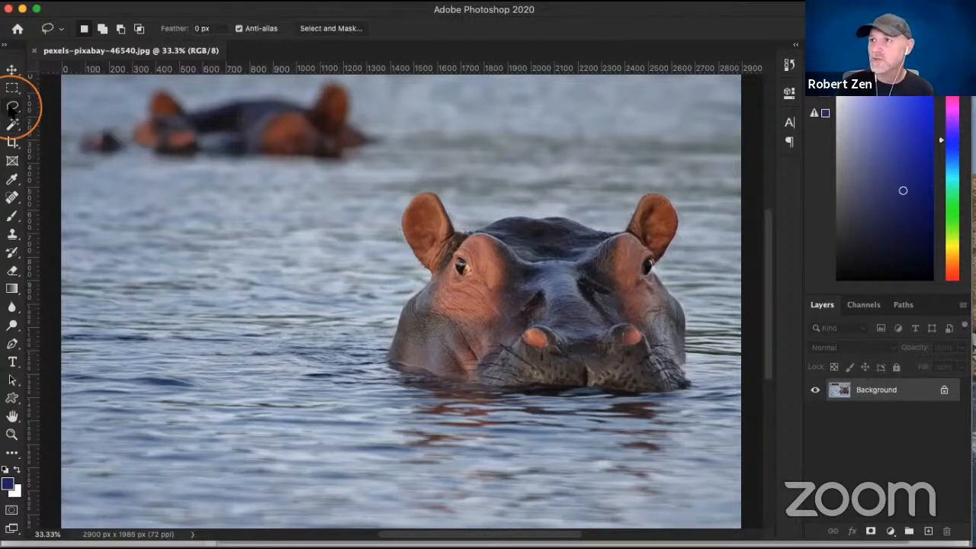
{"action": "right_click", "coordinate": [12, 107]}
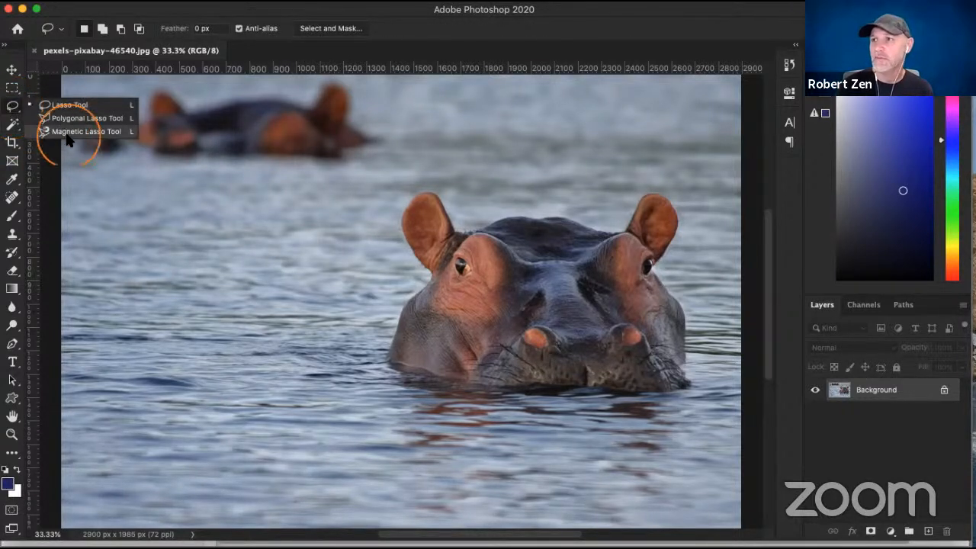
{"action": "left_click", "coordinate": [12, 128]}
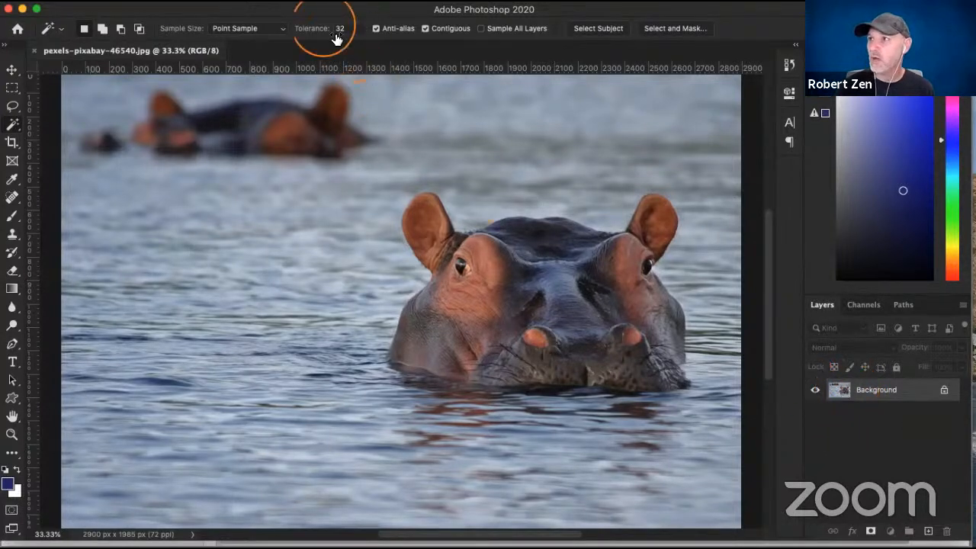
{"action": "left_click", "coordinate": [274, 2]}
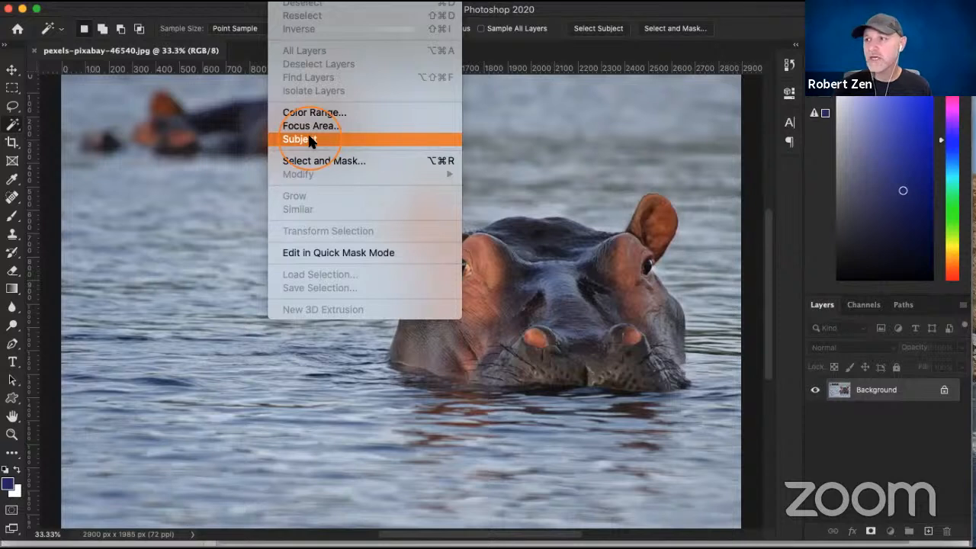
{"action": "left_click", "coordinate": [56, 134]}
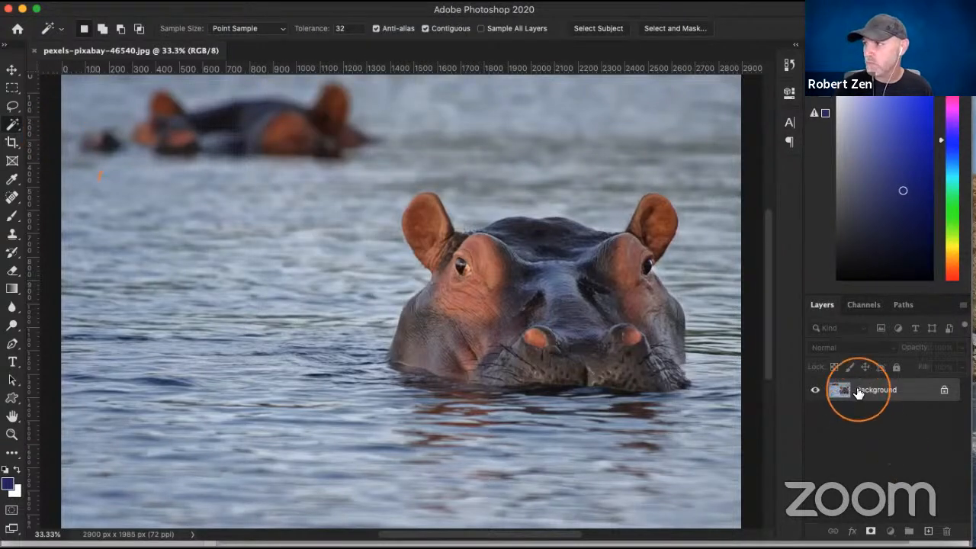
- Duplicate the Background layer, mask the copy to the hippo using Select Subject, and hide the original layer
{"action": "key", "text": "super+j"}
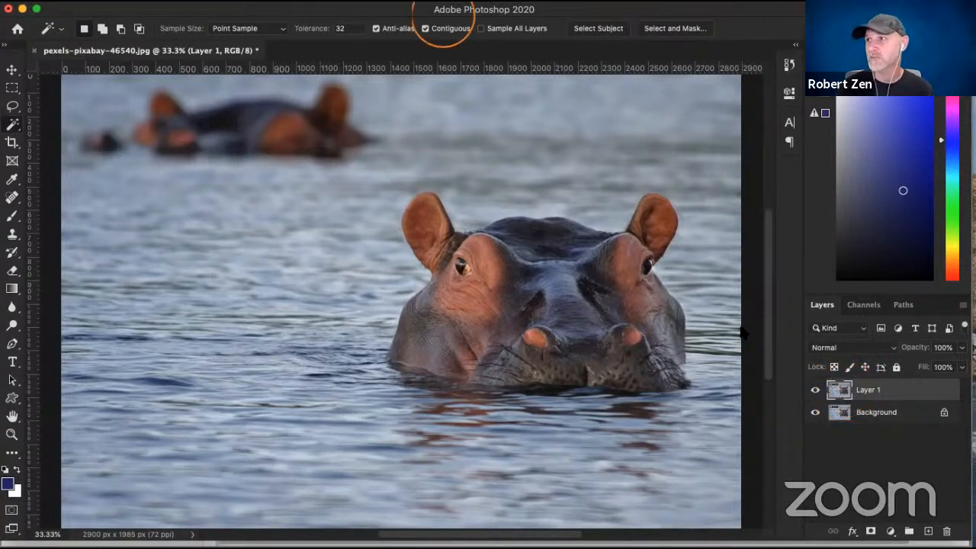
{"action": "left_click", "coordinate": [290, 1]}
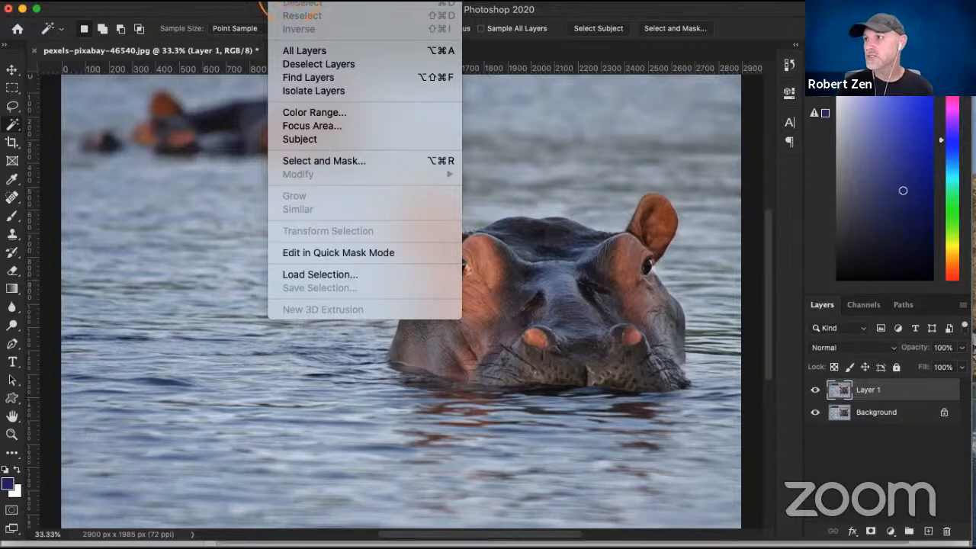
{"action": "left_click", "coordinate": [318, 136]}
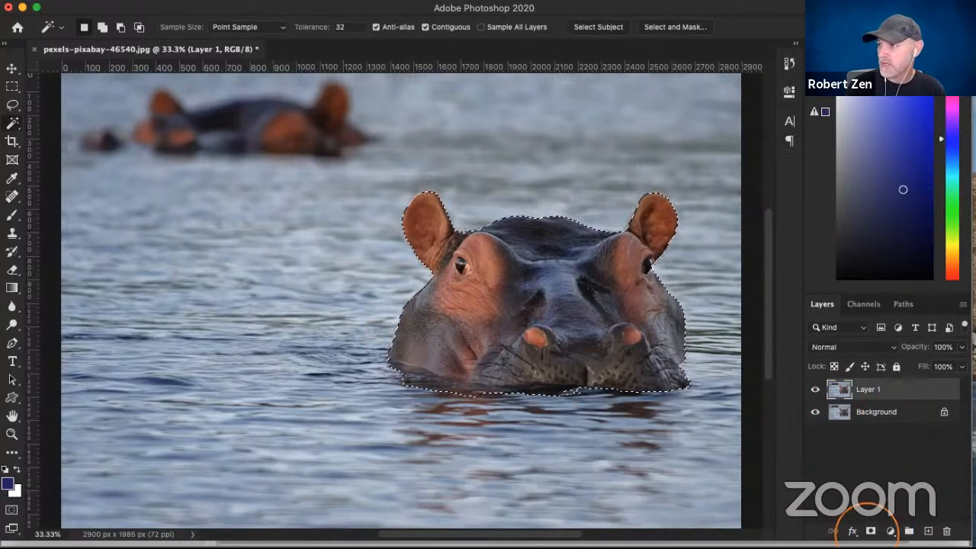
{"action": "left_click", "coordinate": [872, 531]}
{"action": "left_click", "coordinate": [814, 413]}
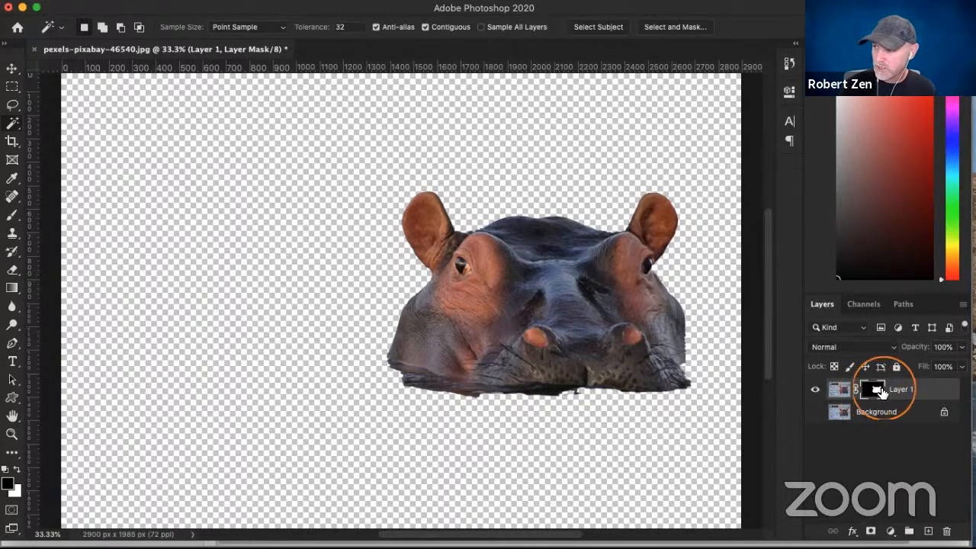
- Open the hippo's layer mask in Select and Mask and enable Smart Radius with a 4 px edge detection radius
{"action": "double_click", "coordinate": [874, 390]}
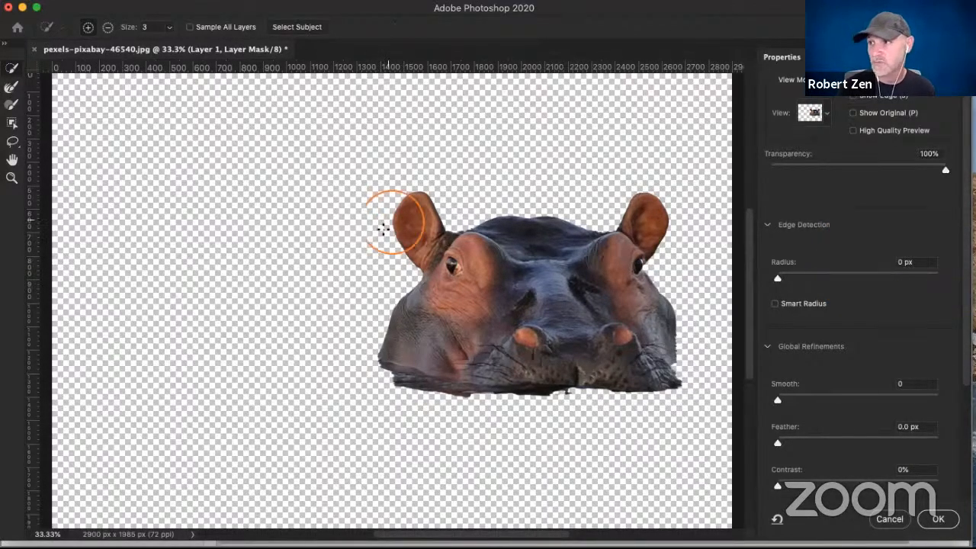
{"action": "left_click", "coordinate": [775, 305]}
{"action": "left_click_drag", "start_coordinate": [784, 279], "coordinate": [812, 281]}
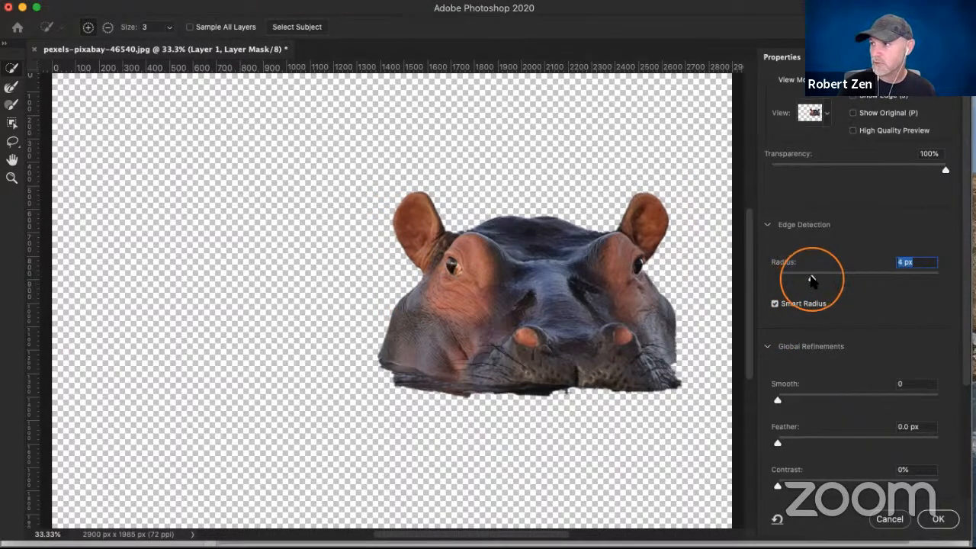
- Try mask smoothing at 24, 0, 100 and 58 and a 7 px feather, returning the feather to 0 px
{"action": "scroll", "coordinate": [872, 312], "scroll_direction": "down", "scroll_amount": 4}
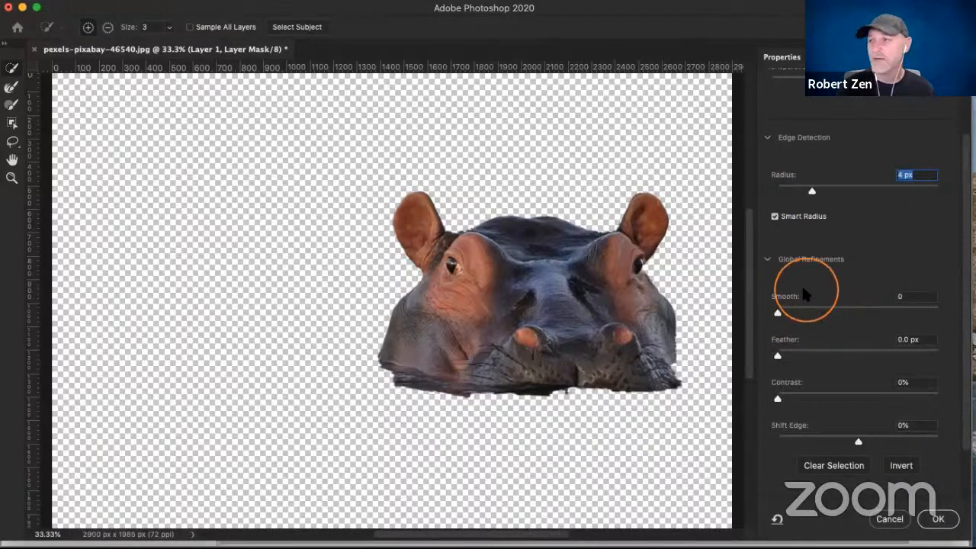
{"action": "left_click_drag", "start_coordinate": [778, 311], "coordinate": [815, 314]}
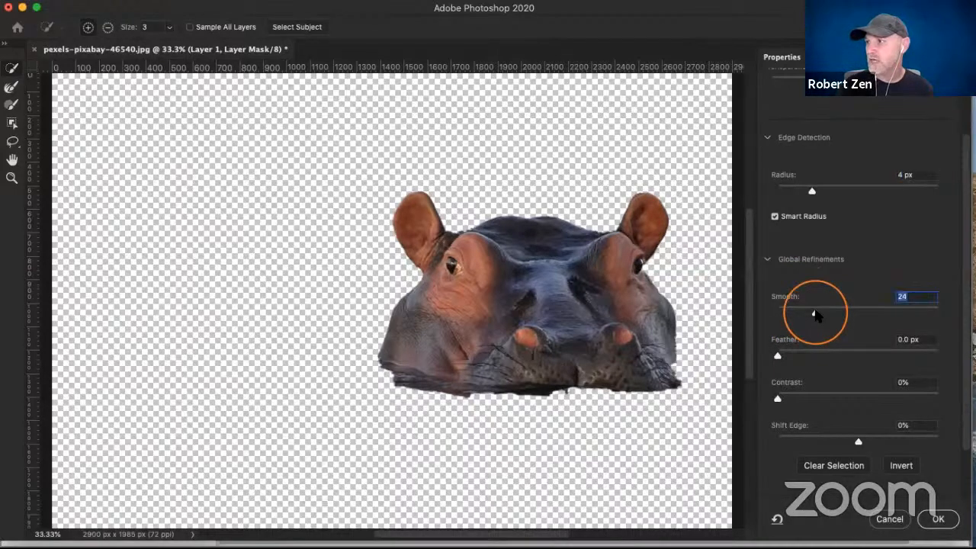
{"action": "left_click", "coordinate": [775, 313]}
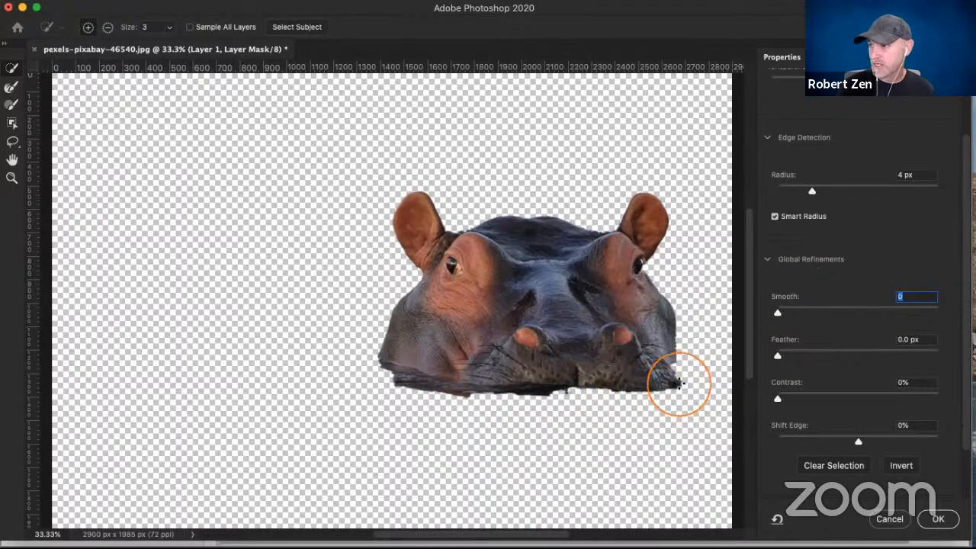
{"action": "left_click_drag", "start_coordinate": [778, 312], "coordinate": [939, 313]}
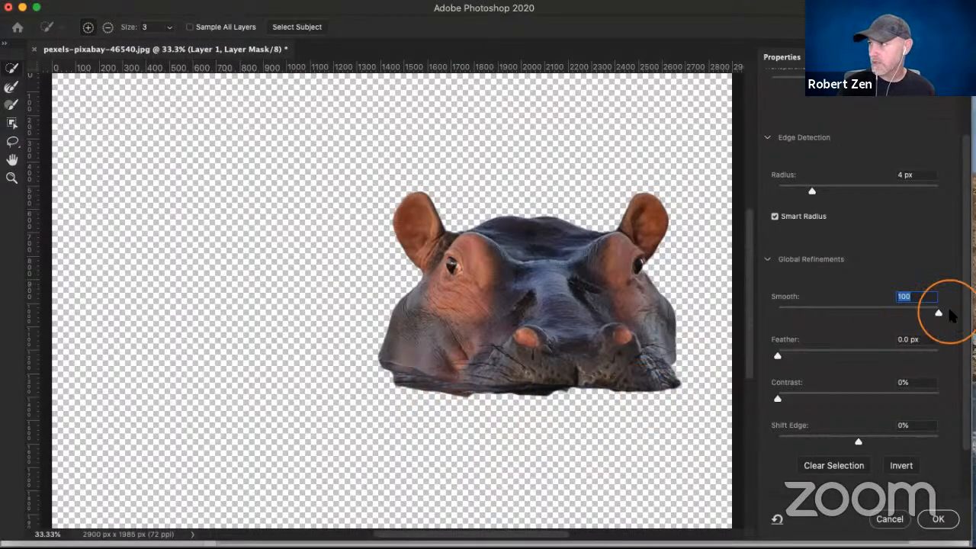
{"action": "left_click_drag", "start_coordinate": [938, 313], "coordinate": [871, 314]}
{"action": "left_click_drag", "start_coordinate": [777, 356], "coordinate": [830, 357]}
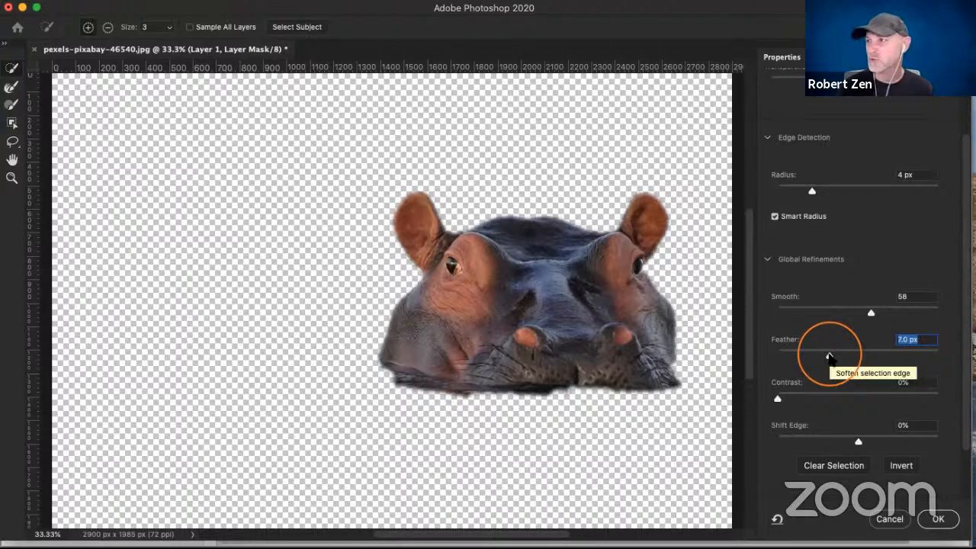
{"action": "left_click_drag", "start_coordinate": [830, 357], "coordinate": [776, 356]}
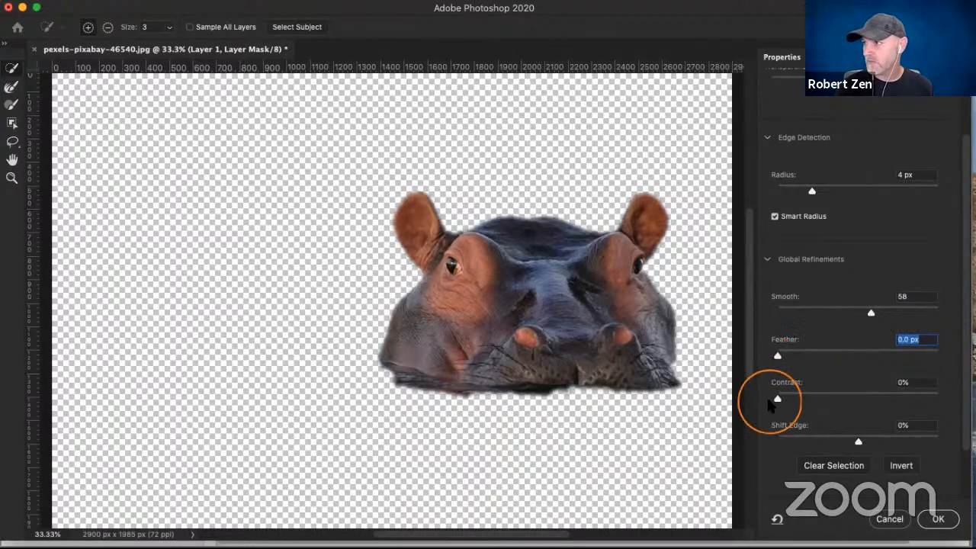
- Set the mask's contrast to 41% and compare edge shifts of -31%, -100% and +100% before settling on -43%
{"action": "left_click_drag", "start_coordinate": [802, 398], "coordinate": [843, 399]}
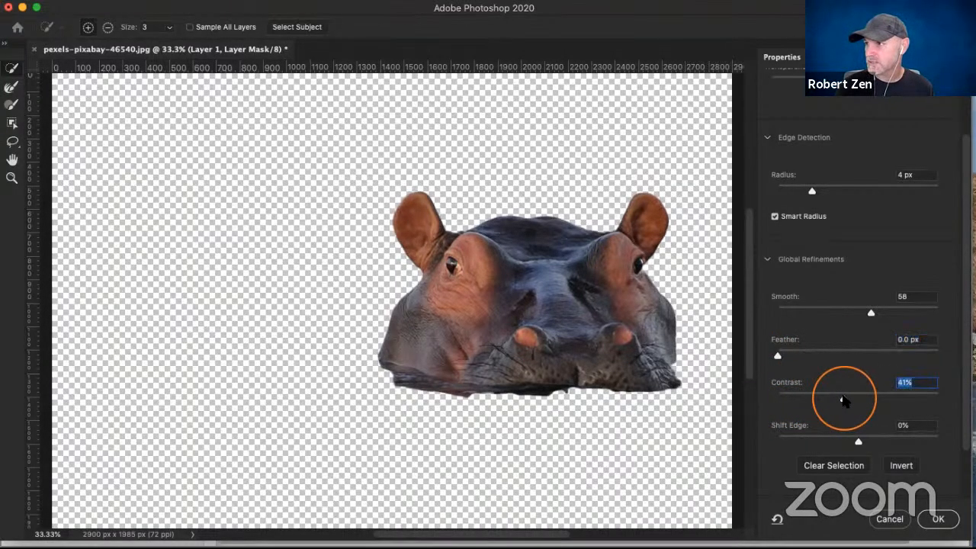
{"action": "left_click_drag", "start_coordinate": [858, 442], "coordinate": [834, 441]}
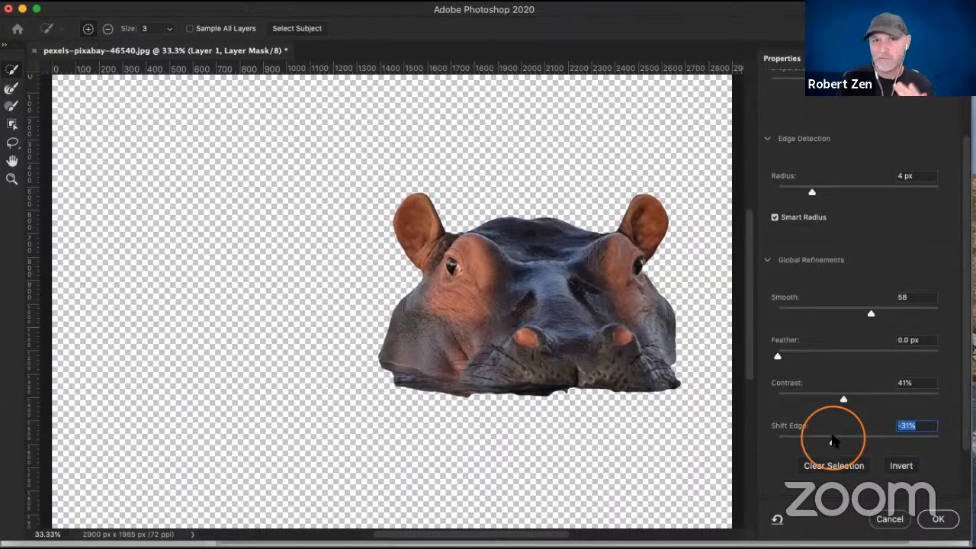
{"action": "scroll", "coordinate": [835, 435], "scroll_direction": "up", "scroll_amount": 1}
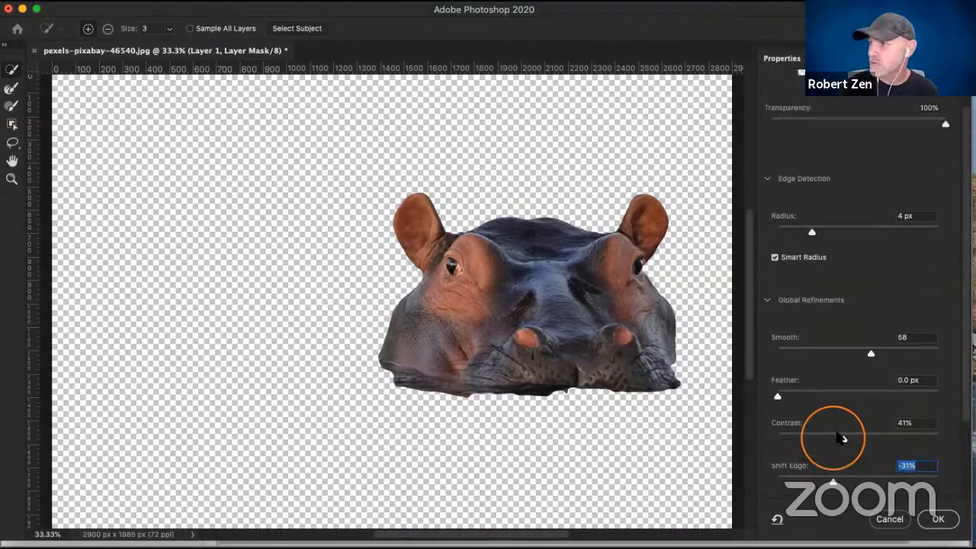
{"action": "scroll", "coordinate": [882, 322], "scroll_direction": "down", "scroll_amount": 3}
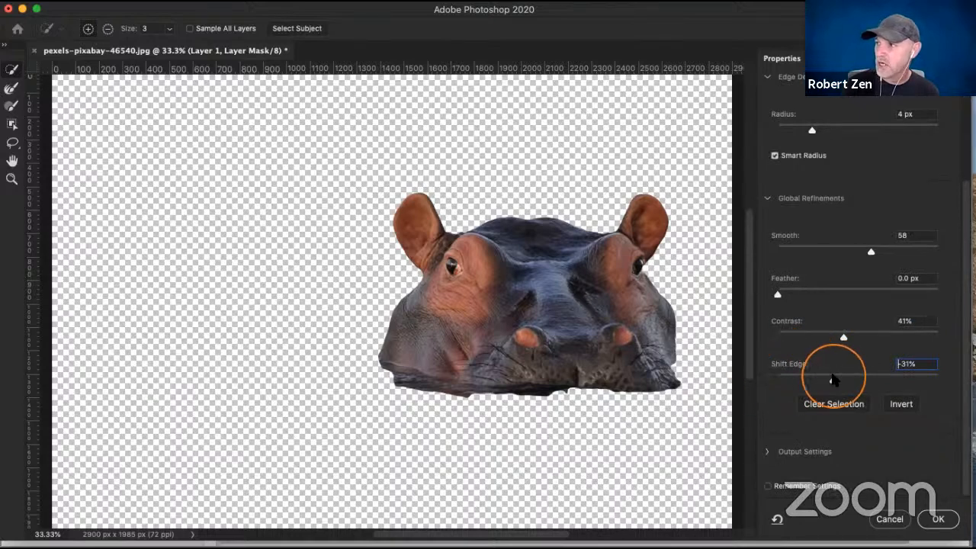
{"action": "left_click_drag", "start_coordinate": [832, 379], "coordinate": [778, 381]}
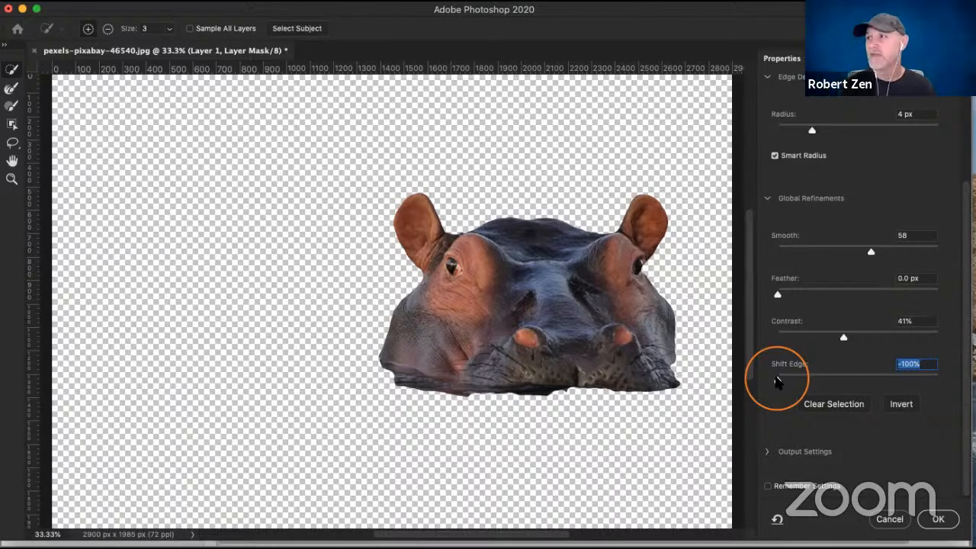
{"action": "scroll", "coordinate": [784, 381], "scroll_direction": "up", "scroll_amount": 1}
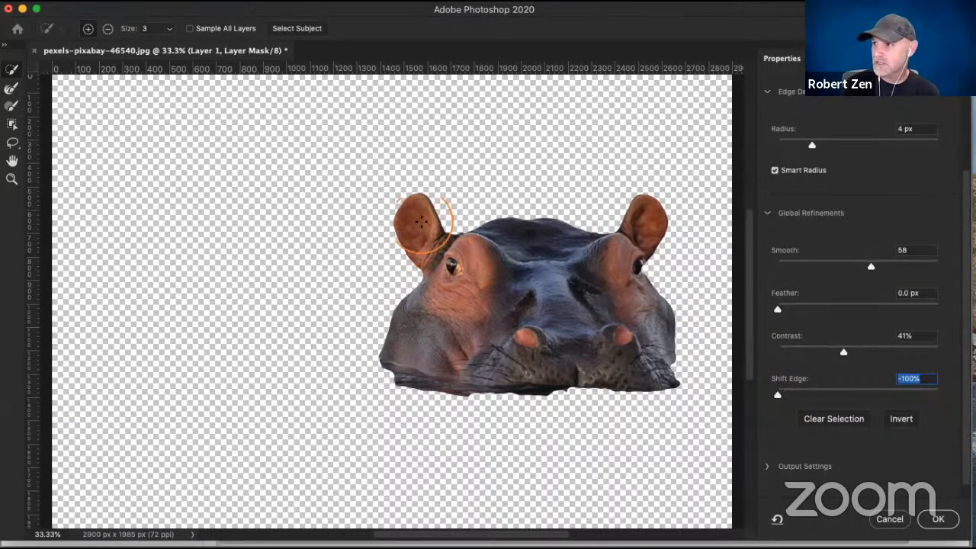
{"action": "left_click_drag", "start_coordinate": [777, 394], "coordinate": [940, 397]}
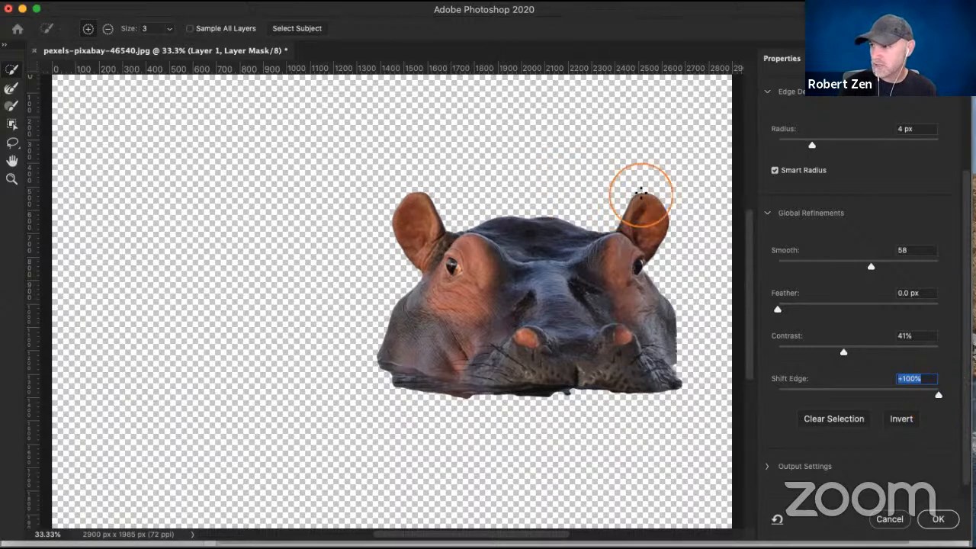
{"action": "left_click_drag", "start_coordinate": [939, 394], "coordinate": [823, 395]}
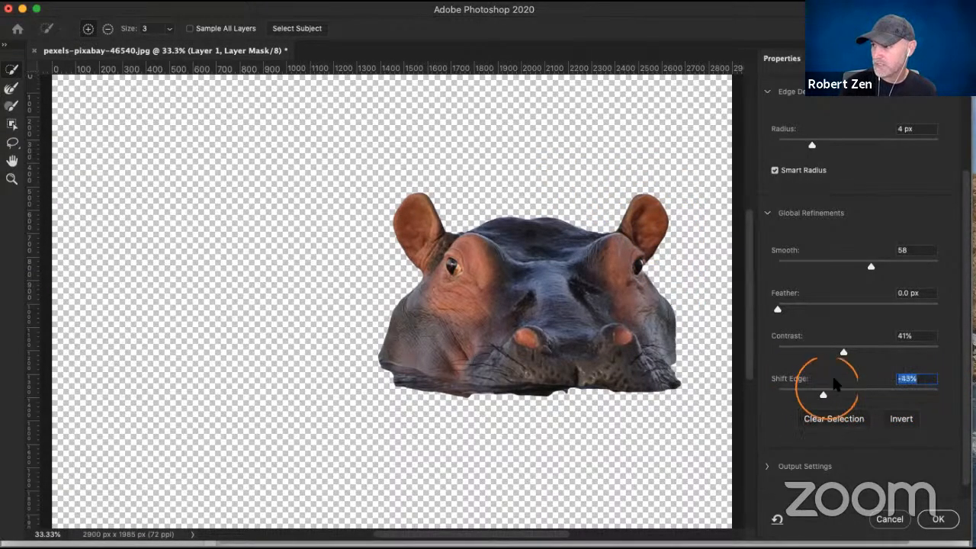
- Set the mask's smoothing to 30 with no feather and apply the refinements
{"action": "left_click_drag", "start_coordinate": [781, 311], "coordinate": [760, 311]}
{"action": "left_click_drag", "start_coordinate": [871, 269], "coordinate": [826, 267]}
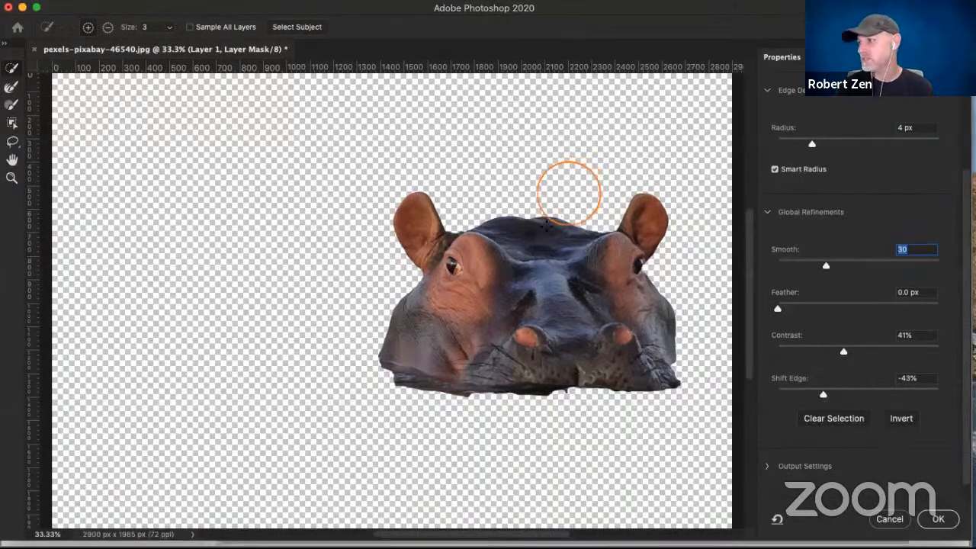
{"action": "left_click", "coordinate": [941, 520]}
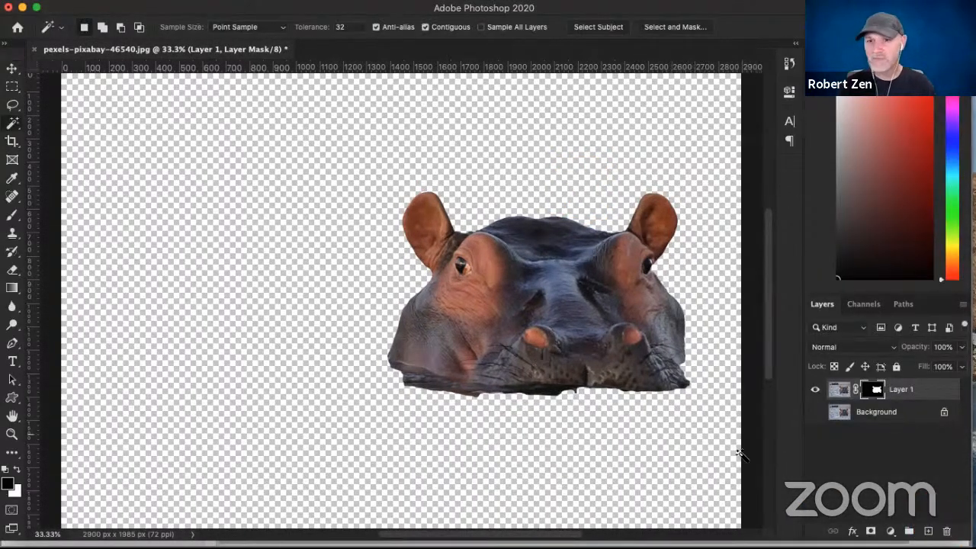
{"action": "left_click", "coordinate": [696, 434]}
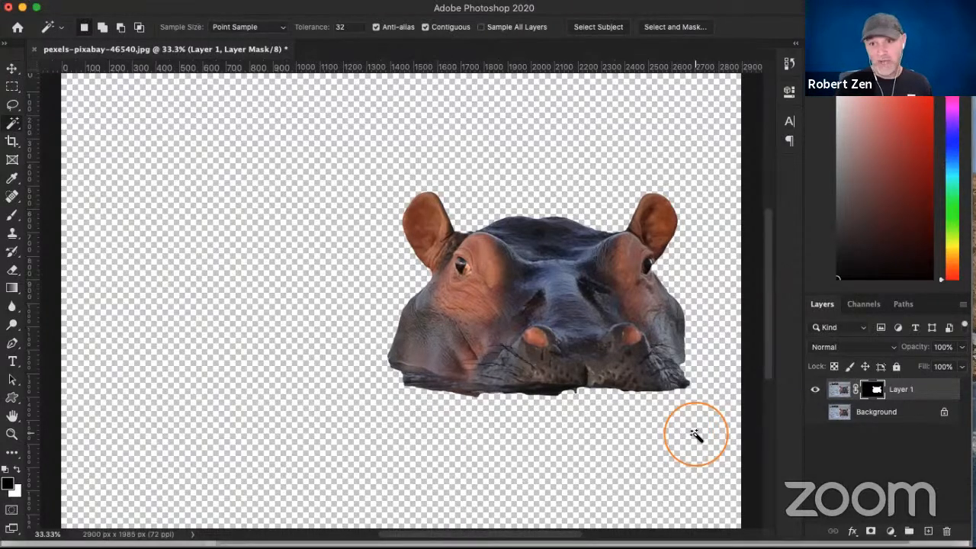
{"action": "left_click", "coordinate": [619, 444]}
{"action": "left_click", "coordinate": [550, 431]}
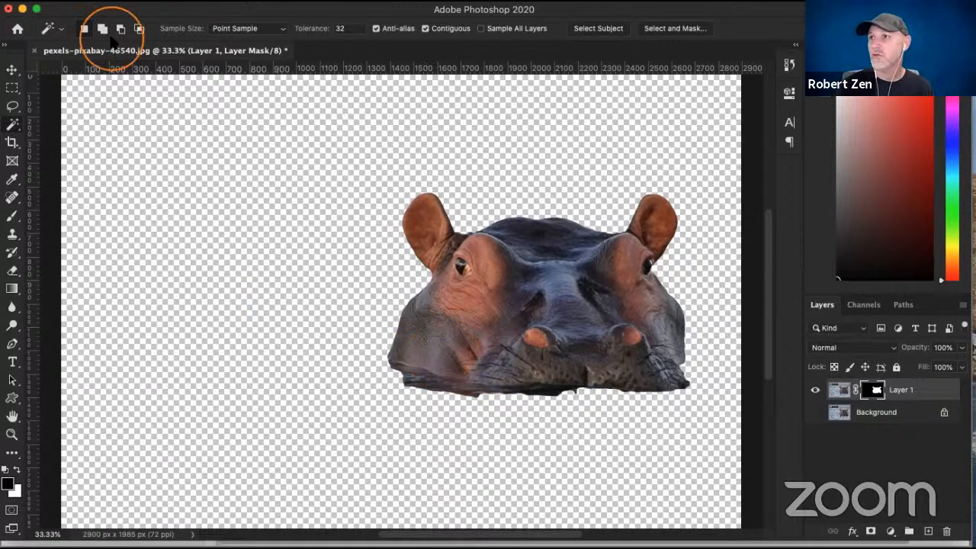
- Move the Photoshop window aside and minimize it to return to the Zenfolio website customizer in the browser
{"action": "left_click_drag", "start_coordinate": [170, 9], "coordinate": [285, 9]}
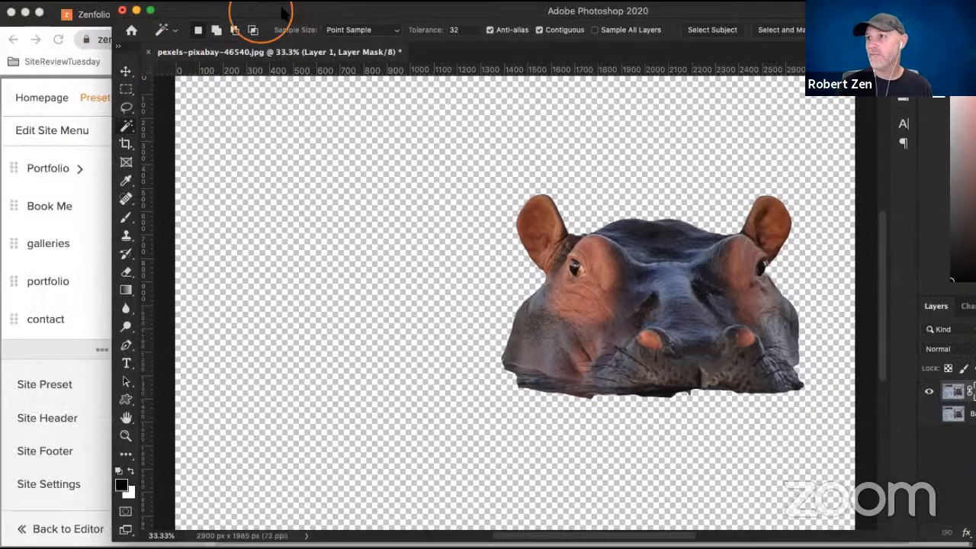
{"action": "left_click", "coordinate": [137, 9]}
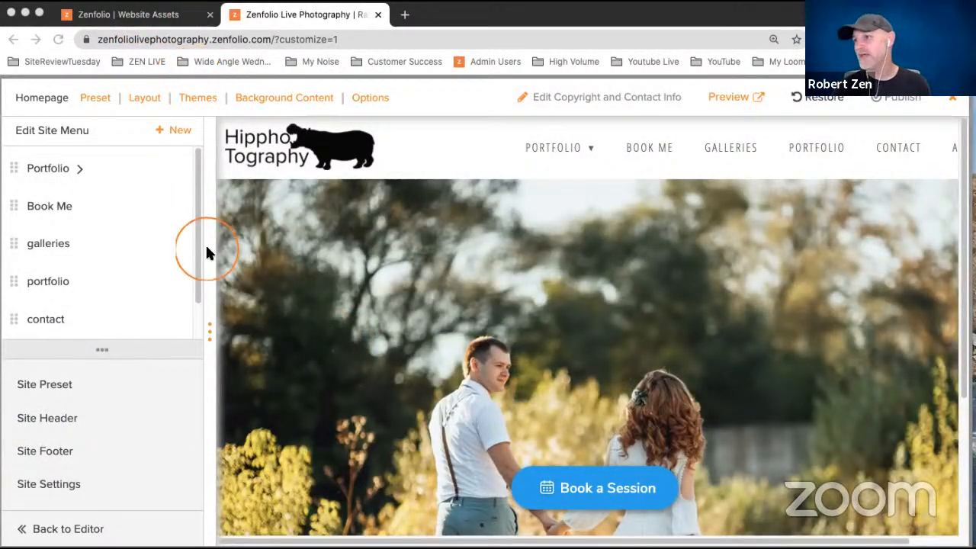
- Upload QuickShop Logo.png as the custom Quick Shop logo in the site settings for logos and icons
{"action": "left_click", "coordinate": [65, 486]}
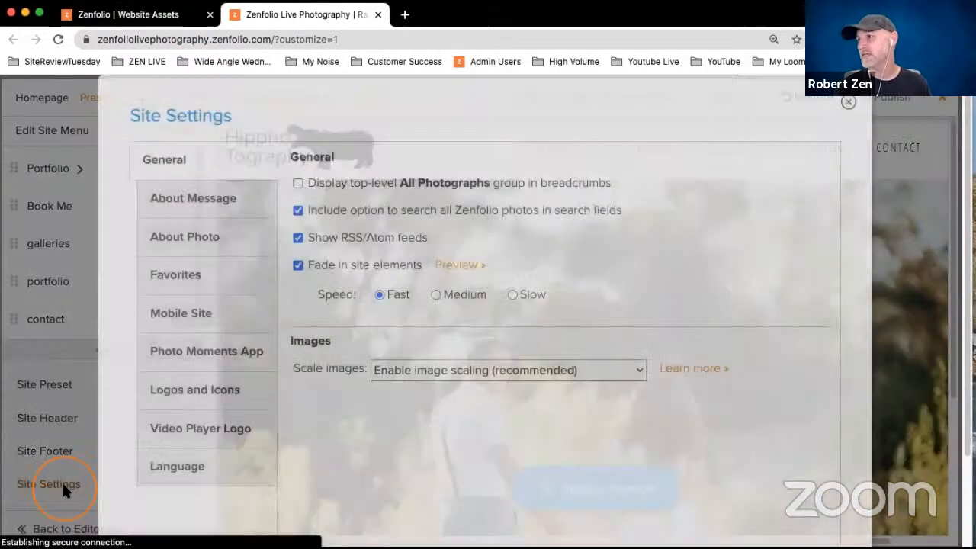
{"action": "left_click", "coordinate": [188, 402]}
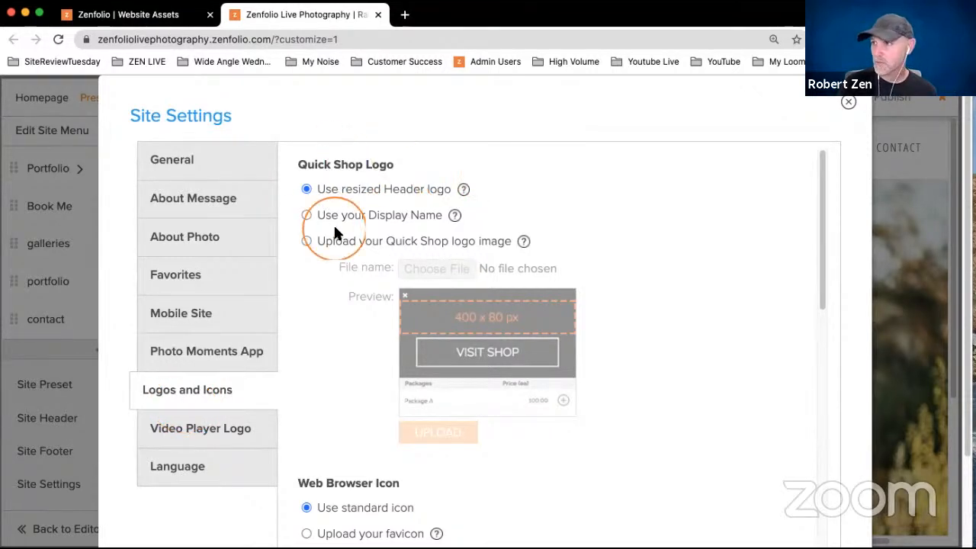
{"action": "left_click", "coordinate": [306, 241]}
{"action": "left_click", "coordinate": [430, 269]}
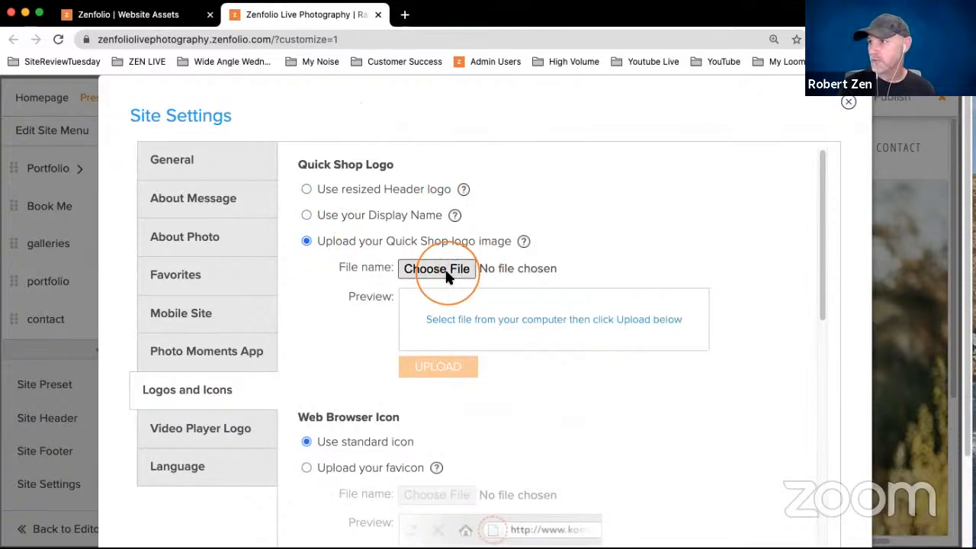
{"action": "left_click", "coordinate": [592, 134]}
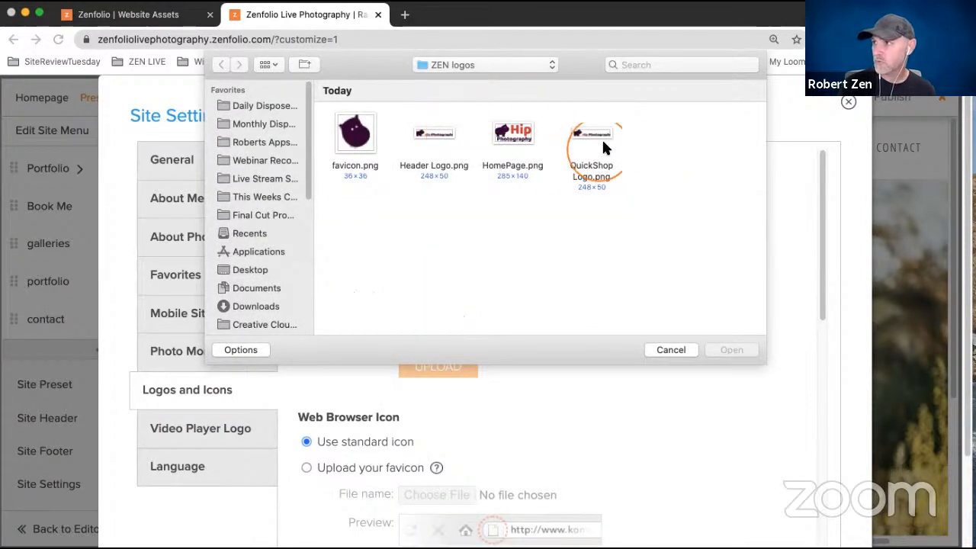
{"action": "left_click", "coordinate": [732, 351]}
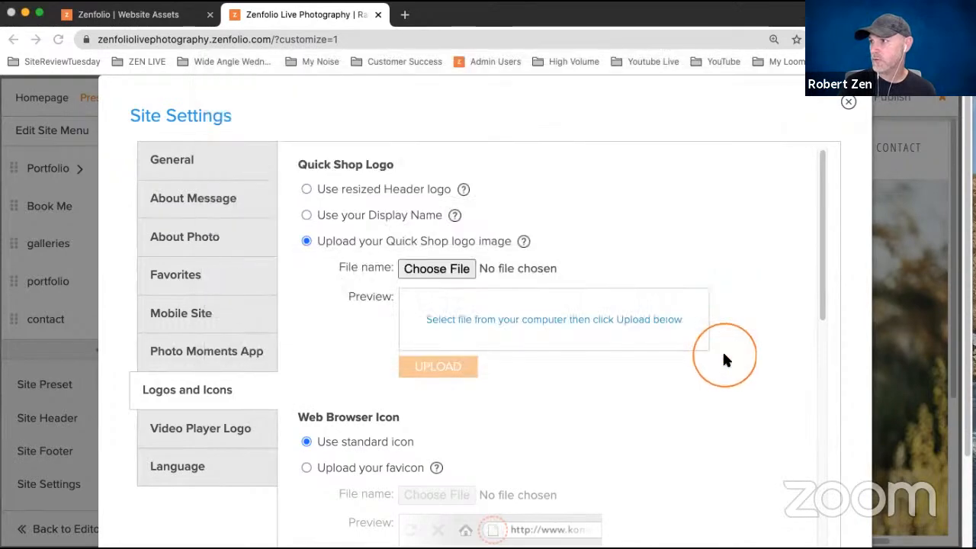
{"action": "left_click", "coordinate": [454, 371]}
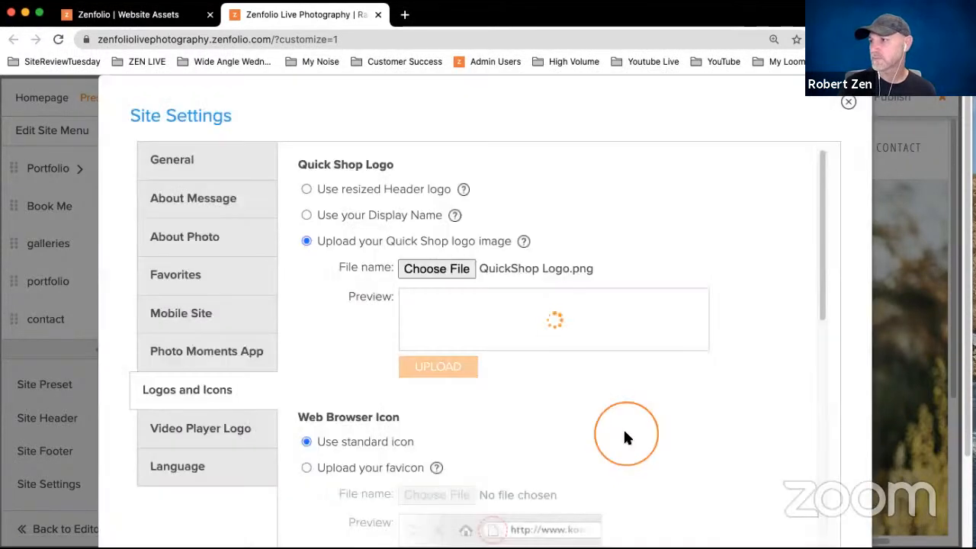
- Switch the web browser icon to an uploaded favicon and upload favicon.png for it
{"action": "scroll", "coordinate": [759, 290], "scroll_direction": "down", "scroll_amount": 10}
{"action": "scroll", "coordinate": [759, 290], "scroll_direction": "up", "scroll_amount": 8}
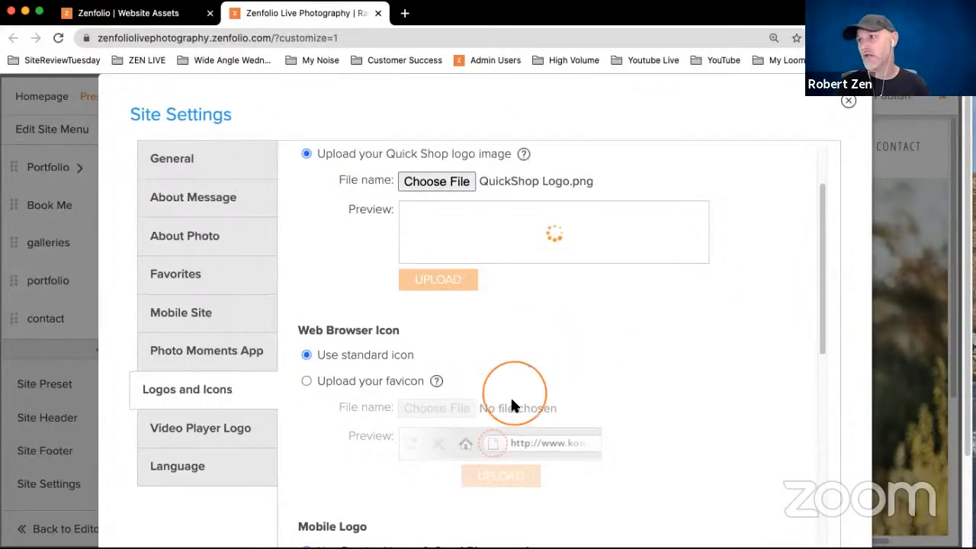
{"action": "left_click", "coordinate": [306, 381]}
{"action": "left_click", "coordinate": [436, 408]}
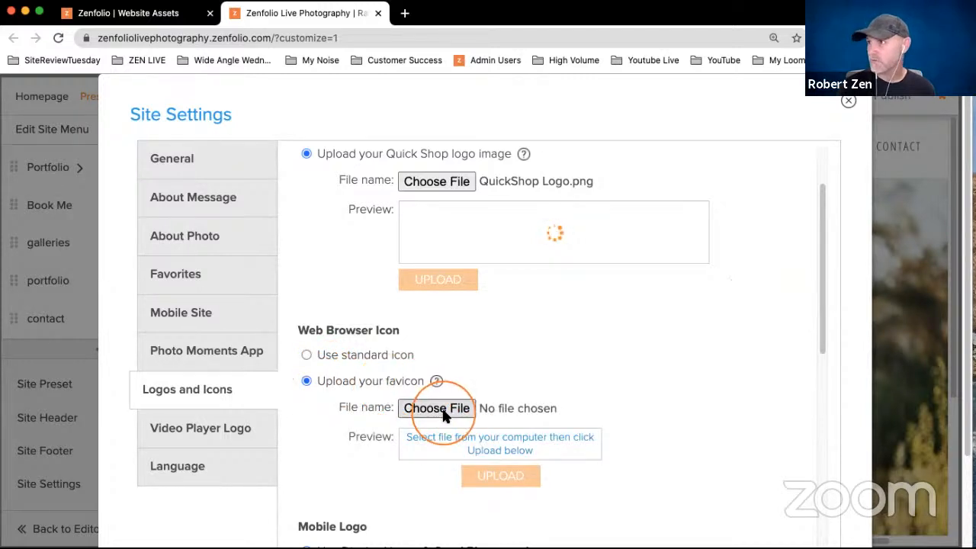
{"action": "left_click", "coordinate": [356, 134]}
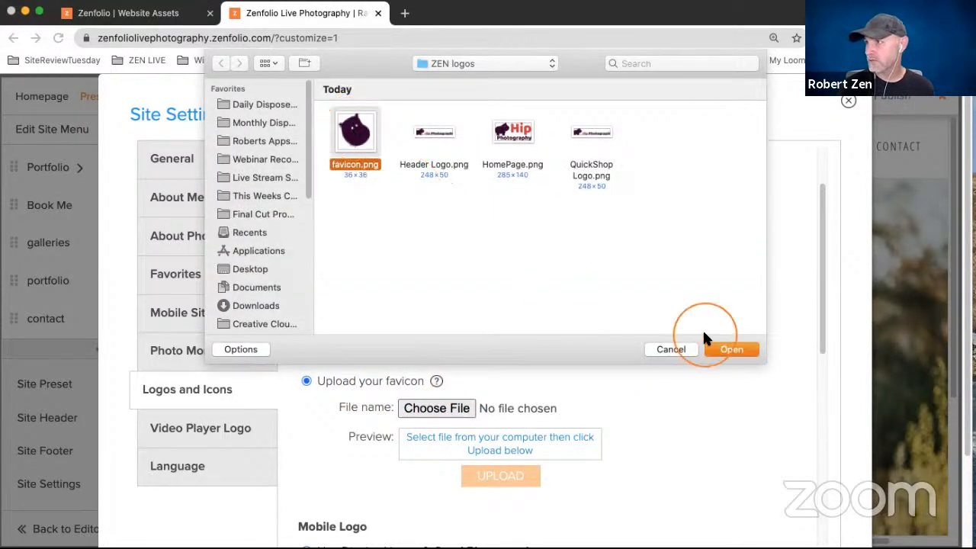
{"action": "left_click", "coordinate": [721, 349]}
{"action": "left_click", "coordinate": [533, 474]}
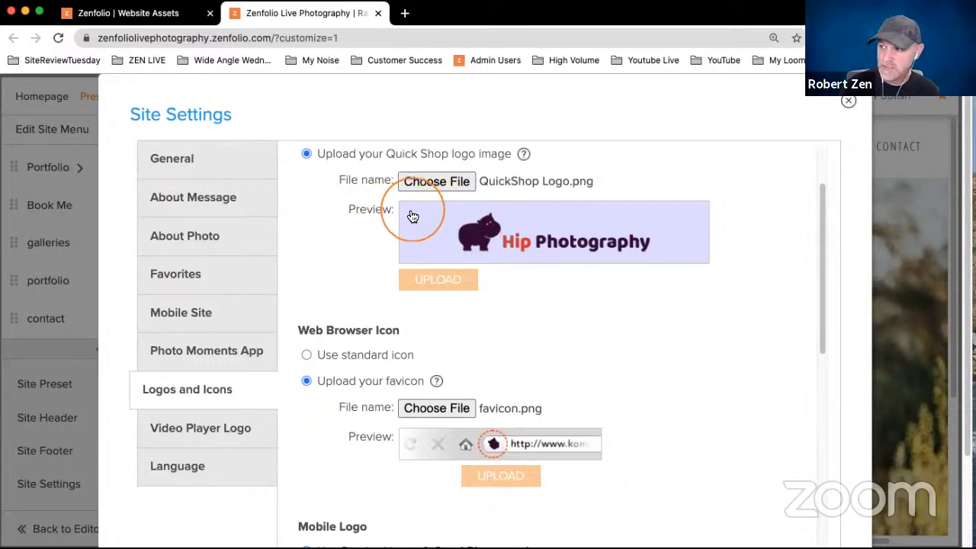
- Switch the Mobile Logo to an uploaded image and upload Header Logo.png for it
{"action": "scroll", "coordinate": [667, 367], "scroll_direction": "down", "scroll_amount": 6}
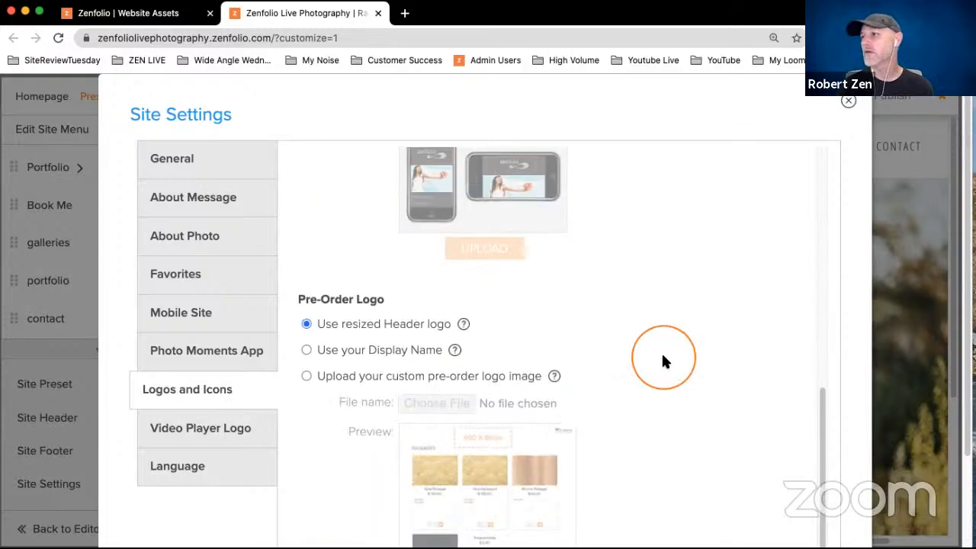
{"action": "scroll", "coordinate": [660, 359], "scroll_direction": "up", "scroll_amount": 4}
{"action": "scroll", "coordinate": [613, 377], "scroll_direction": "down", "scroll_amount": 5}
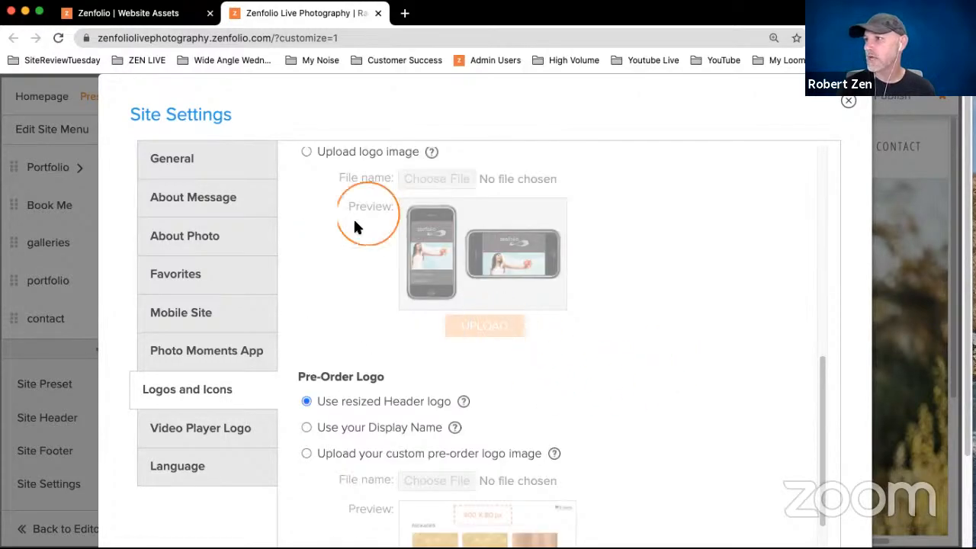
{"action": "left_click", "coordinate": [337, 153]}
{"action": "left_click", "coordinate": [469, 178]}
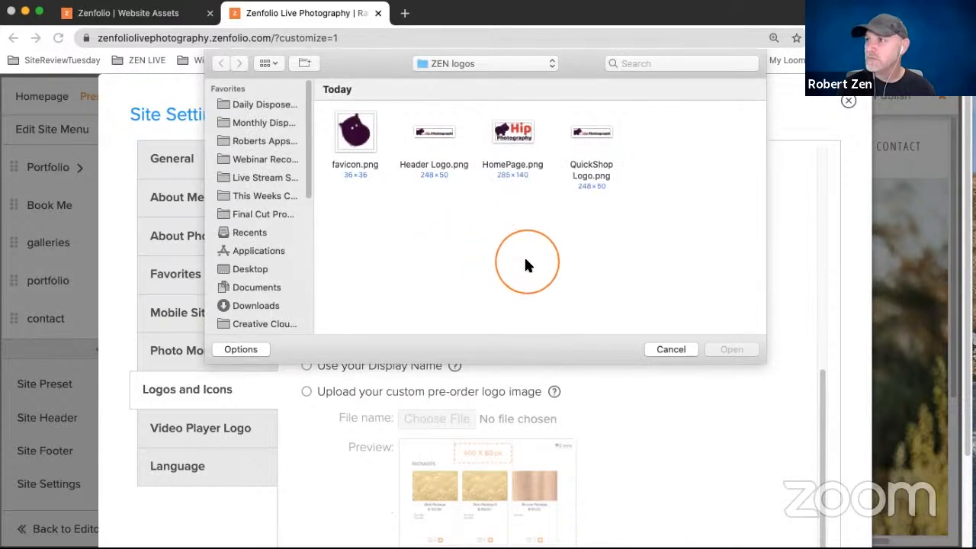
{"action": "left_click", "coordinate": [434, 153]}
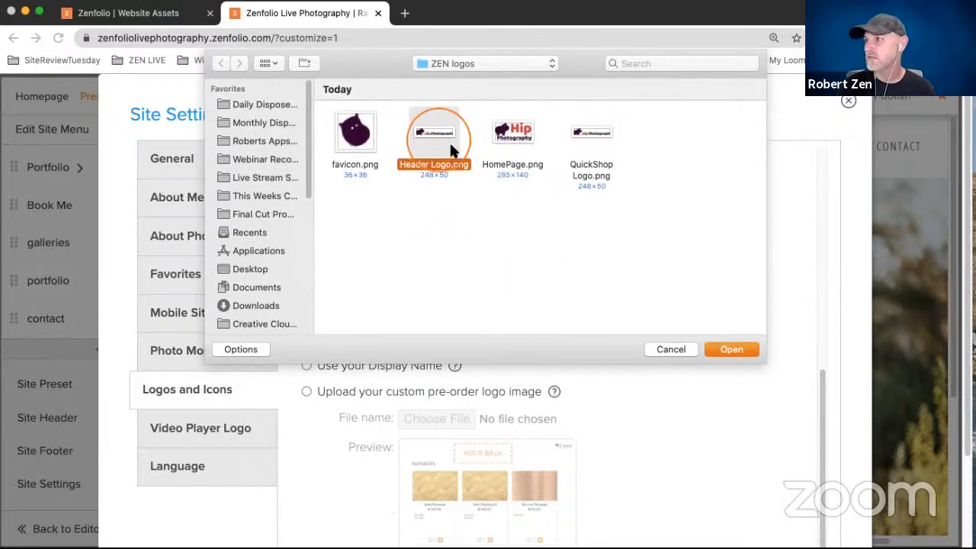
{"action": "left_click", "coordinate": [730, 349]}
{"action": "left_click", "coordinate": [492, 265]}
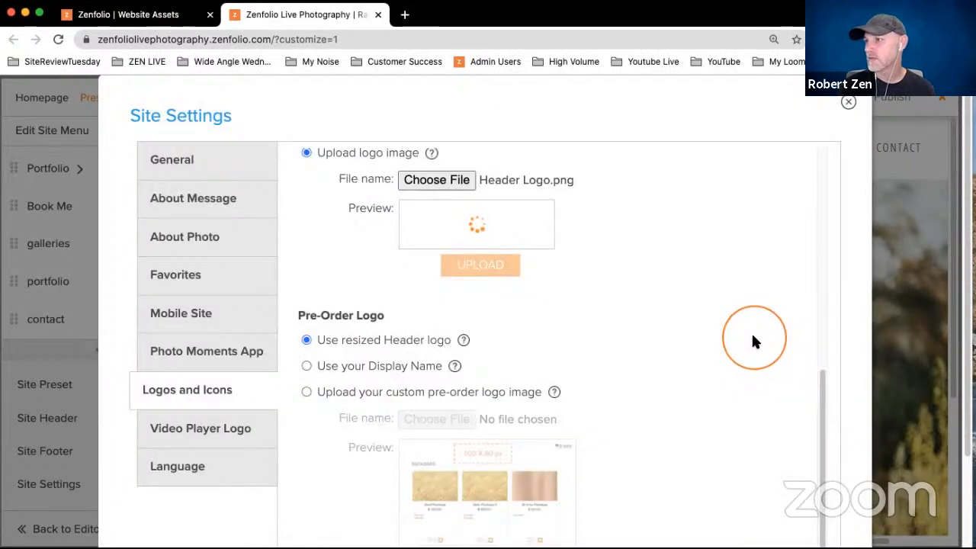
- Upload QuickShop Logo.png as the custom Pre-Order logo and apply the site settings
{"action": "left_click", "coordinate": [420, 396]}
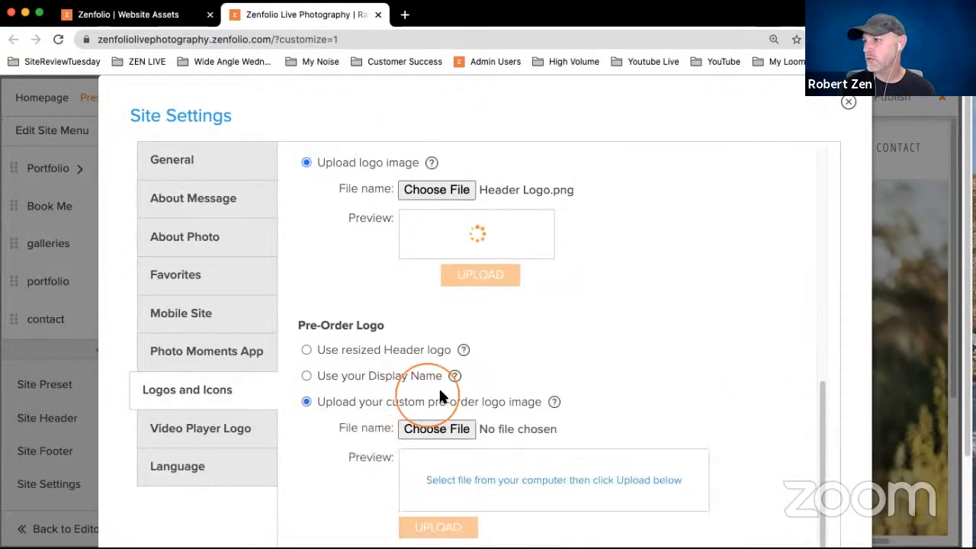
{"action": "left_click", "coordinate": [446, 428]}
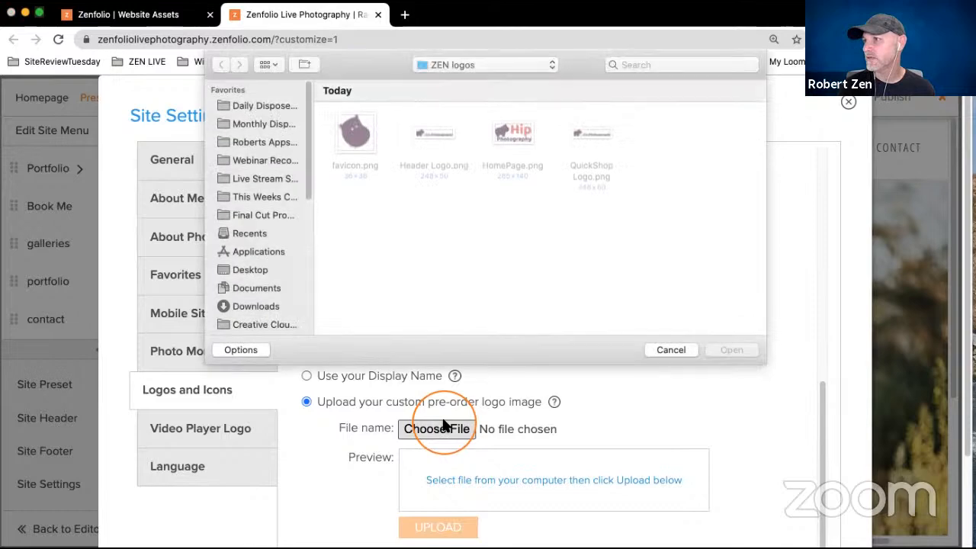
{"action": "left_click", "coordinate": [576, 141]}
{"action": "left_click", "coordinate": [730, 349]}
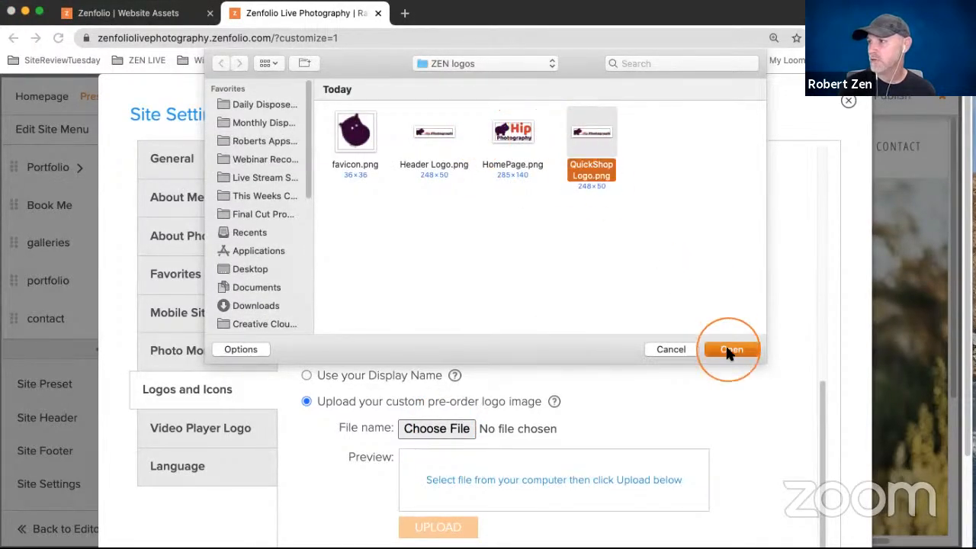
{"action": "left_click", "coordinate": [449, 527]}
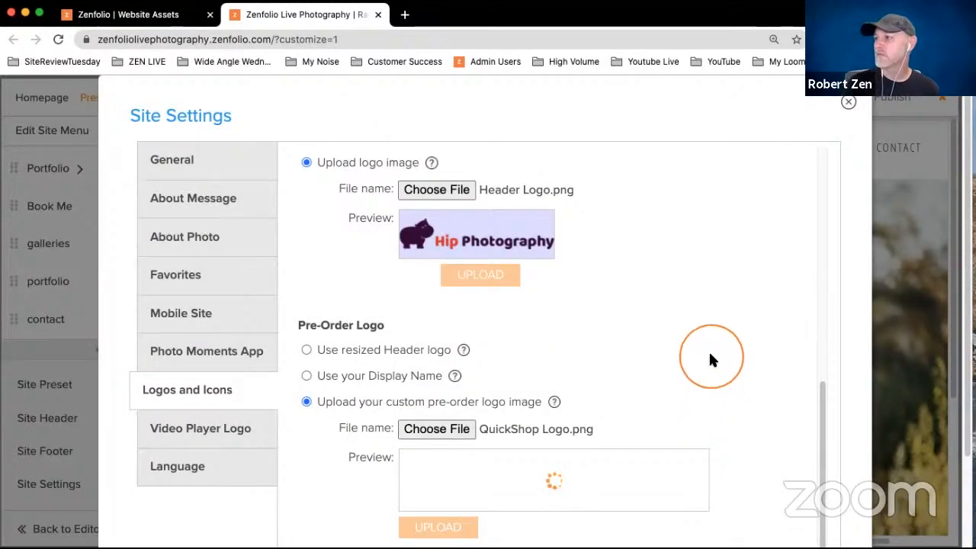
{"action": "scroll", "coordinate": [829, 289], "scroll_direction": "down", "scroll_amount": 1}
{"action": "scroll", "coordinate": [826, 285], "scroll_direction": "down", "scroll_amount": 5}
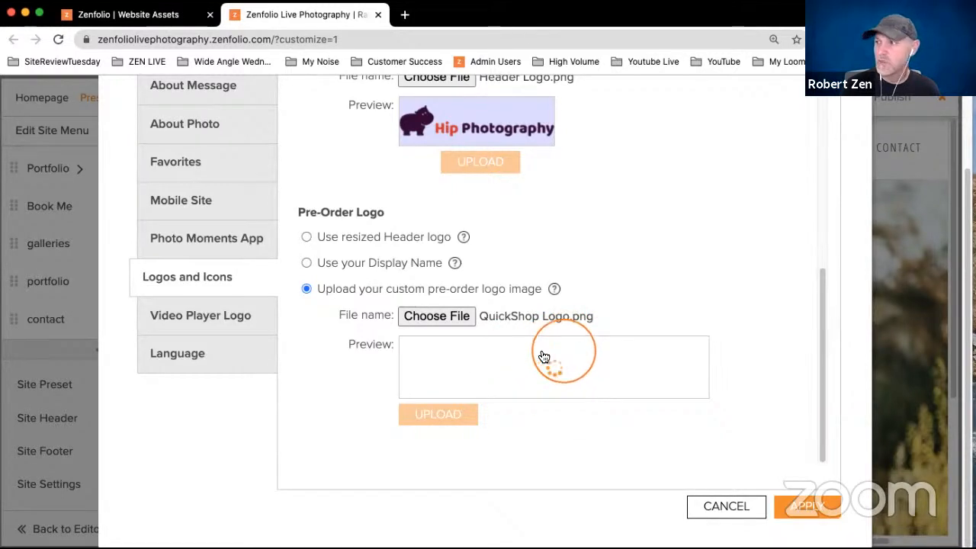
{"action": "left_click", "coordinate": [792, 509]}
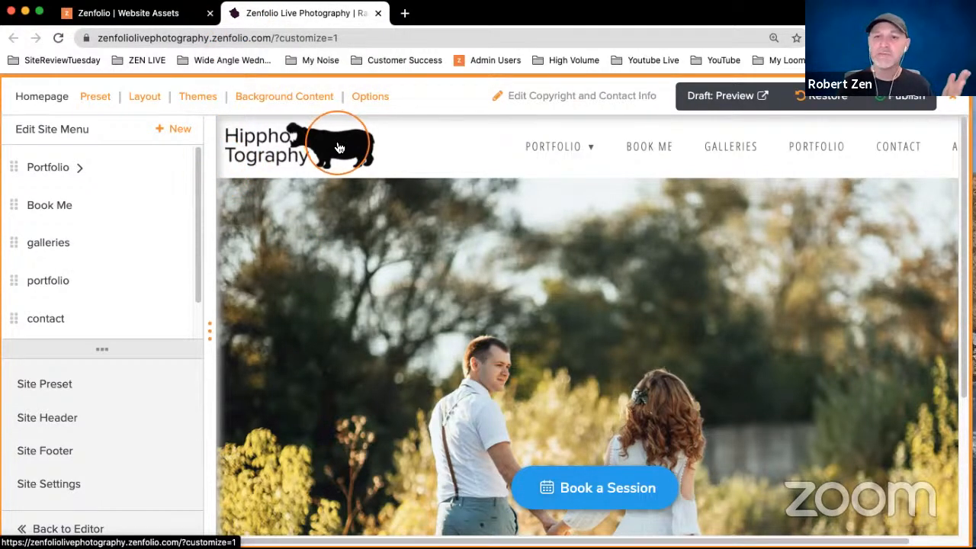
- Replace the site header's logo with Header Logo.png, keeping automatic logo scaling, and apply the header settings
{"action": "left_click", "coordinate": [51, 419]}
{"action": "left_click", "coordinate": [167, 233]}
{"action": "left_click", "coordinate": [438, 210]}
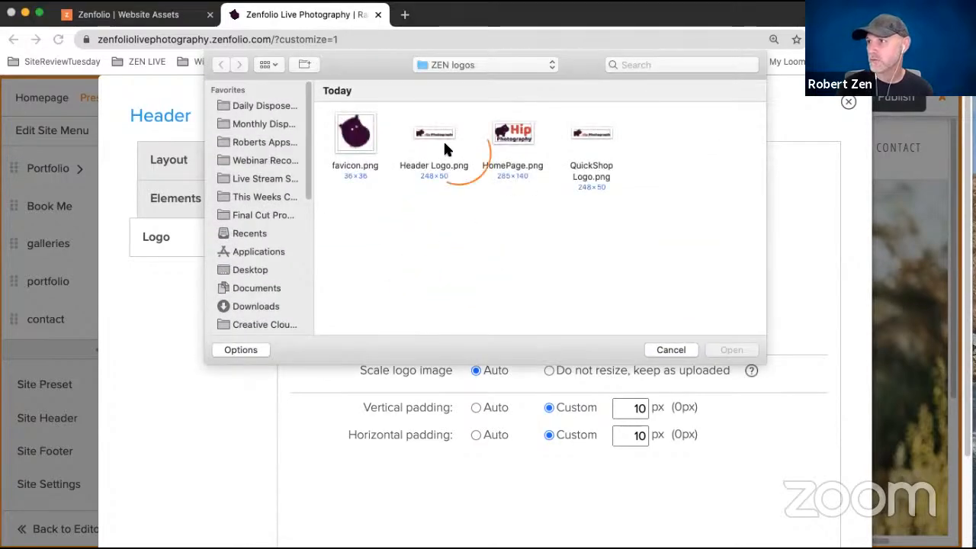
{"action": "left_click", "coordinate": [437, 134]}
{"action": "left_click", "coordinate": [734, 351]}
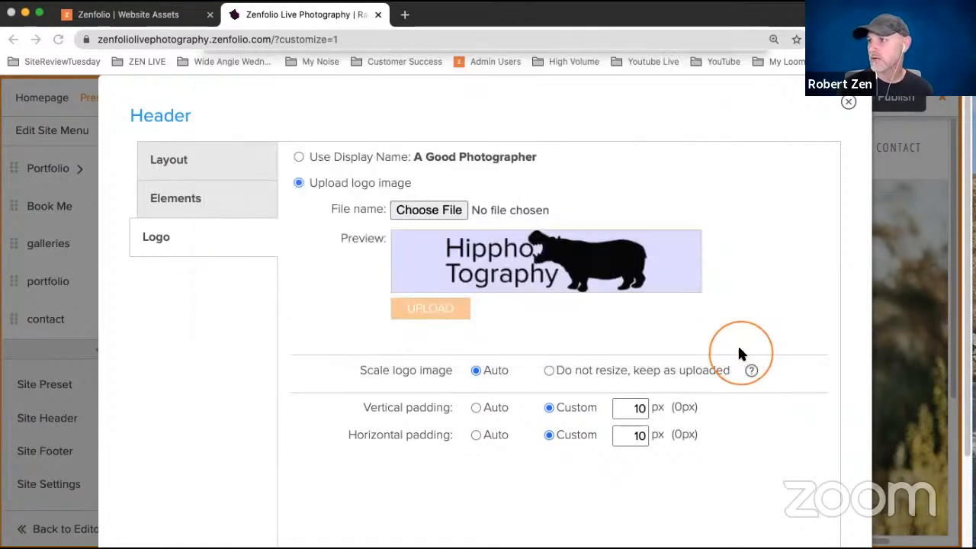
{"action": "left_click", "coordinate": [446, 313]}
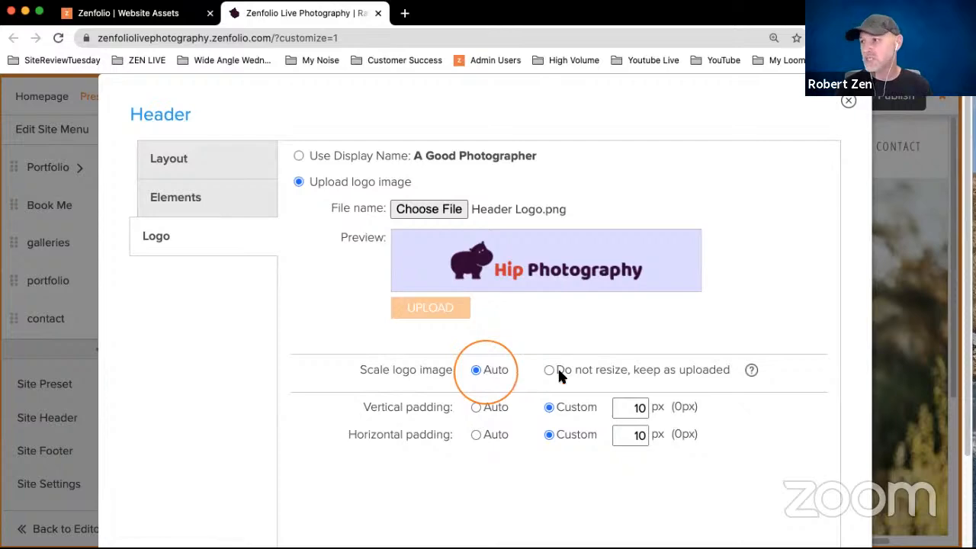
{"action": "scroll", "coordinate": [763, 404], "scroll_direction": "down", "scroll_amount": 3}
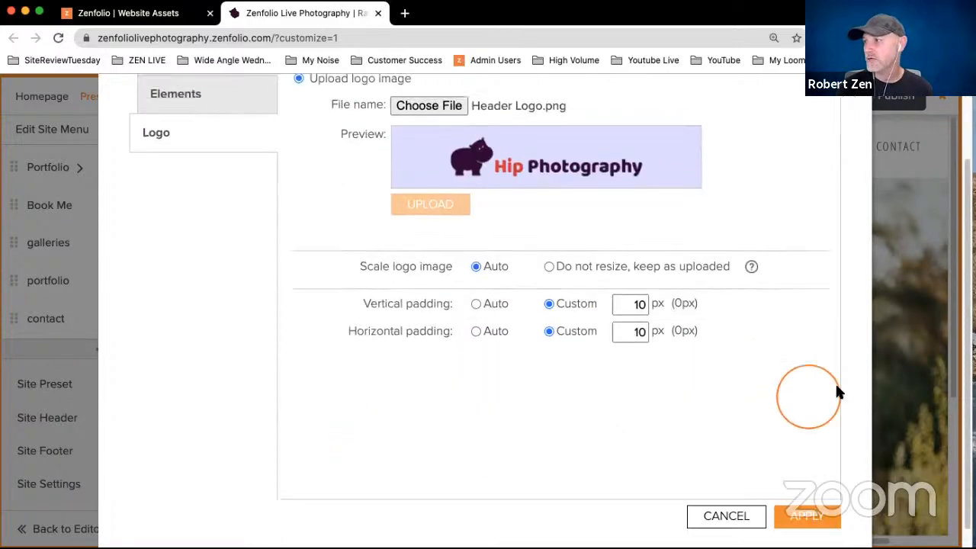
{"action": "left_click", "coordinate": [808, 516]}
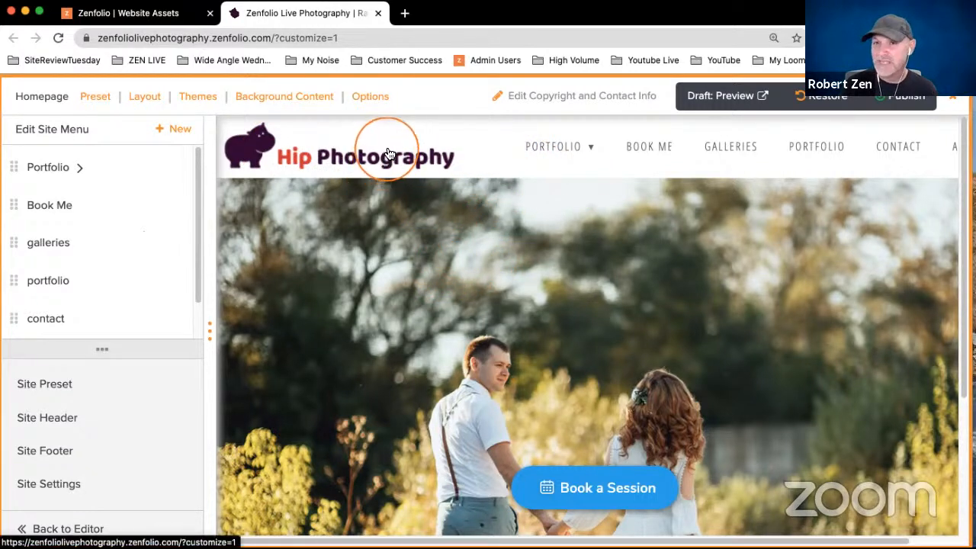
- Reduce the custom header height in the site header's layout settings and apply the change
{"action": "left_click", "coordinate": [54, 422]}
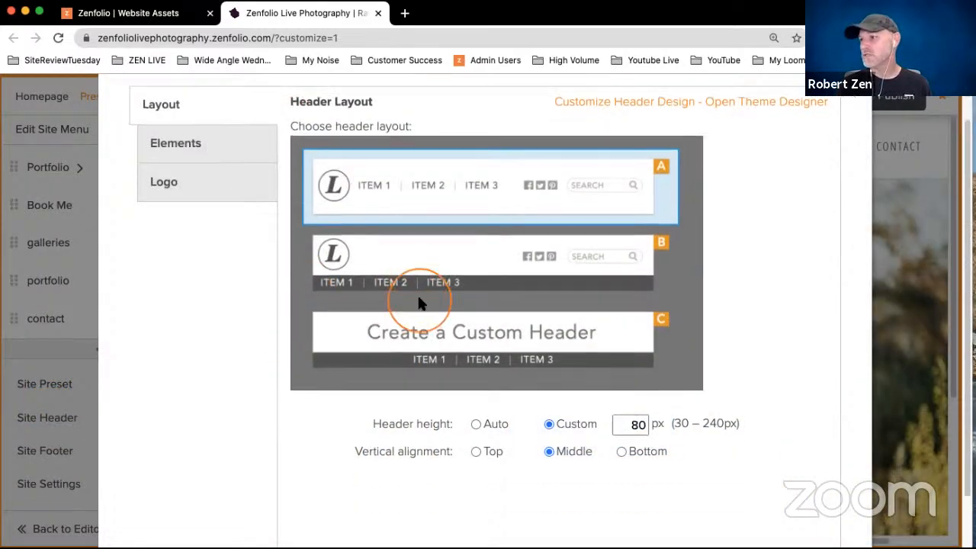
{"action": "left_click", "coordinate": [180, 173]}
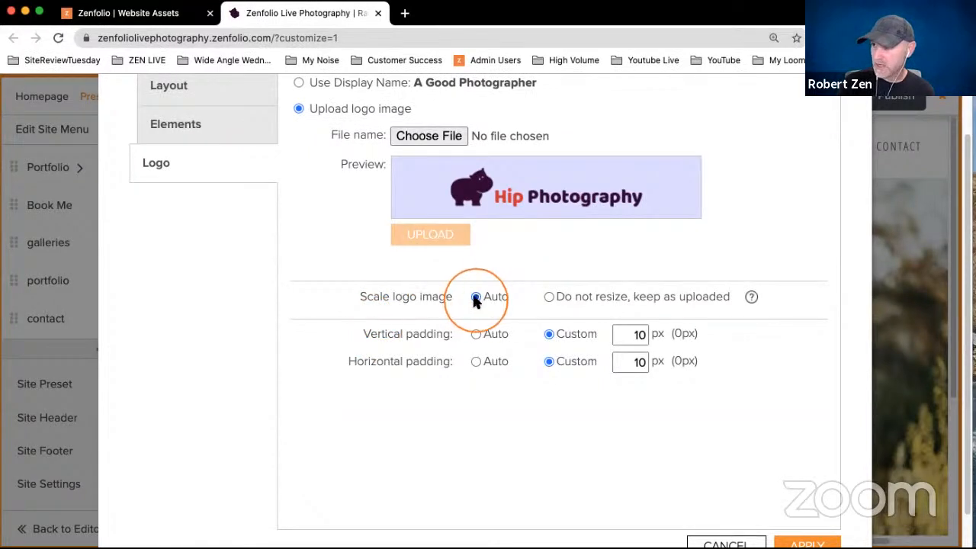
{"action": "left_click", "coordinate": [216, 92]}
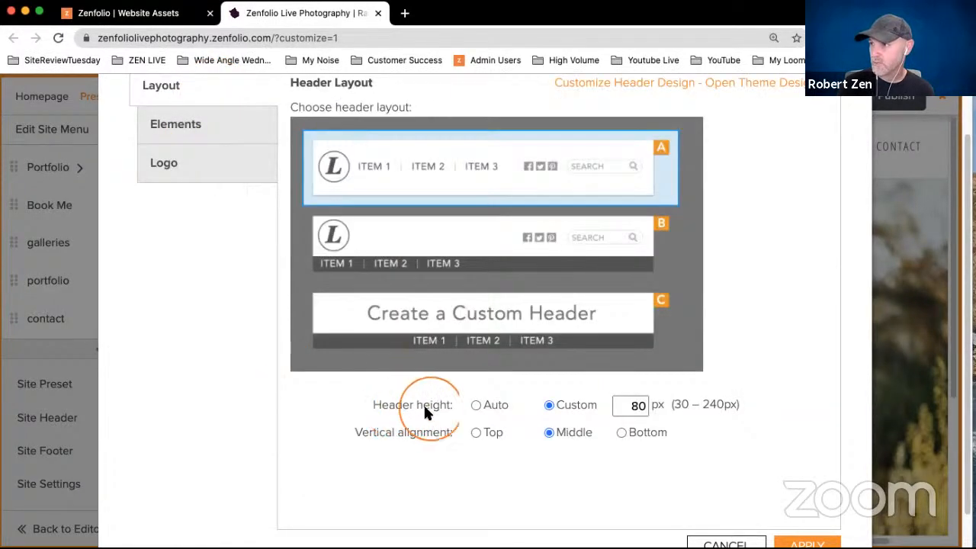
{"action": "left_click", "coordinate": [627, 410]}
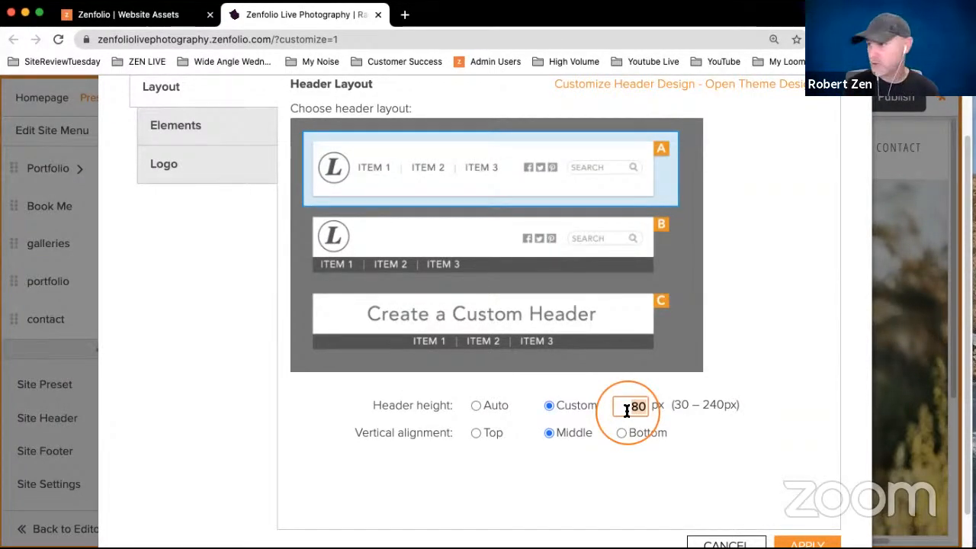
{"action": "left_click", "coordinate": [809, 543]}
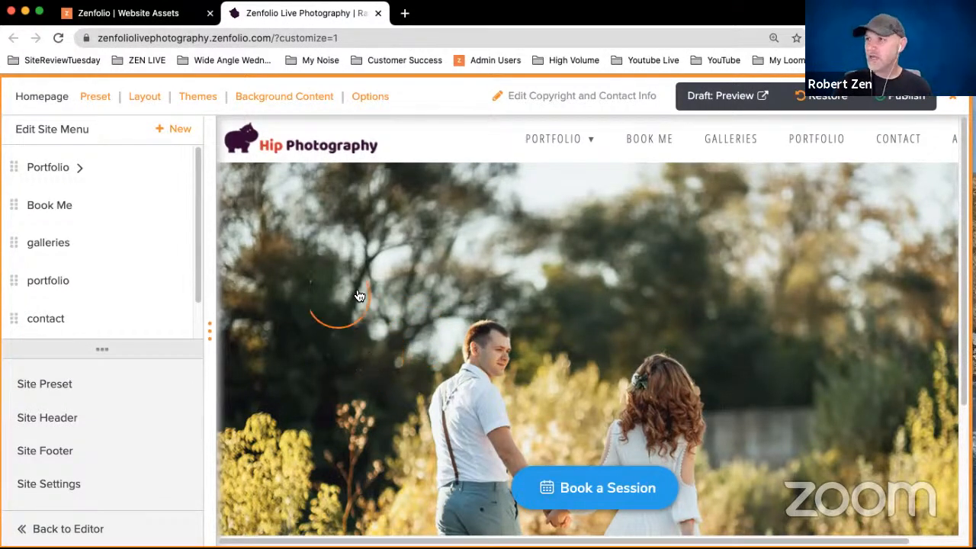
- Set the Home Page Logo to Show in the homepage's page element options
{"action": "left_click", "coordinate": [372, 97]}
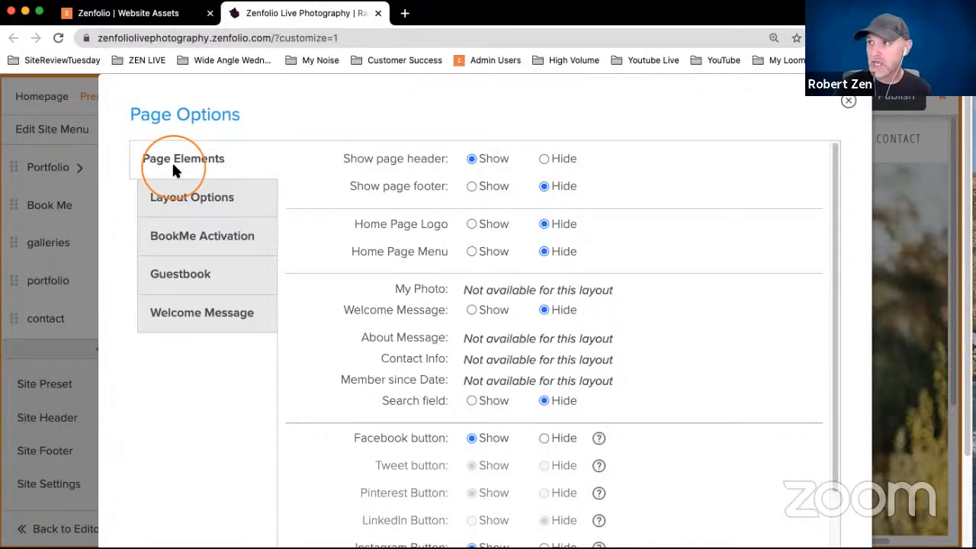
{"action": "scroll", "coordinate": [171, 161], "scroll_direction": "down", "scroll_amount": 1}
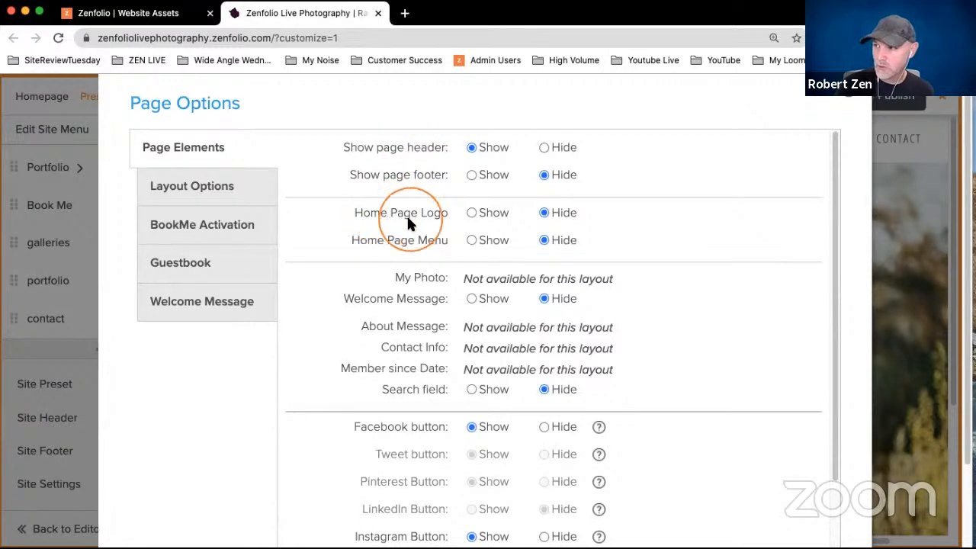
{"action": "left_click", "coordinate": [471, 214]}
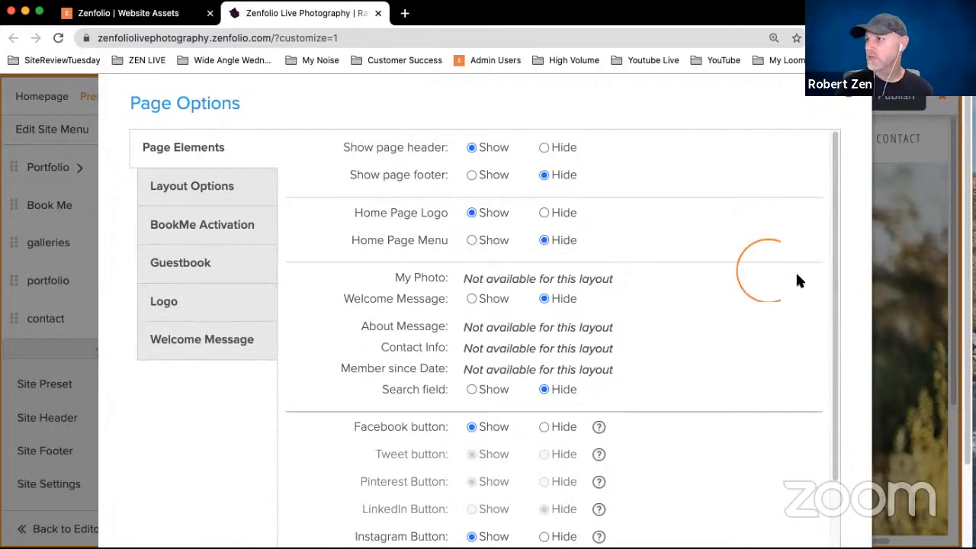
{"action": "scroll", "coordinate": [793, 275], "scroll_direction": "down", "scroll_amount": 5}
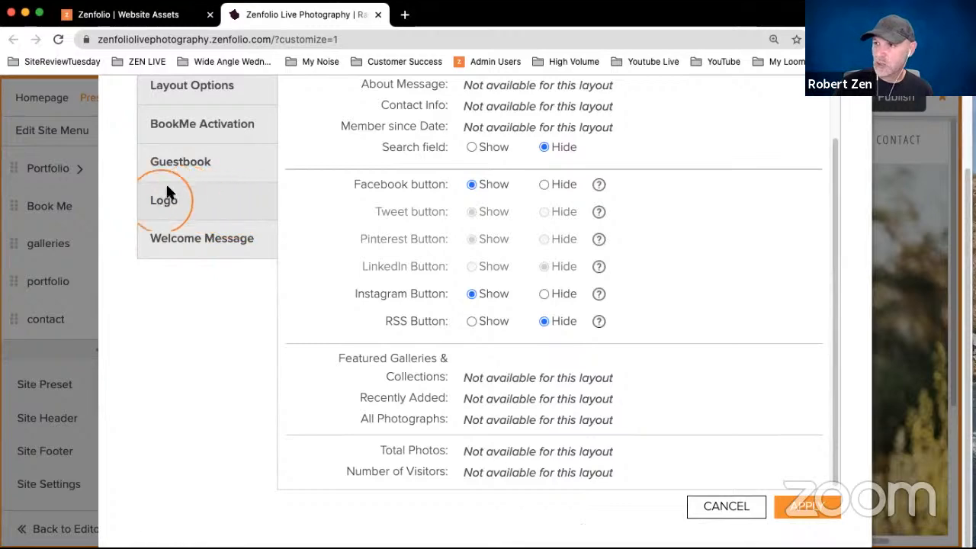
{"action": "scroll", "coordinate": [324, 217], "scroll_direction": "up", "scroll_amount": 3}
{"action": "scroll", "coordinate": [484, 157], "scroll_direction": "down", "scroll_amount": 1}
{"action": "scroll", "coordinate": [483, 161], "scroll_direction": "up", "scroll_amount": 1}
{"action": "scroll", "coordinate": [885, 200], "scroll_direction": "down", "scroll_amount": 2}
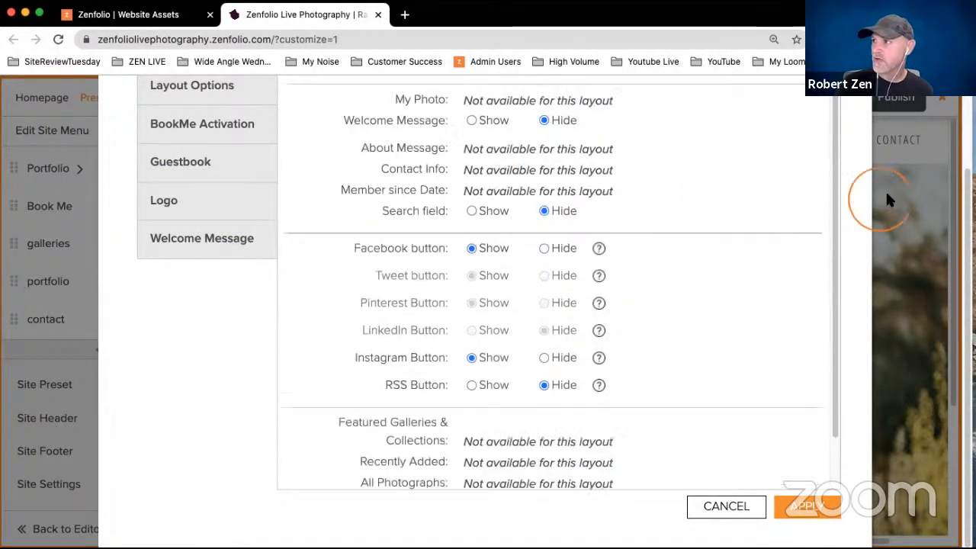
{"action": "scroll", "coordinate": [883, 191], "scroll_direction": "up", "scroll_amount": 3}
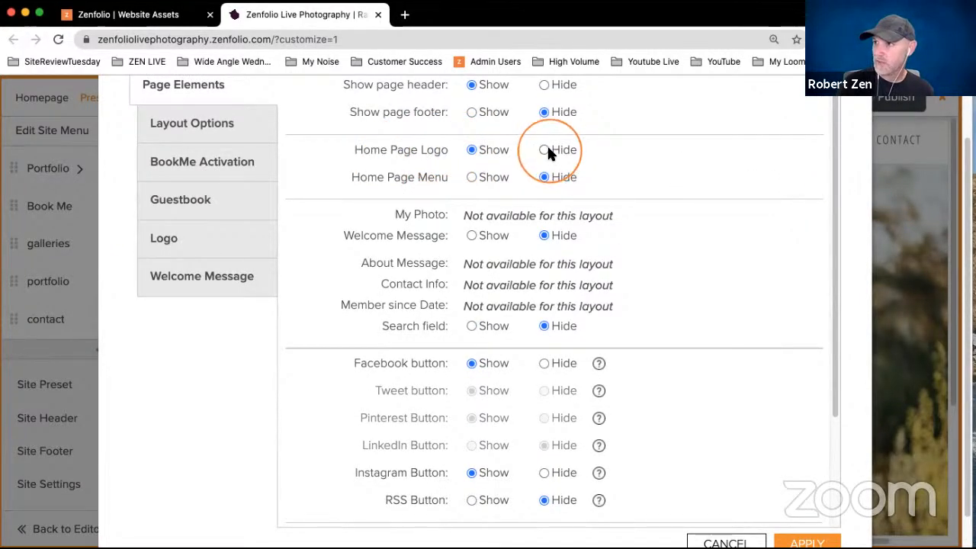
{"action": "scroll", "coordinate": [547, 149], "scroll_direction": "down", "scroll_amount": 1}
{"action": "scroll", "coordinate": [540, 138], "scroll_direction": "up", "scroll_amount": 1}
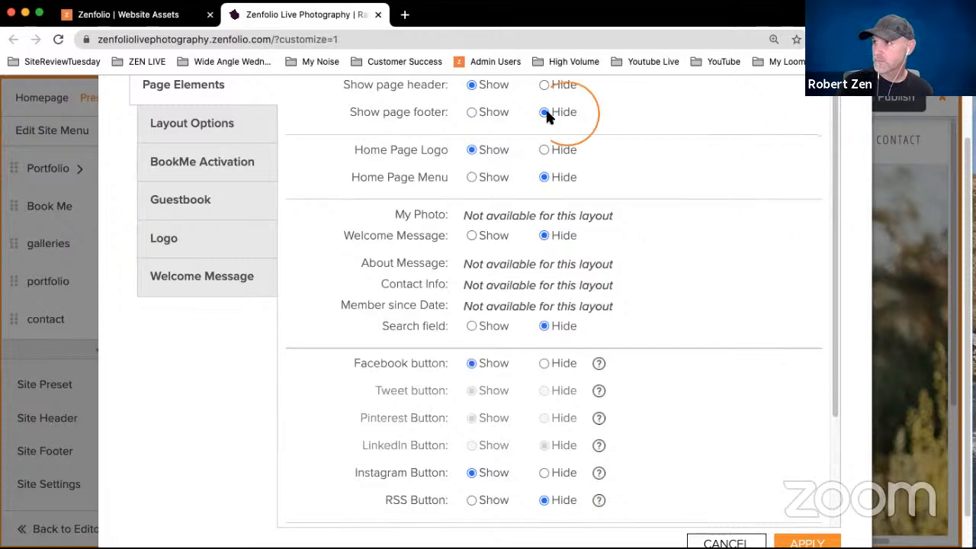
{"action": "left_click", "coordinate": [544, 150]}
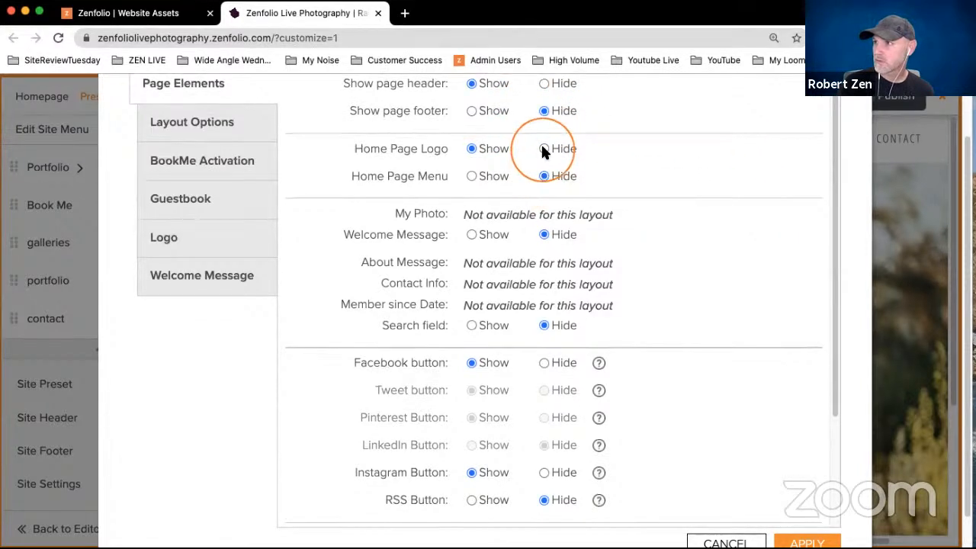
{"action": "left_click", "coordinate": [469, 150]}
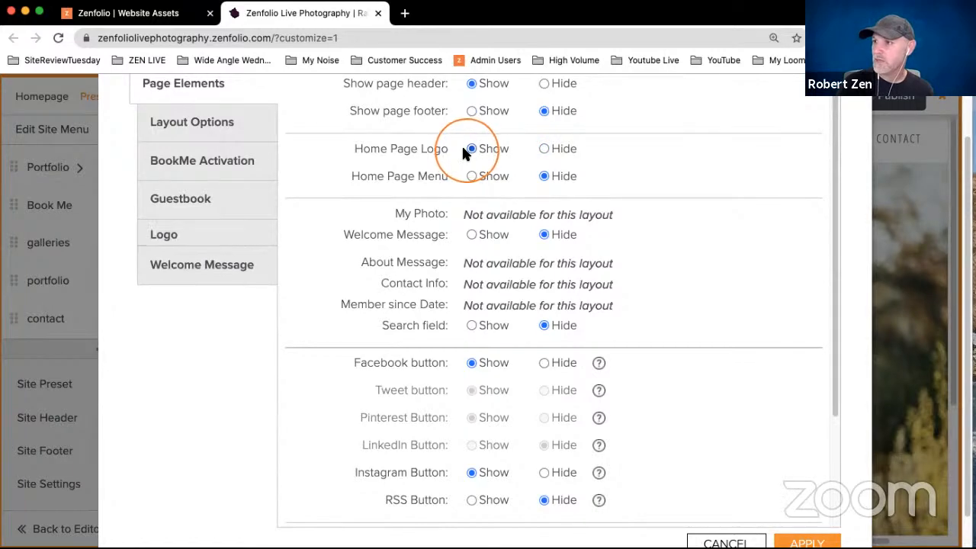
- Upload HomePage.png as the home page logo in place of the display name and apply the page options
{"action": "left_click", "coordinate": [211, 238]}
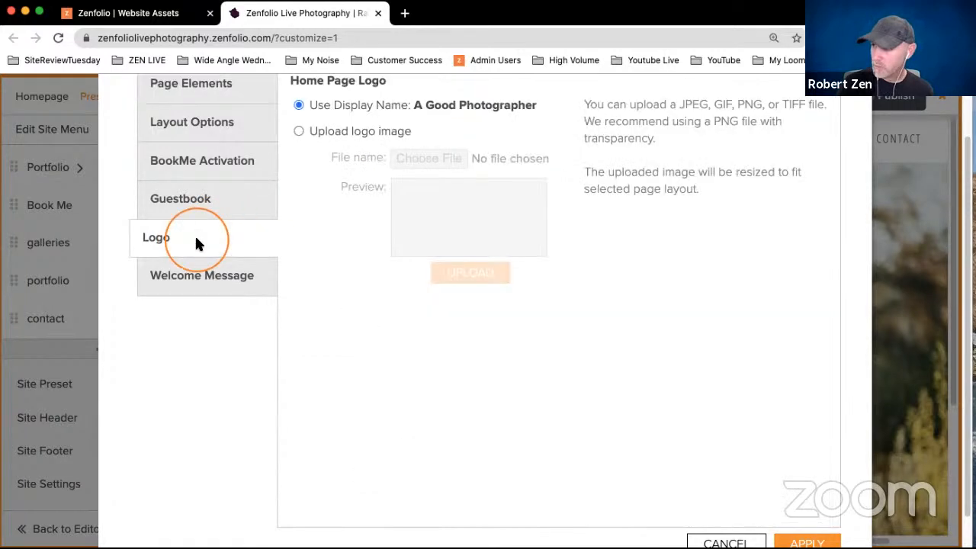
{"action": "left_click", "coordinate": [326, 131]}
{"action": "left_click", "coordinate": [423, 158]}
{"action": "left_click", "coordinate": [512, 137]}
{"action": "left_click", "coordinate": [732, 351]}
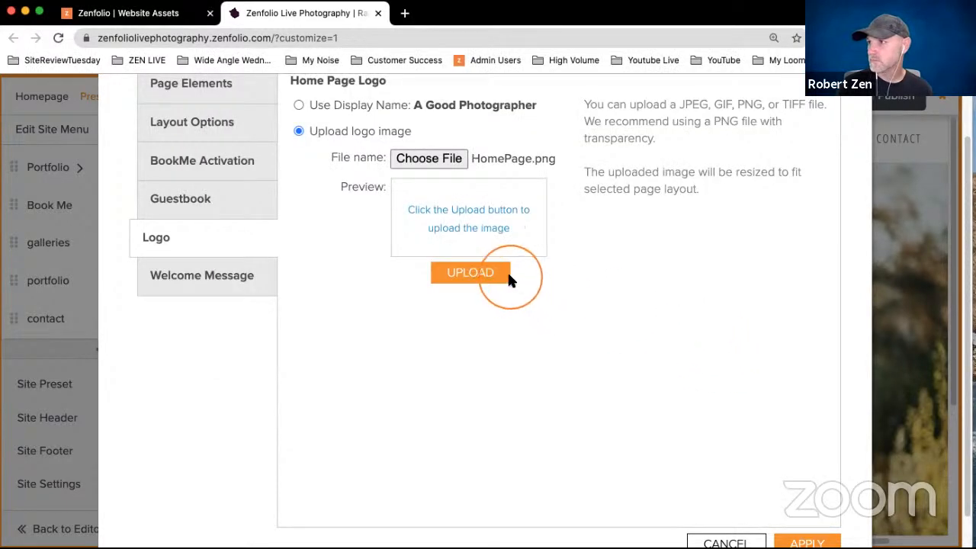
{"action": "left_click", "coordinate": [510, 279]}
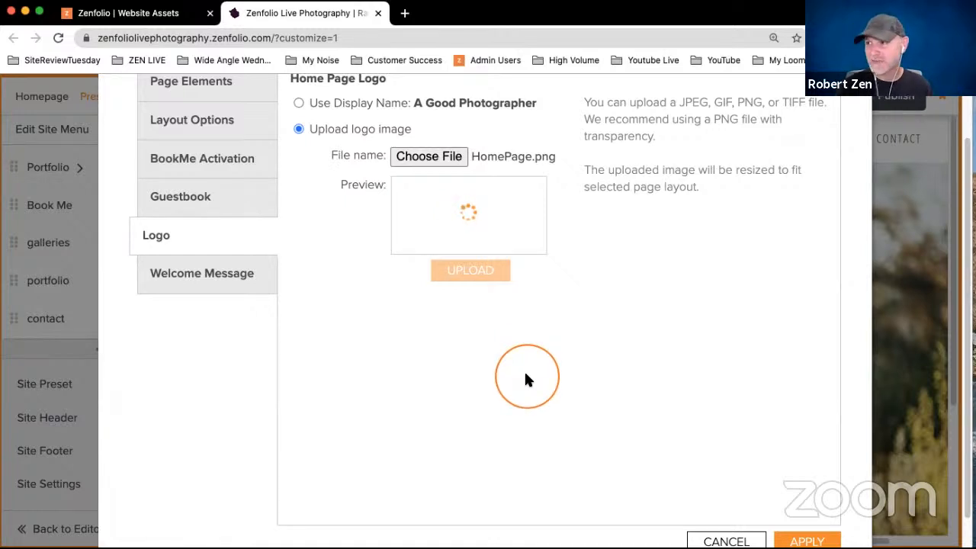
{"action": "scroll", "coordinate": [662, 364], "scroll_direction": "up", "scroll_amount": 2}
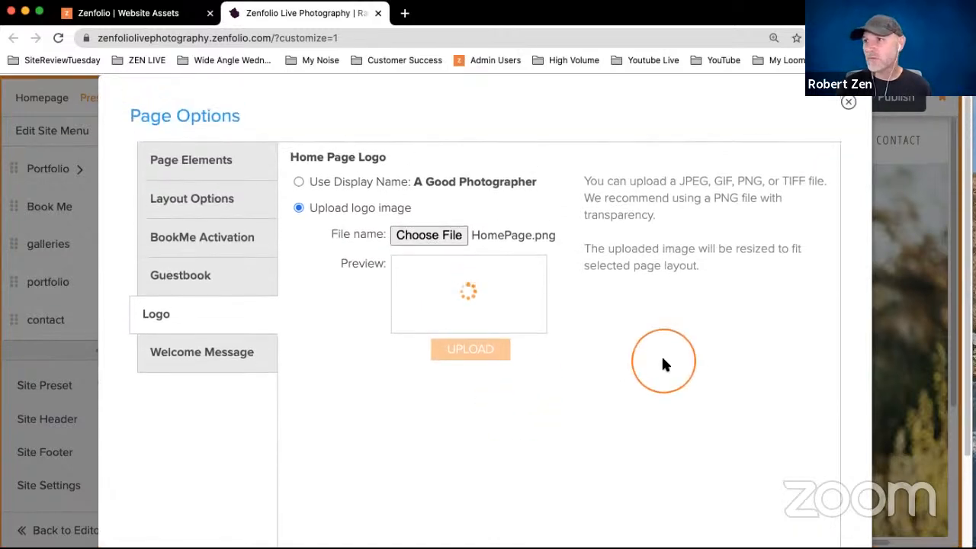
{"action": "scroll", "coordinate": [827, 278], "scroll_direction": "down", "scroll_amount": 3}
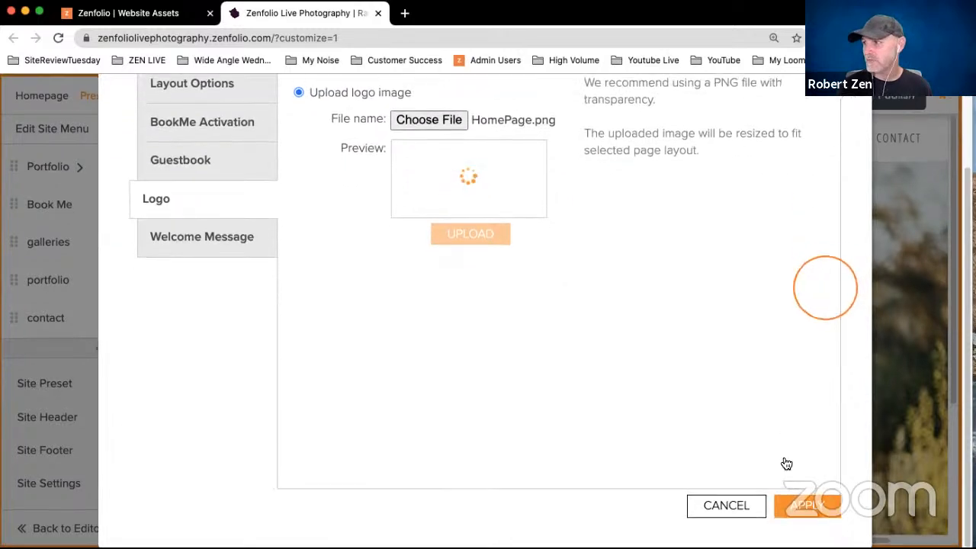
{"action": "left_click", "coordinate": [810, 507]}
{"action": "left_click", "coordinate": [520, 401]}
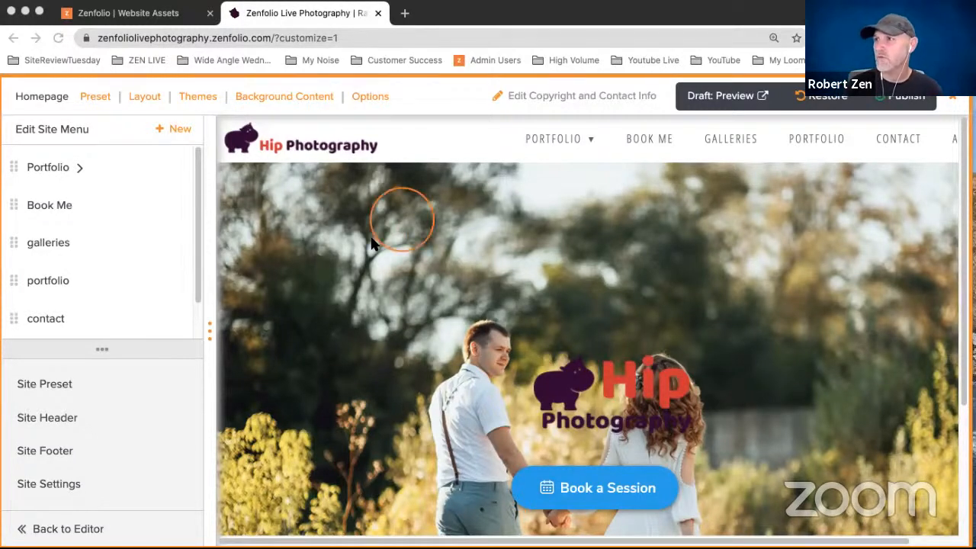
{"action": "left_click", "coordinate": [280, 164]}
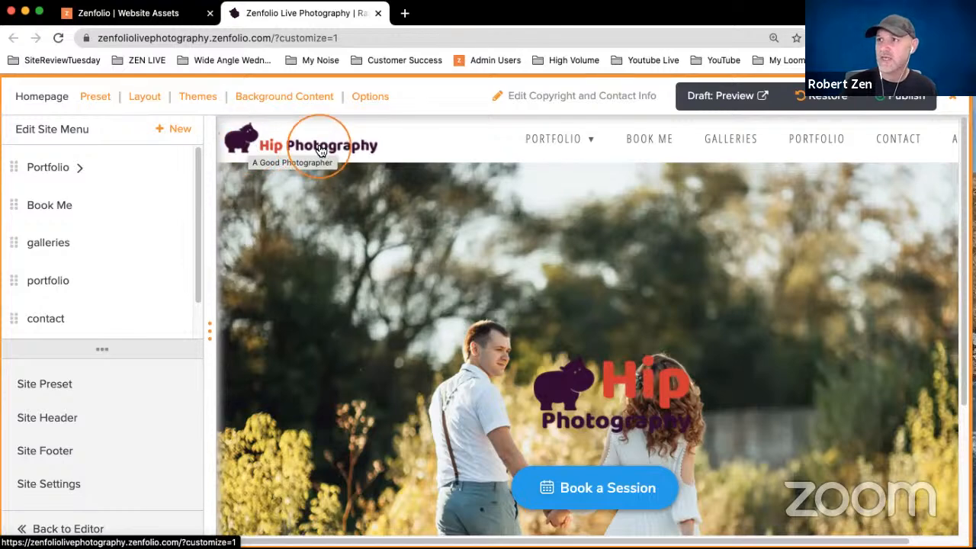
- Return to the photo organizer and open the phones-photos gallery inside the phones folder of Website Assets' Zenfolio Stuff
{"action": "left_click", "coordinate": [166, 17]}
{"action": "scroll", "coordinate": [213, 348], "scroll_direction": "down", "scroll_amount": 5}
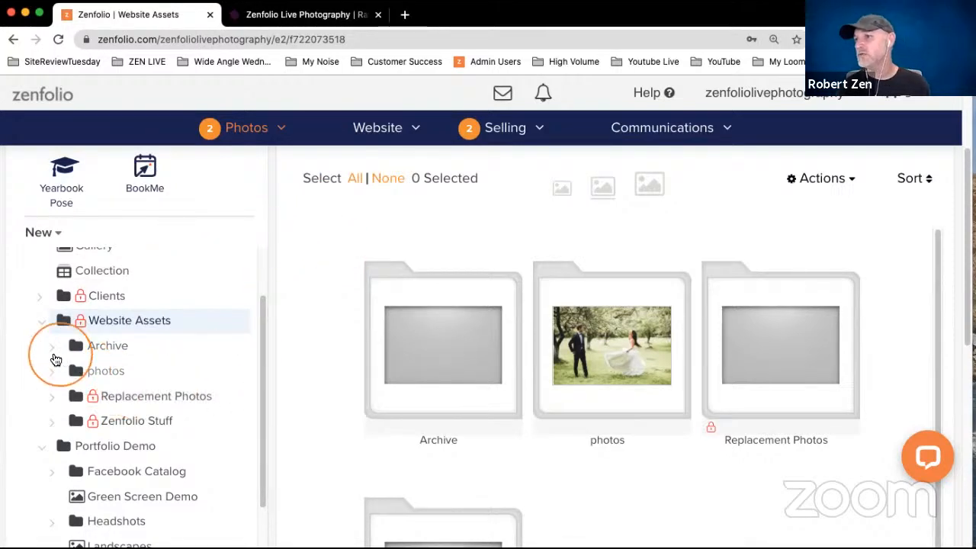
{"action": "scroll", "coordinate": [49, 364], "scroll_direction": "down", "scroll_amount": 1}
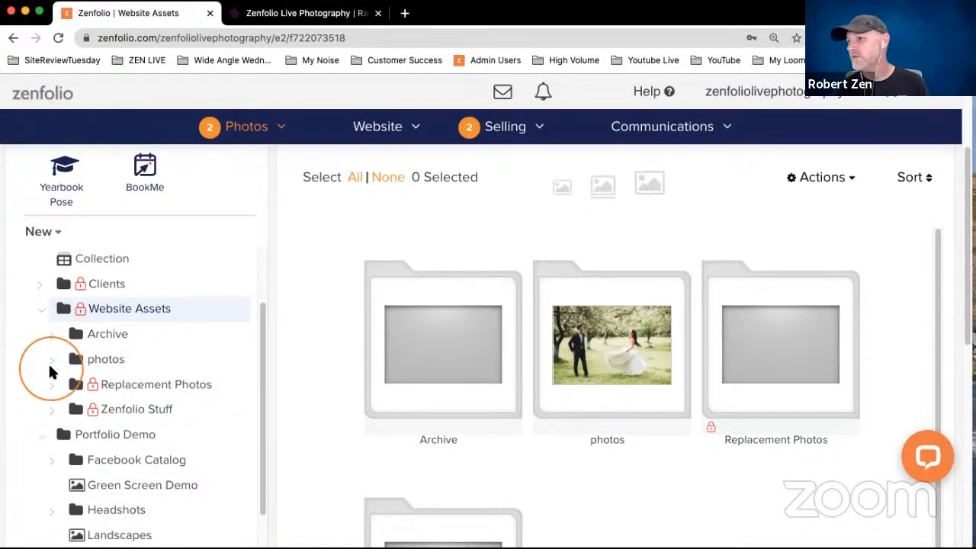
{"action": "left_click", "coordinate": [52, 406]}
{"action": "scroll", "coordinate": [46, 373], "scroll_direction": "down", "scroll_amount": 3}
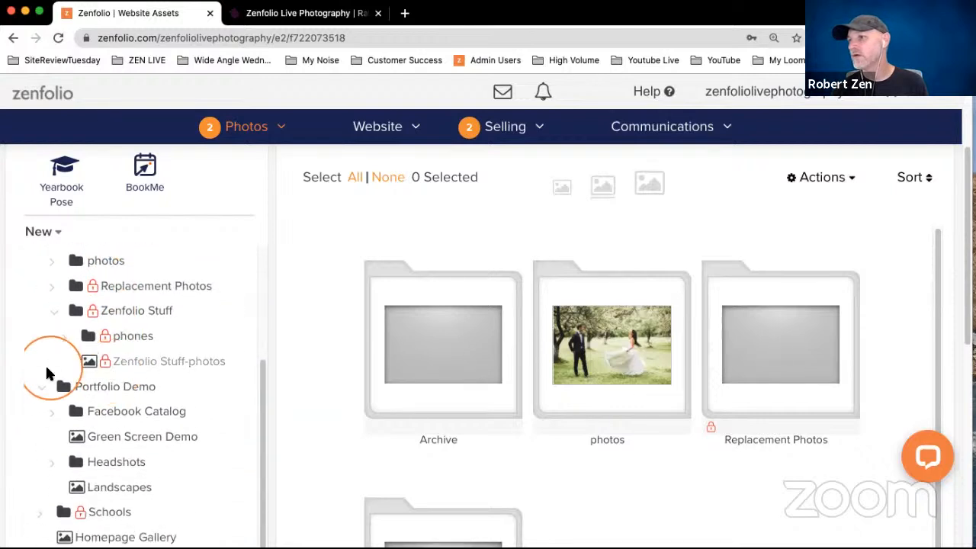
{"action": "left_click", "coordinate": [66, 337]}
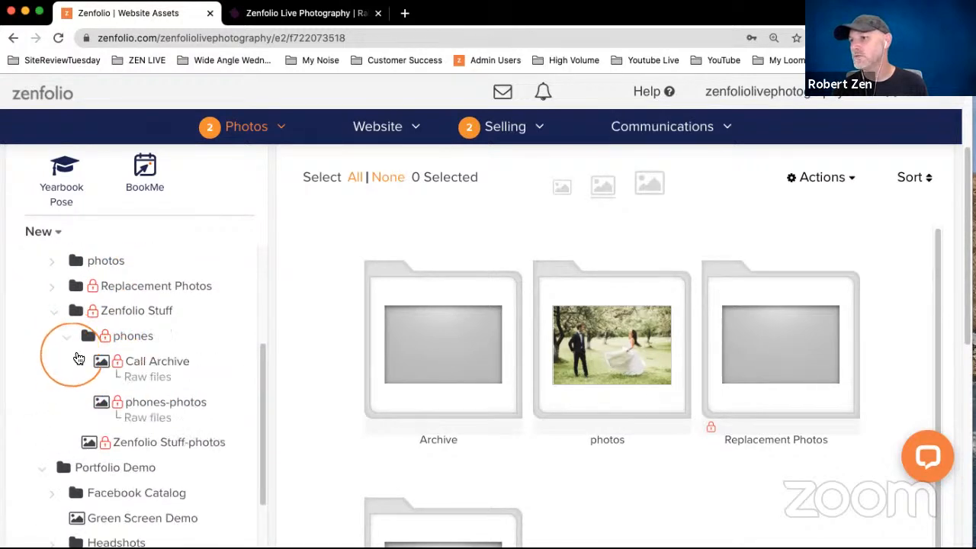
{"action": "left_click", "coordinate": [164, 402]}
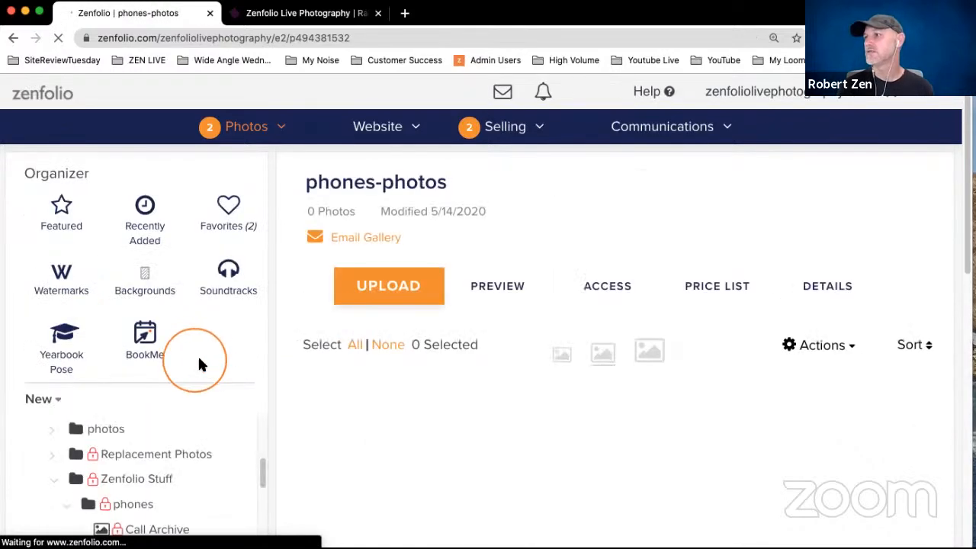
- Open the Zenfolio Stuff-photos gallery and look through its contents
{"action": "scroll", "coordinate": [324, 365], "scroll_direction": "down", "scroll_amount": 3}
{"action": "left_click", "coordinate": [180, 425]}
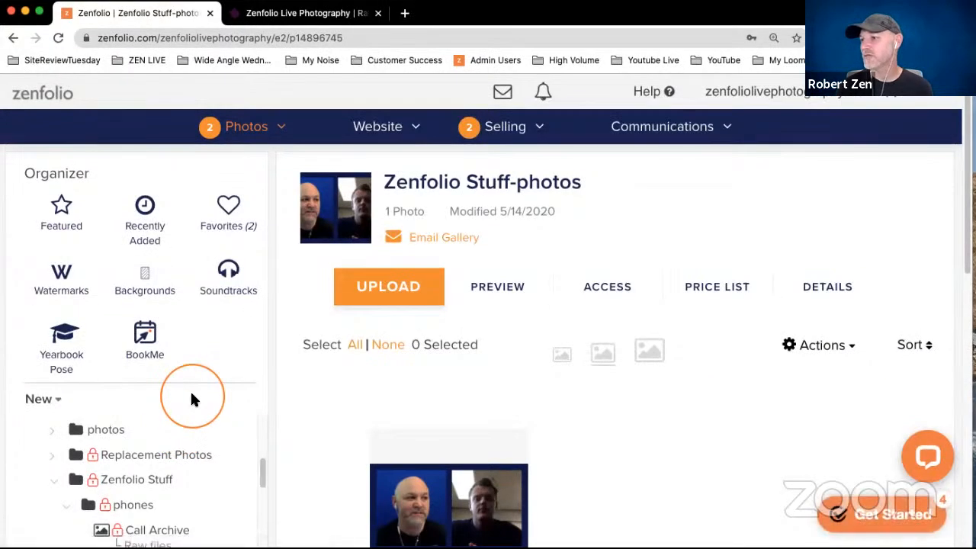
{"action": "scroll", "coordinate": [184, 429], "scroll_direction": "down", "scroll_amount": 5}
{"action": "scroll", "coordinate": [405, 407], "scroll_direction": "down", "scroll_amount": 4}
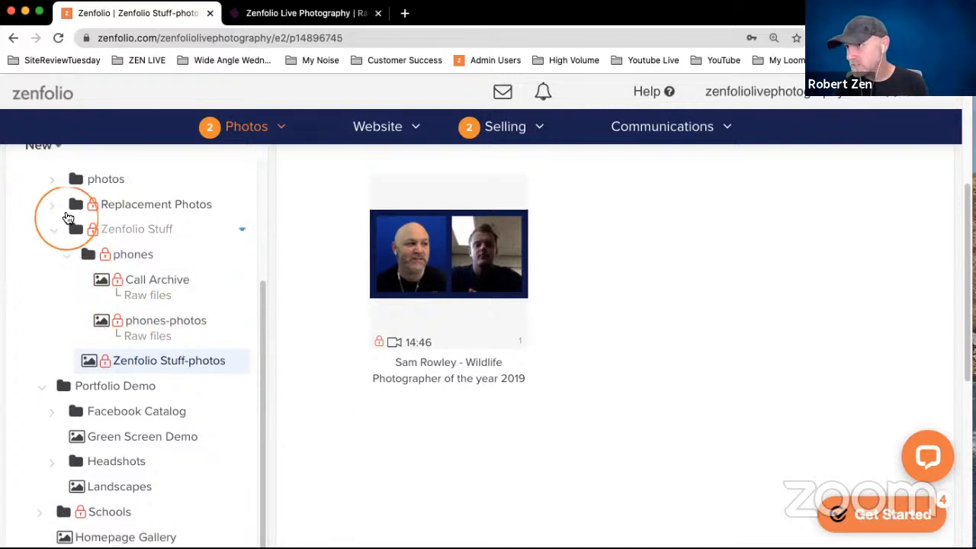
- Open the Green Screen Demo gallery in Portfolio Demo and view the file information of the Cut Out 1 photo
{"action": "left_click", "coordinate": [116, 441]}
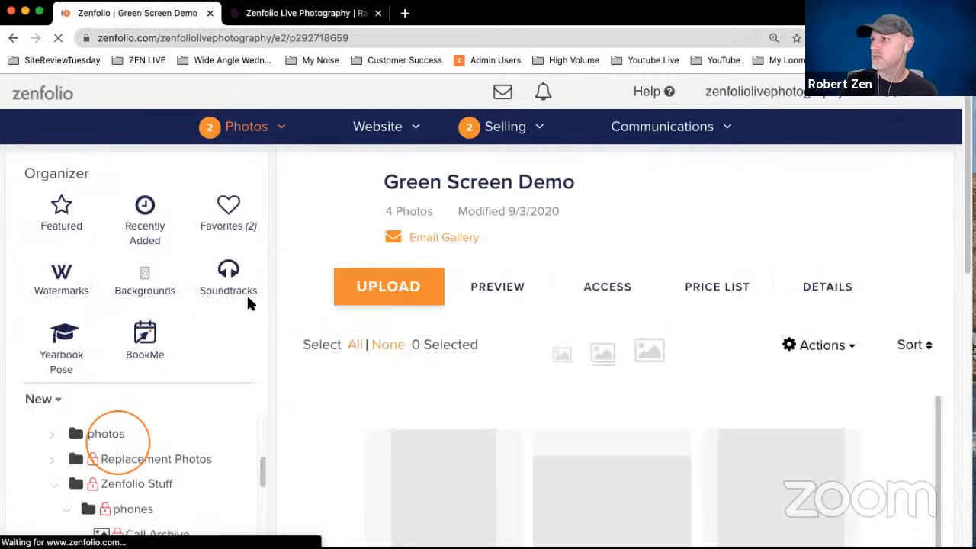
{"action": "scroll", "coordinate": [457, 301], "scroll_direction": "down", "scroll_amount": 2}
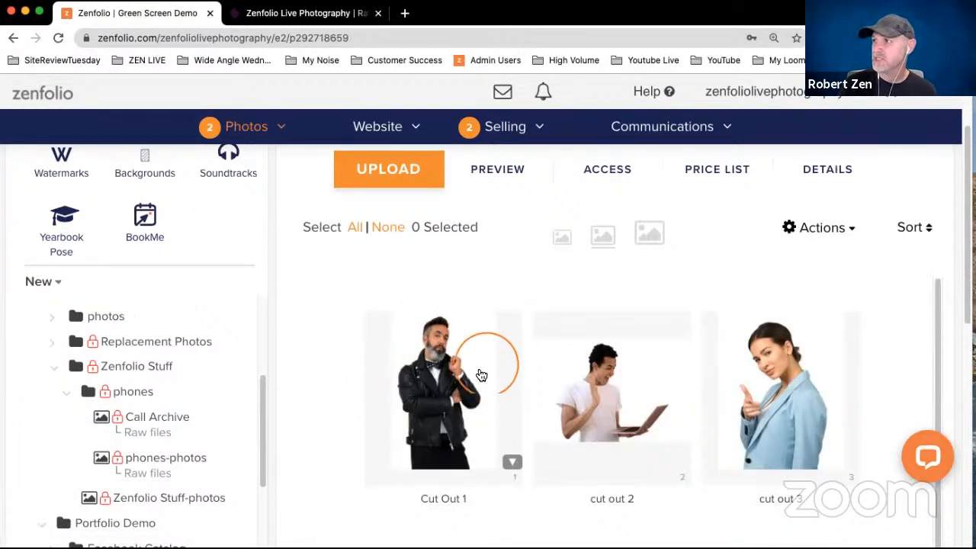
{"action": "left_click", "coordinate": [445, 350]}
{"action": "scroll", "coordinate": [450, 335], "scroll_direction": "up", "scroll_amount": 1}
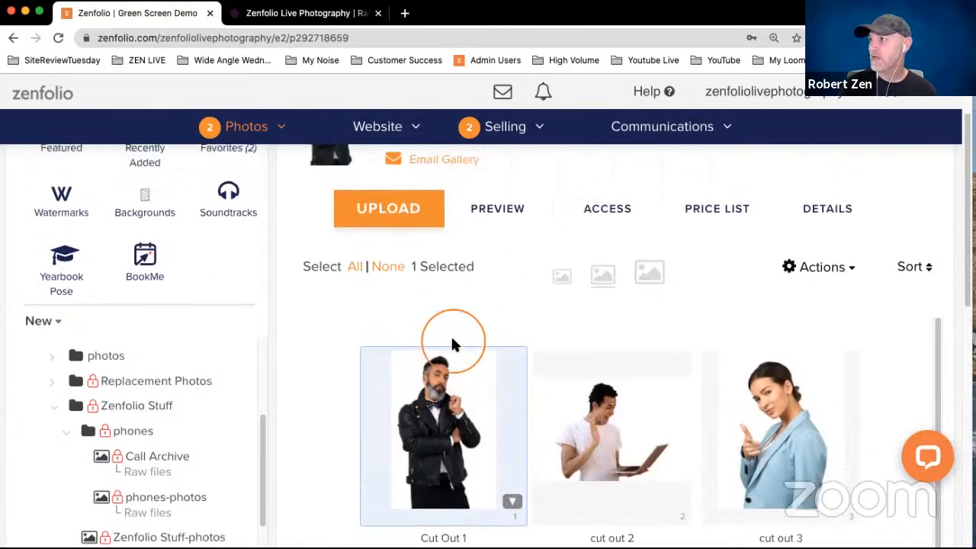
{"action": "left_click", "coordinate": [817, 222]}
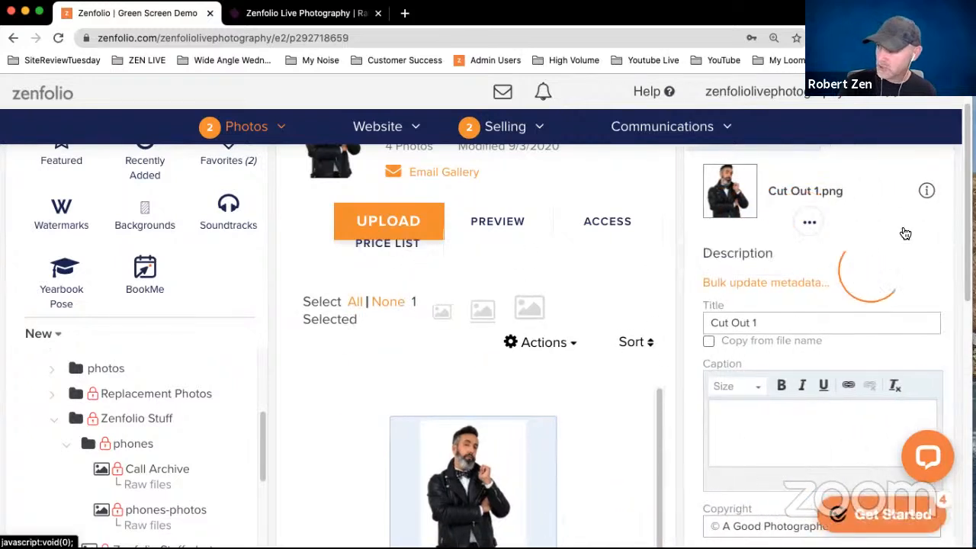
{"action": "left_click", "coordinate": [927, 192]}
{"action": "scroll", "coordinate": [584, 303], "scroll_direction": "down", "scroll_amount": 3}
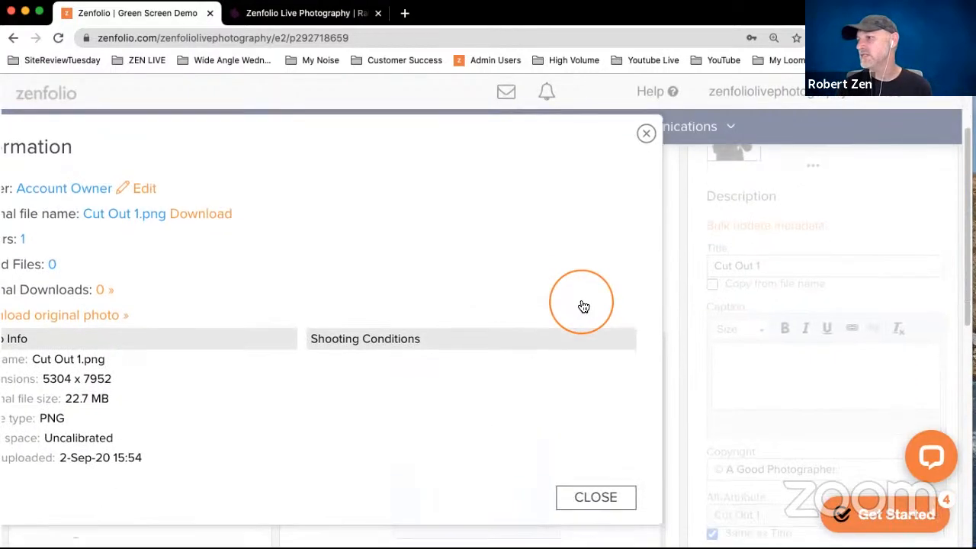
{"action": "key", "text": "super+minus"}
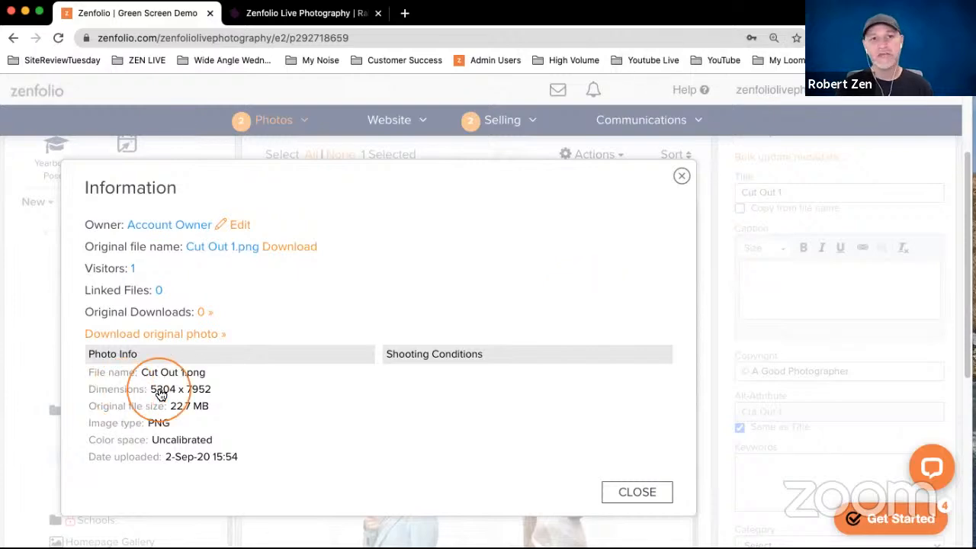
{"action": "scroll", "coordinate": [159, 391], "scroll_direction": "down", "scroll_amount": 1}
{"action": "left_click", "coordinate": [679, 171]}
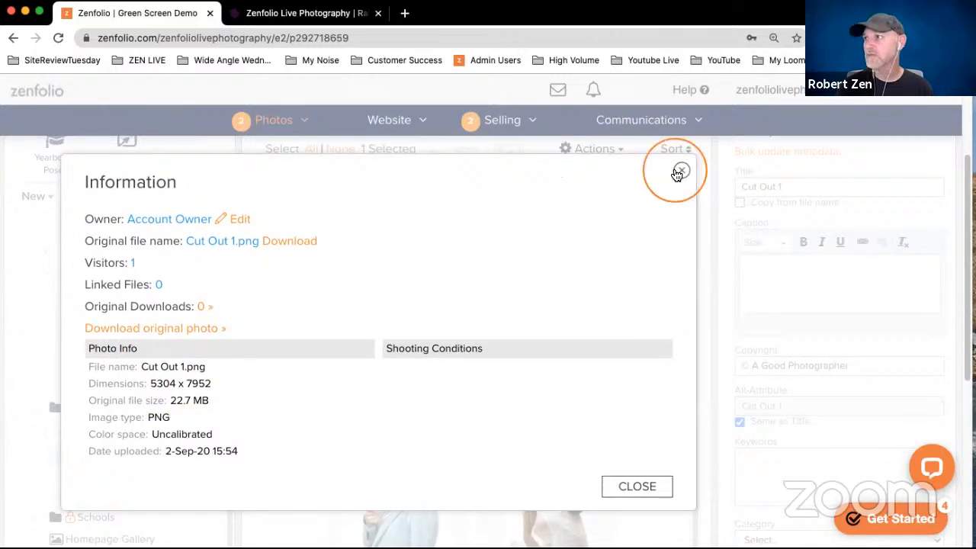
- Reopen the photo information of Cut Out 1 to review its dimensions, file size and image type, and close it
{"action": "left_click", "coordinate": [375, 298]}
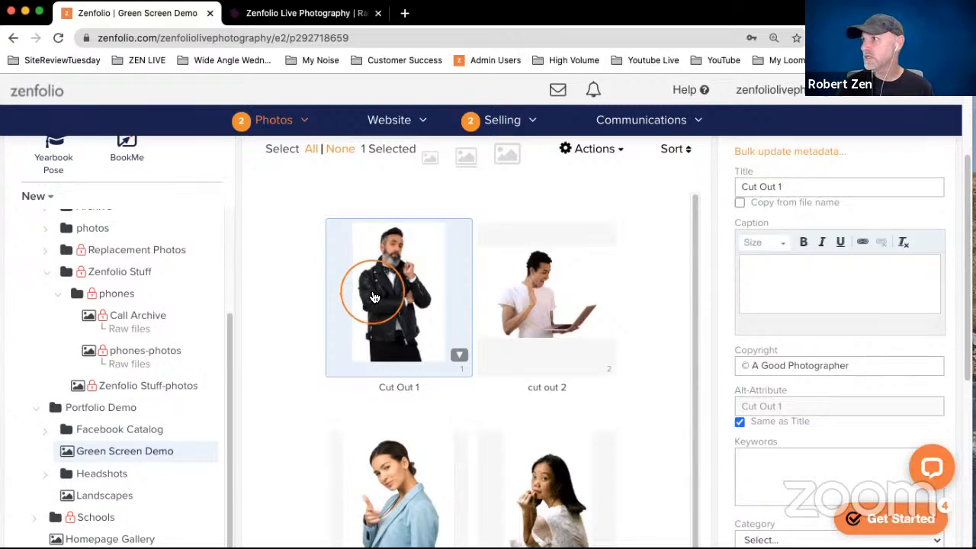
{"action": "scroll", "coordinate": [594, 298], "scroll_direction": "up", "scroll_amount": 3}
{"action": "mouse_move", "coordinate": [709, 200]}
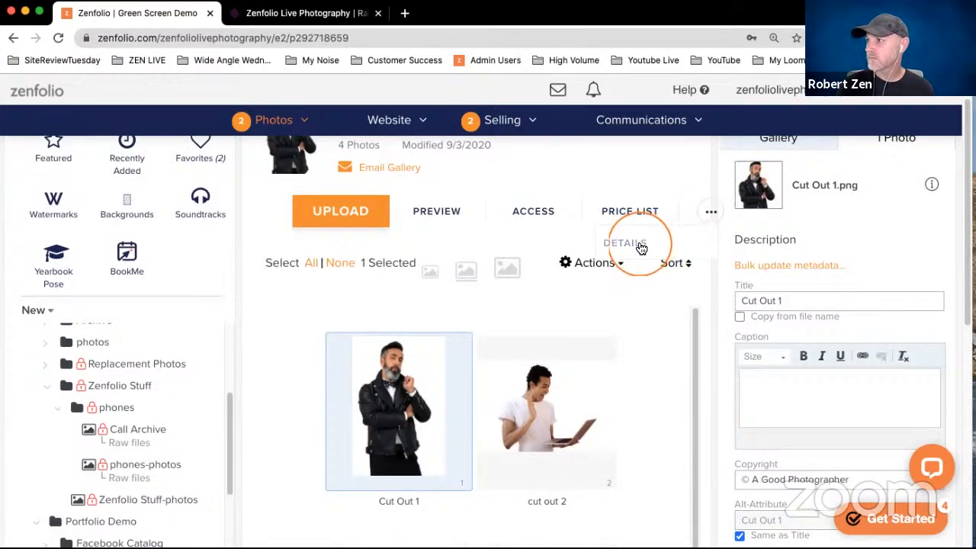
{"action": "left_click", "coordinate": [648, 243]}
{"action": "left_click", "coordinate": [729, 212]}
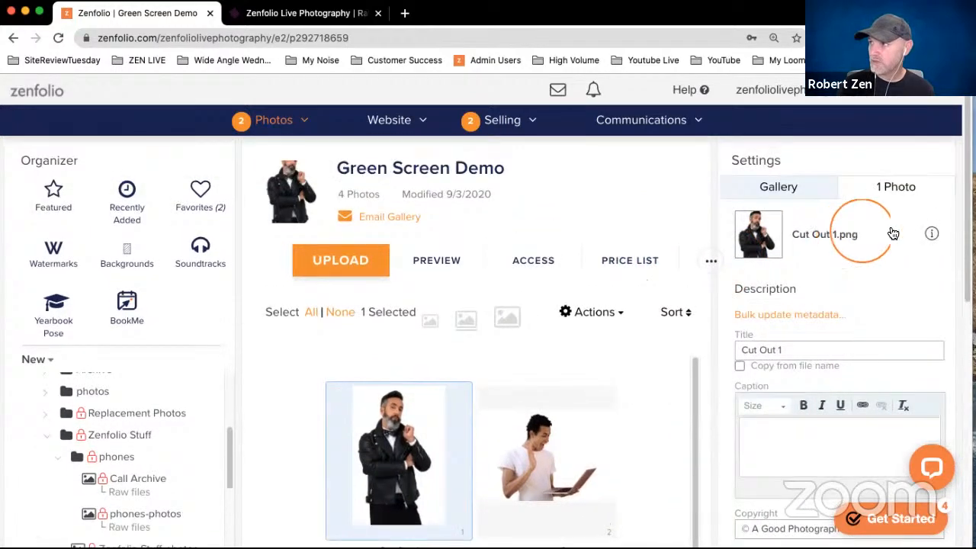
{"action": "left_click", "coordinate": [932, 233]}
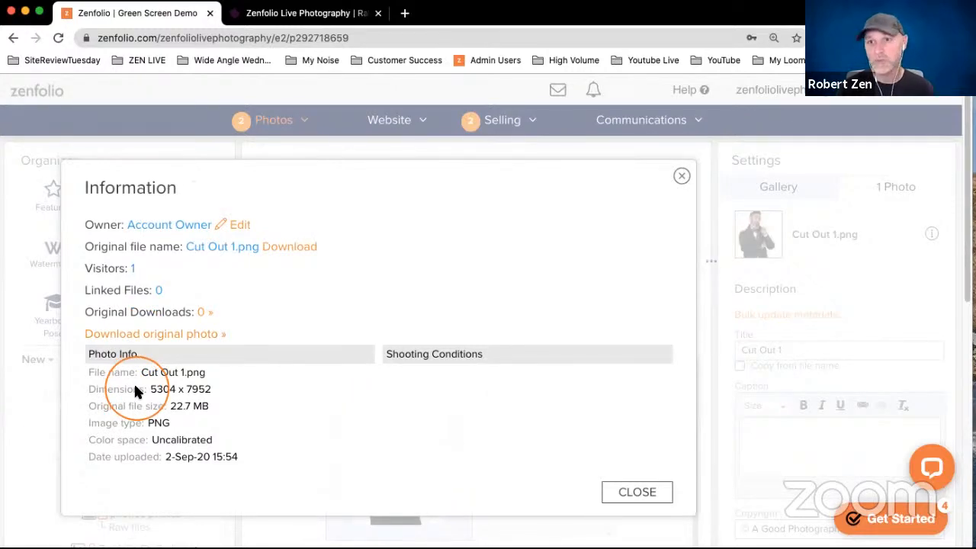
{"action": "left_click", "coordinate": [637, 493]}
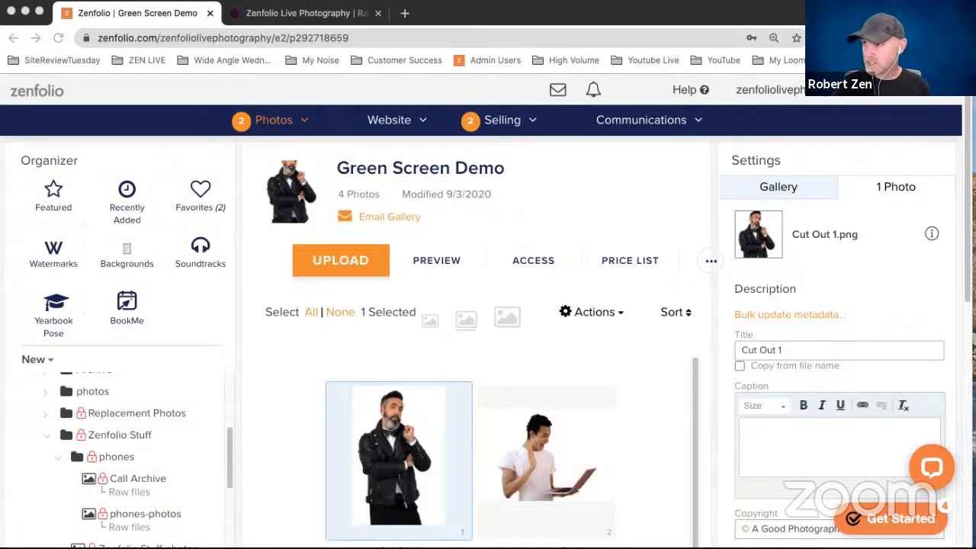
- Return to the site customizer and set the Home Page Logo to Hide in the homepage's page options, applying the change
{"action": "left_click", "coordinate": [345, 15]}
{"action": "left_click", "coordinate": [508, 286]}
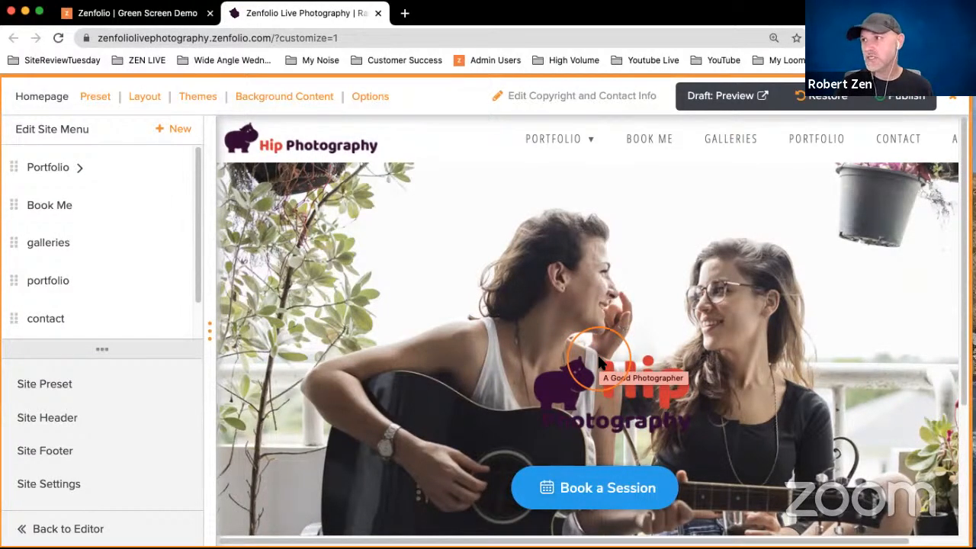
{"action": "left_click", "coordinate": [370, 96]}
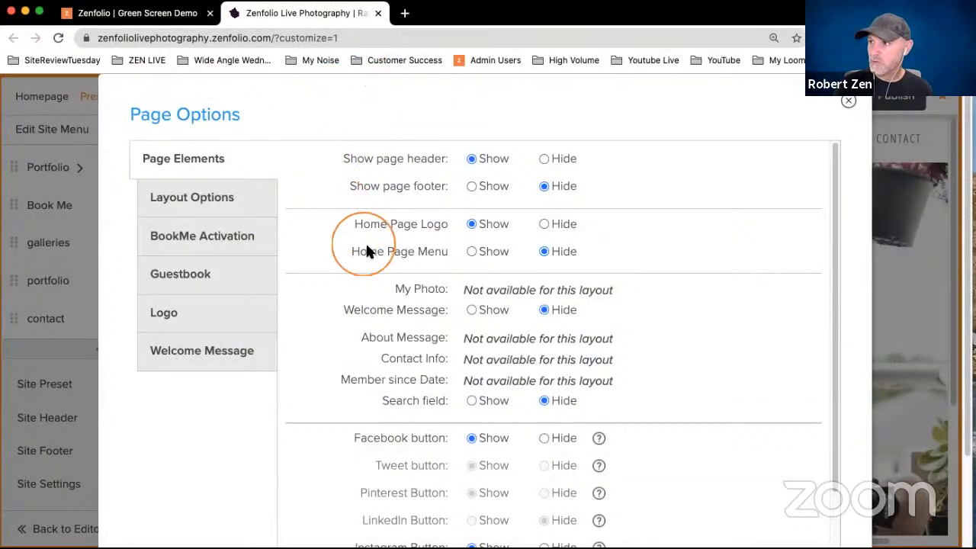
{"action": "left_click", "coordinate": [543, 225]}
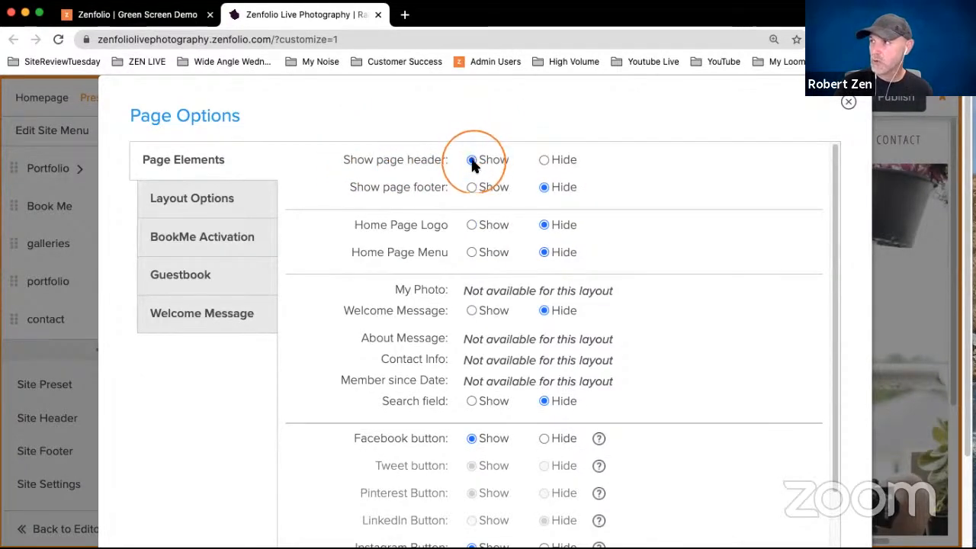
{"action": "scroll", "coordinate": [868, 207], "scroll_direction": "down", "scroll_amount": 3}
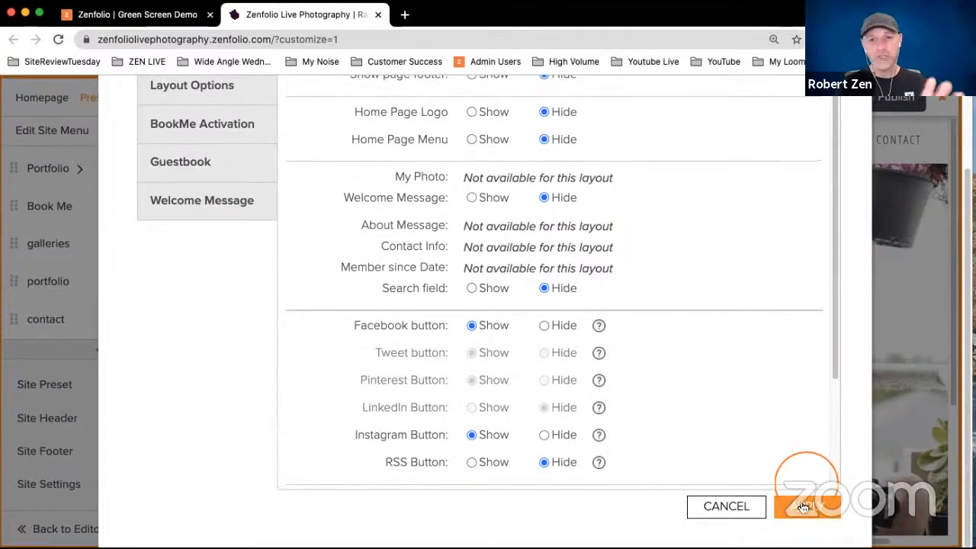
{"action": "left_click", "coordinate": [808, 506]}
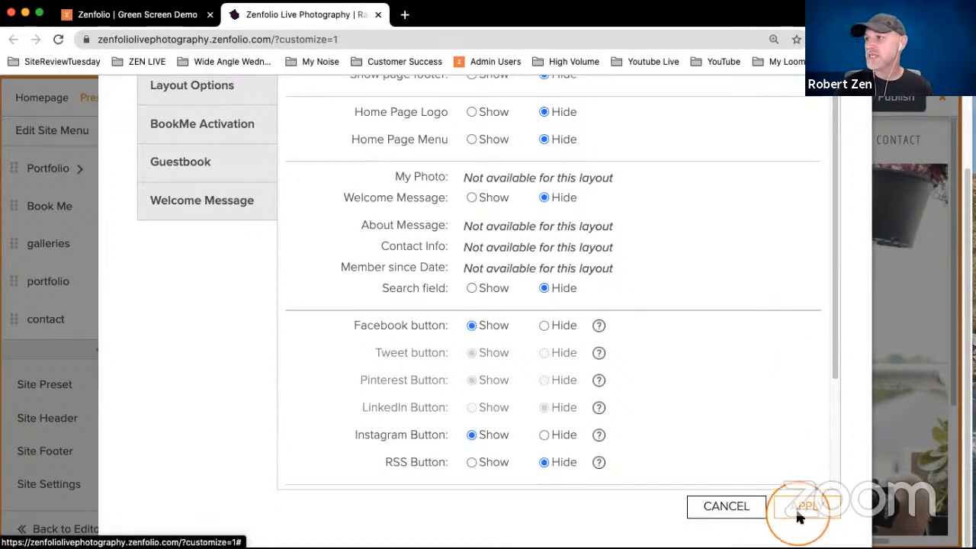
- Review the homepage's page element options for the page header, logo and menu, and close them without changes
{"action": "left_click", "coordinate": [600, 322]}
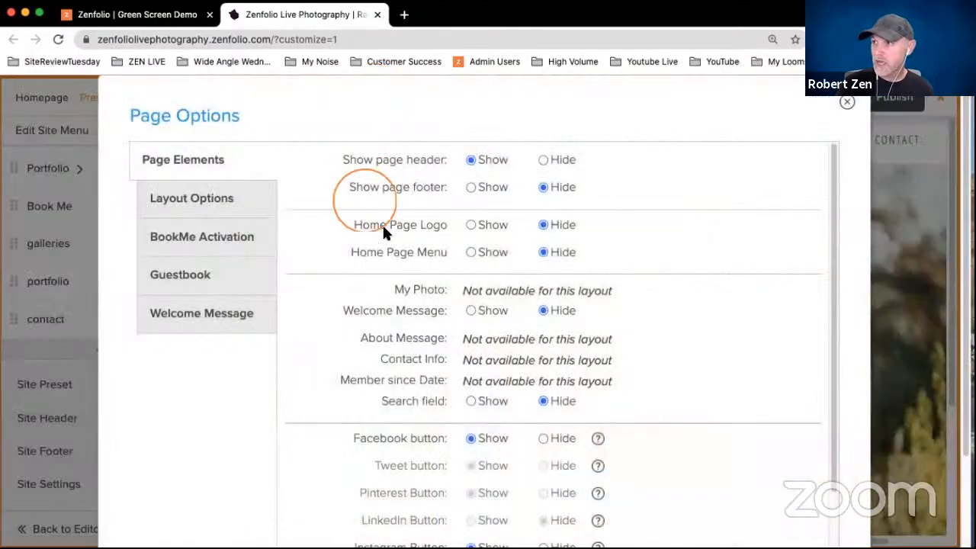
{"action": "left_click", "coordinate": [347, 159]}
{"action": "left_click", "coordinate": [479, 158]}
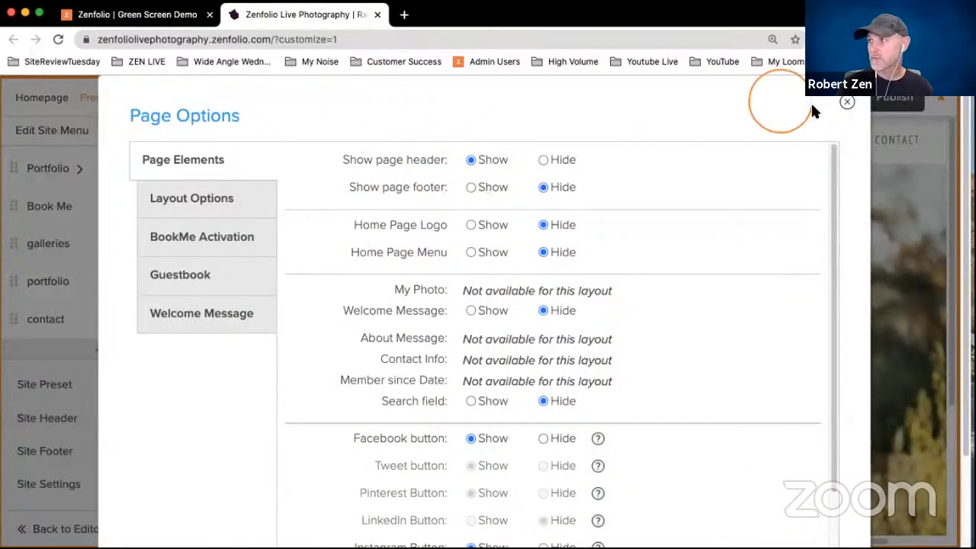
{"action": "left_click", "coordinate": [849, 106]}
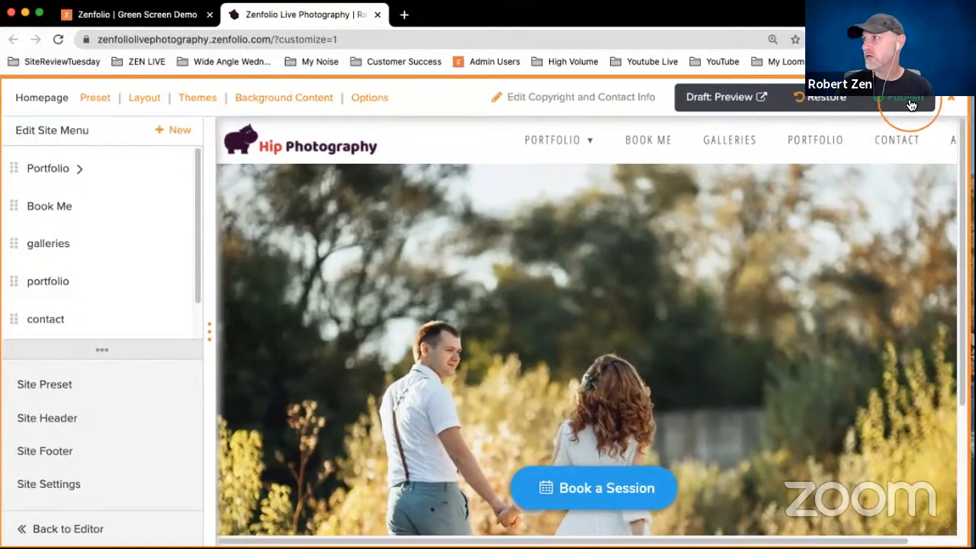
- Publish the customized site and confirm the publishing
{"action": "left_click", "coordinate": [908, 99]}
{"action": "left_click", "coordinate": [584, 416]}
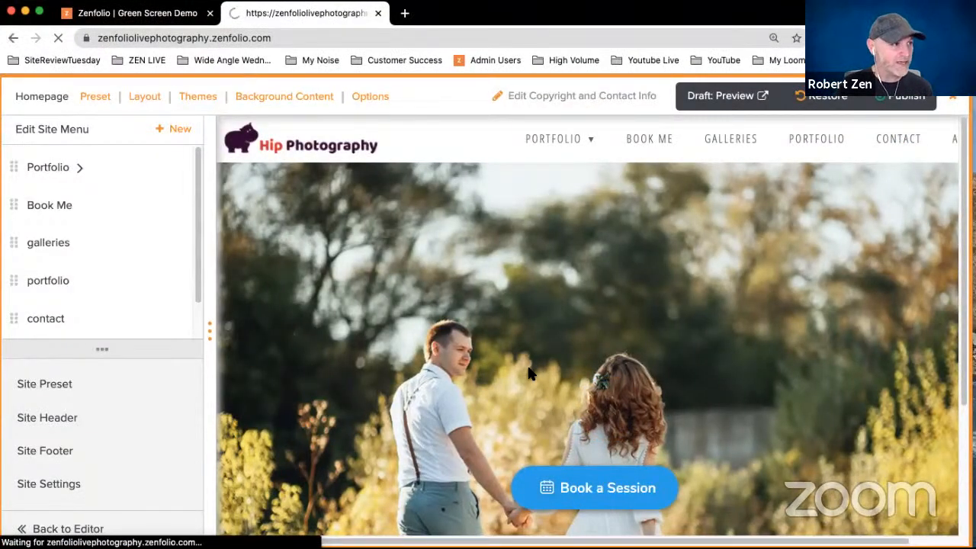